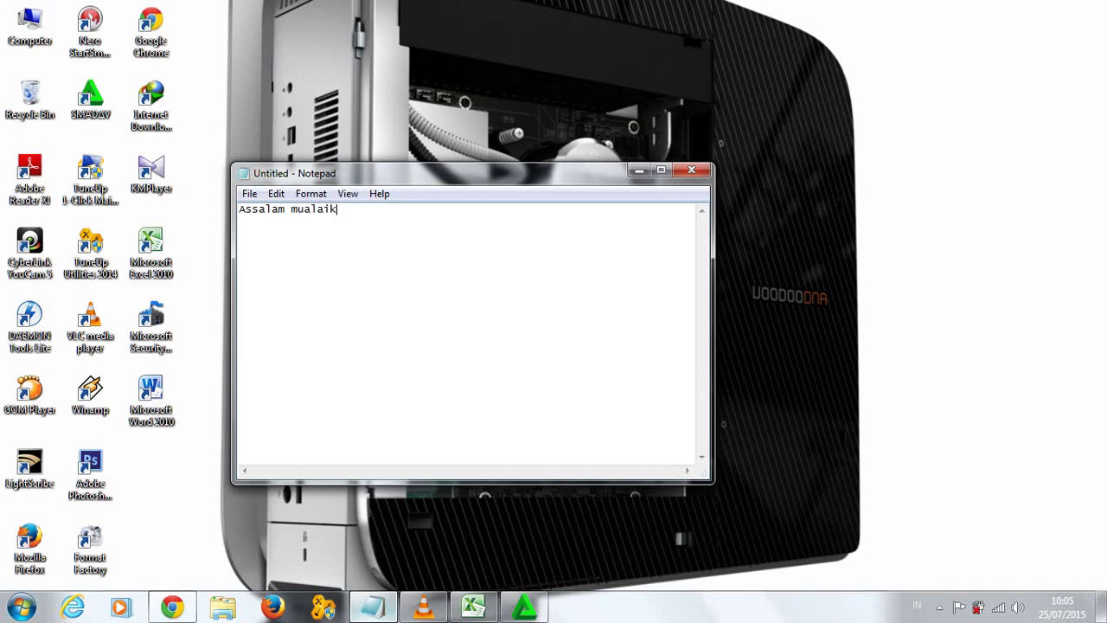
Step: Type a Notepad greeting saying a reference work table is prepared for the formulas
text(um )
text(wr)
text(... wb..)
text(ok sobat)
text( com x ini saya akan berbag)
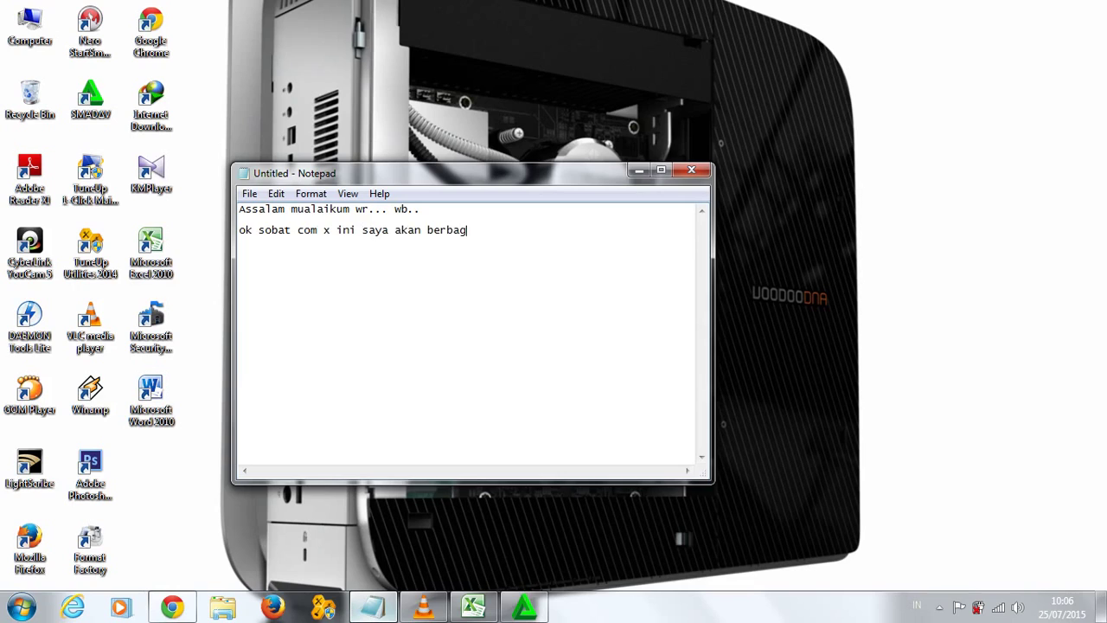
text(i bagaimana cara kerja)
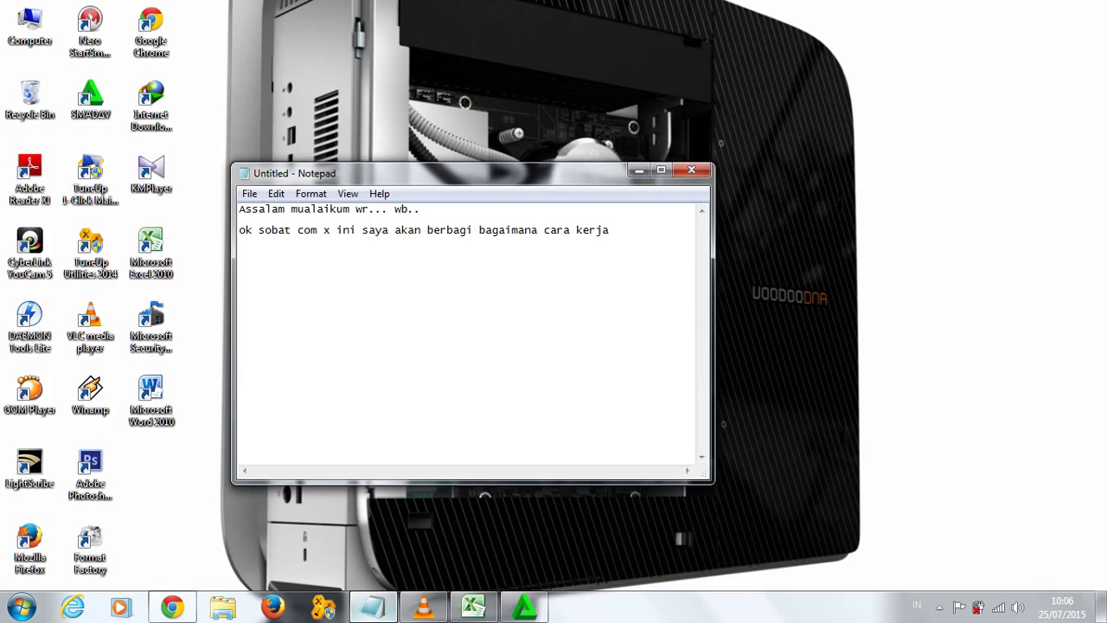
text( fungsi rums)
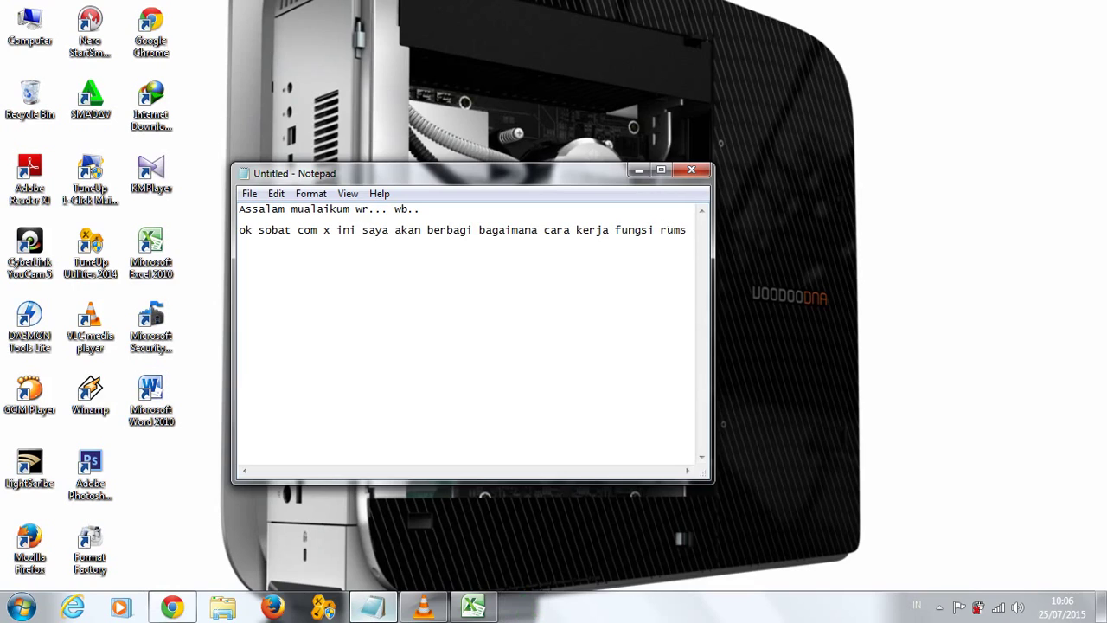
text( yang ada di)
text( ms )
text(exel)
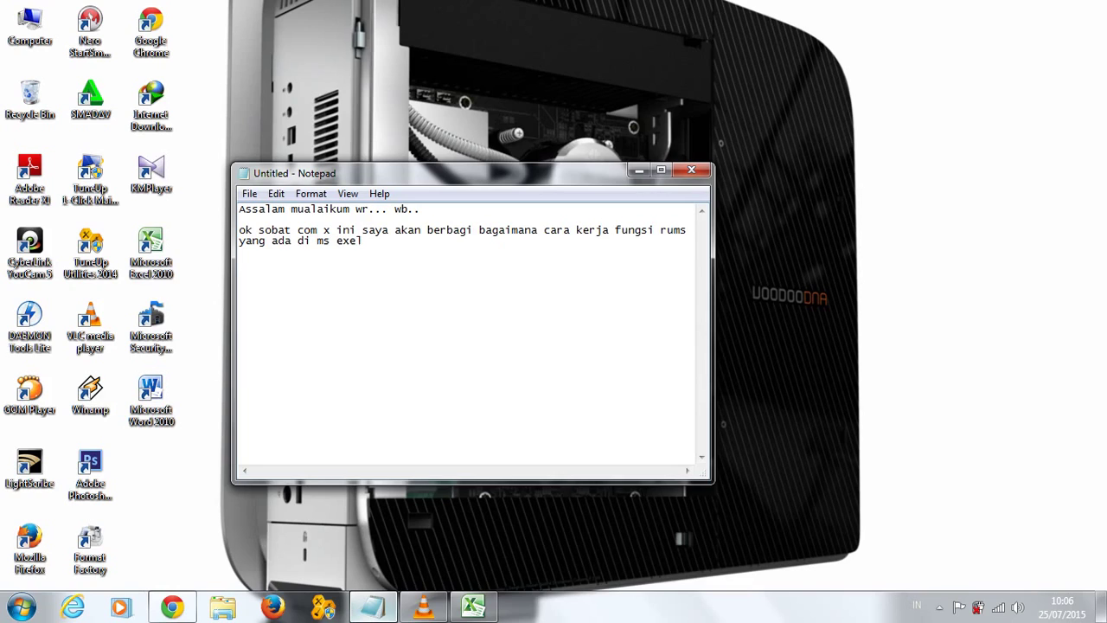
key(Return)
key(Return)
text(dini)
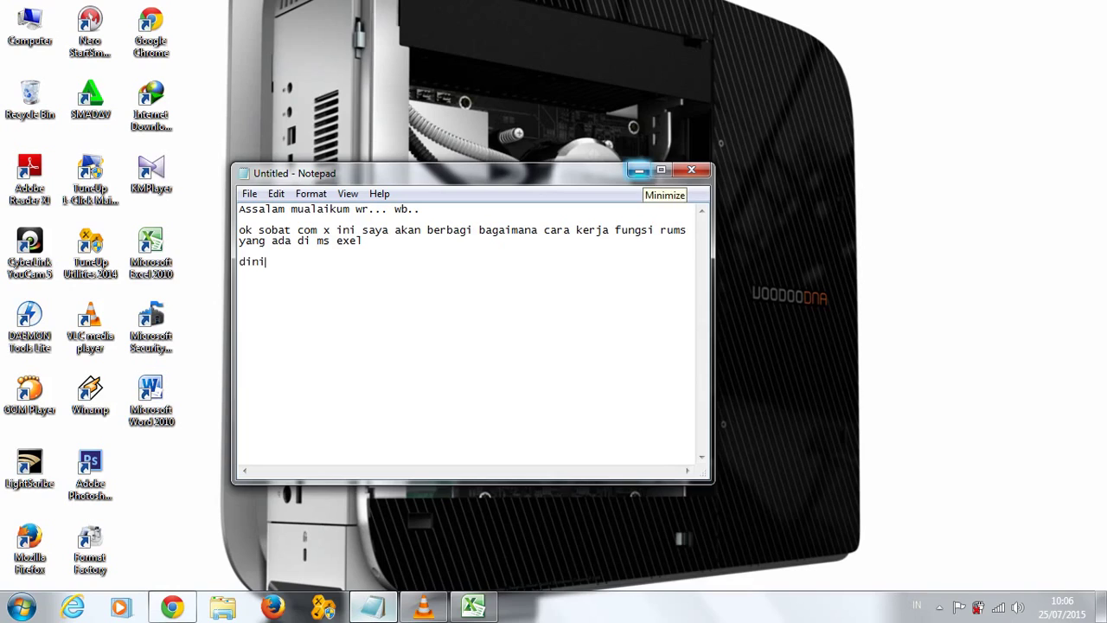
key(BackSpace)
key(BackSpace)
text(sini saya su)
text(dah siapkan )
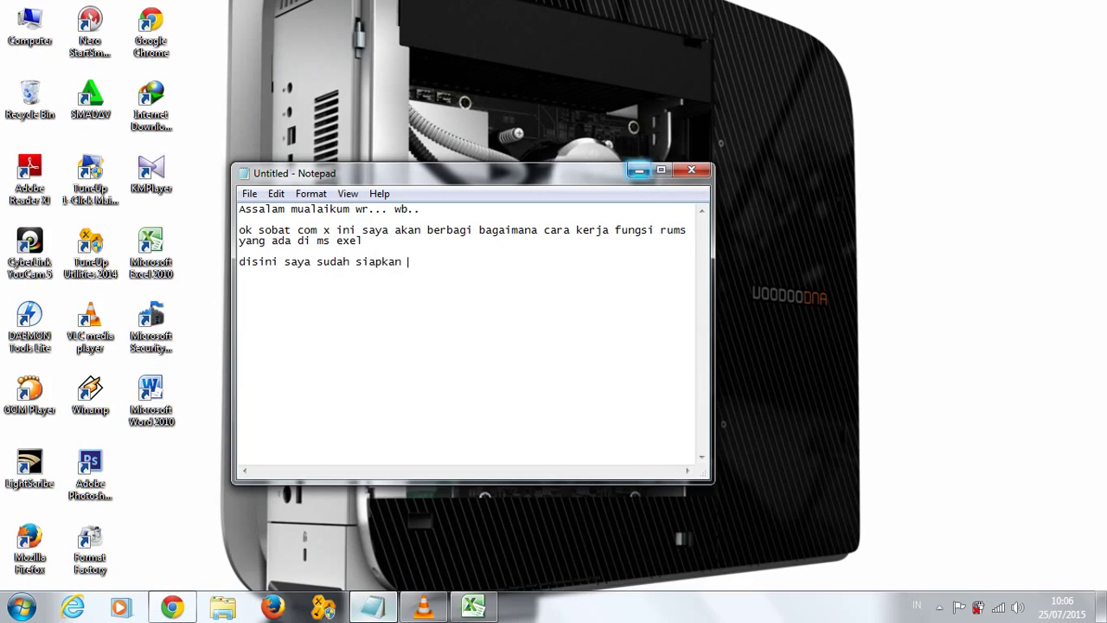
text(table kerja unt)
text(uk acuan nhya)
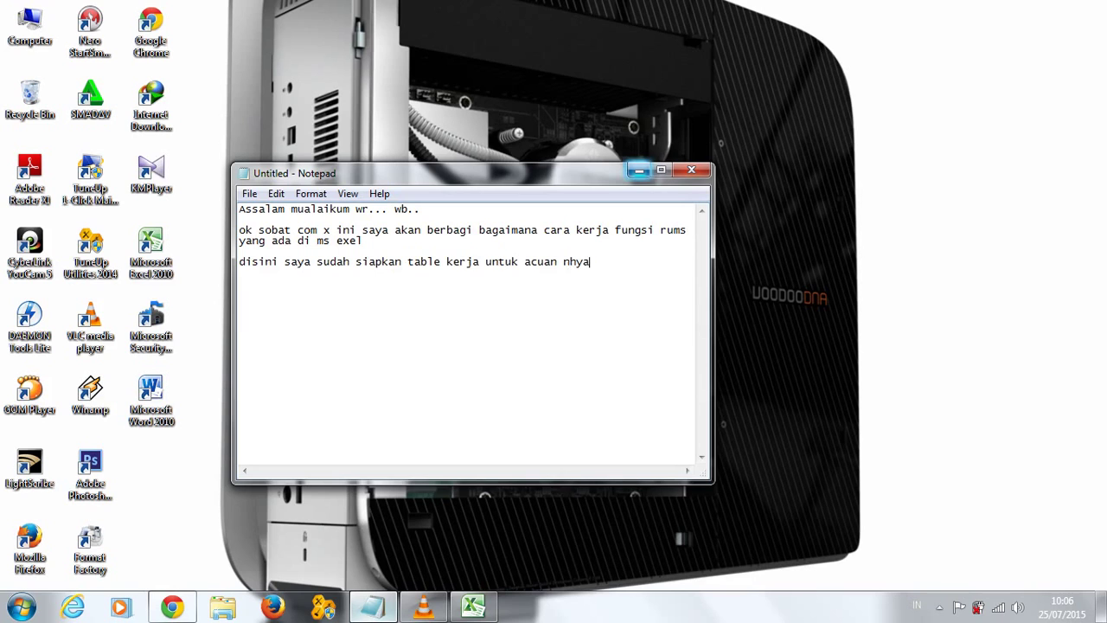
key(BackSpace)
key(BackSpace)
key(BackSpace)
text(ya)
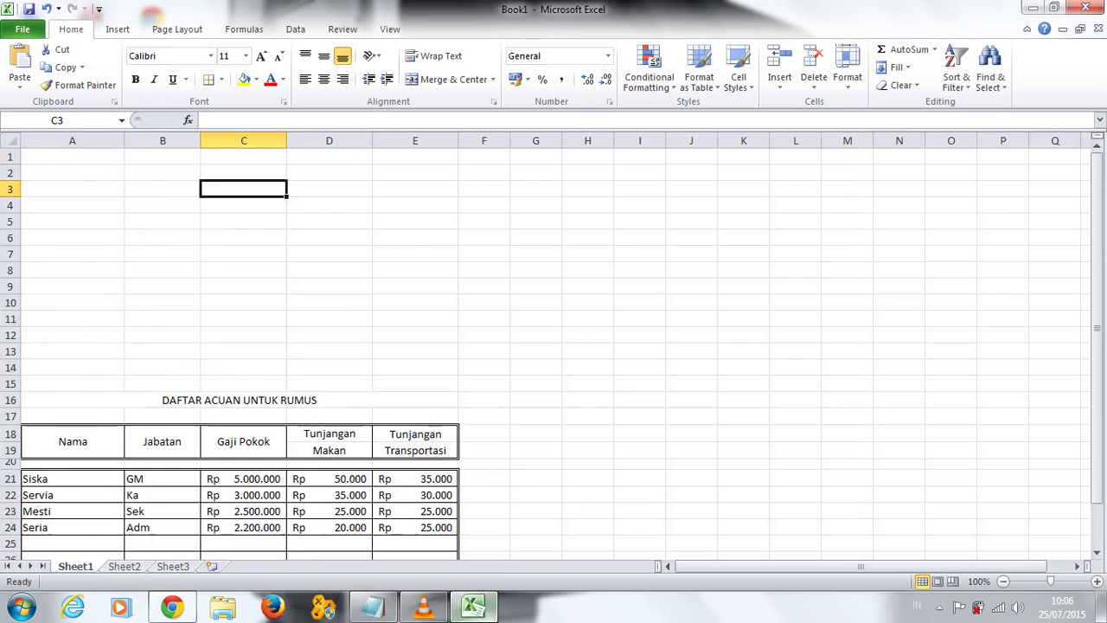
text( u)
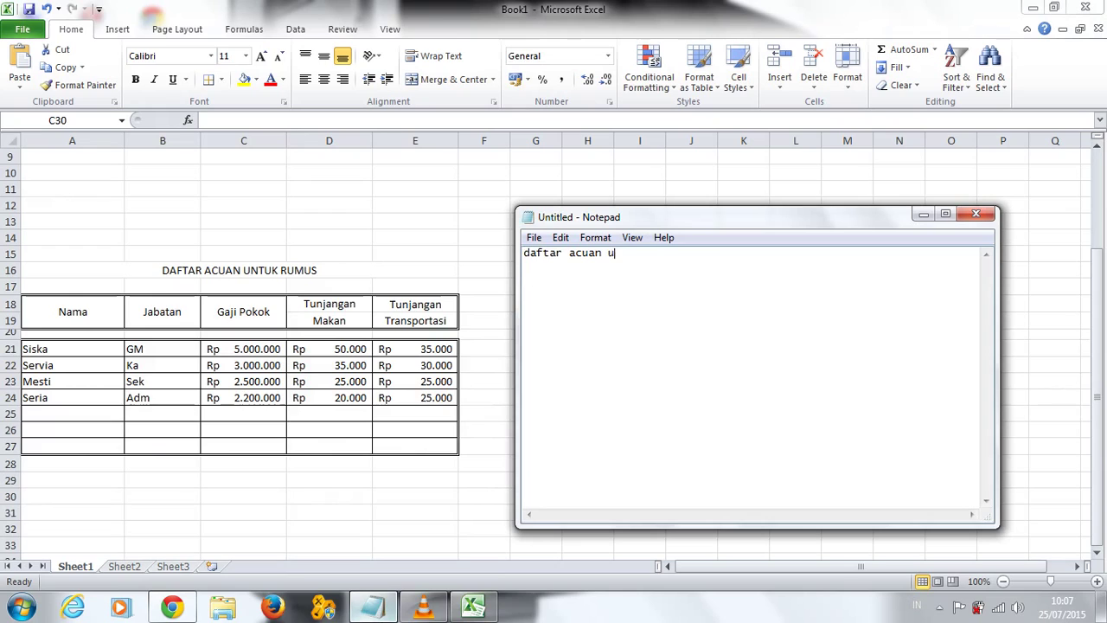
text(ntuk rumus)
text( ini nanti n)
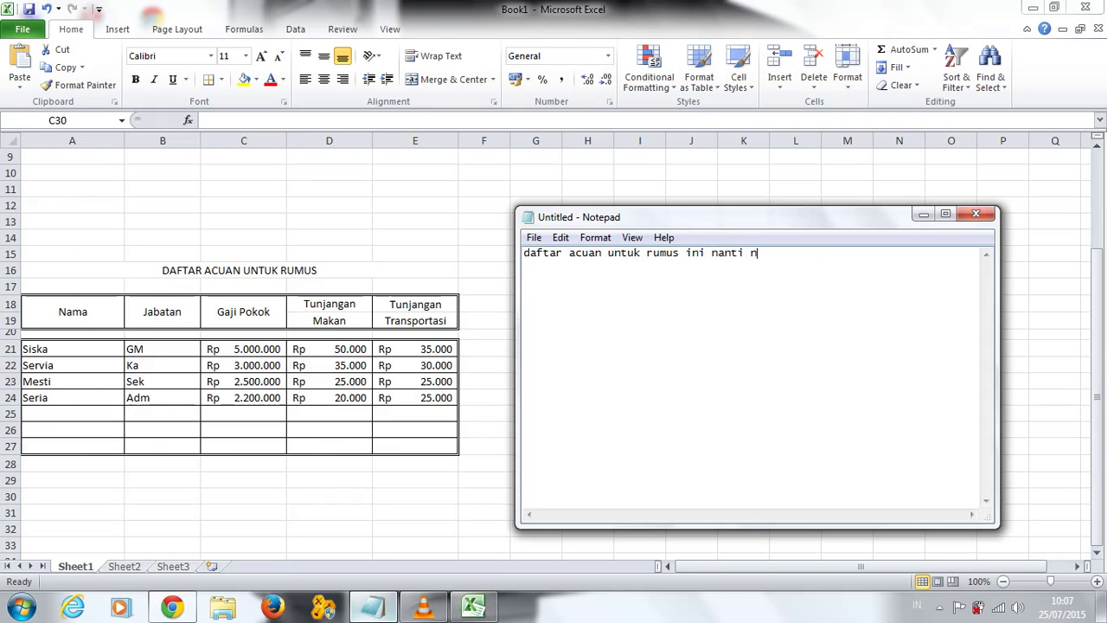
text(ya akan jadi)
Step: Add a line announcing the table for the formulas, then erase the entire note
key(Return)
text(pacuan rumus kita. )
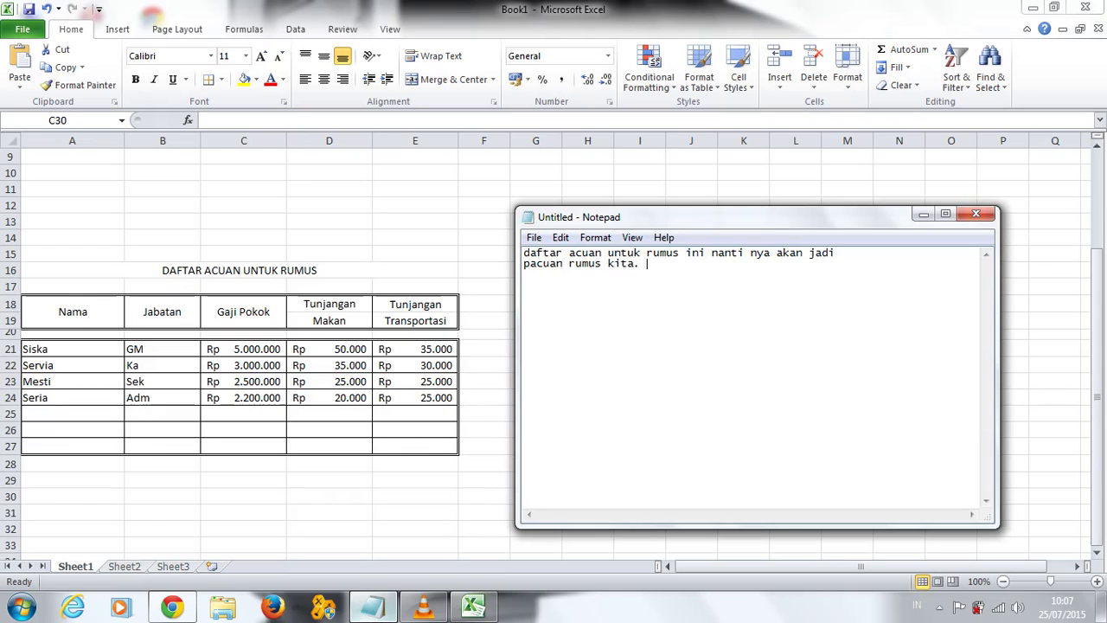
text(nah mari kita mula)
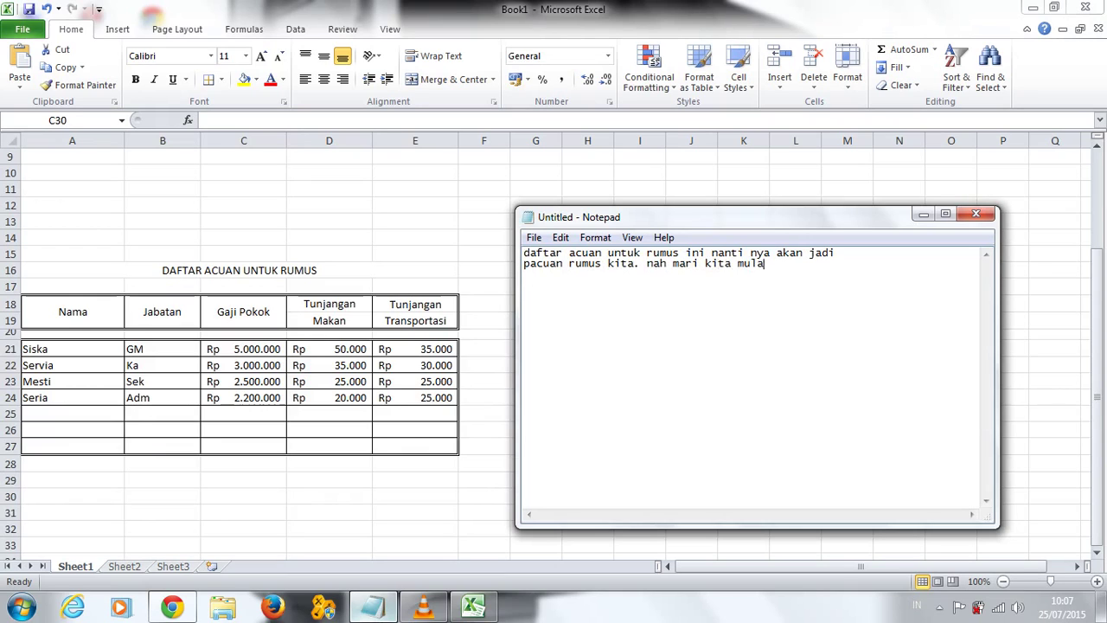
text(i teman)
text( t)
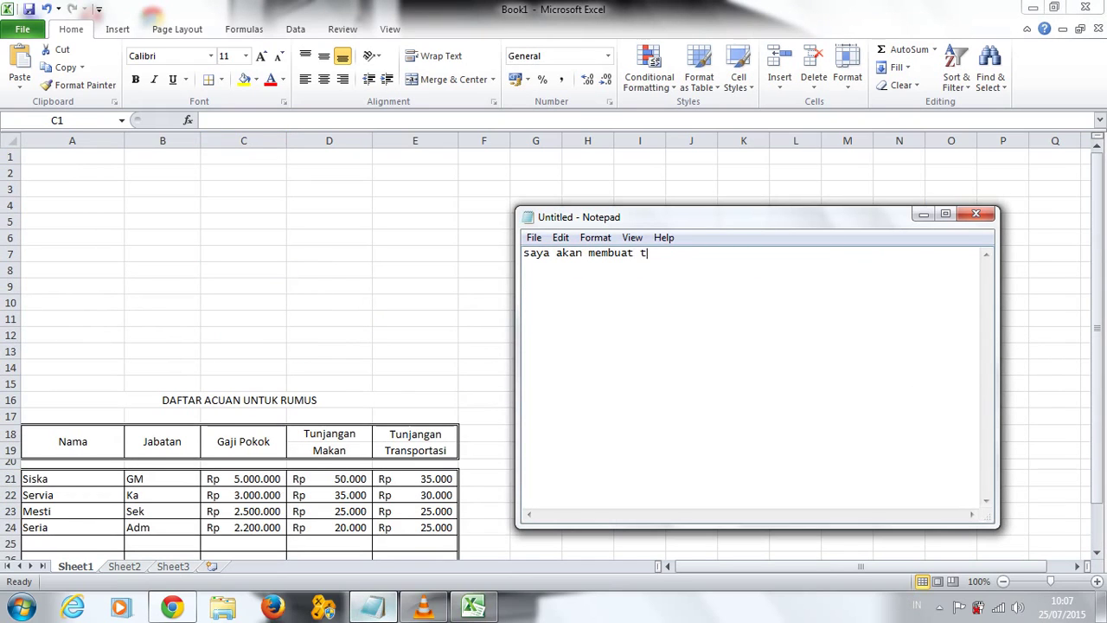
text(able untu)
text(k rusus)
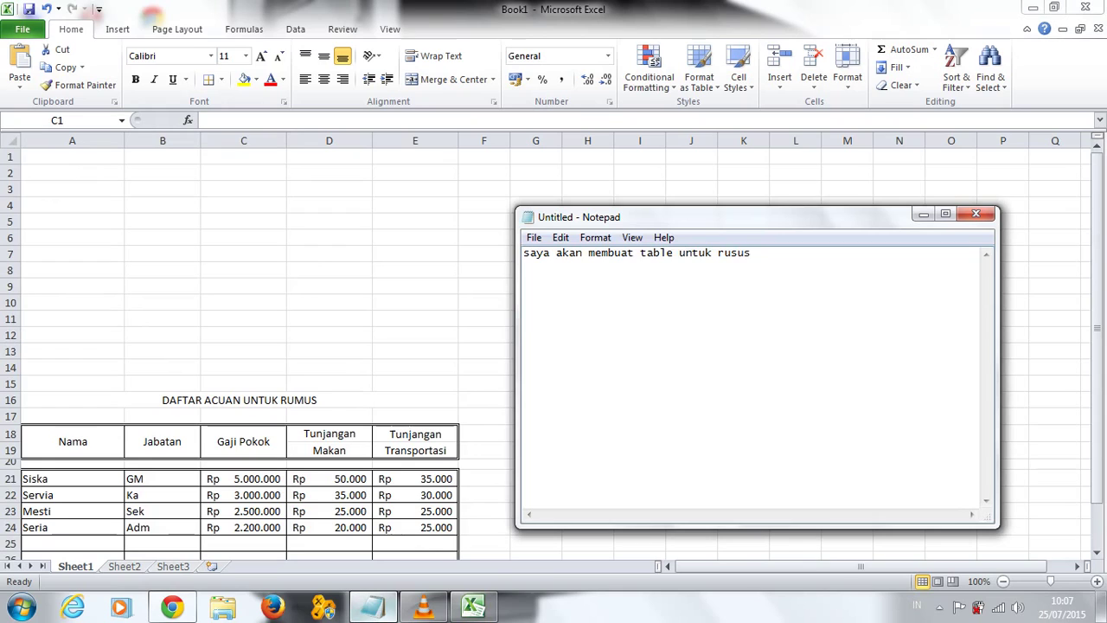
key(BackSpace)
key(BackSpace)
key(BackSpace)
text(mu)
text(s nya)
text(A)
text(A)
key(ctrl+a)
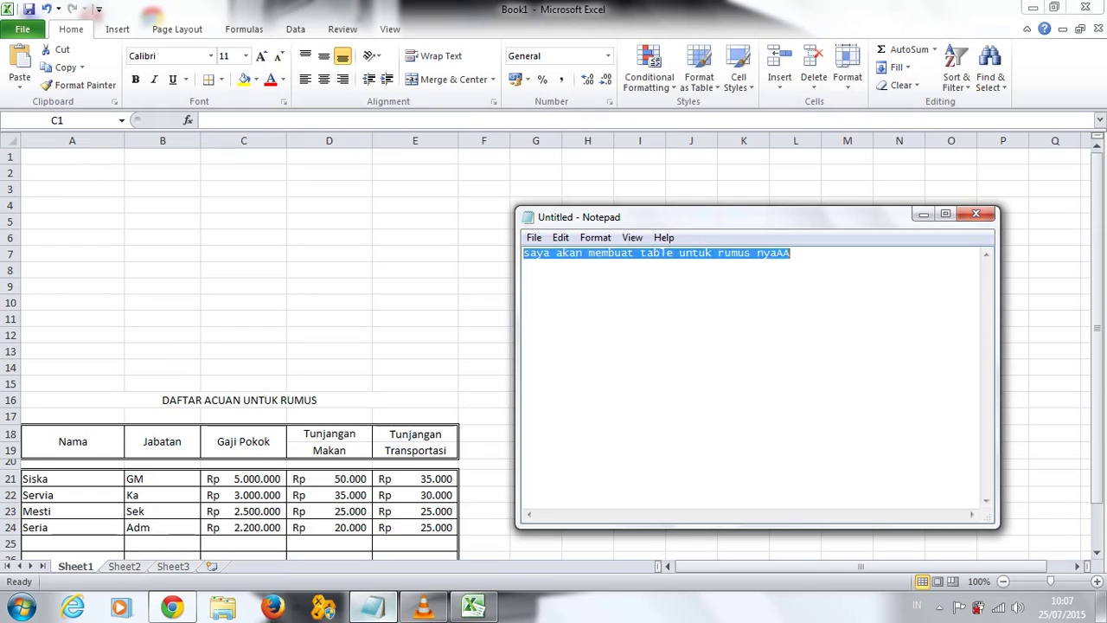
key(BackSpace)
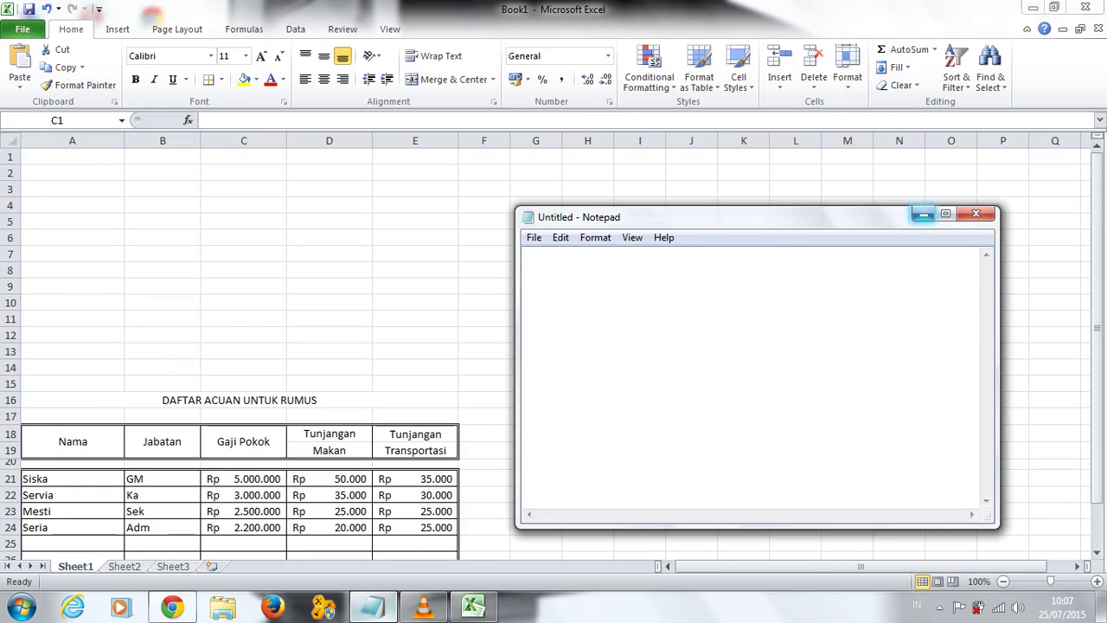
Step: Enter the 'DAFTAR GAJI UD HARAPAN KITA' title in A2 and the Gaji Pokok header
click(922, 213)
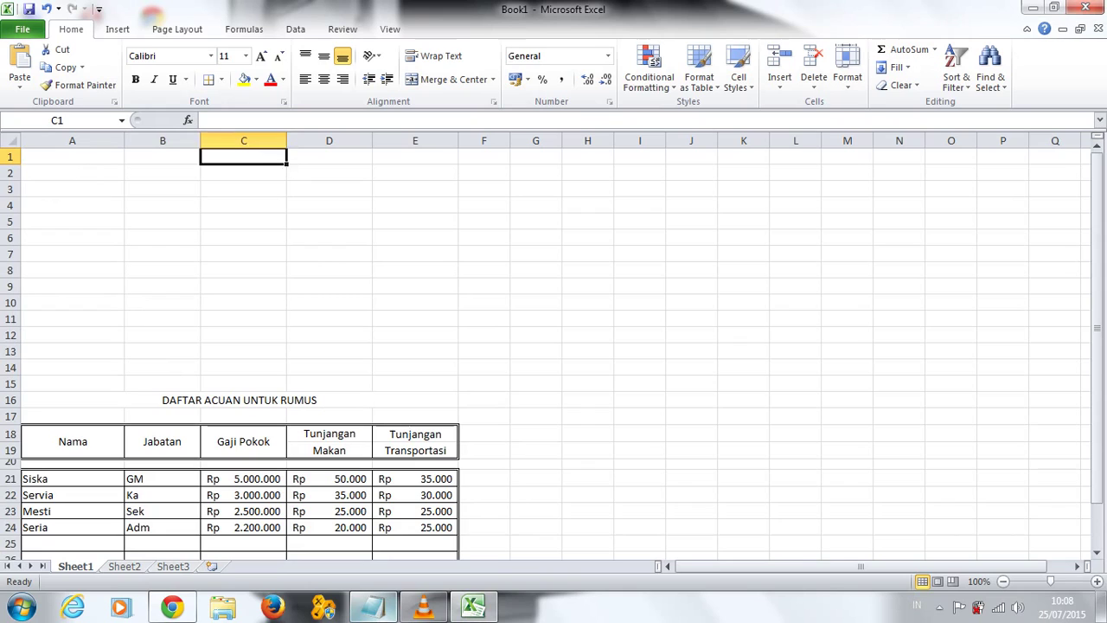
click(72, 172)
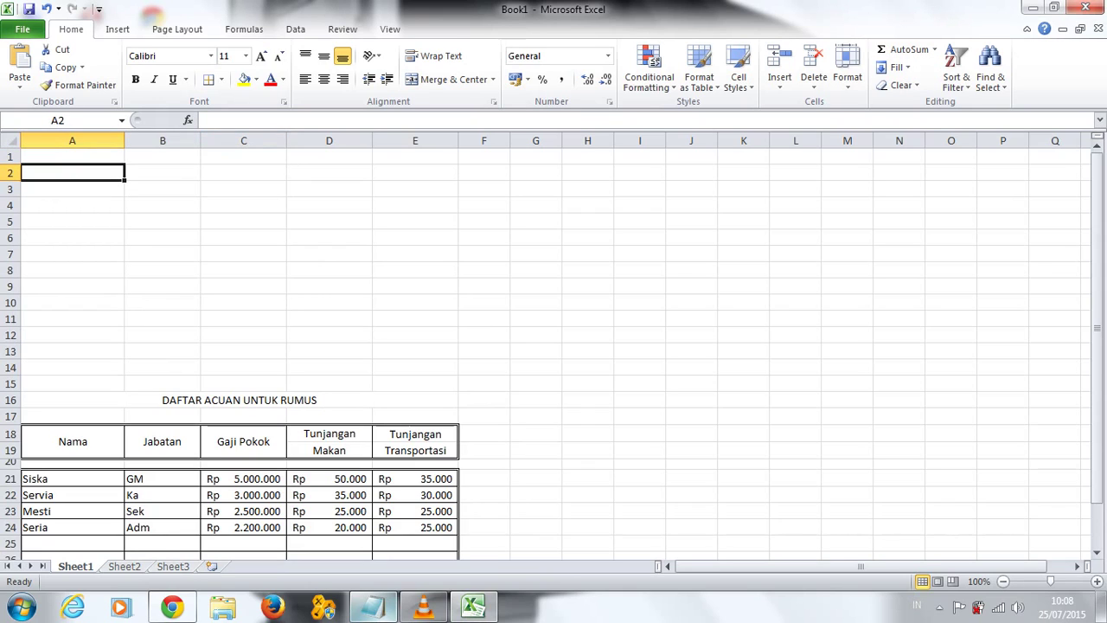
text(da)
key(BackSpace)
key(BackSpace)
text(DA)
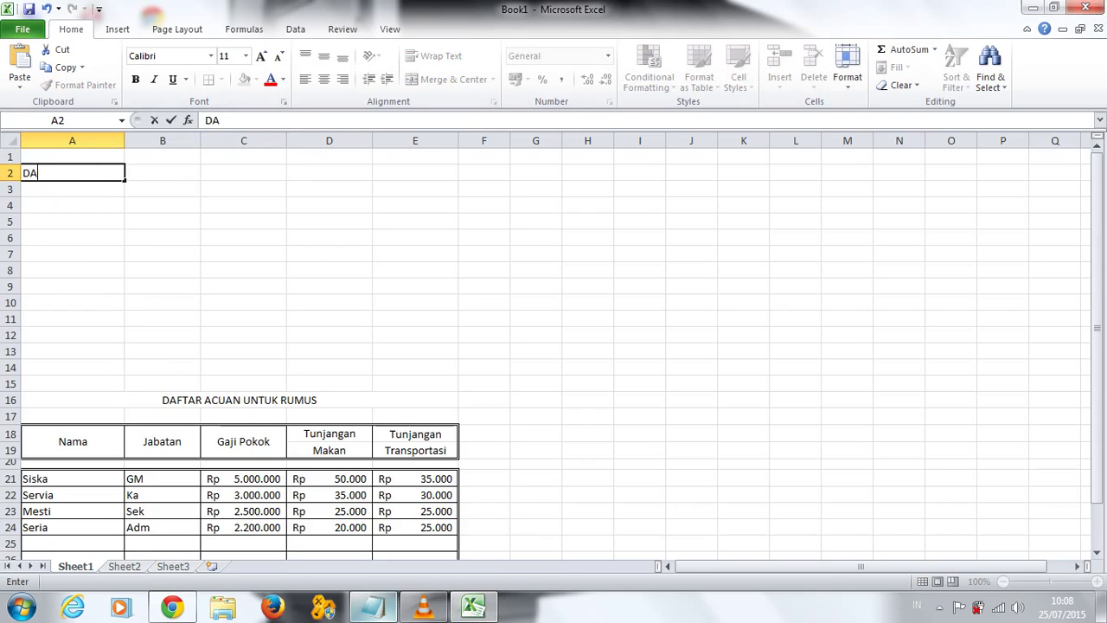
text(FTAR GAJI)
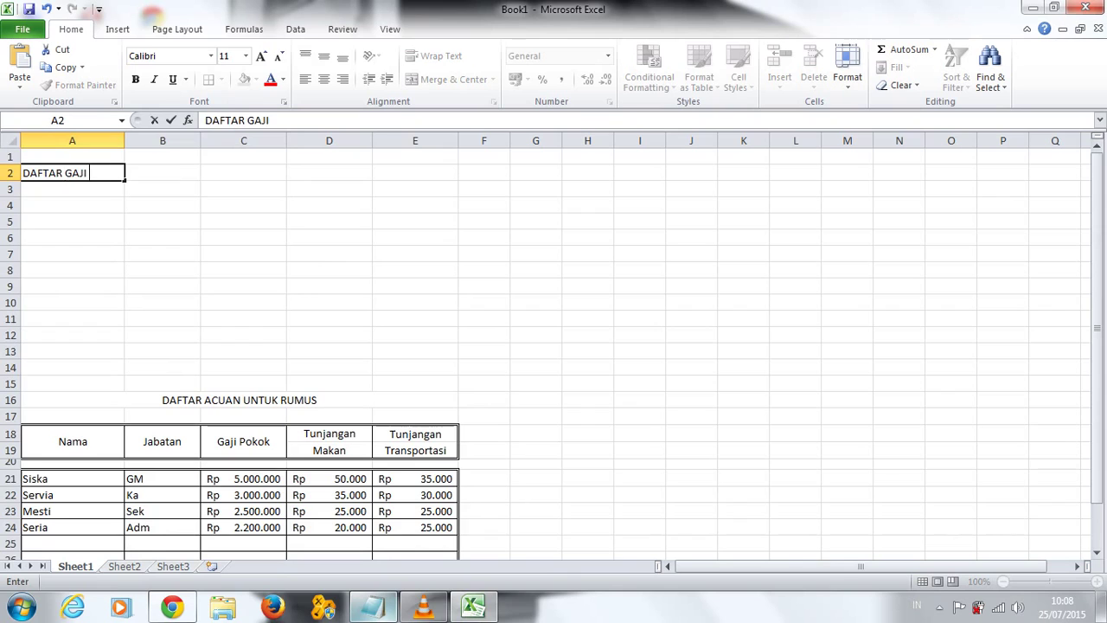
text(UD)
text( HARAPAN KITA)
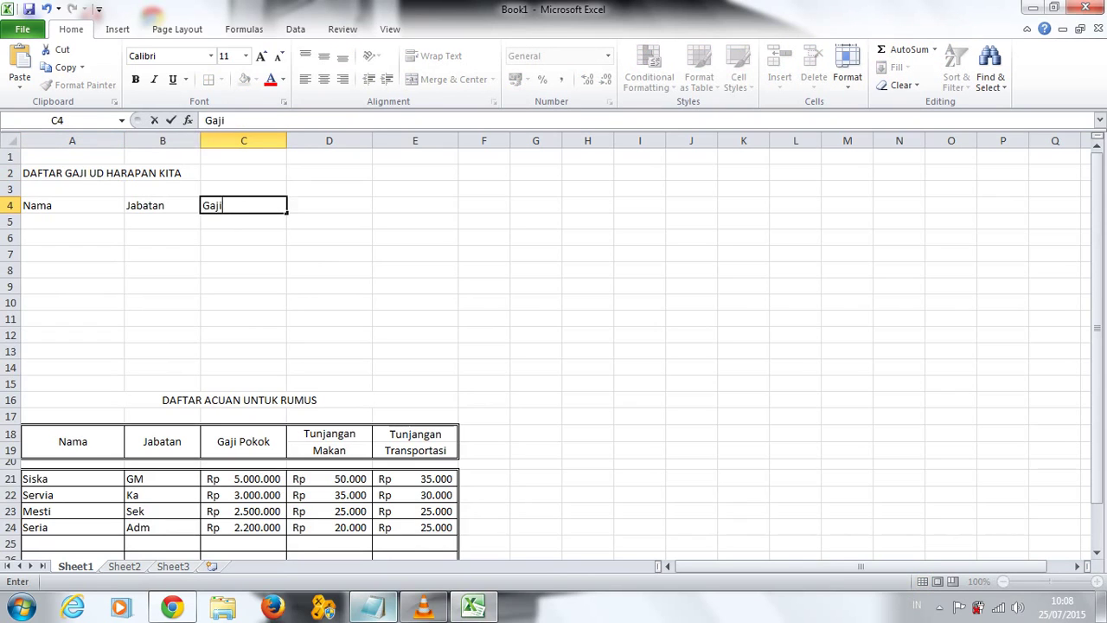
text( Pokok)
key(Tab)
Step: Replace a stray Tunjangan entry with the Jumlah Hari Kerja header in D4:D5
text(Tun)
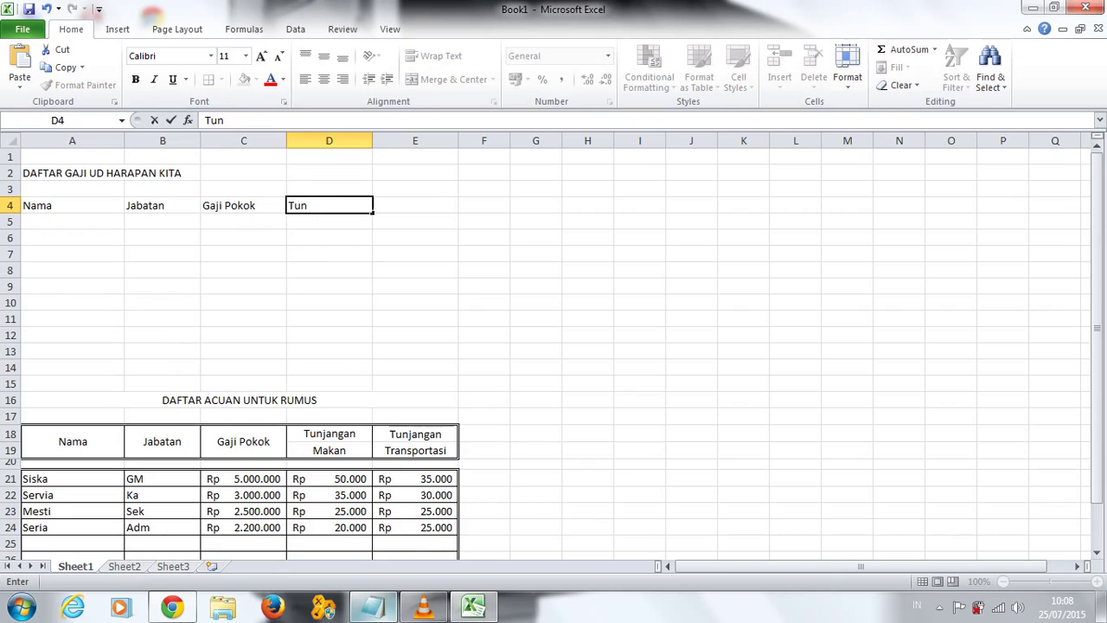
text(jangan)
key(Down)
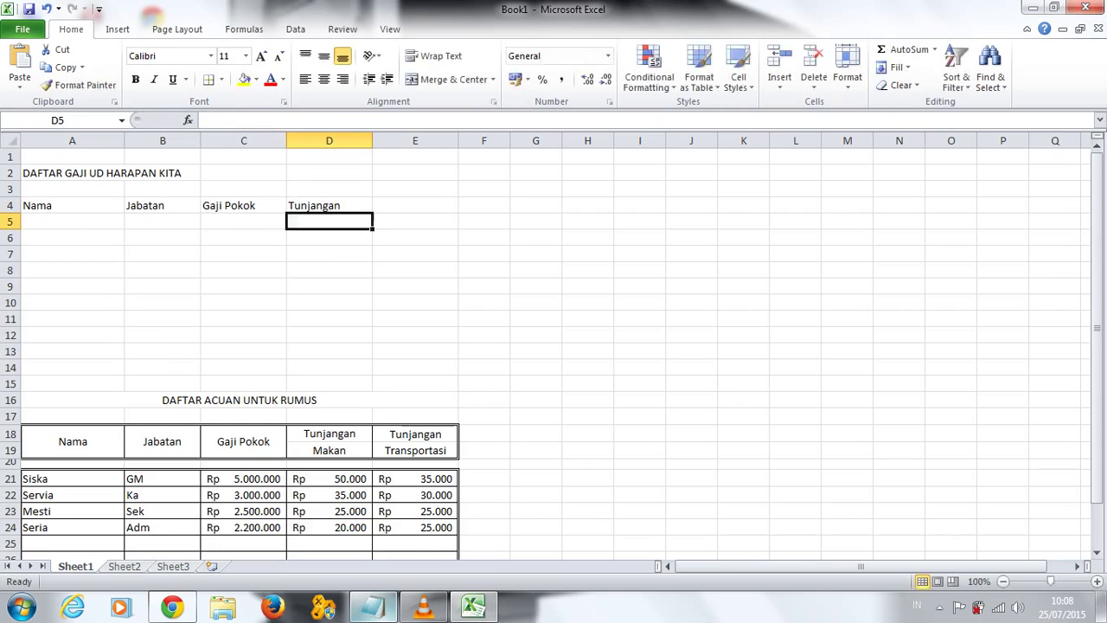
text(Mak)
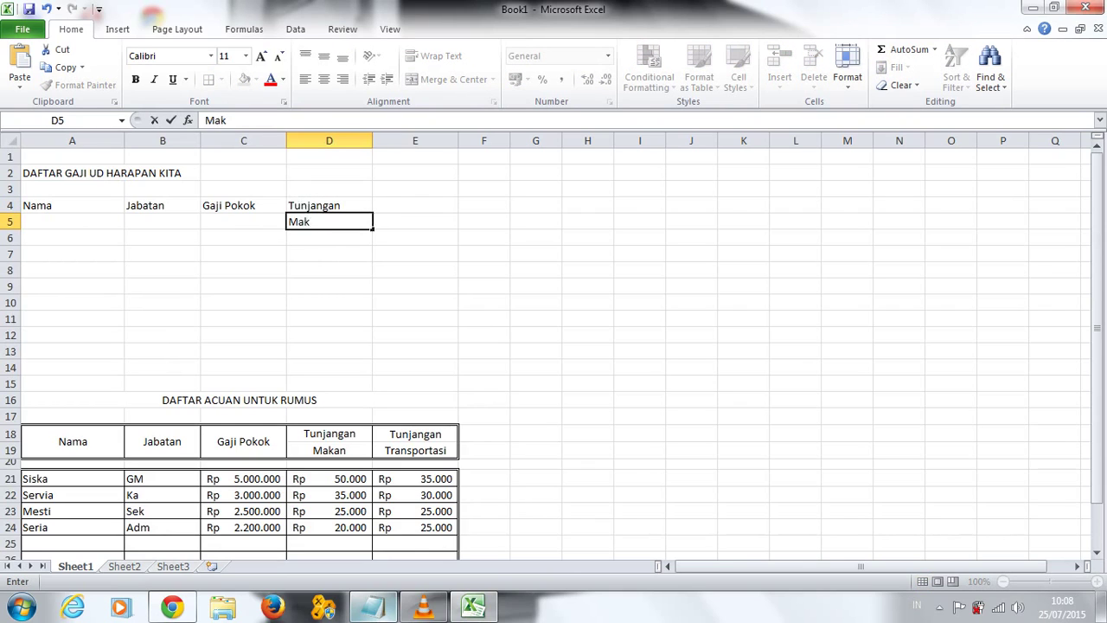
key(Escape)
key(ctrl+z)
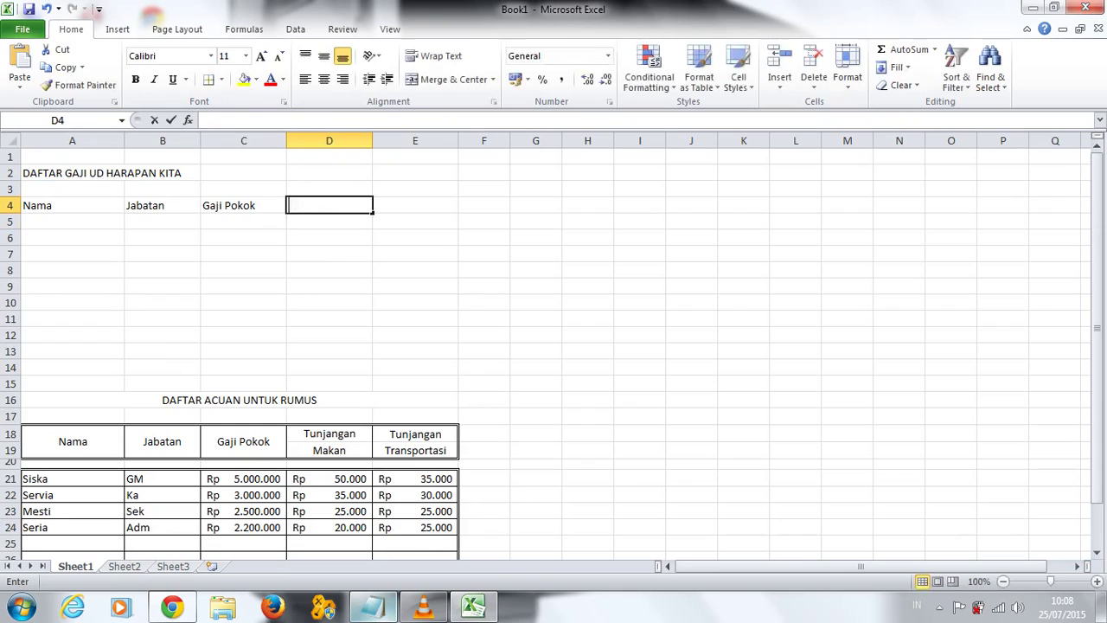
text(ju)
key(BackSpace)
key(BackSpace)
text(Ju)
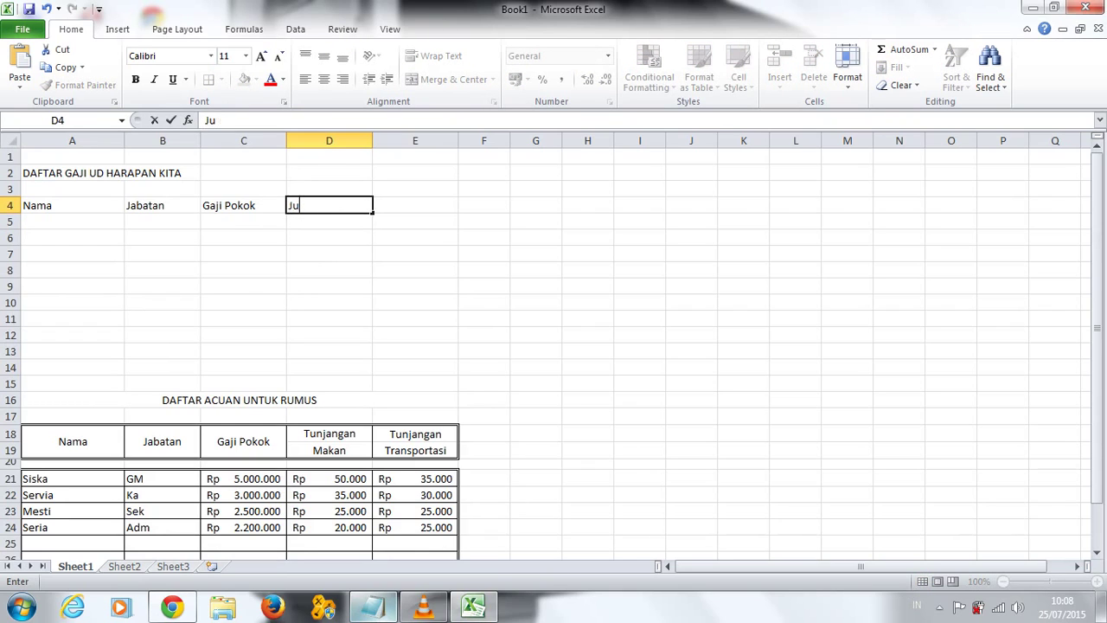
text(mlah )
text(Hari)
key(Return)
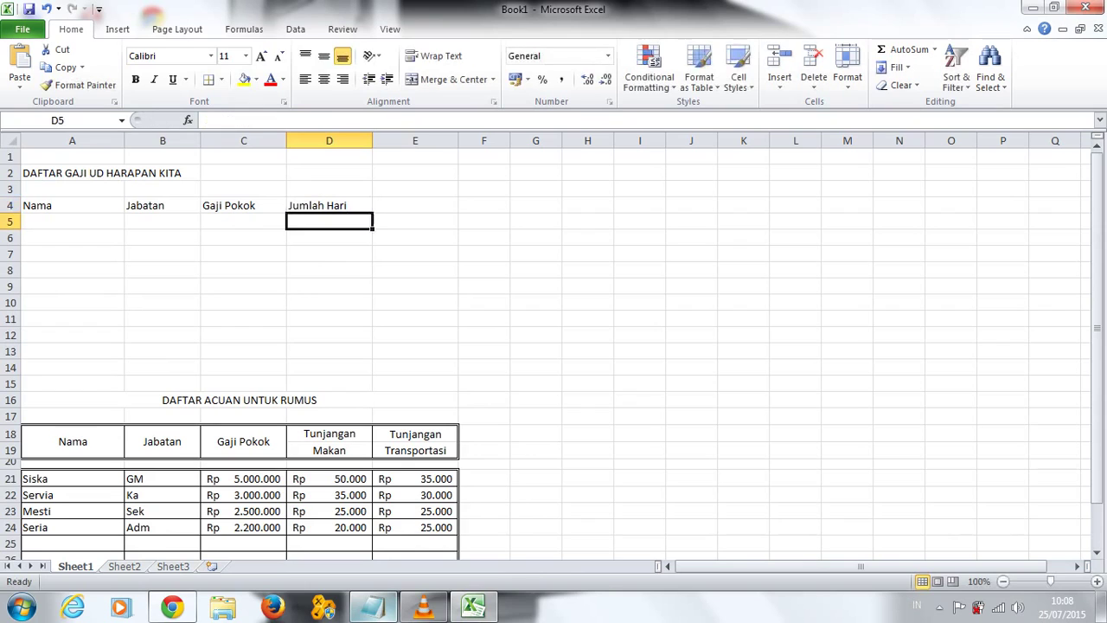
text(Kerja)
Step: Add Tunjangan Makan in E4, two-line Tunjangan Transportasi in F4, and PPN in G4
click(415, 205)
text(Tun)
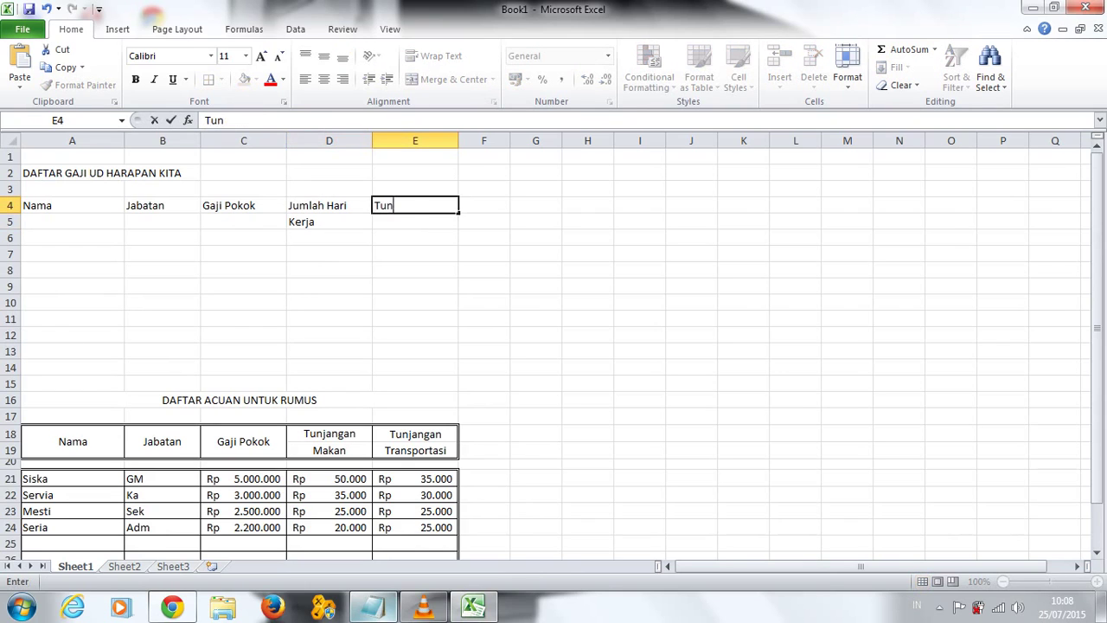
text(jangan Makan)
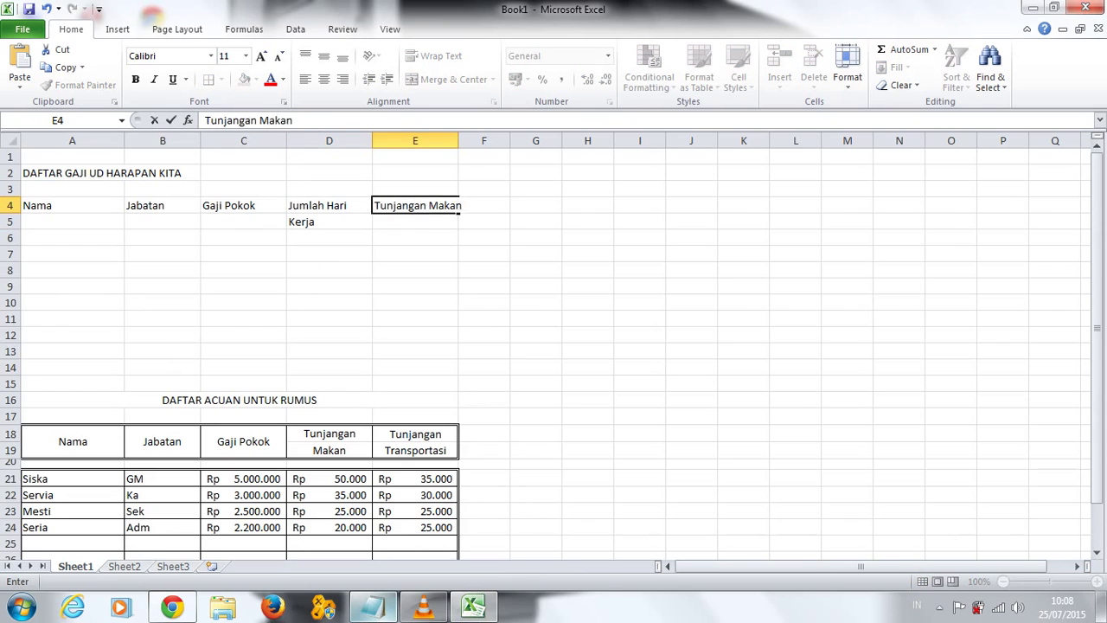
click(483, 205)
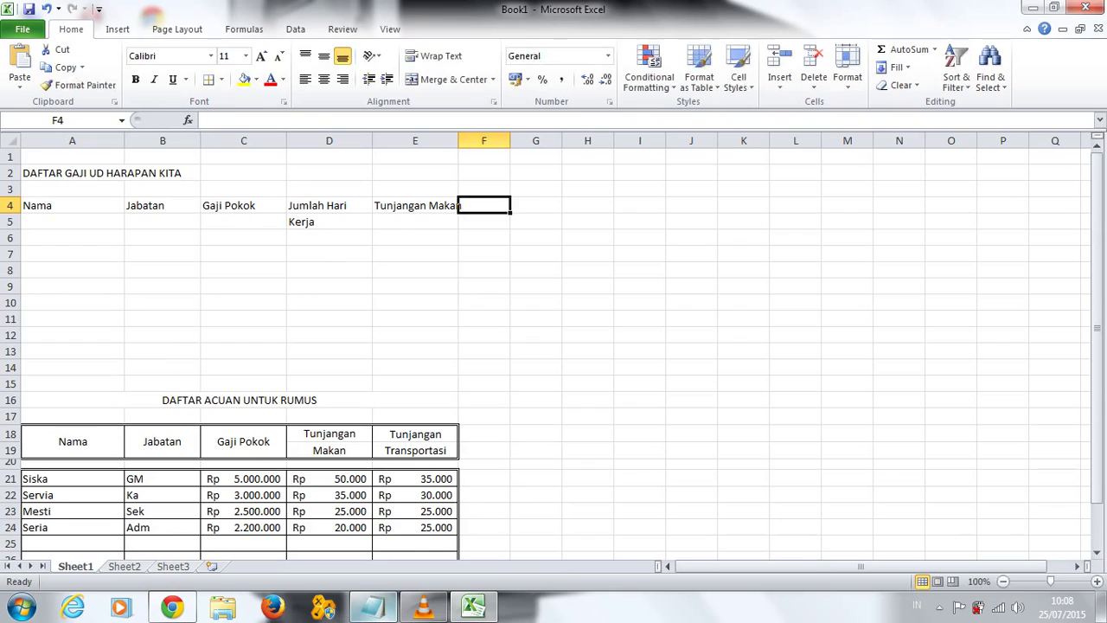
text(Tunj)
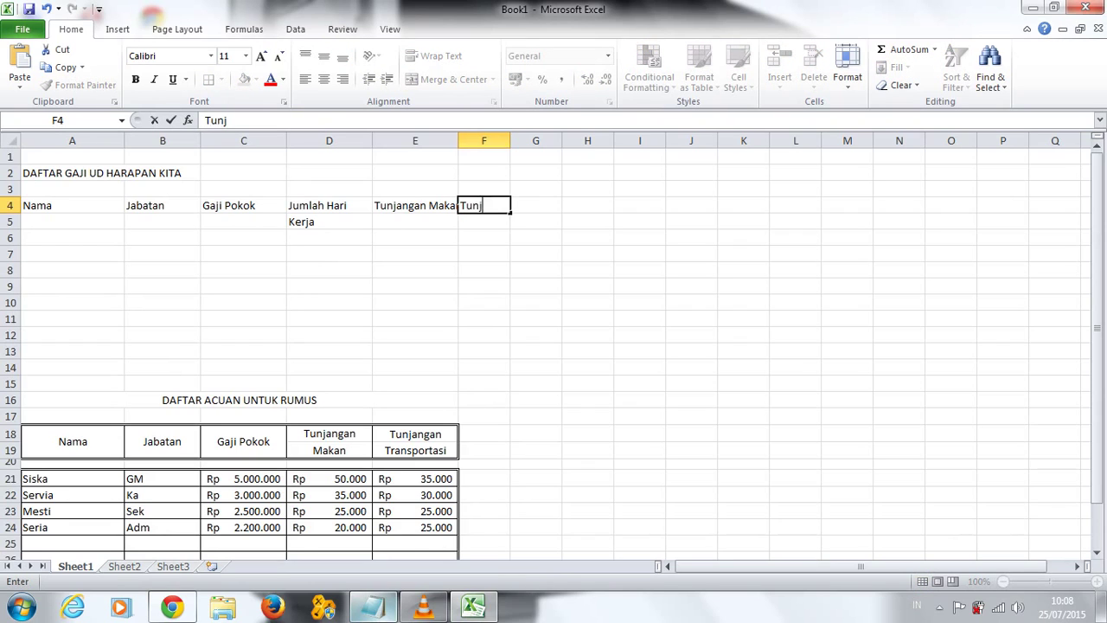
text(angan)
key(alt+Return)
text(Transportasi)
key(Tab)
text(PPN)
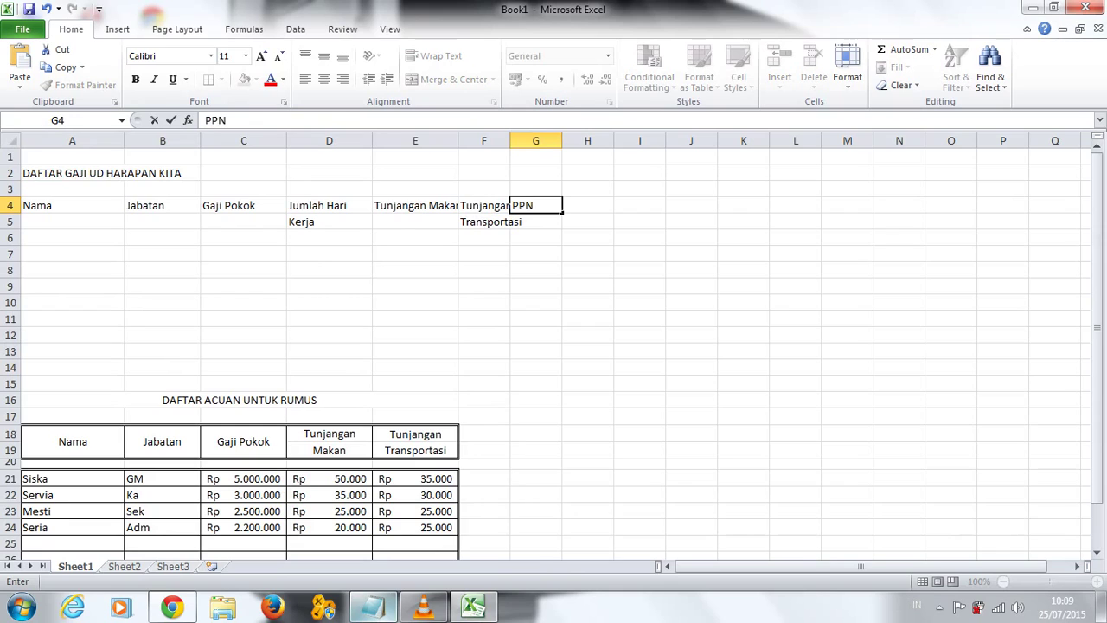
key(Tab)
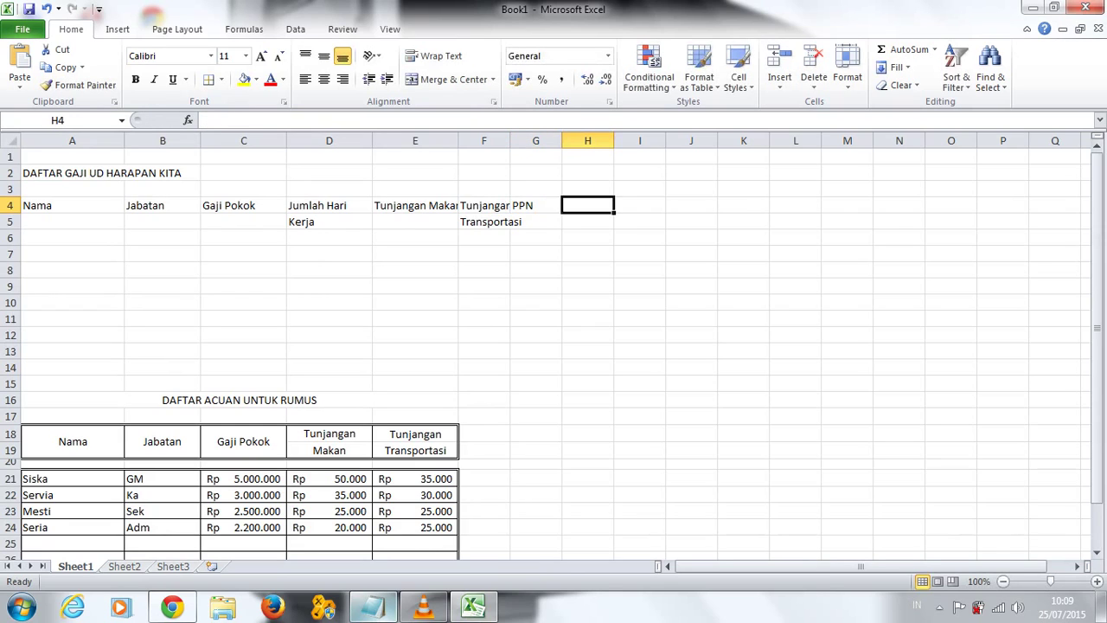
Step: Correct the G4 header from PPN to PPH Karyawan
click(535, 205)
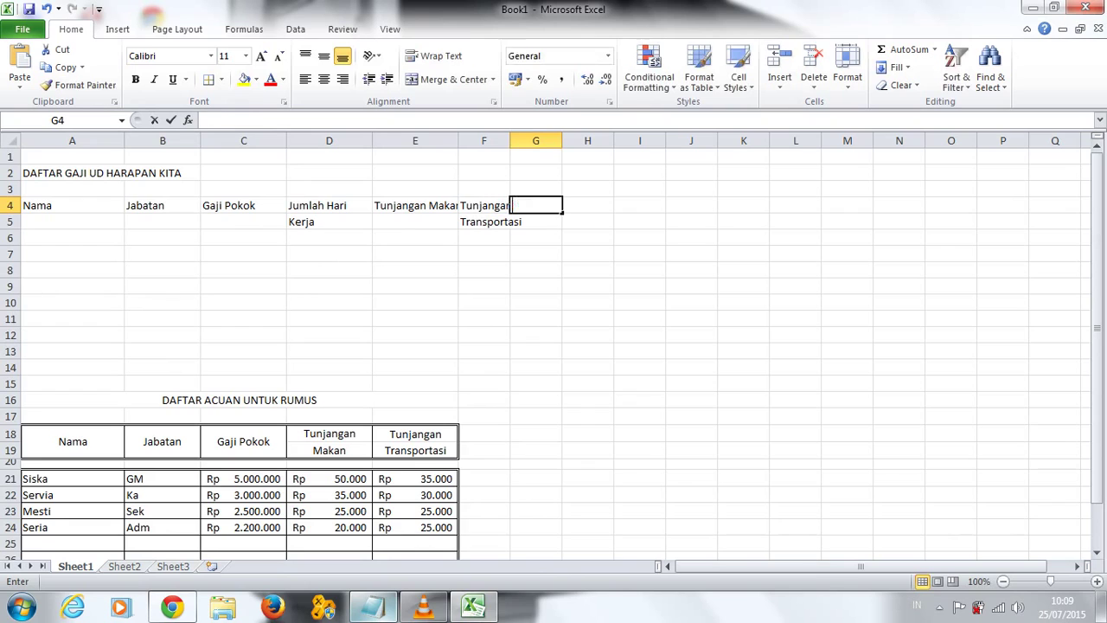
text(PPH)
key(Tab)
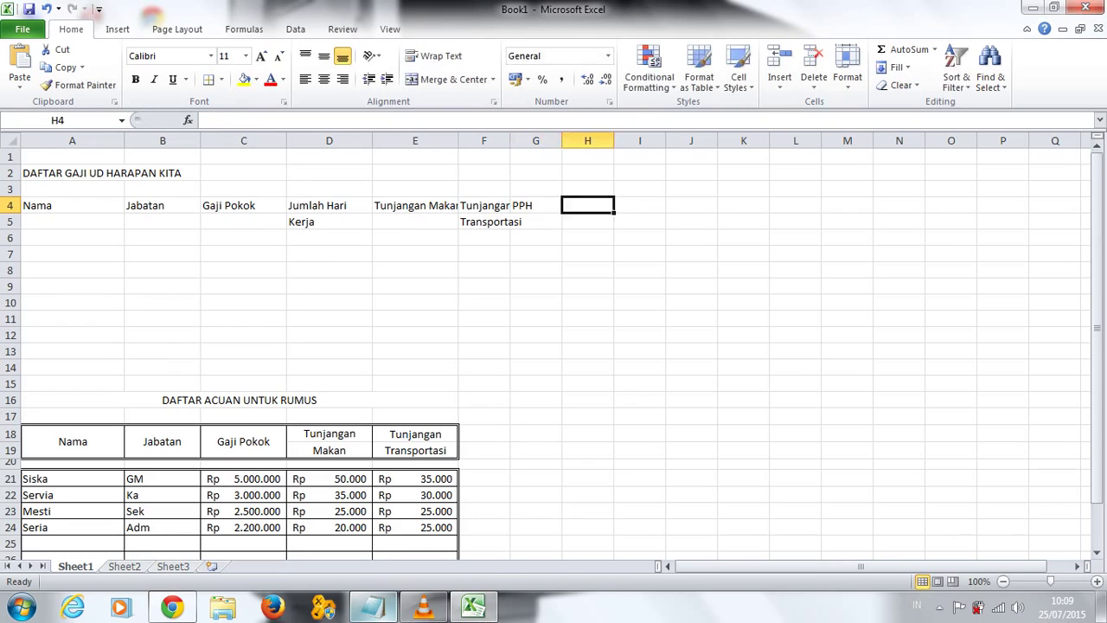
double_click(535, 205)
text(Kar)
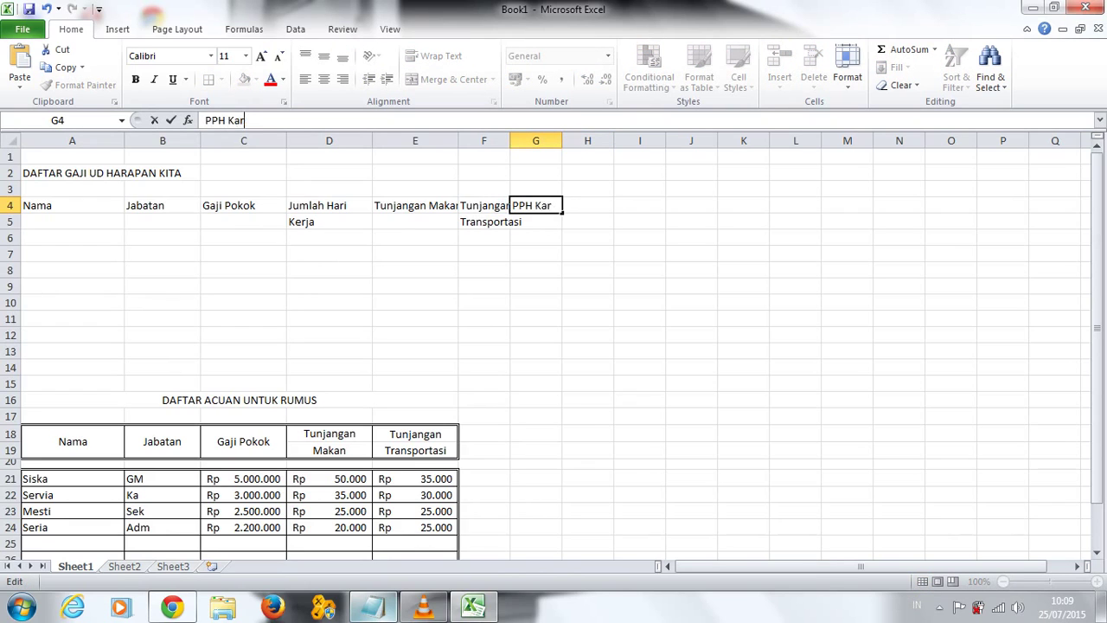
text(yawan)
click(587, 221)
Step: Enter Piutang Karyawan in H4:H5 and Pendapatan in I4, then widen columns H and I
key(Up)
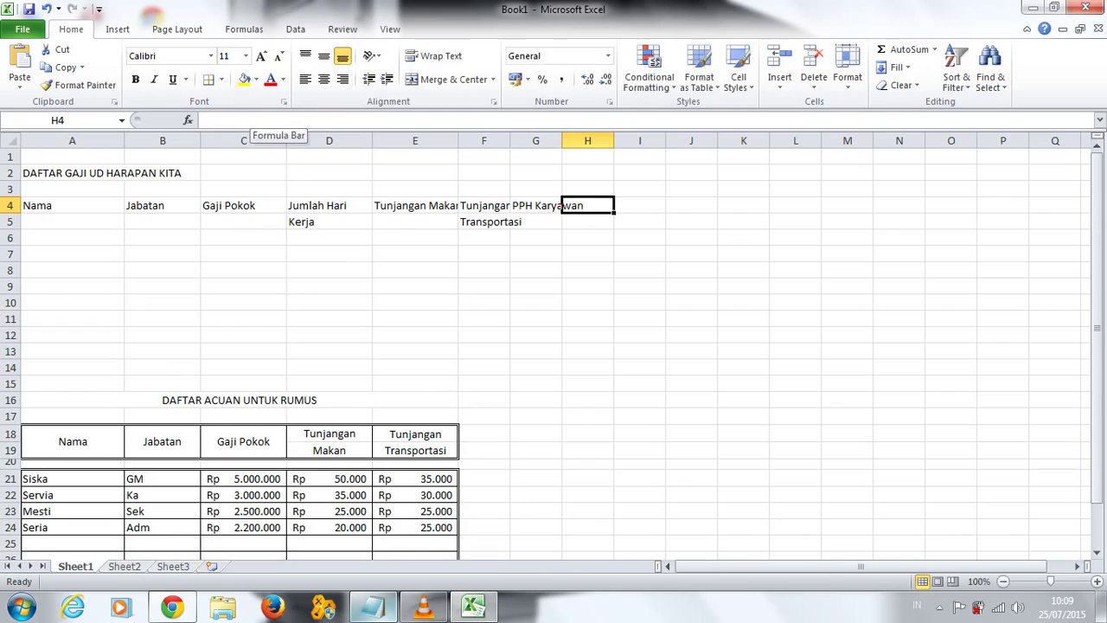
text(Piu)
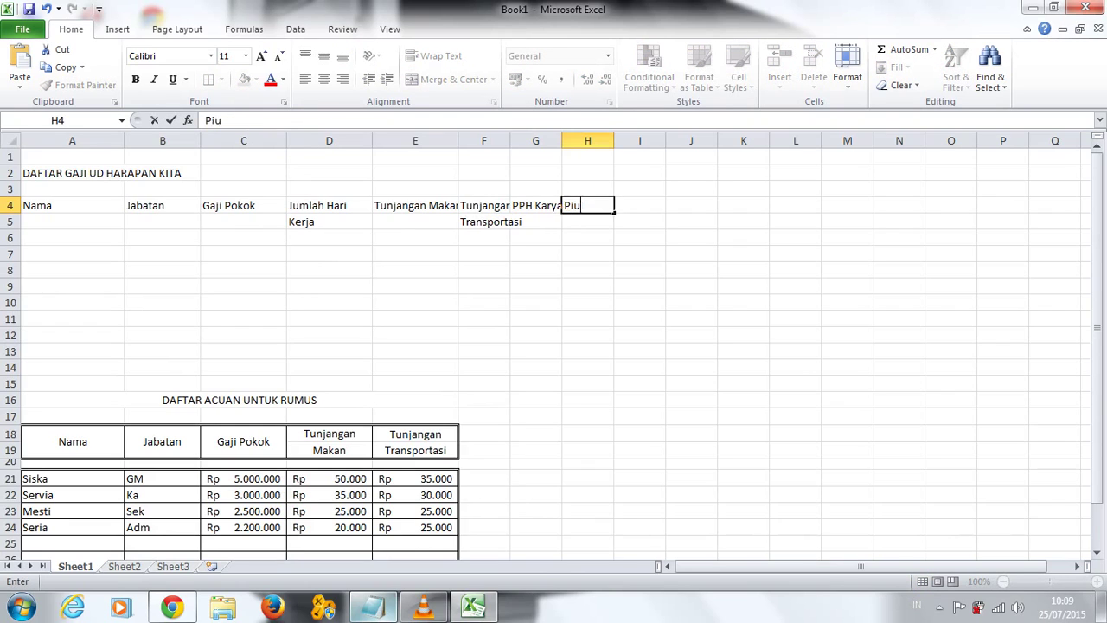
text(tang)
key(Return)
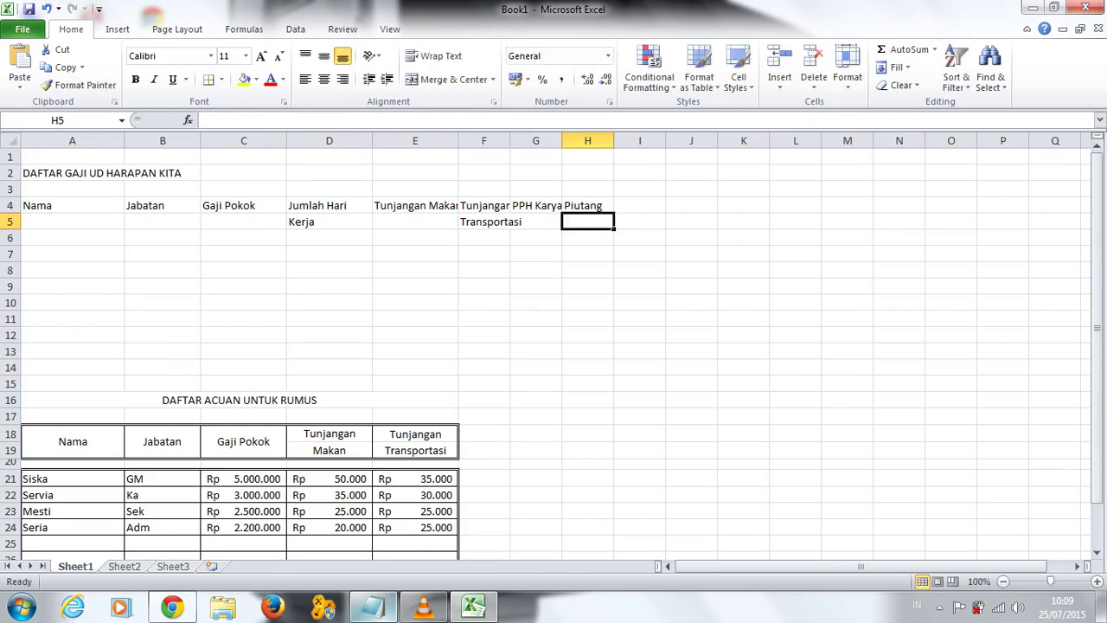
text(Karyawan)
click(640, 204)
text(Pendapatan)
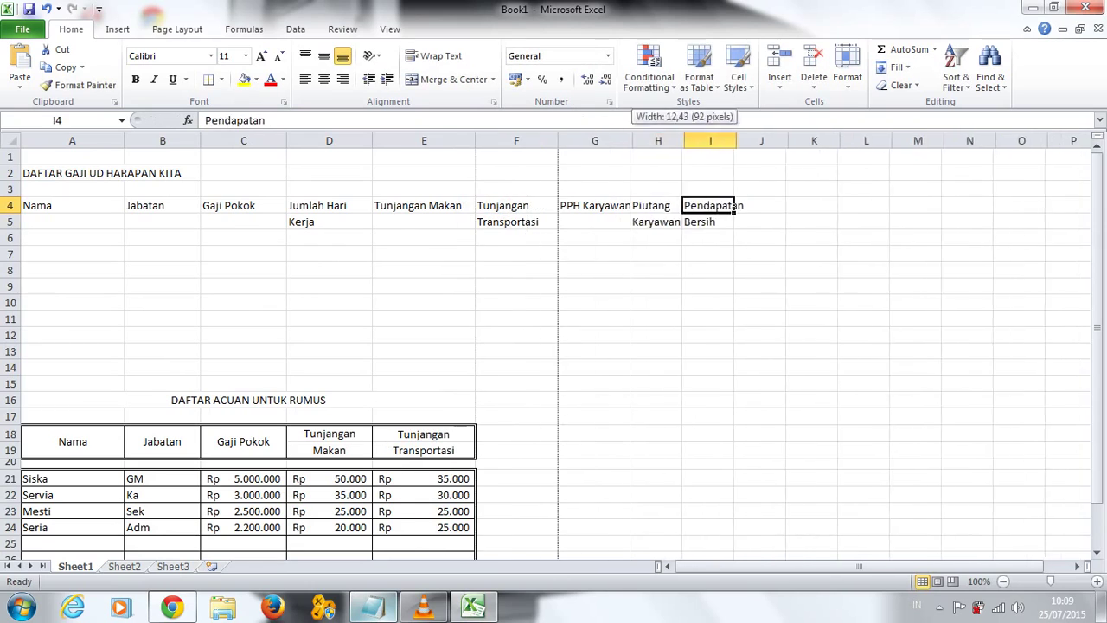
drag(673, 140, 824, 140)
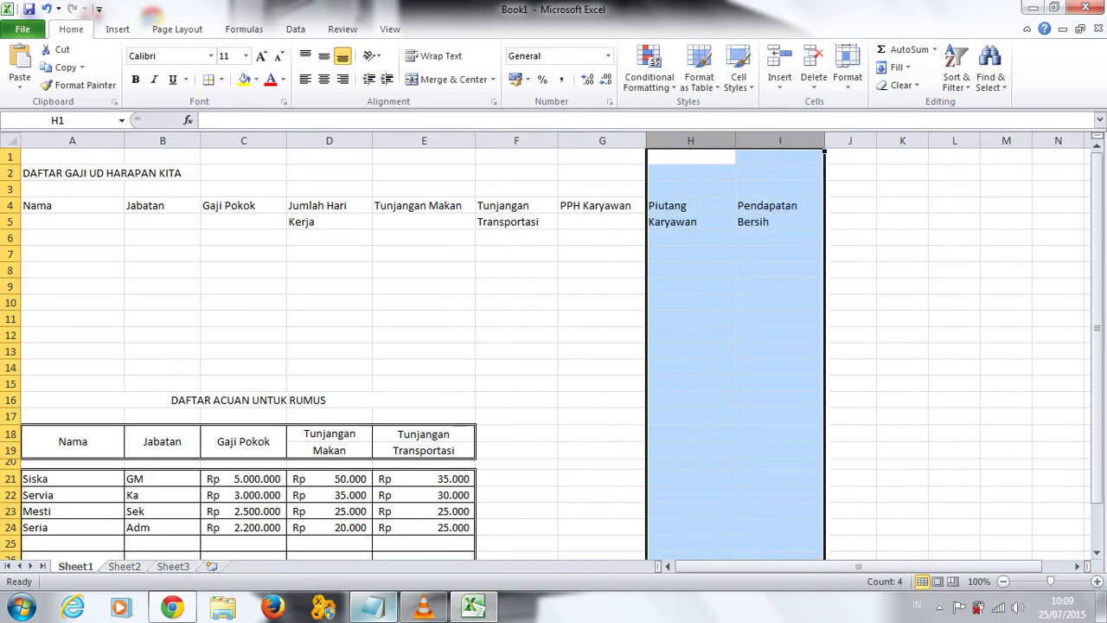
click(690, 366)
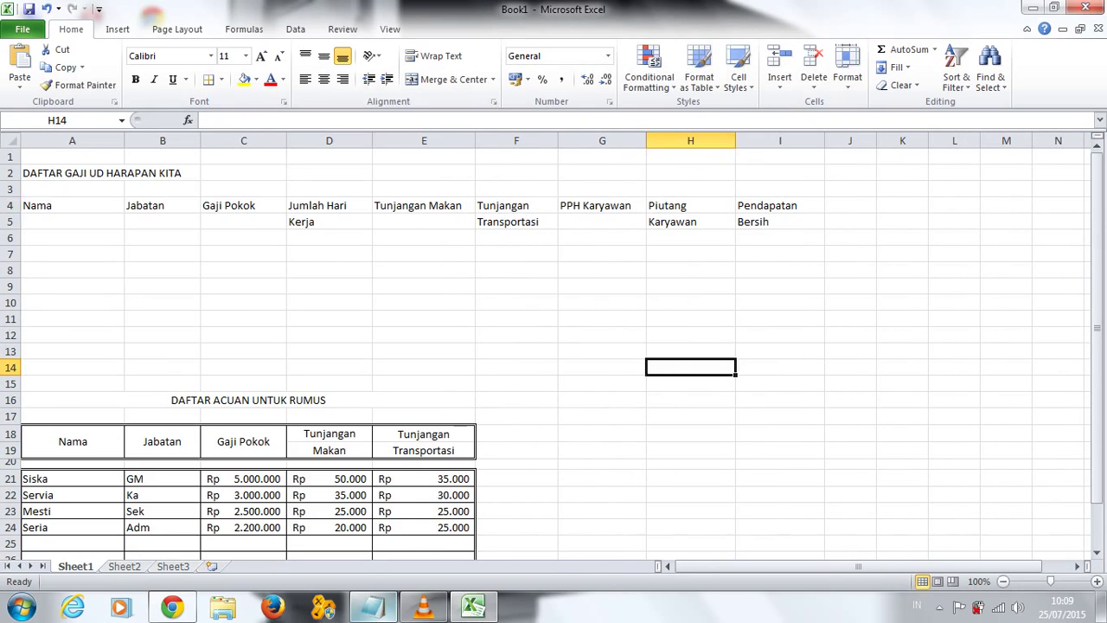
Step: Merge and centre the Nama header over A4:A5 and Jabatan over B4:B5
click(72, 205)
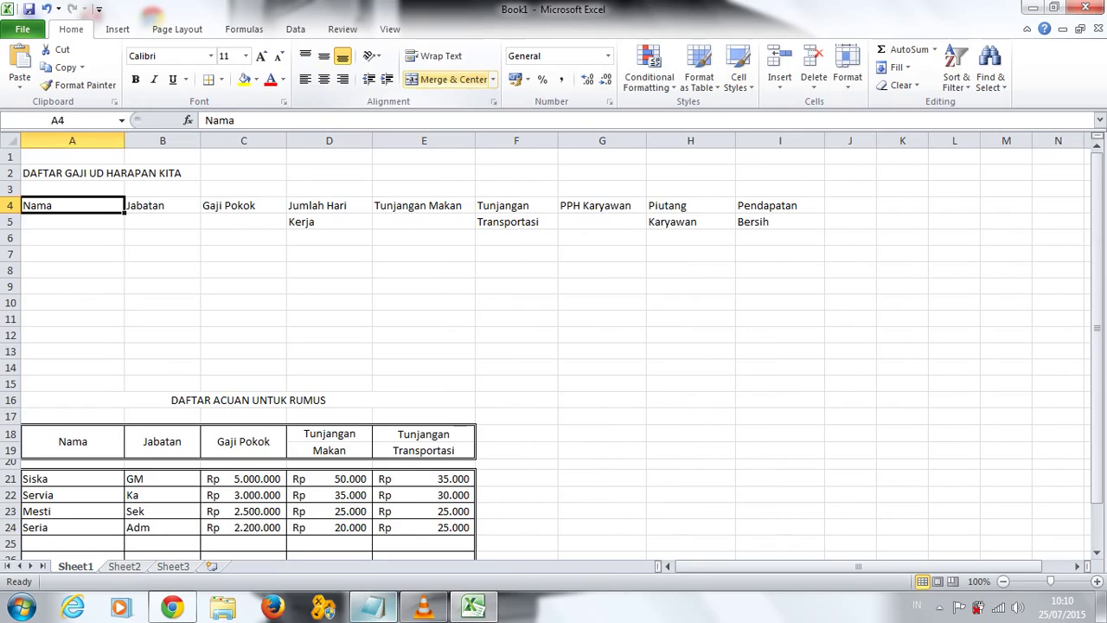
key(ctrl+e)
key(Right)
key(ctrl+e)
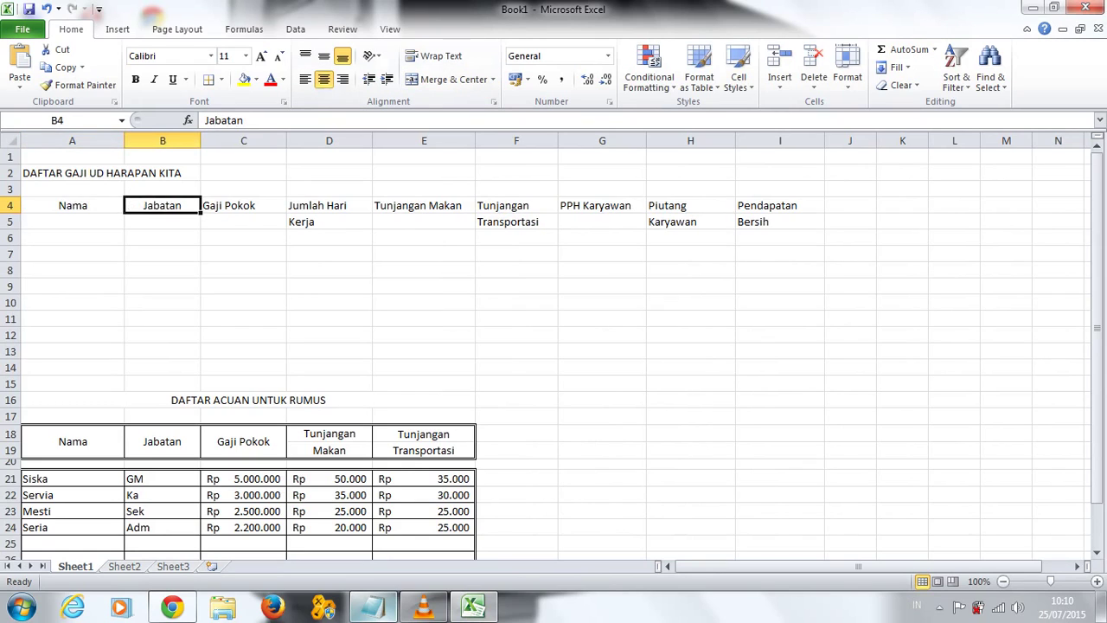
key(Left)
key(shift+Down)
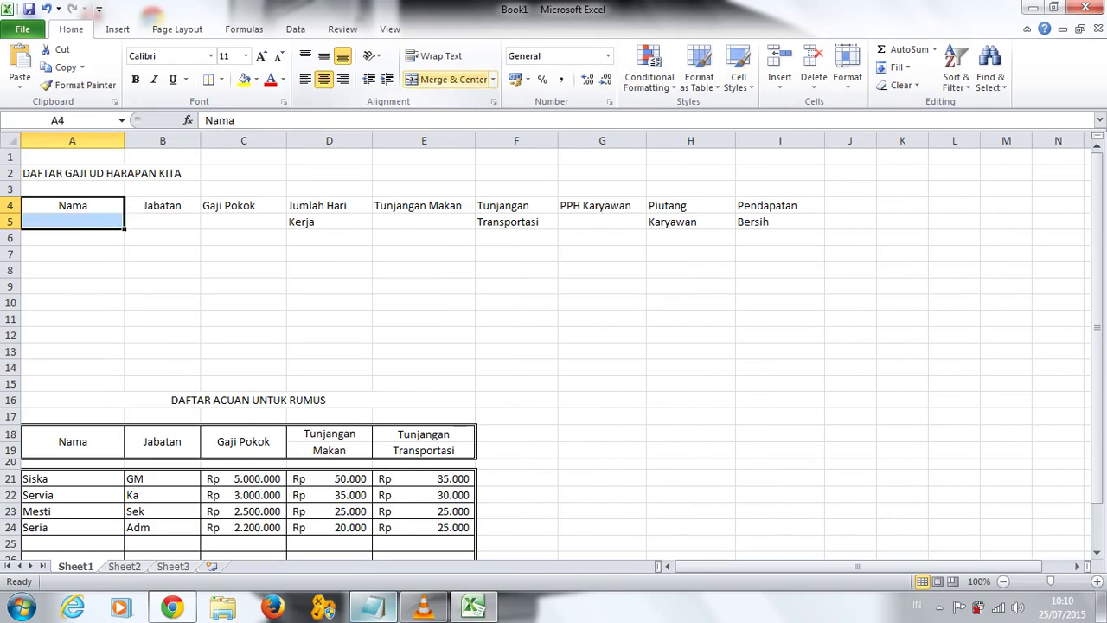
key(ctrl+z)
click(448, 79)
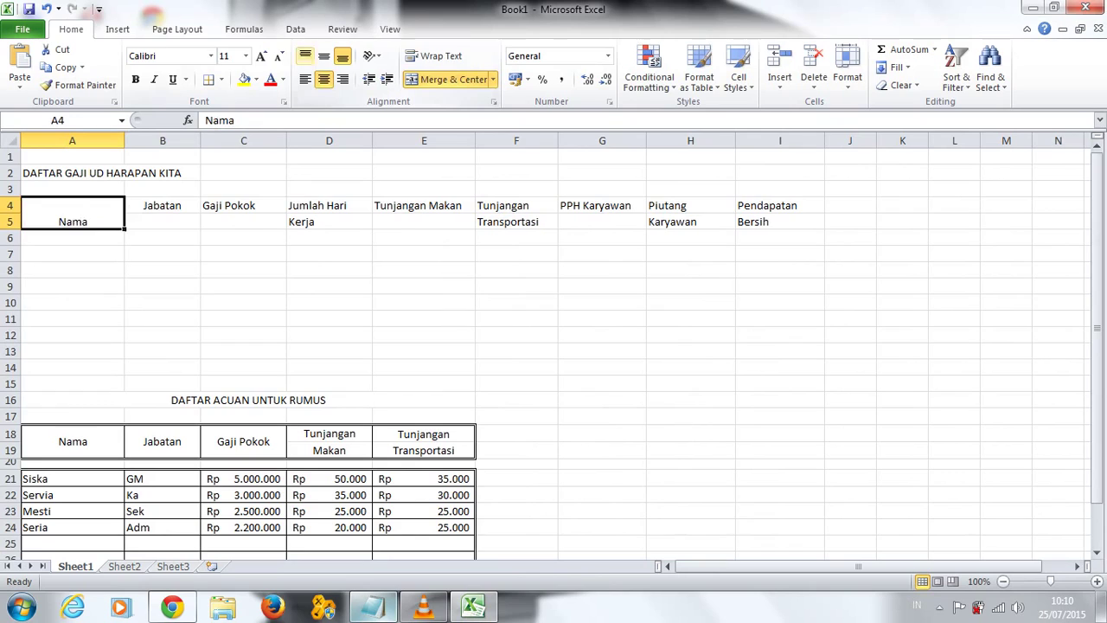
drag(162, 205, 162, 222)
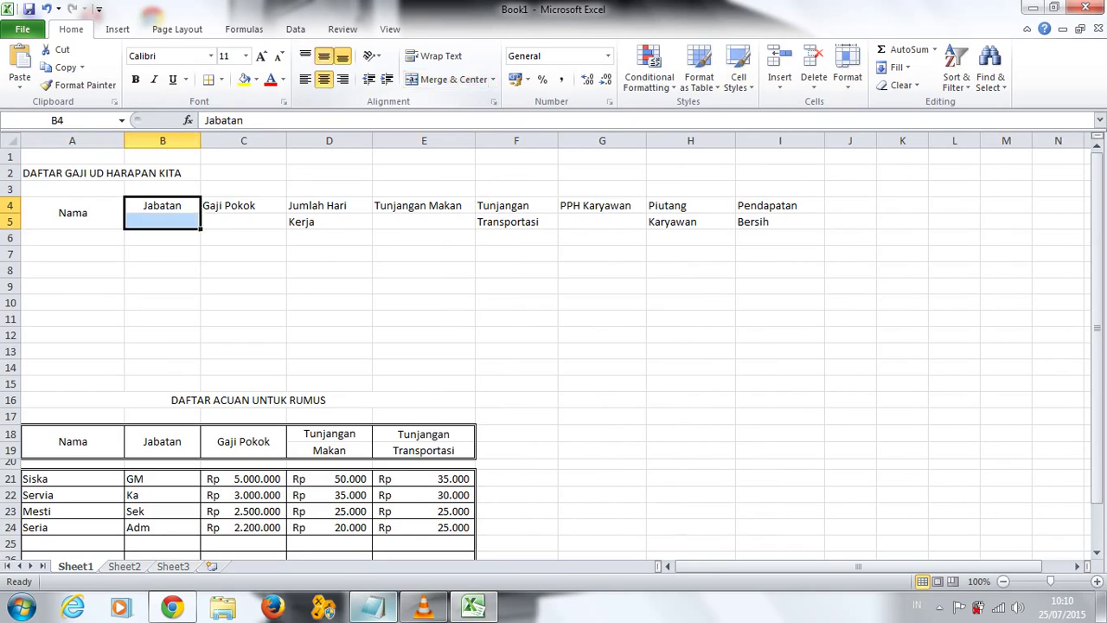
click(448, 79)
Step: Middle-align Gaji Pokok and merge and centre Jumlah Hari Kerja over D4:D5
drag(243, 204, 243, 222)
click(448, 79)
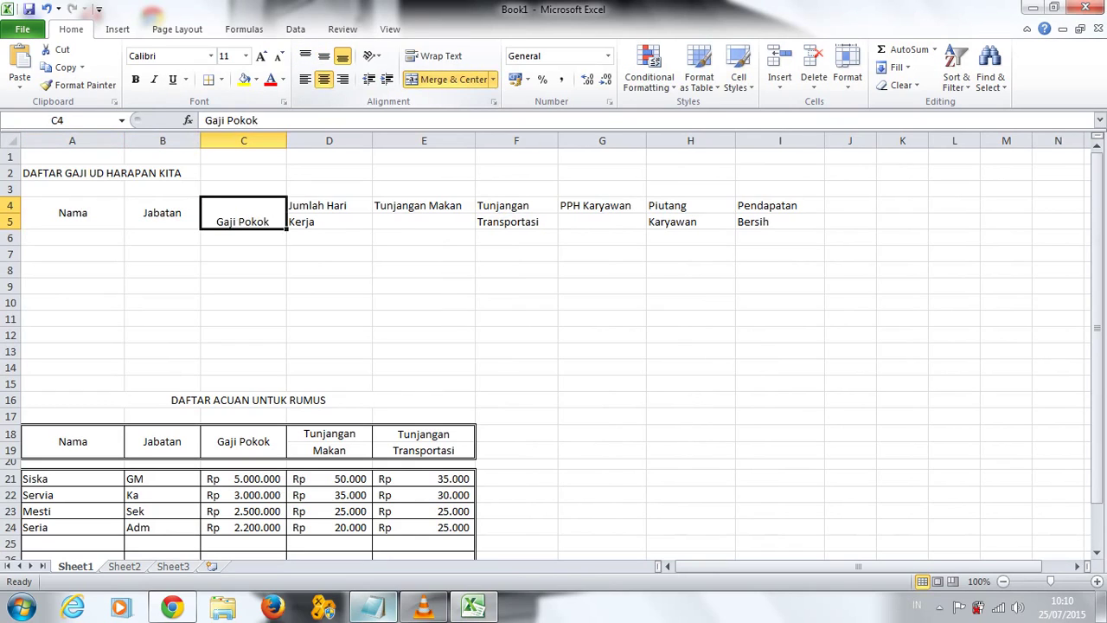
click(324, 79)
click(329, 204)
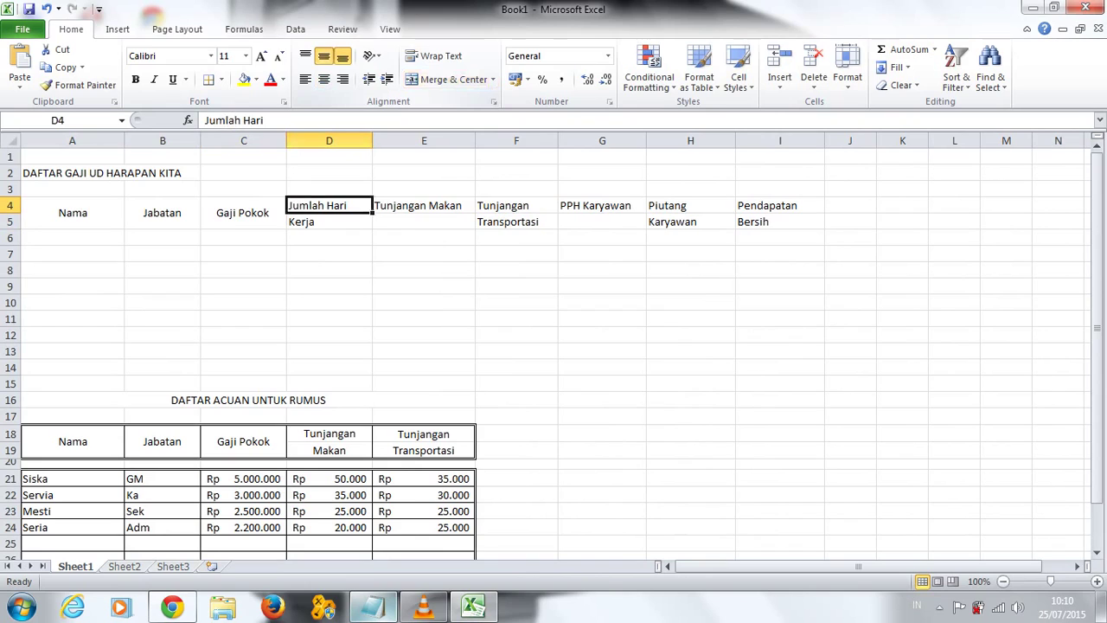
click(324, 55)
drag(423, 205, 423, 221)
click(449, 79)
Step: Centre the E through I headers, then merge and centre the title across A2:I2
drag(516, 205, 602, 221)
click(450, 78)
click(690, 221)
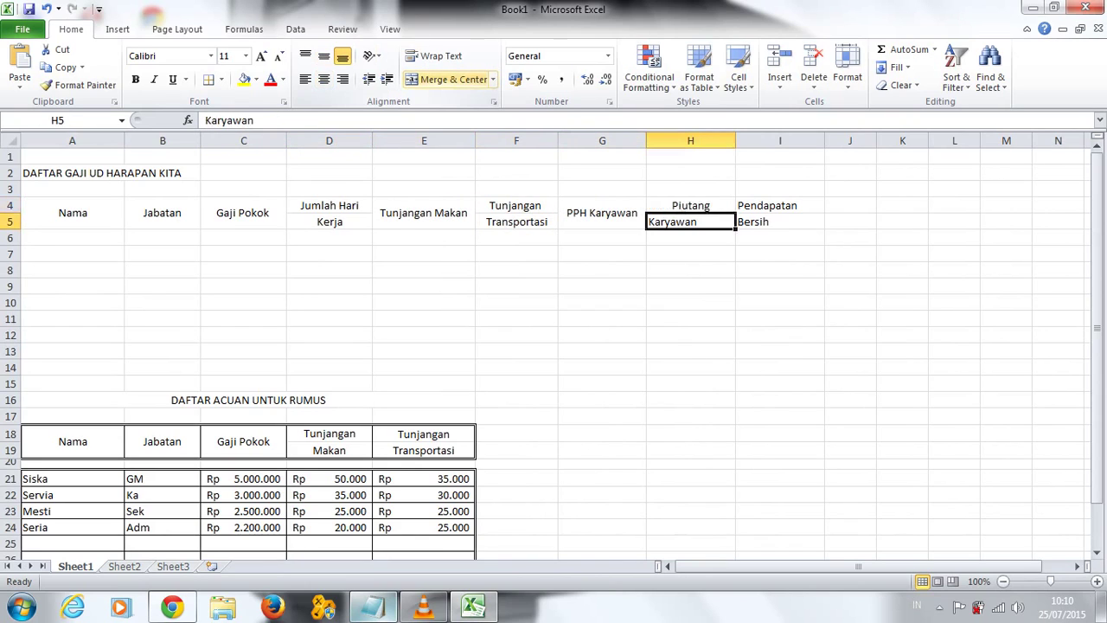
click(323, 78)
drag(779, 205, 779, 221)
click(324, 79)
click(779, 205)
drag(72, 173, 779, 173)
click(446, 79)
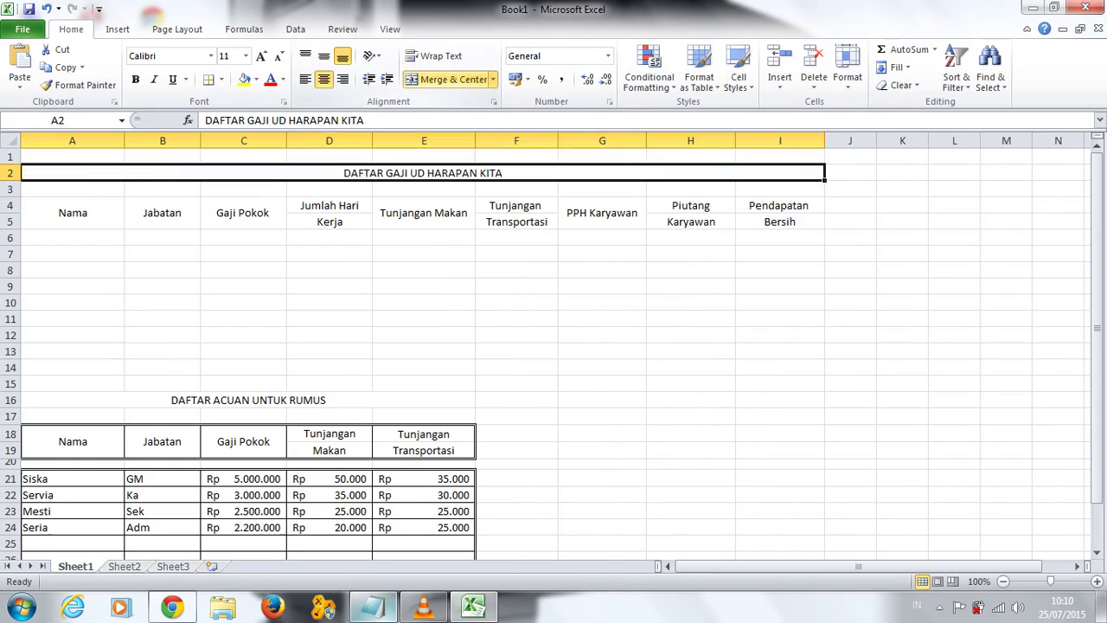
Step: Give A4:I5 double-line left, top, right and bottom borders with thin inside vertical lines
mouse_move(72, 208)
mouse_down()
mouse_move(243, 222)
mouse_move(779, 221)
mouse_up()
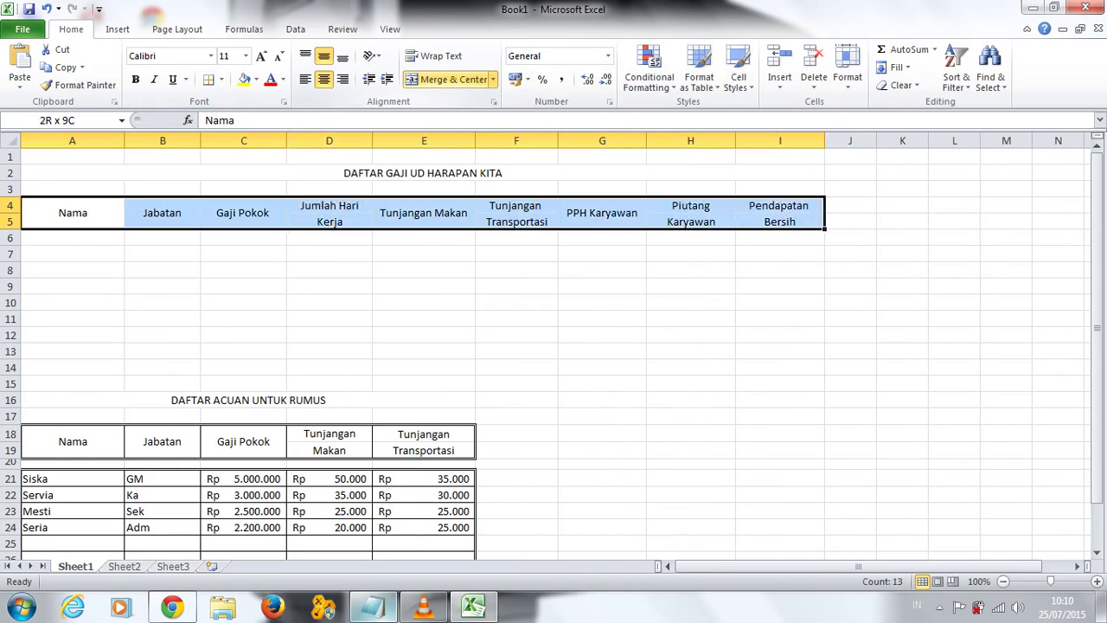
click(222, 79)
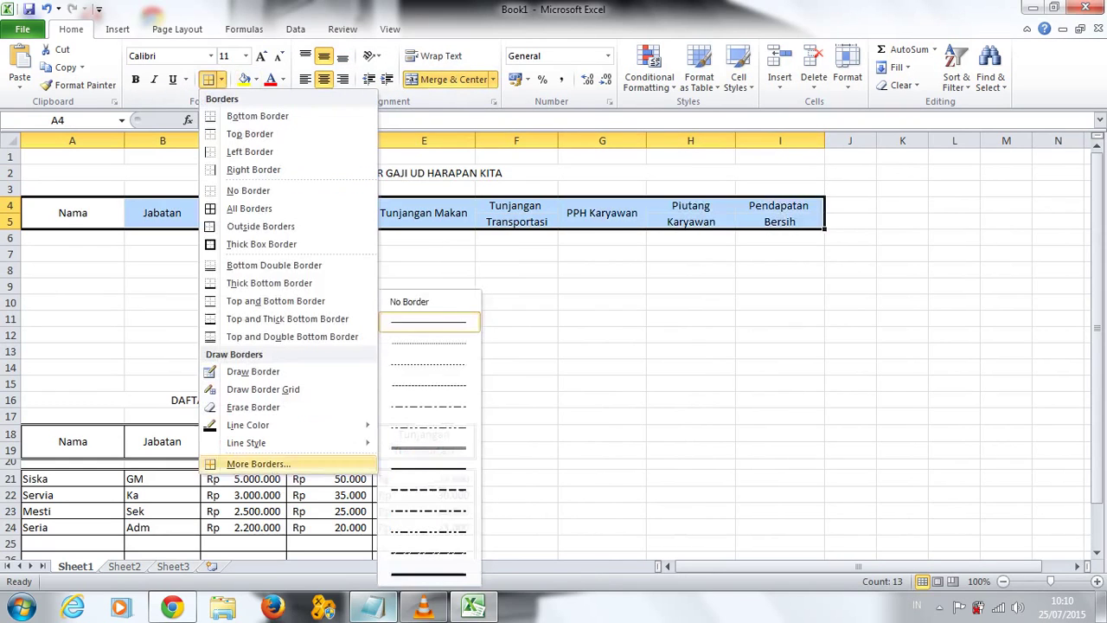
click(258, 463)
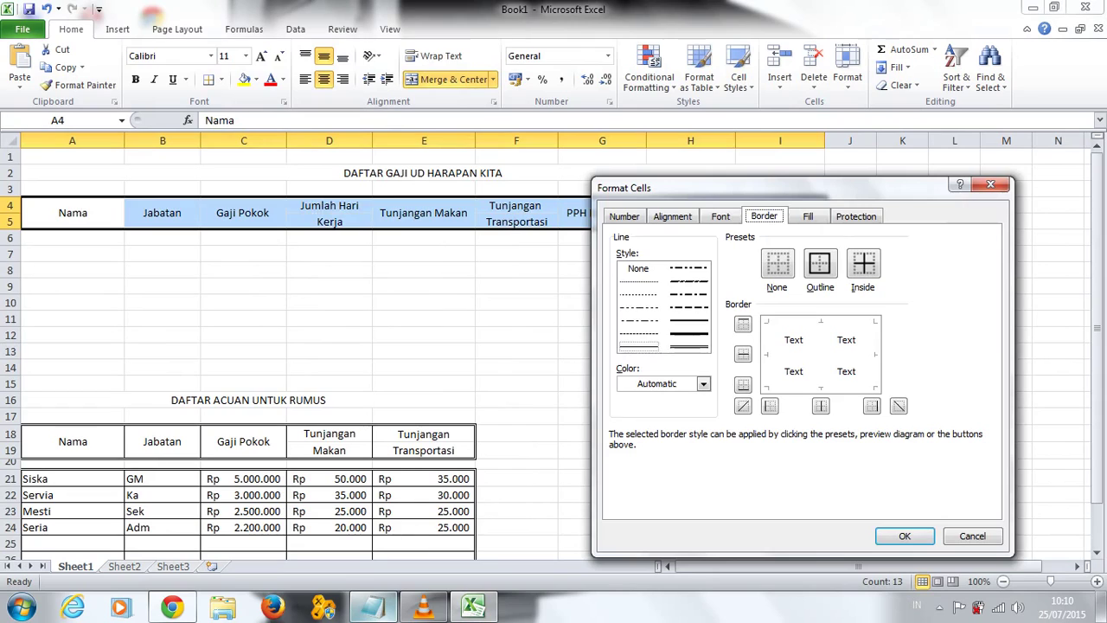
click(689, 347)
click(769, 406)
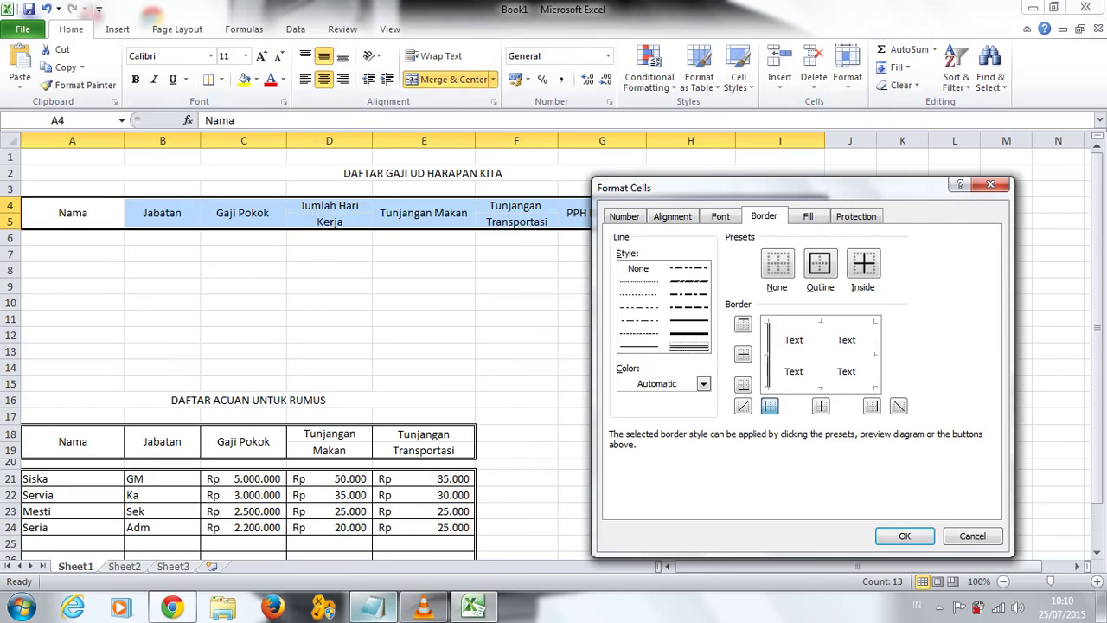
click(743, 323)
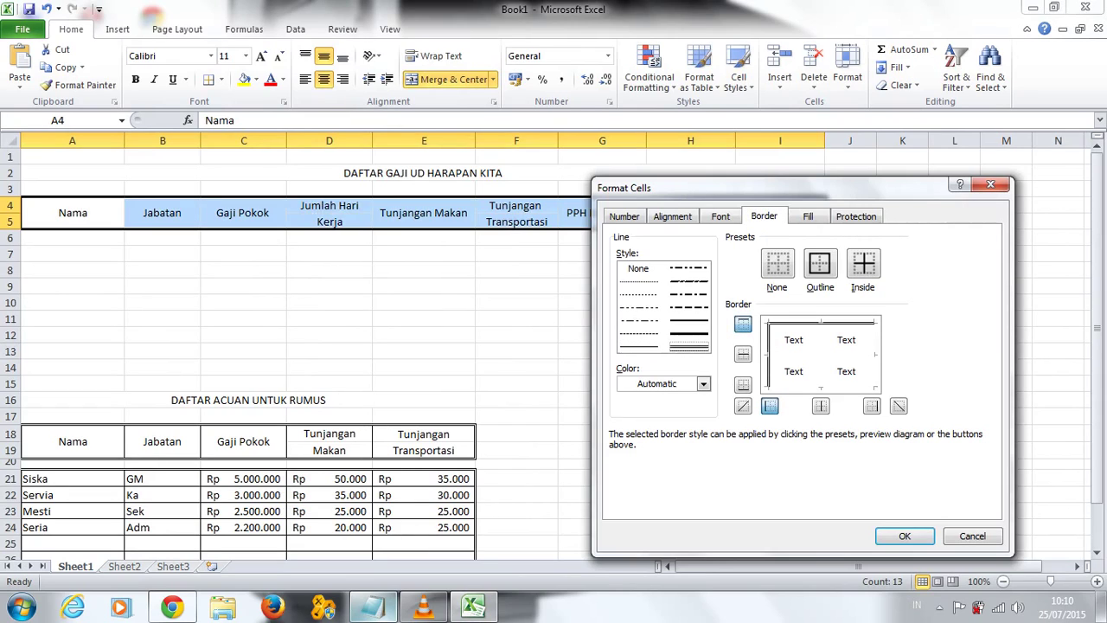
click(871, 406)
click(743, 384)
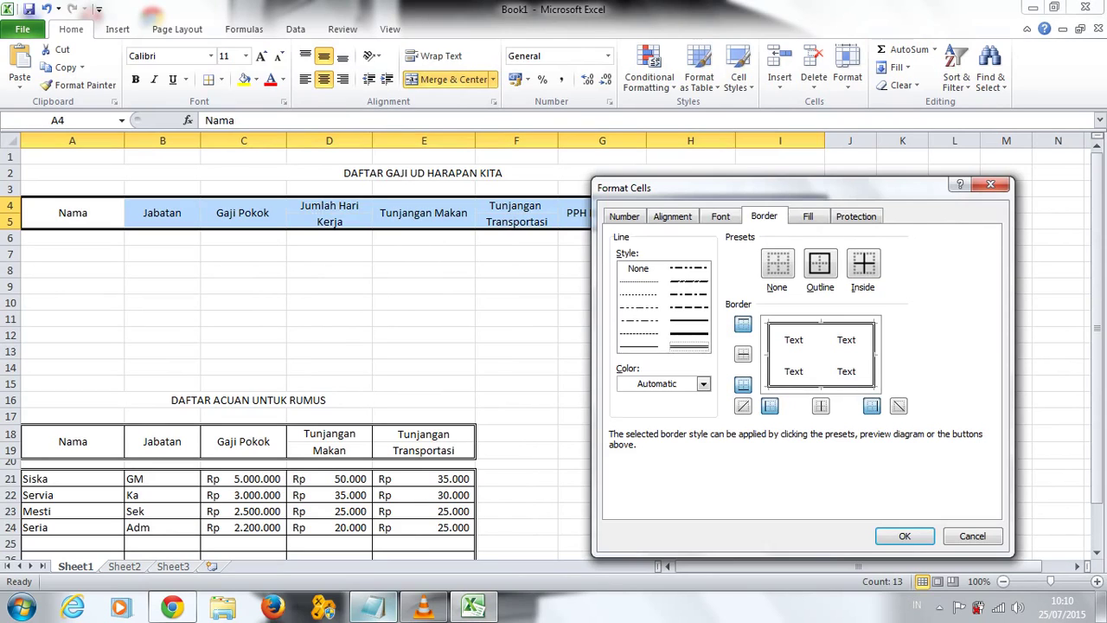
click(638, 345)
click(821, 405)
key(Return)
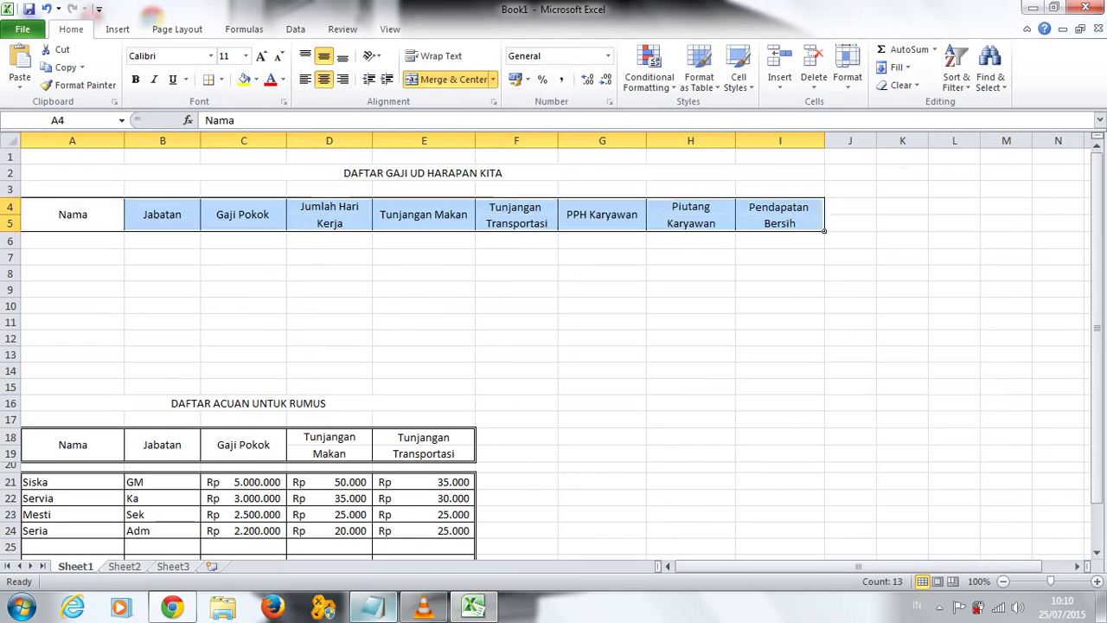
click(602, 370)
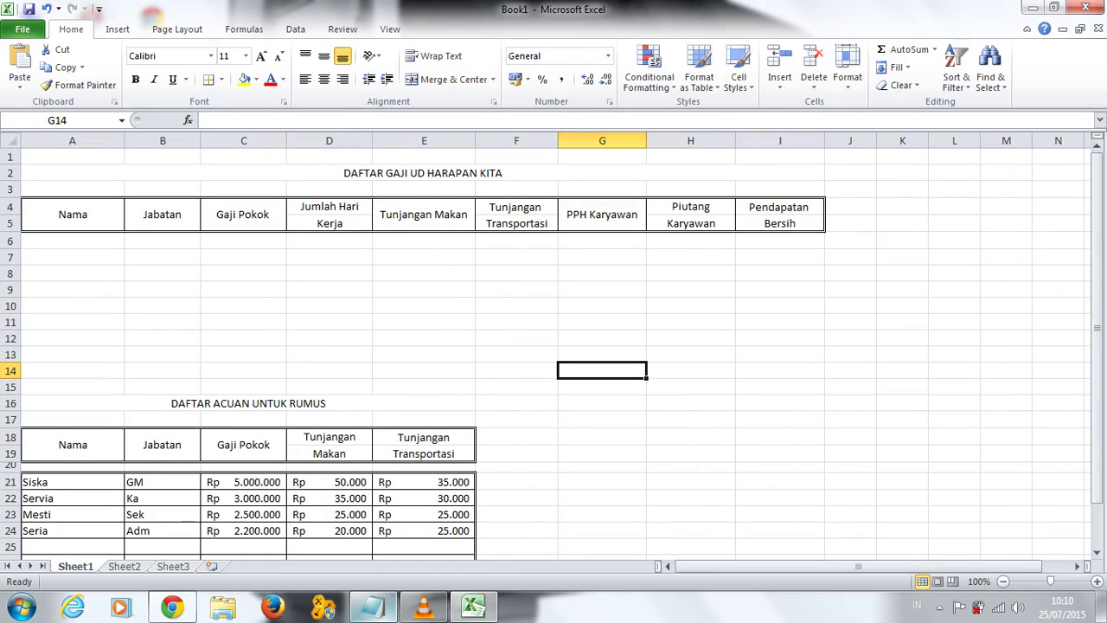
Step: Copy the four names from reference cells A21:A24 into A7:A10 under Nama
drag(35, 482, 35, 530)
key(ctrl+c)
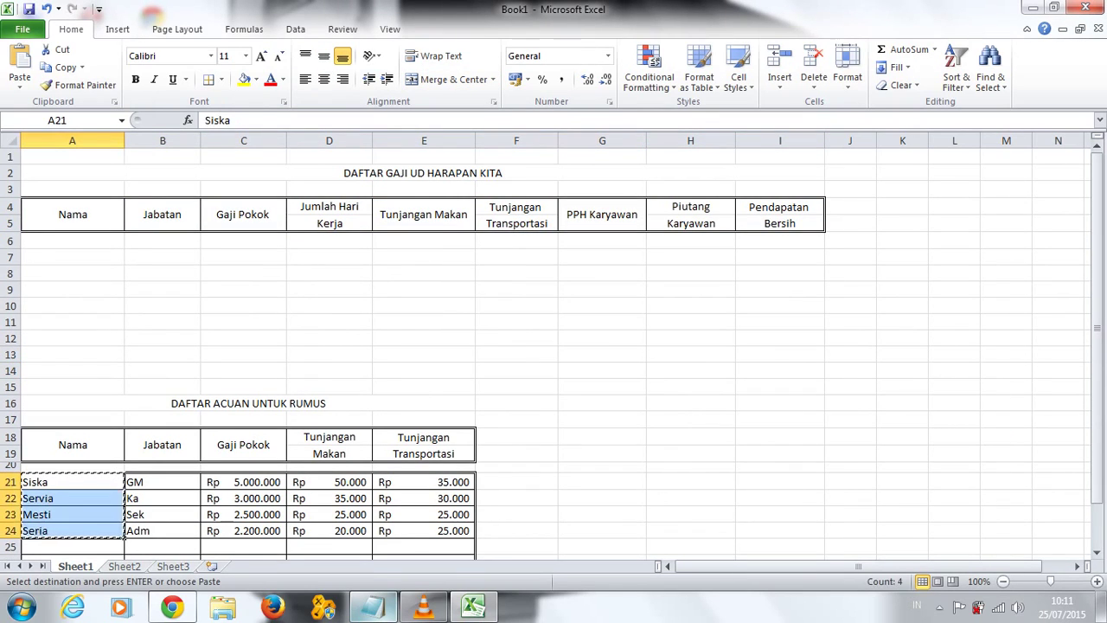
click(72, 257)
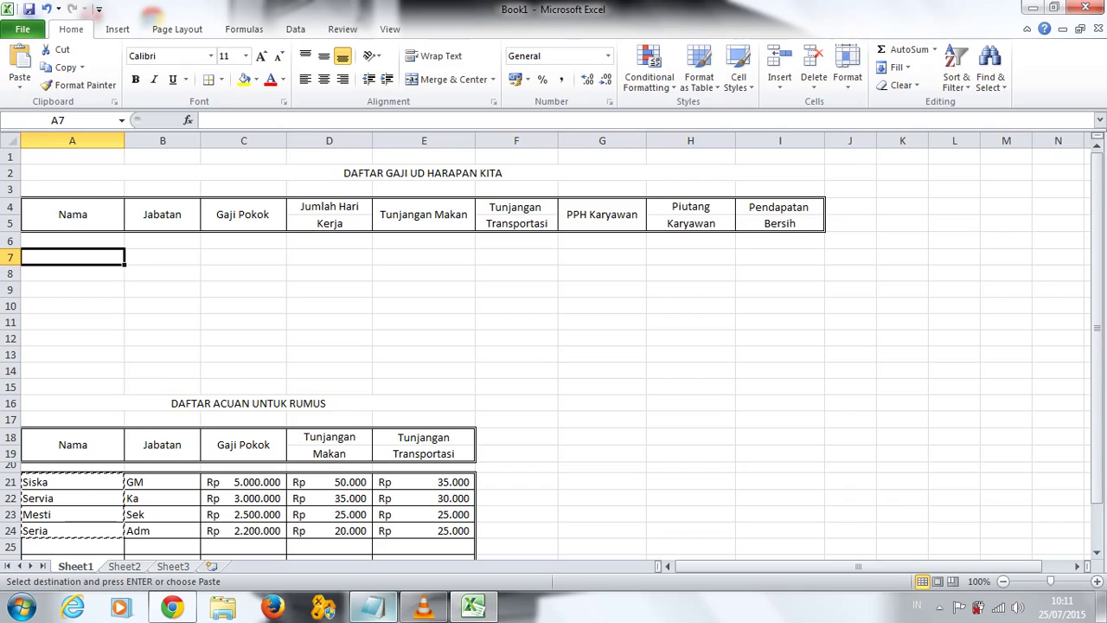
key(ctrl+v)
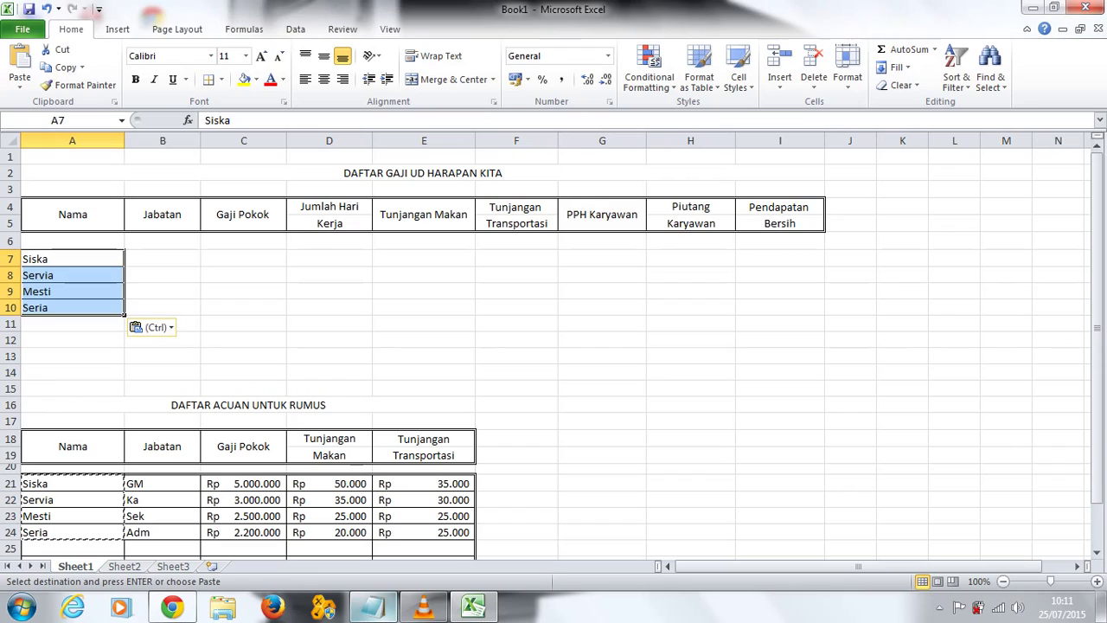
click(163, 274)
click(73, 259)
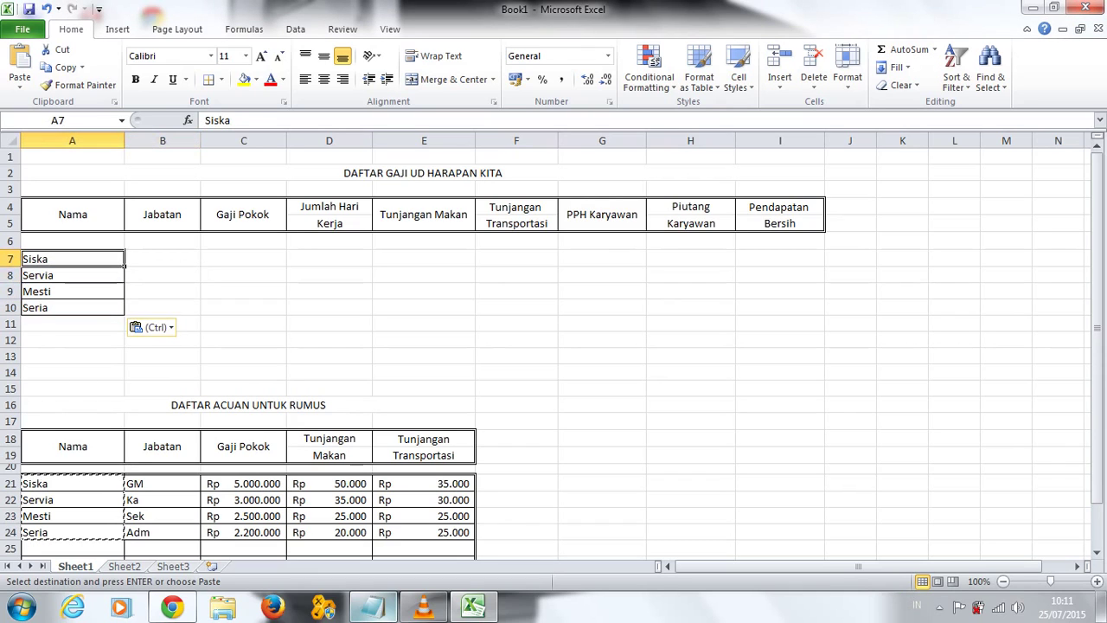
Step: Note that names were copied while Jabatan in B7 will use a formula that auto-updates, then hide Notepad
text(untu)
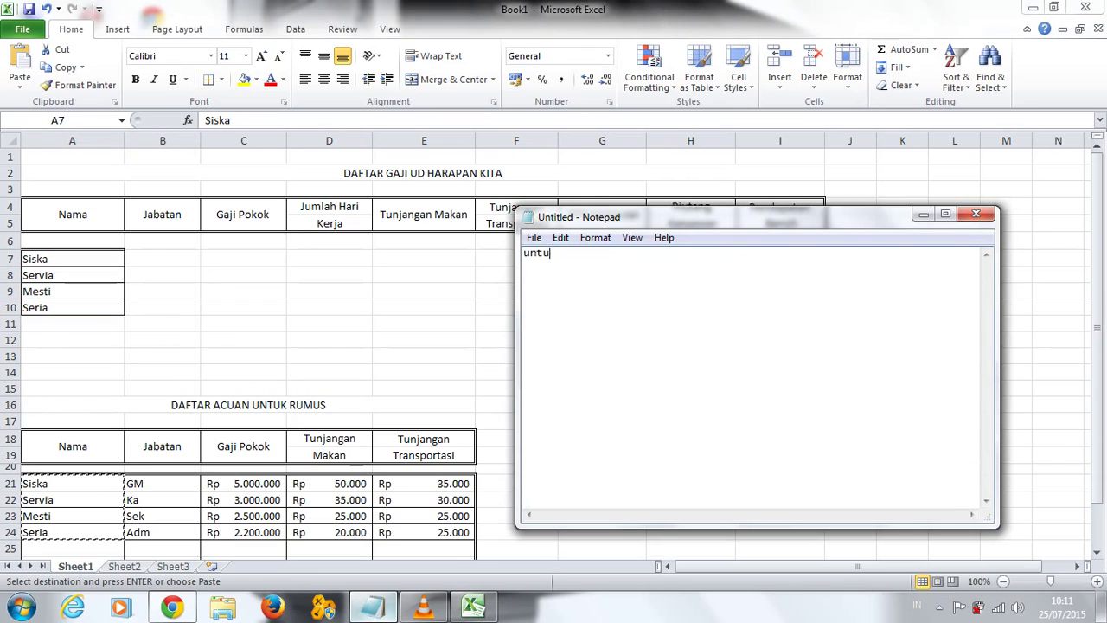
text(k nama ki)
text(ta copy pa)
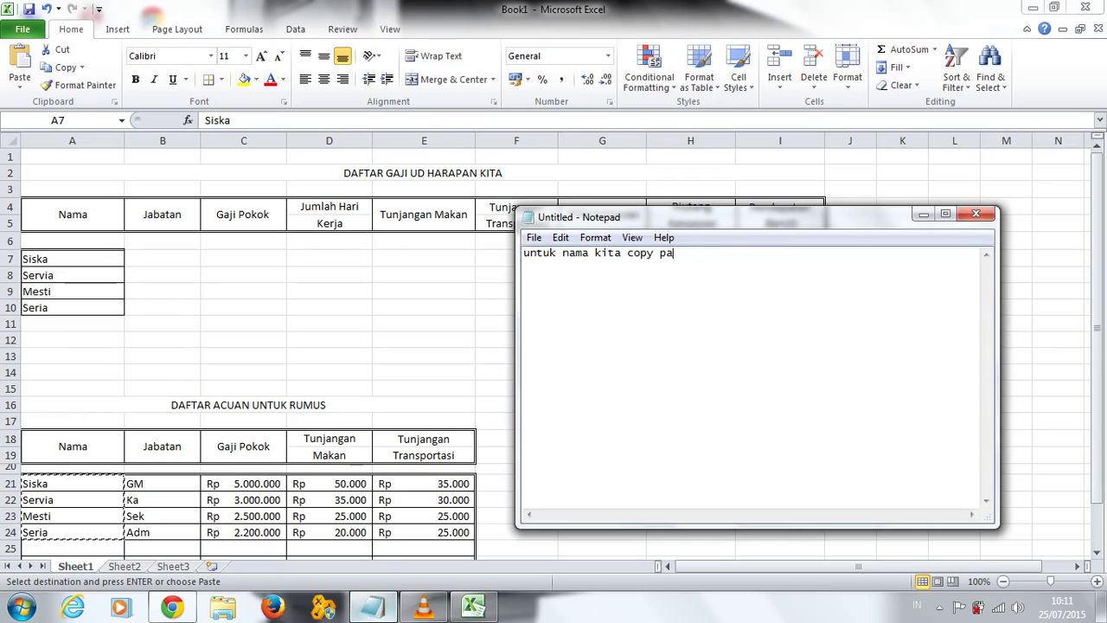
text(ste)
key(alt+Tab)
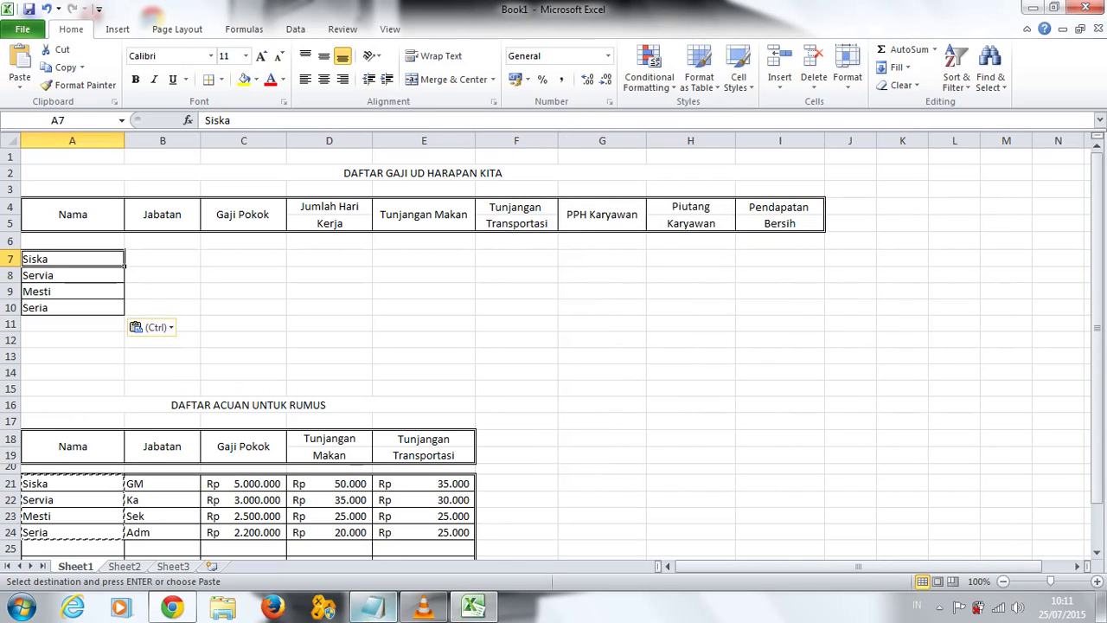
click(163, 258)
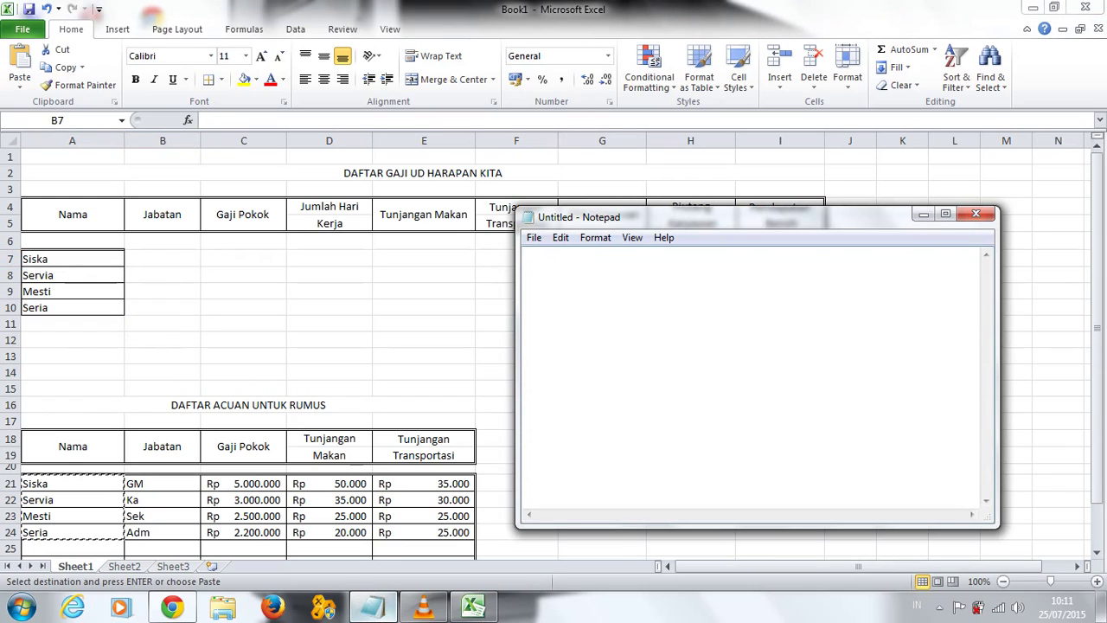
text(nah u)
text(ntuk ja)
text(bara)
text(n)
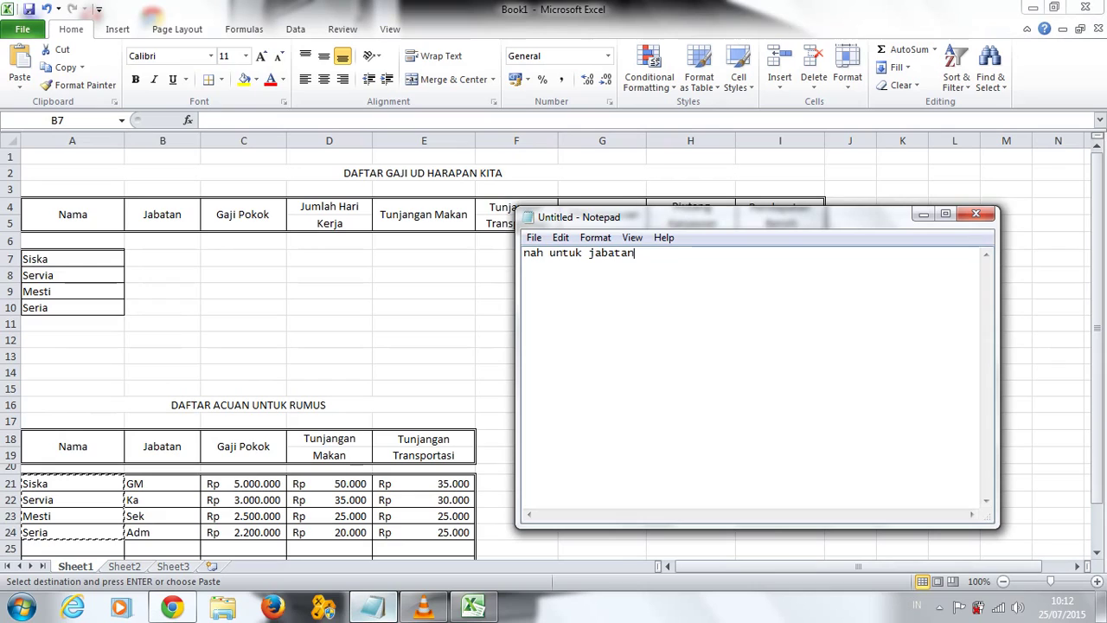
text( mari kita m)
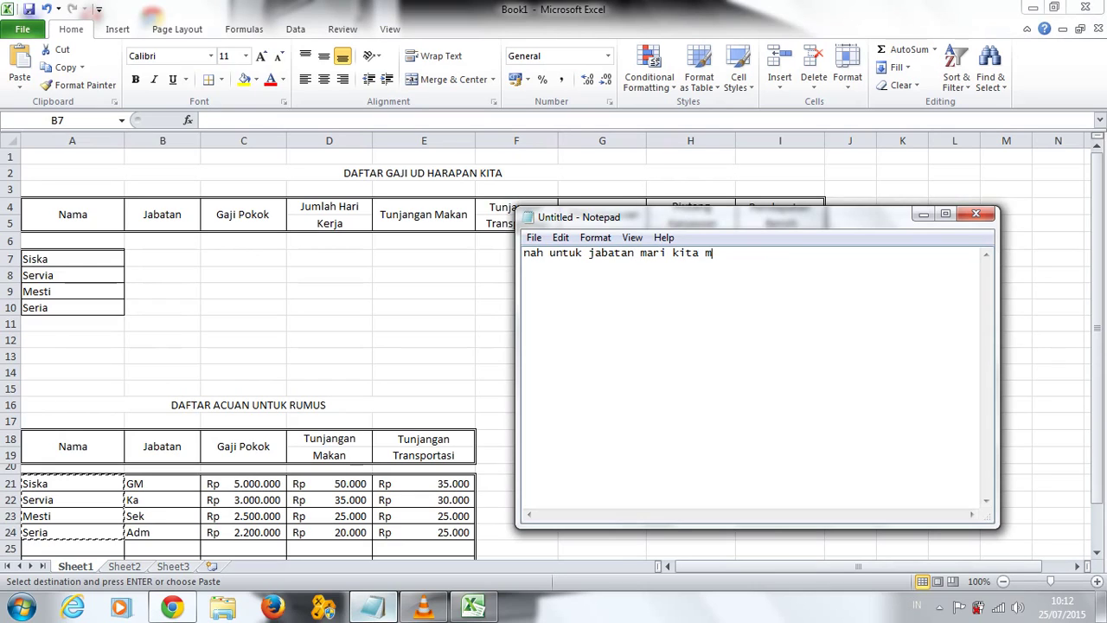
text(ain di rumus)
text(. karna ji)
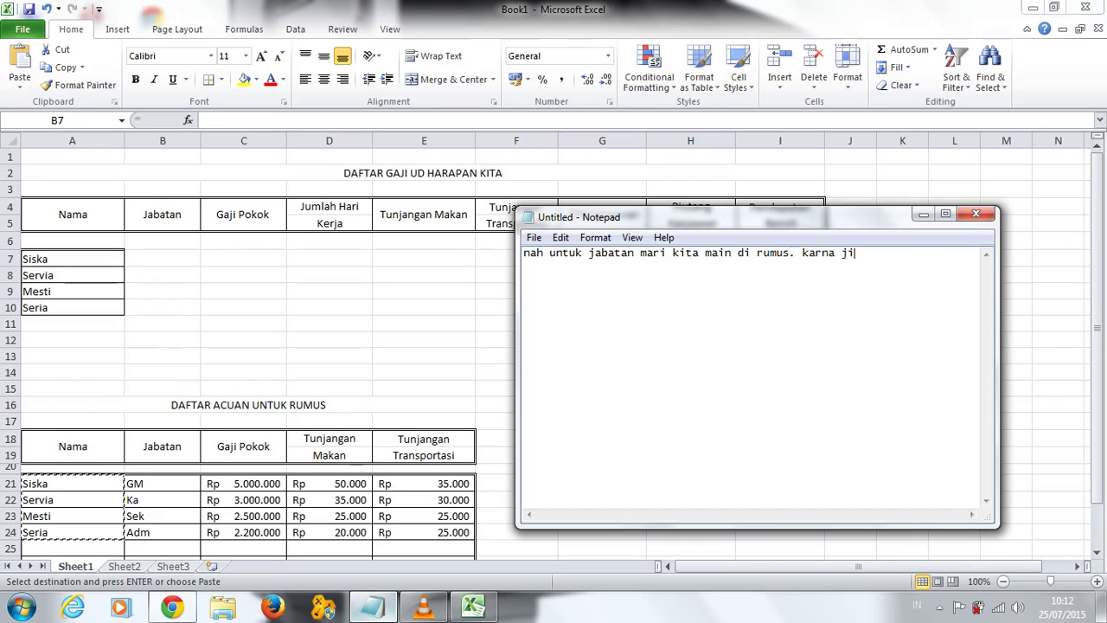
text(ka ssu)
text(udah kita r)
text(umus)
key(Return)
text(a)
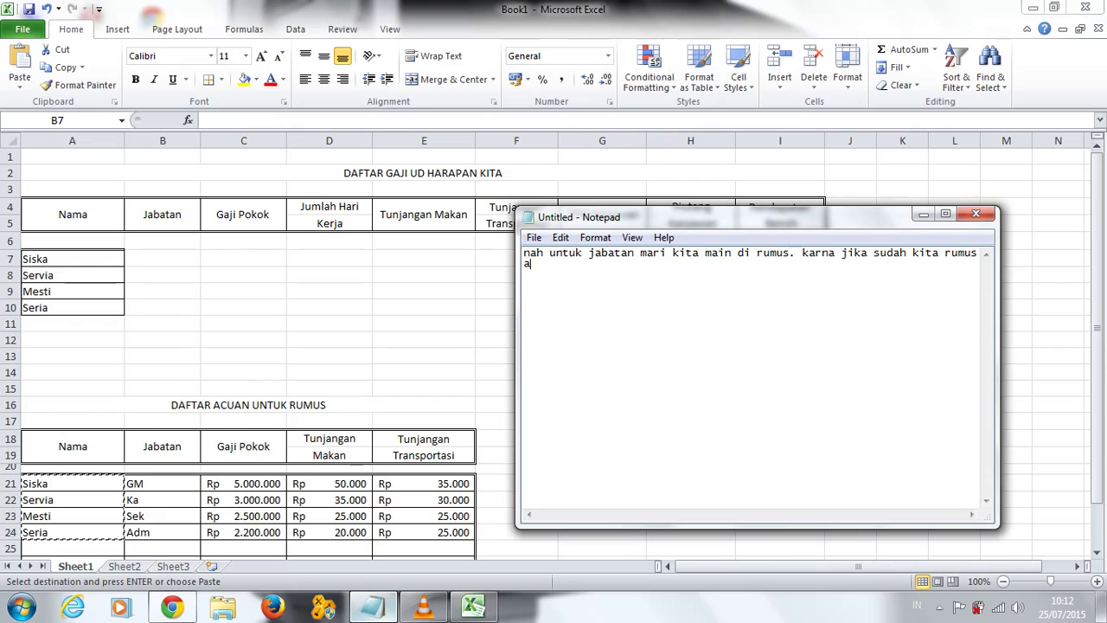
text(ndai kata)
text( nama)
text( di daftar)
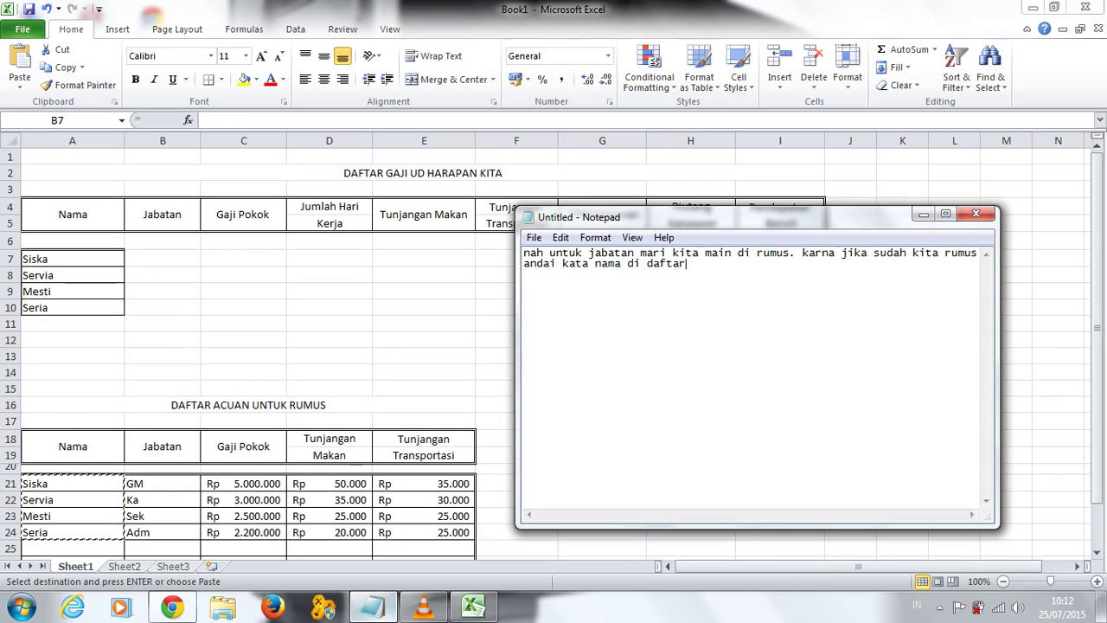
text( acuan berubah maka dengan otomatis nama di)
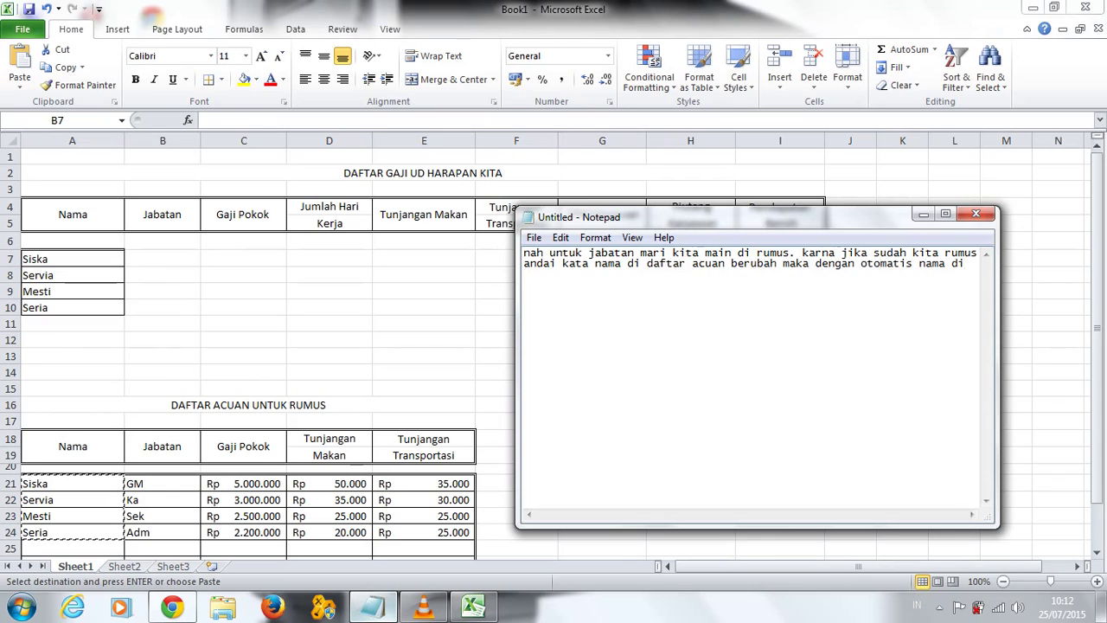
text( daftar gaji ud h)
text(arapan kita juga a)
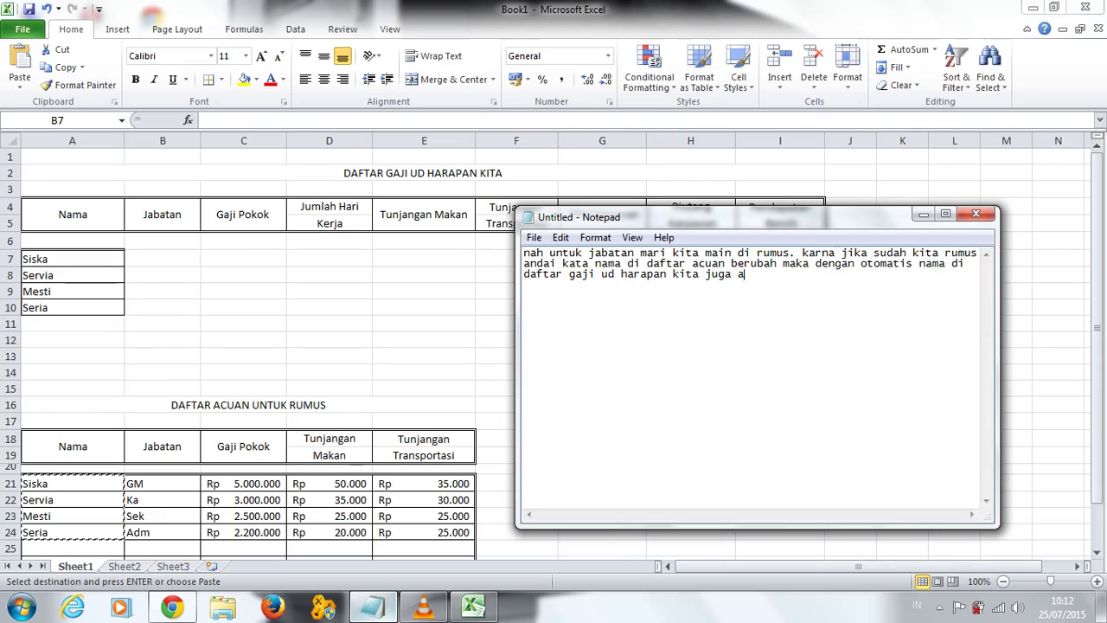
text(kan beuba)
text(h)
key(BackSpace)
key(BackSpace)
key(BackSpace)
text(rubah)
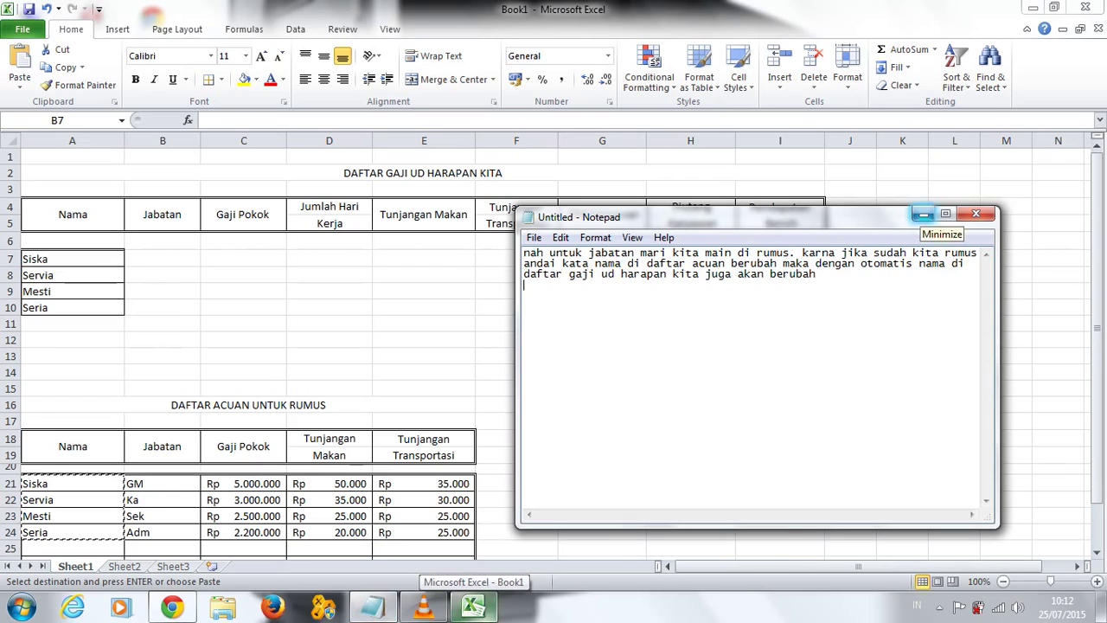
click(923, 213)
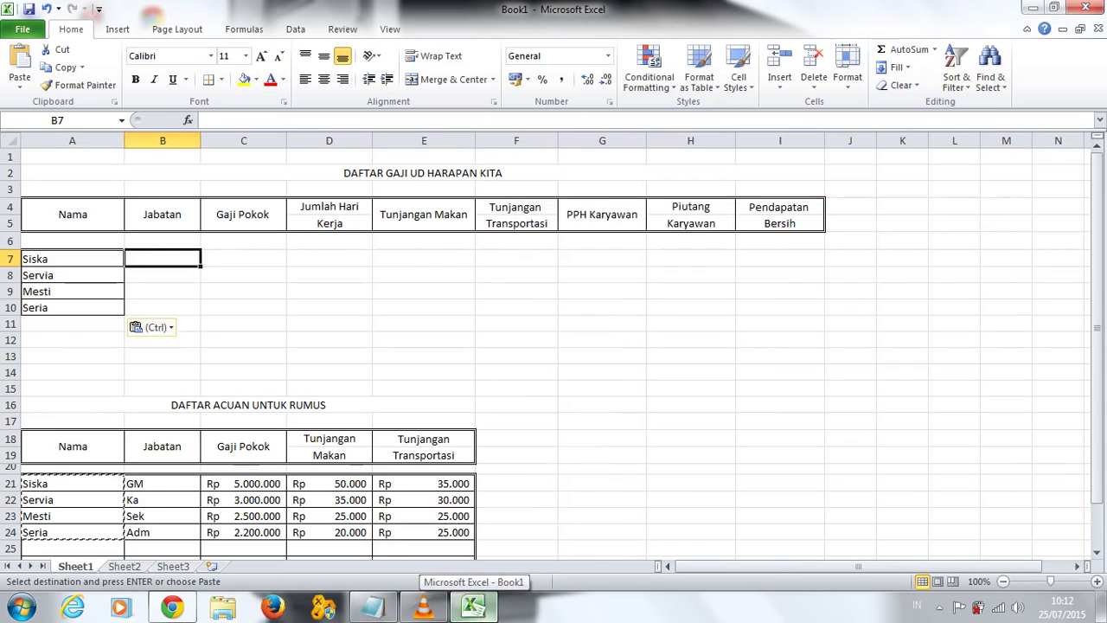
Step: Begin a =VLOOKUP( formula in B7 via autocomplete, then bring Notepad forward
text(=)
click(473, 605)
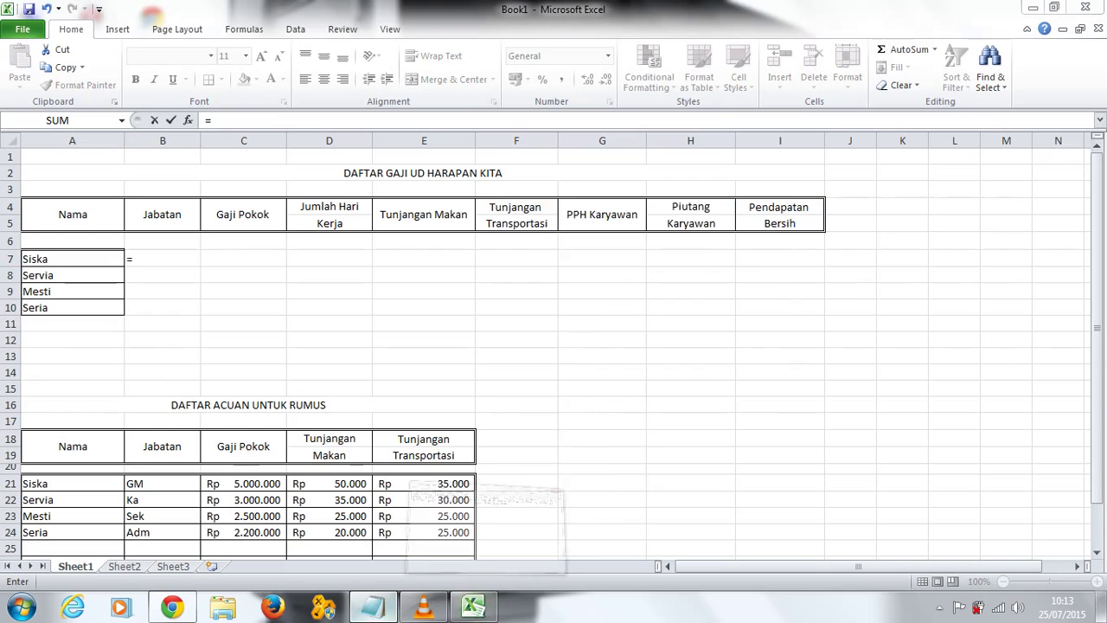
key(alt+Tab)
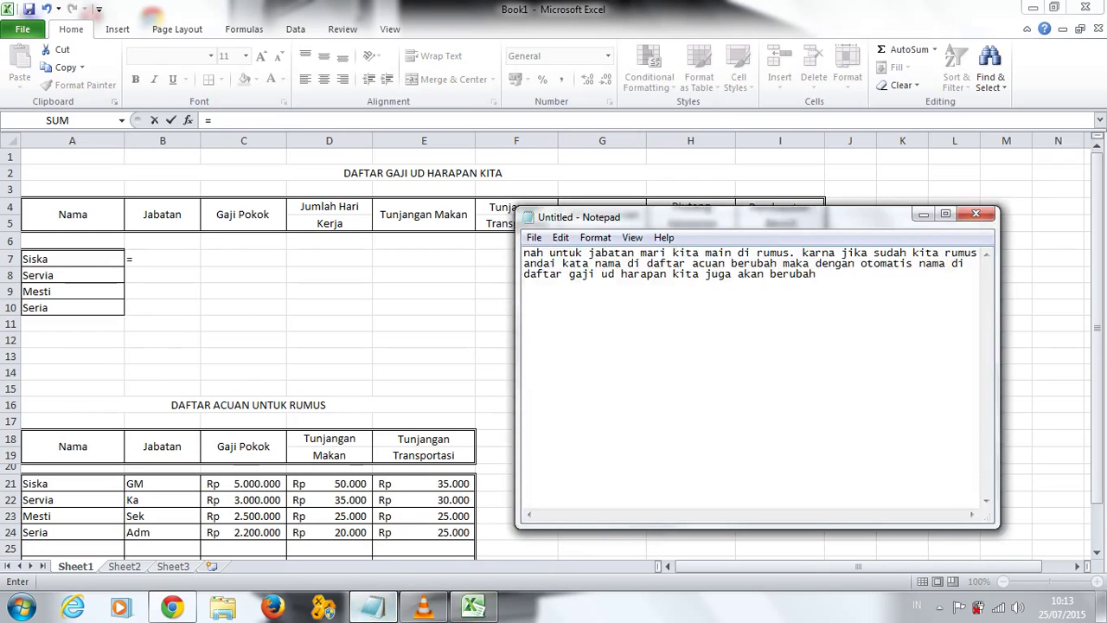
key(alt+Tab)
text(v)
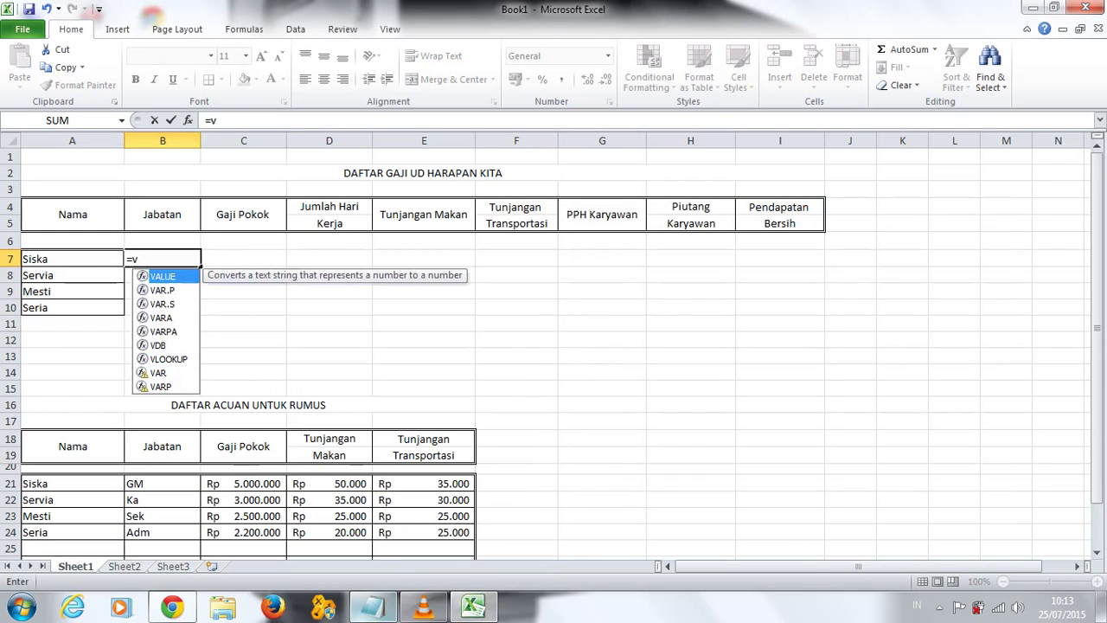
key(Down)
key(Down)
key(Down)
key(Tab)
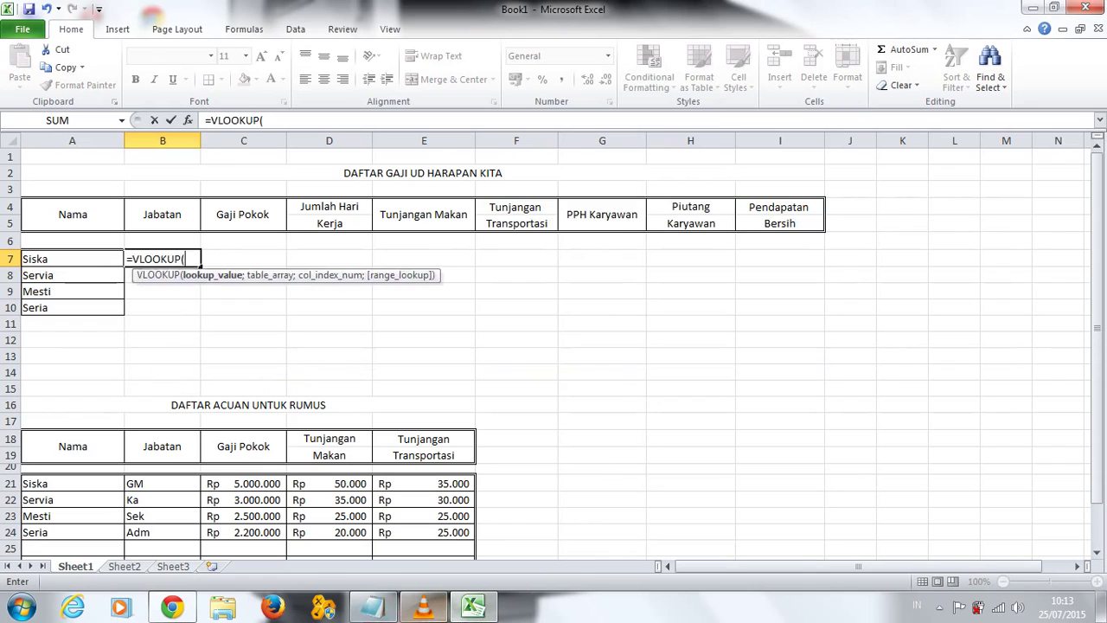
key(alt+Tab)
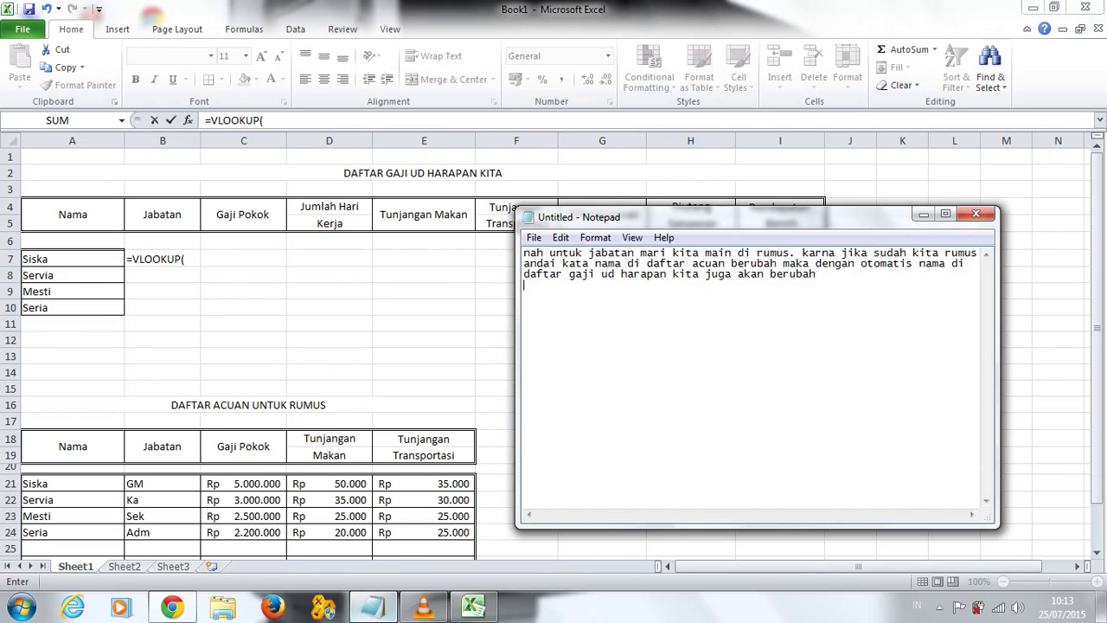
Step: Clear the note and write 'nah kita pakai rumus vlookup disini'
key(ctrl+a)
key(Delete)
text(nah k)
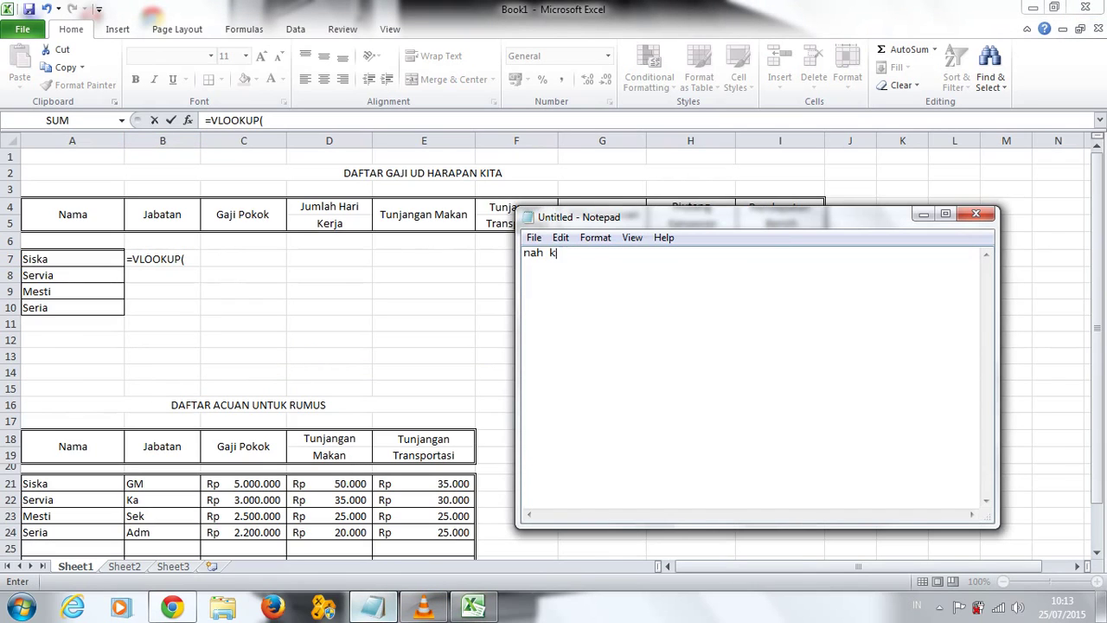
text(ita main di)
key(BackSpace)
key(BackSpace)
key(BackSpace)
text(paka)
text(i rumus )
text(vl)
text(ooku)
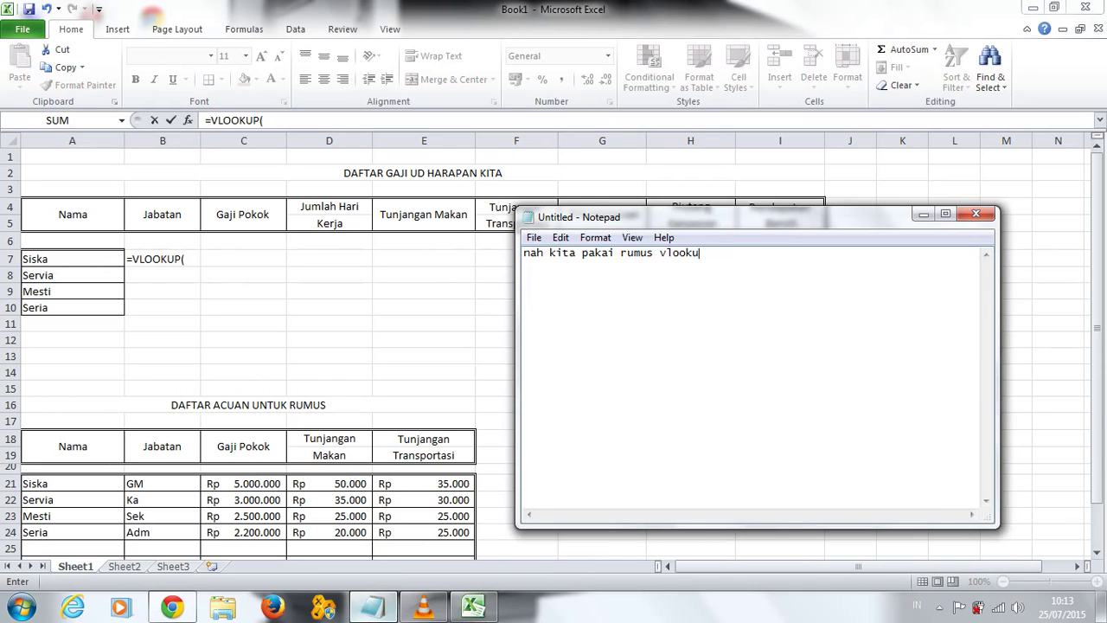
text(p disini)
Step: Finish B7 as =VLOOKUP(A7;$A$21:B24;2;FALSE) using F4 locking, returning GM
click(73, 258)
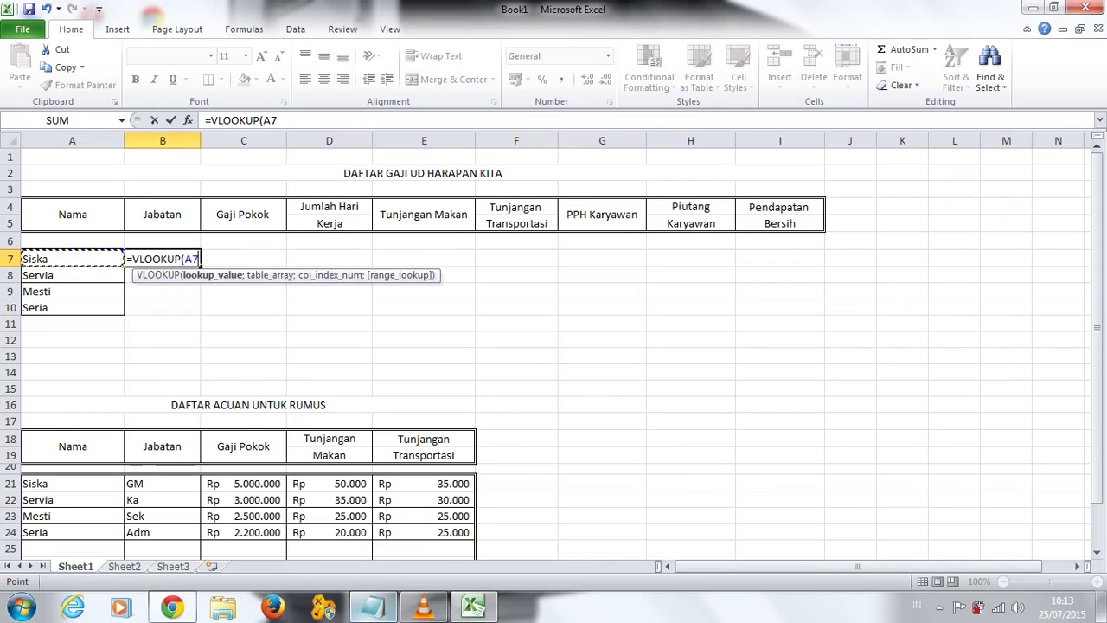
text(;)
click(126, 275)
click(126, 415)
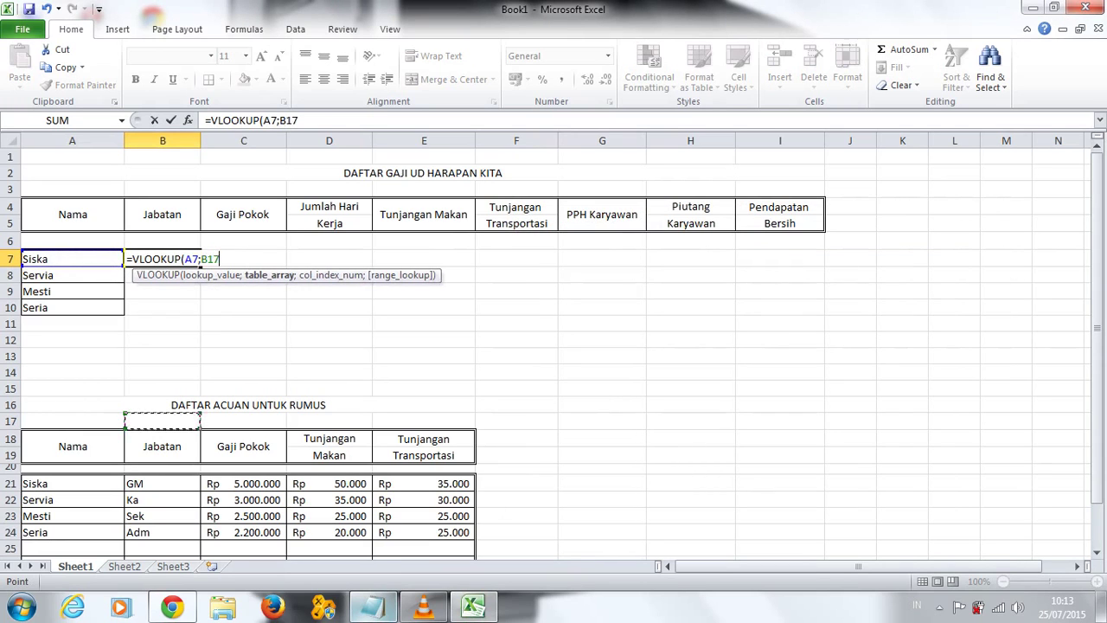
drag(73, 483, 161, 532)
text(;2;FALSE))
click(255, 120)
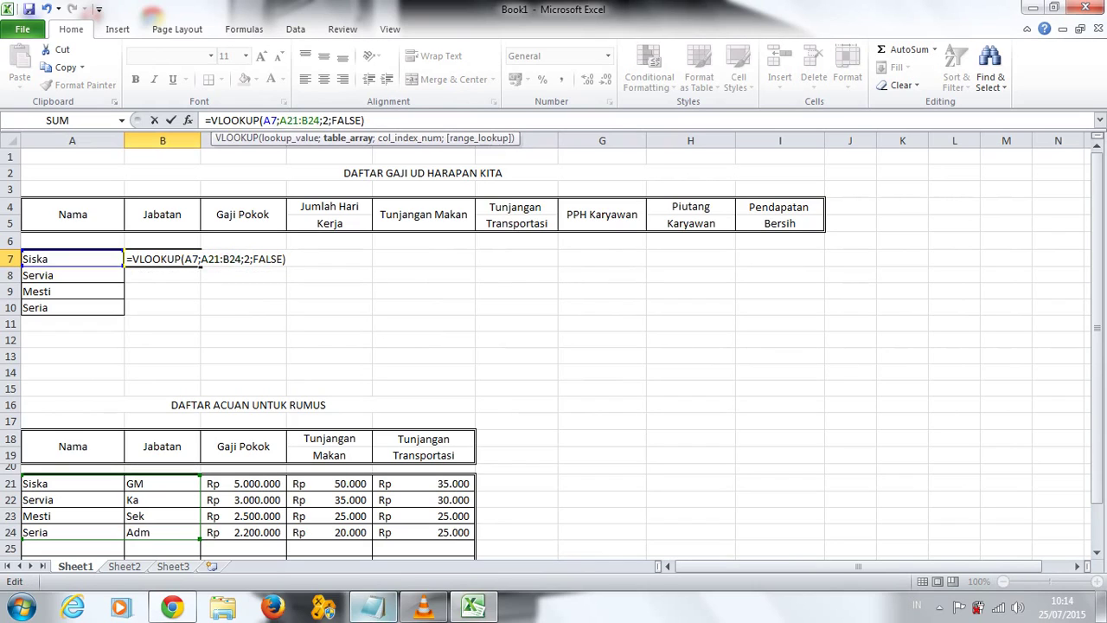
key(F4)
click(320, 120)
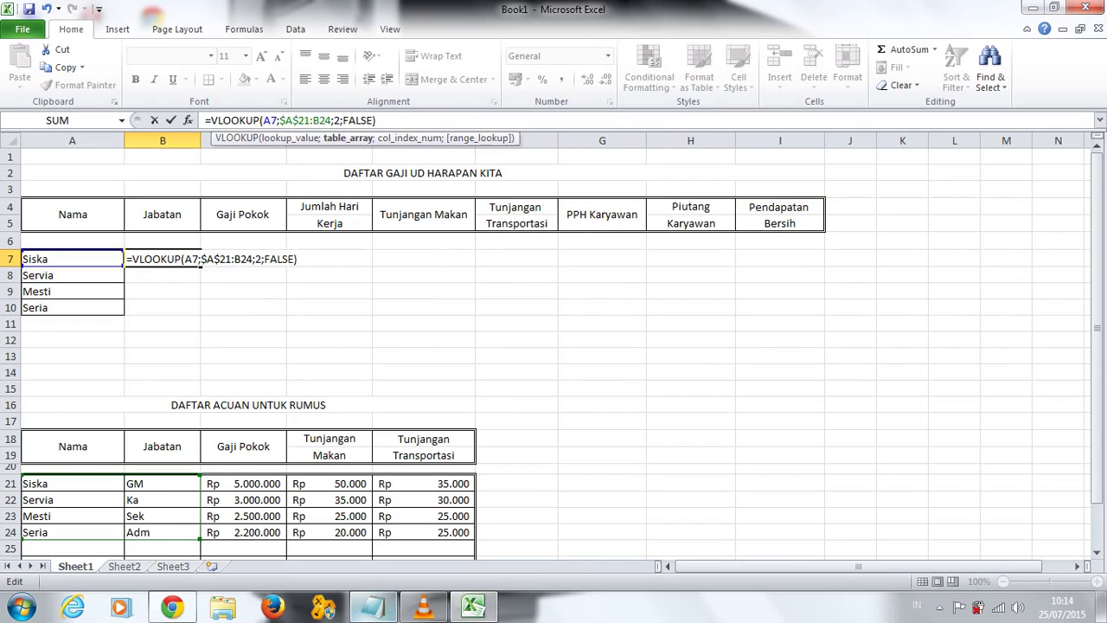
key(F4)
key(Return)
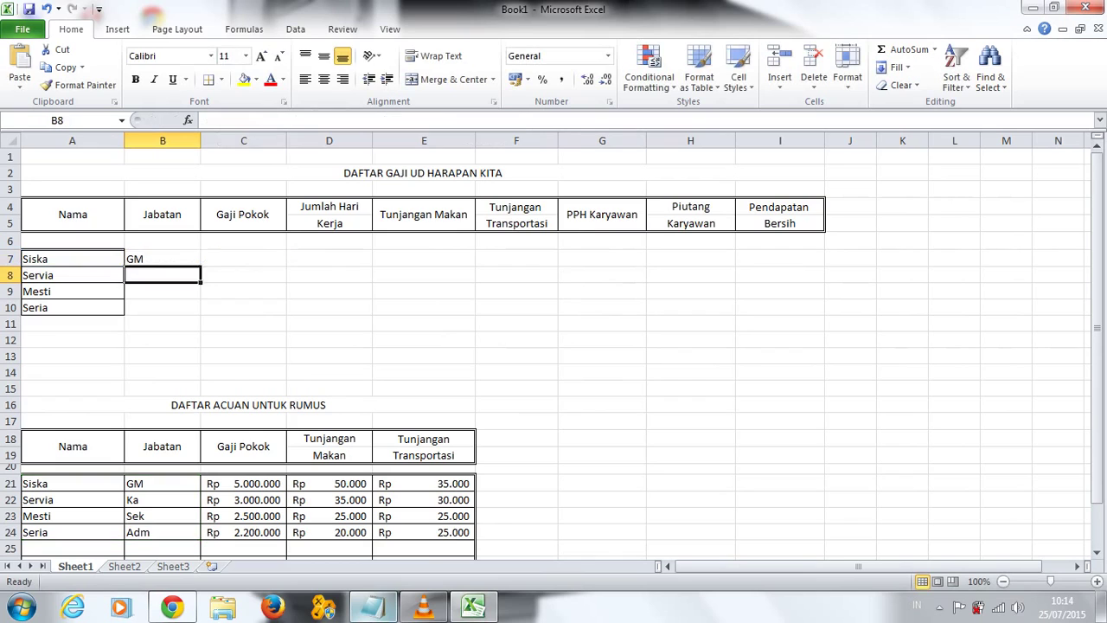
Step: Replace the note with 'ok guy sekarang jabatan kita sudah di ikat dengan rumus' and a fill-down line
click(162, 259)
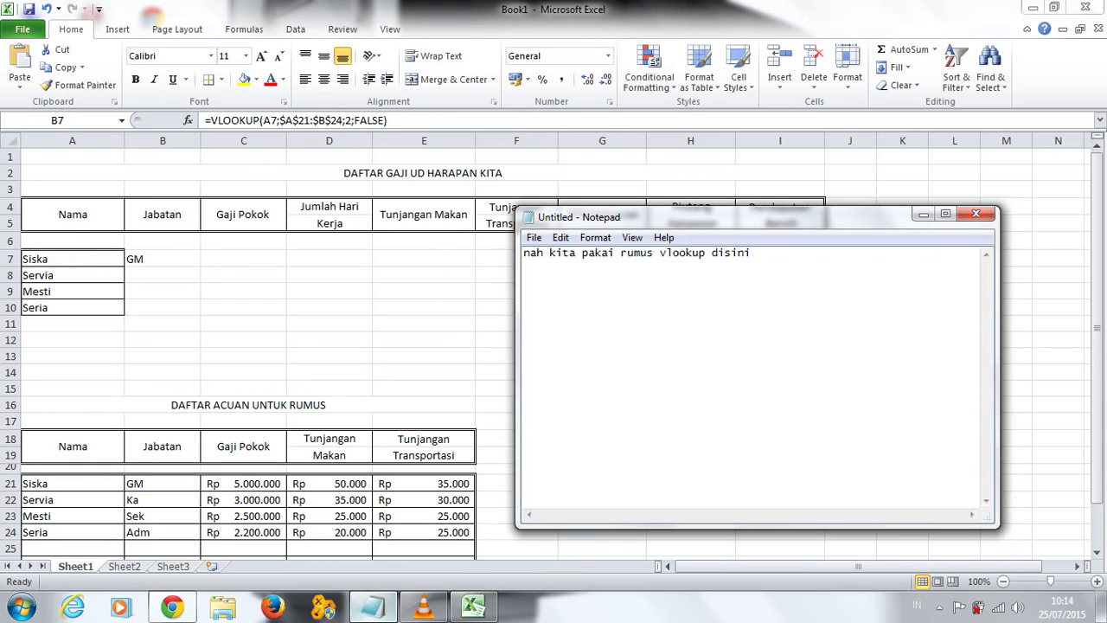
key(ctrl+a)
text(ok)
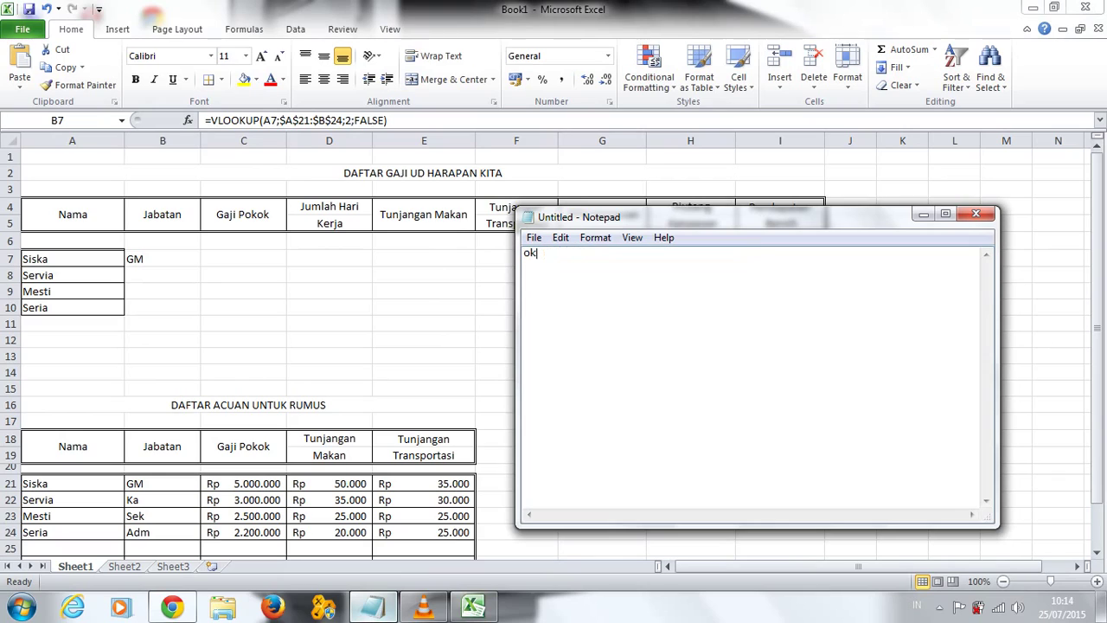
text( guy se)
text(karang)
text( jabat)
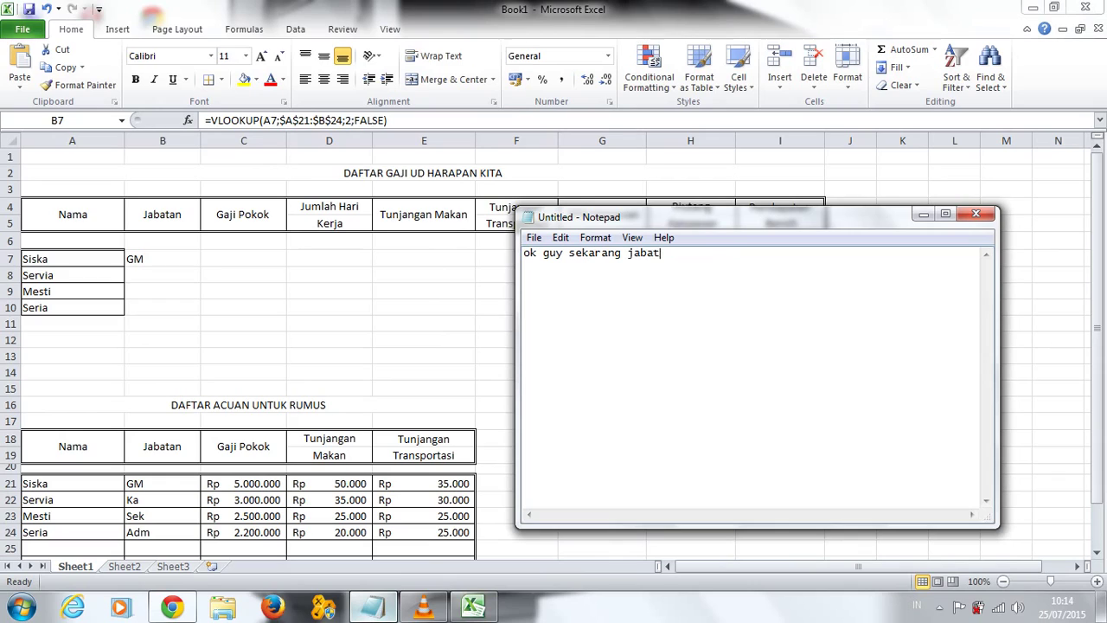
text(an kita sudah)
text( di ikat deng)
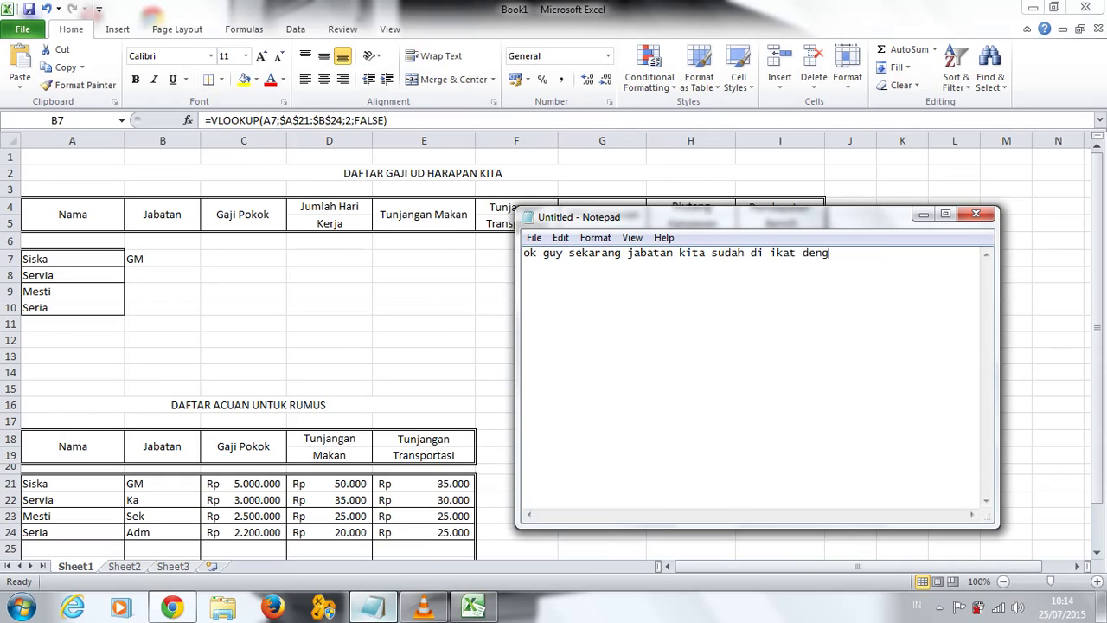
text(an rumus)
key(Return)
text(nah sekarang )
text(tinggal tarik ke bawah untuk mengisi)
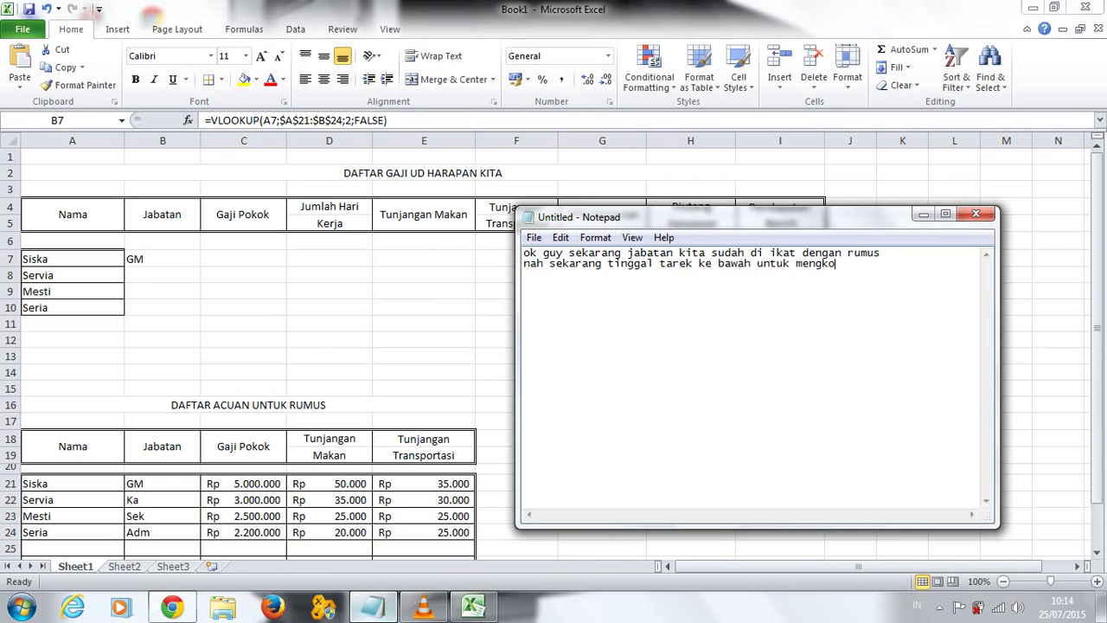
click(372, 605)
Step: Fill B7's Jabatan formula down to B10 so rows 8–10 show Ka, Sek and Adm
drag(200, 265, 199, 314)
click(243, 323)
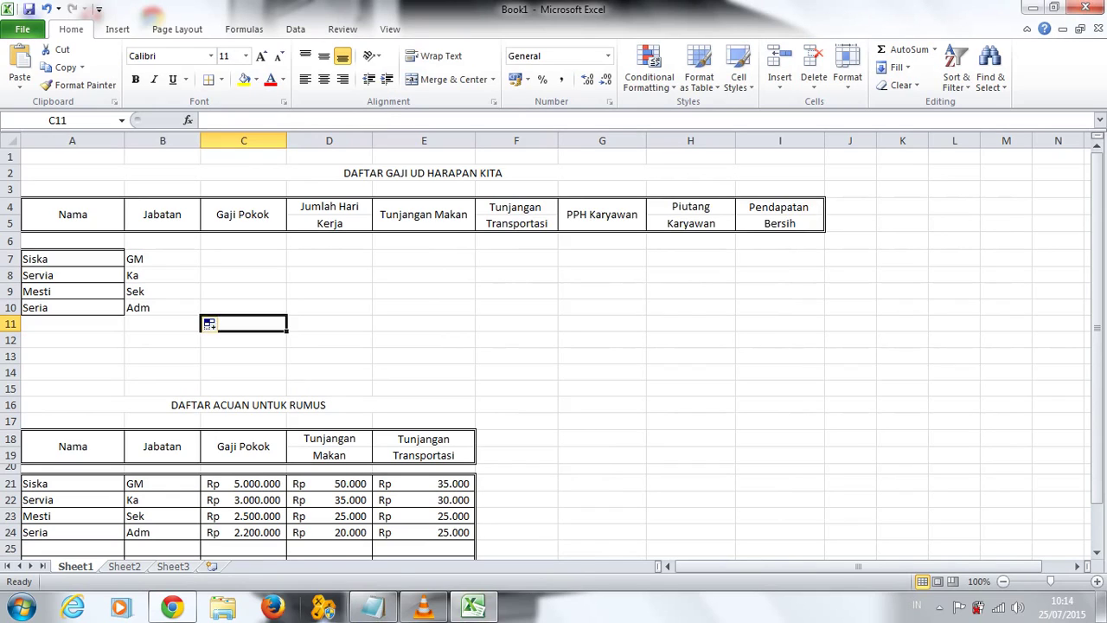
click(516, 356)
click(372, 605)
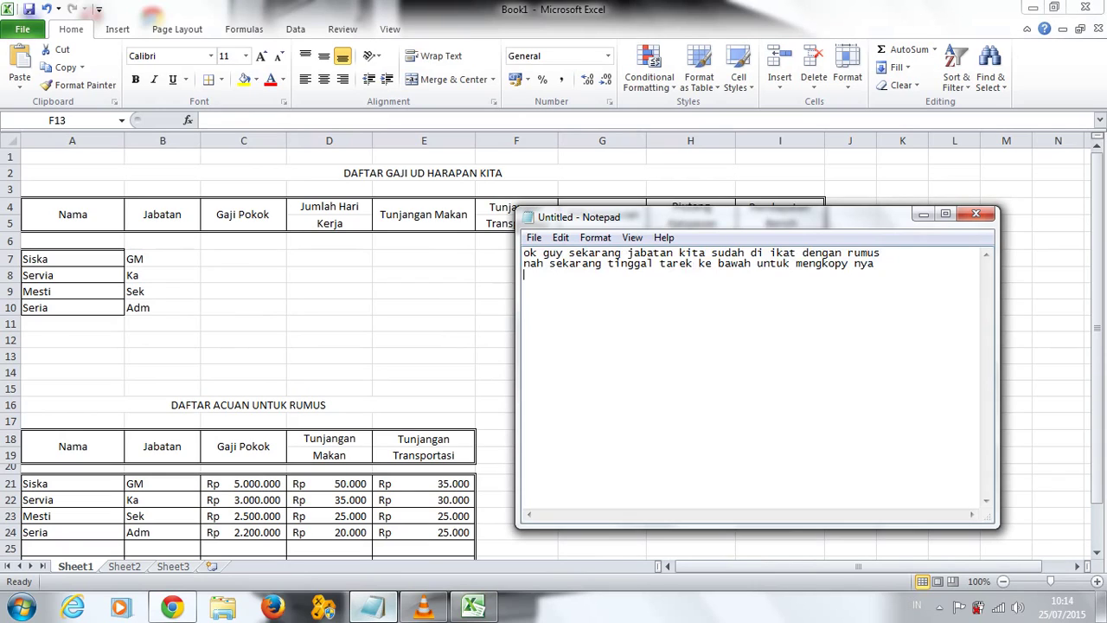
Step: Replace the note with 'nah sekarang coba perhatikan jika nama n jabatan di bawah saya rubah maka dengan sendirinya...'
text(ini)
key(ctrl+a)
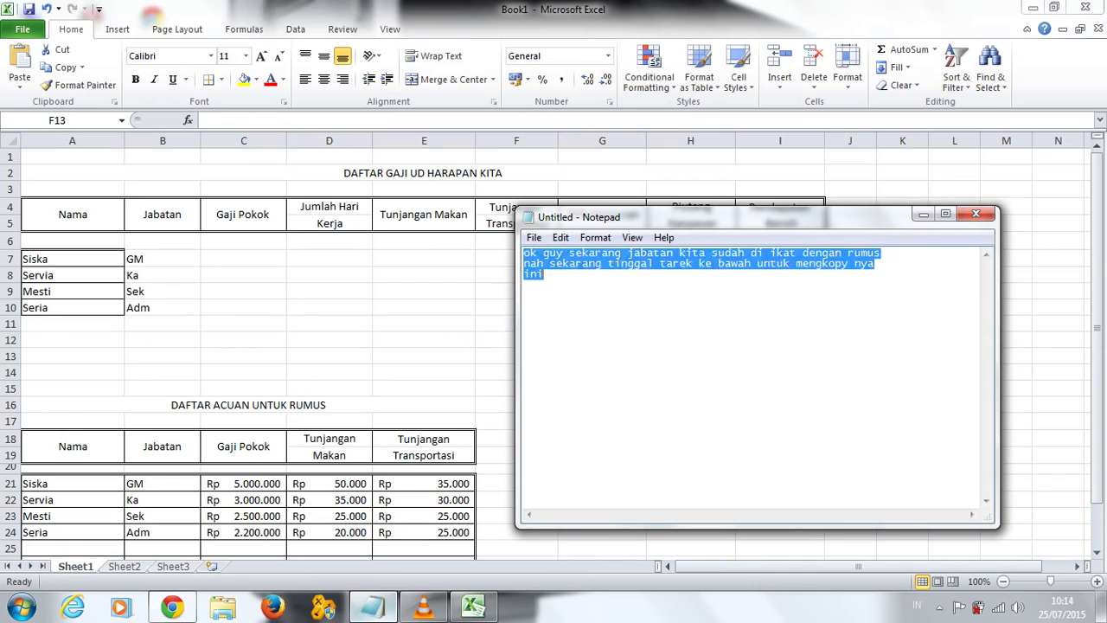
key(Delete)
text(nah sek)
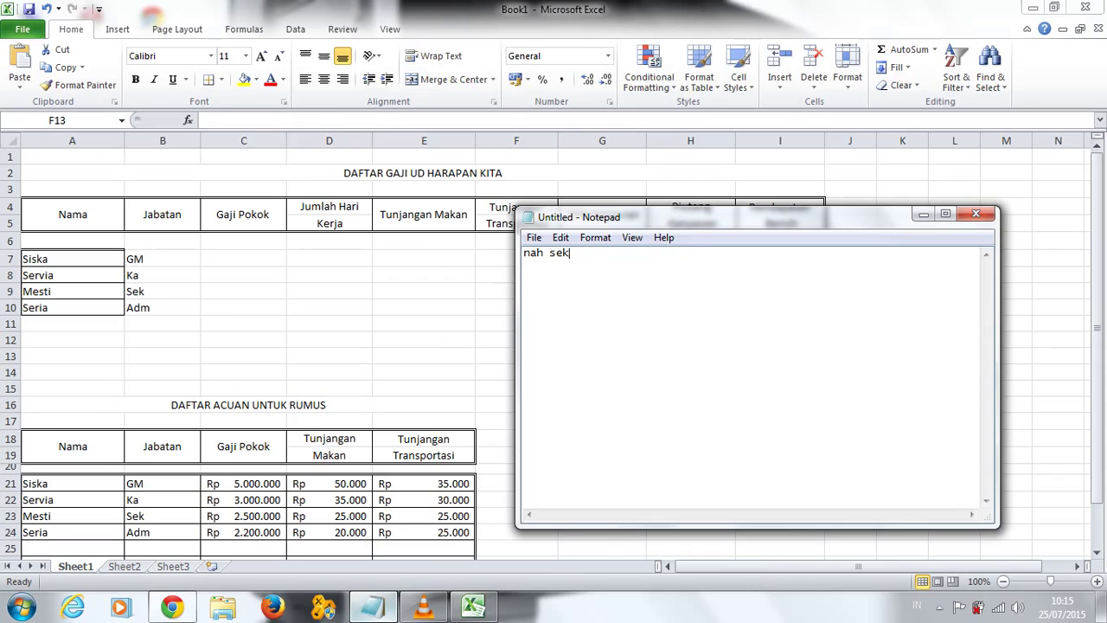
text(arang coba perhatikan jik)
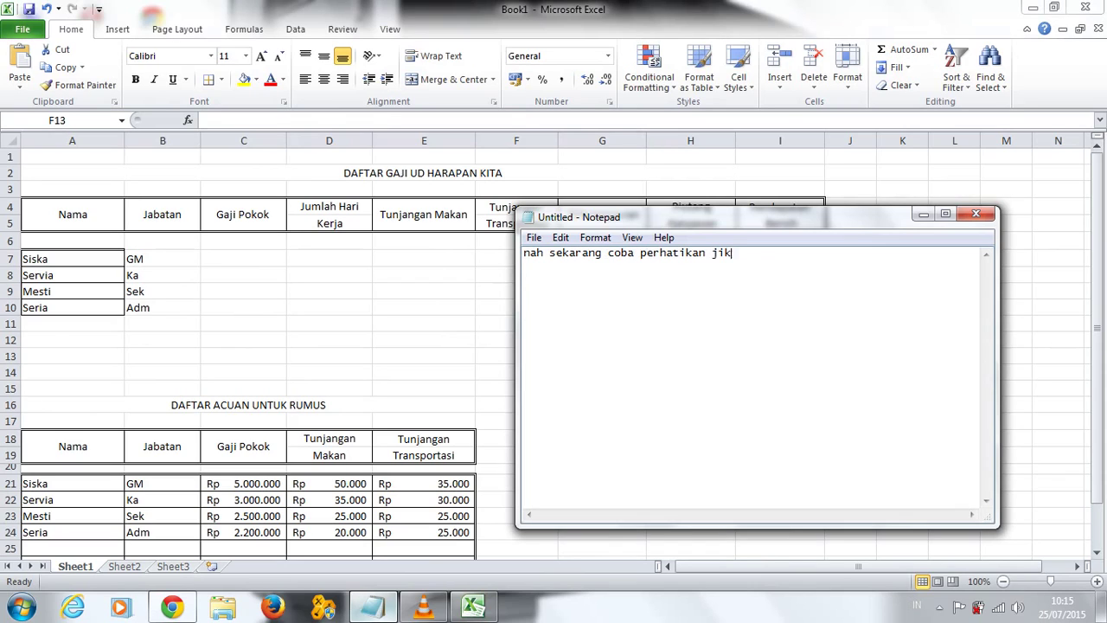
text(a)
text( nama)
text( n jabatan di ba)
text(wah sa)
text(ya)
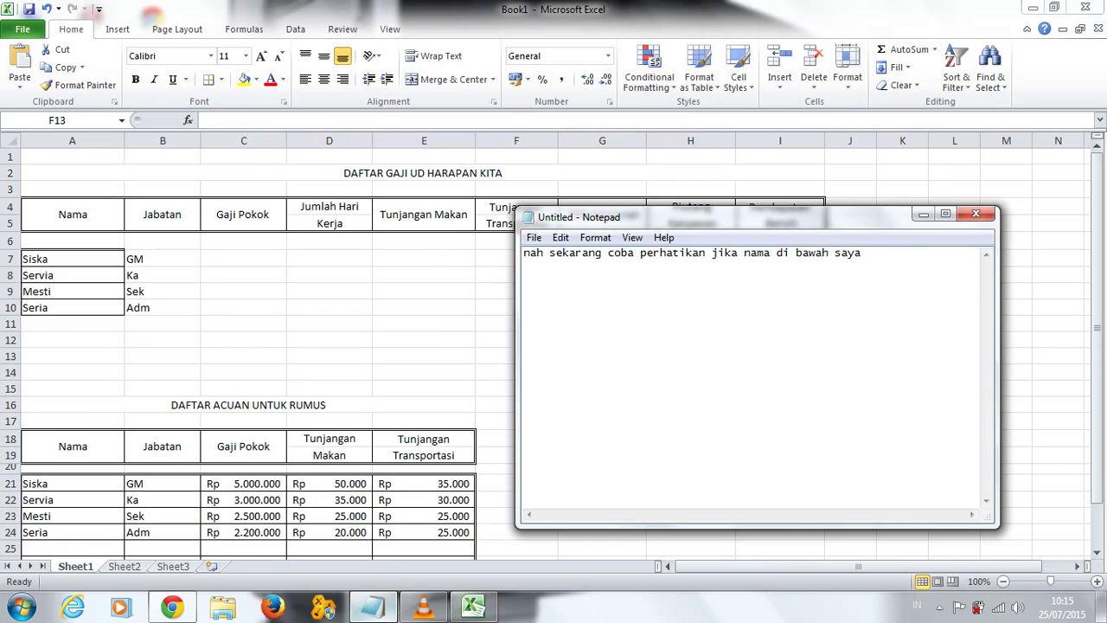
text( rubah)
click(770, 252)
text(n jabatan)
key(End)
text(maka dengan send)
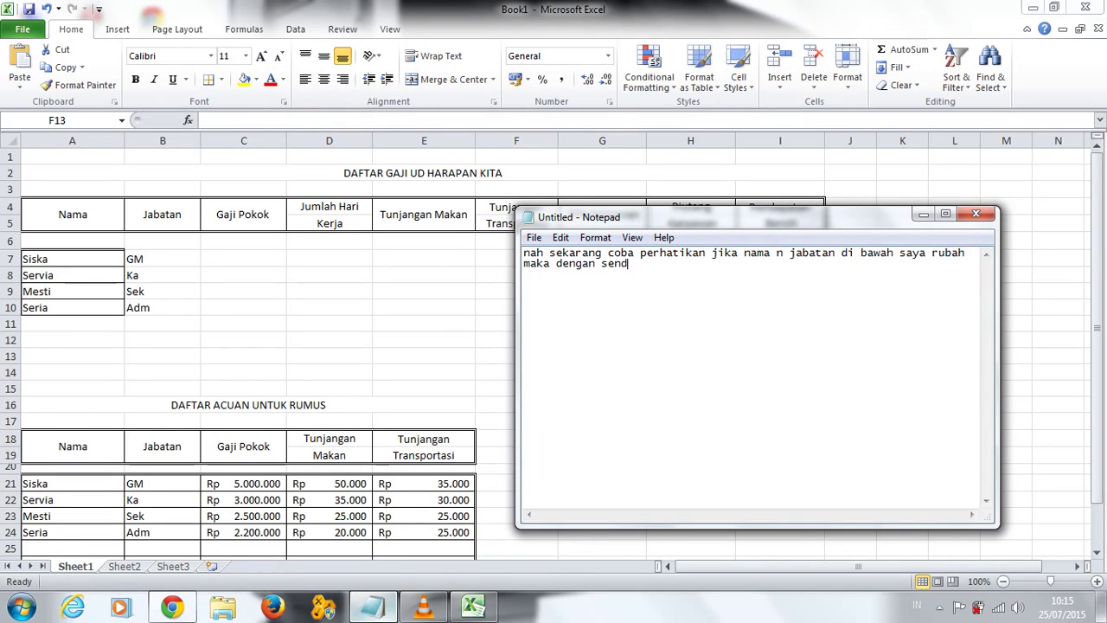
text(i)
key(BackSpace)
key(BackSpace)
key(BackSpace)
key(BackSpace)
text(send)
text(irinya di lembaran )
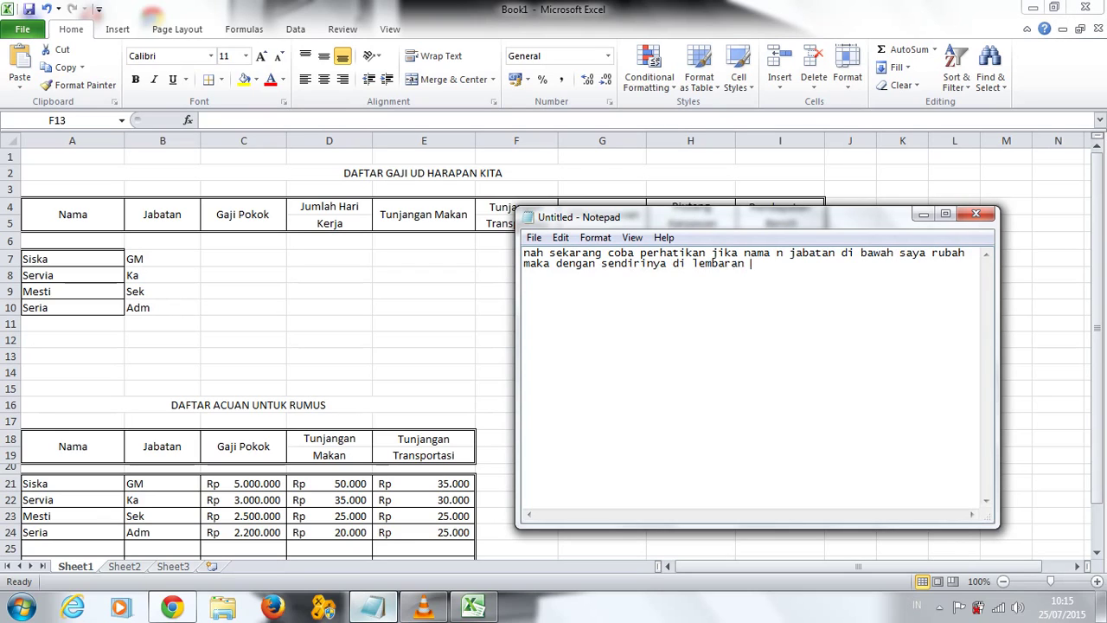
text(kerja atas ju)
text(ga berubah)
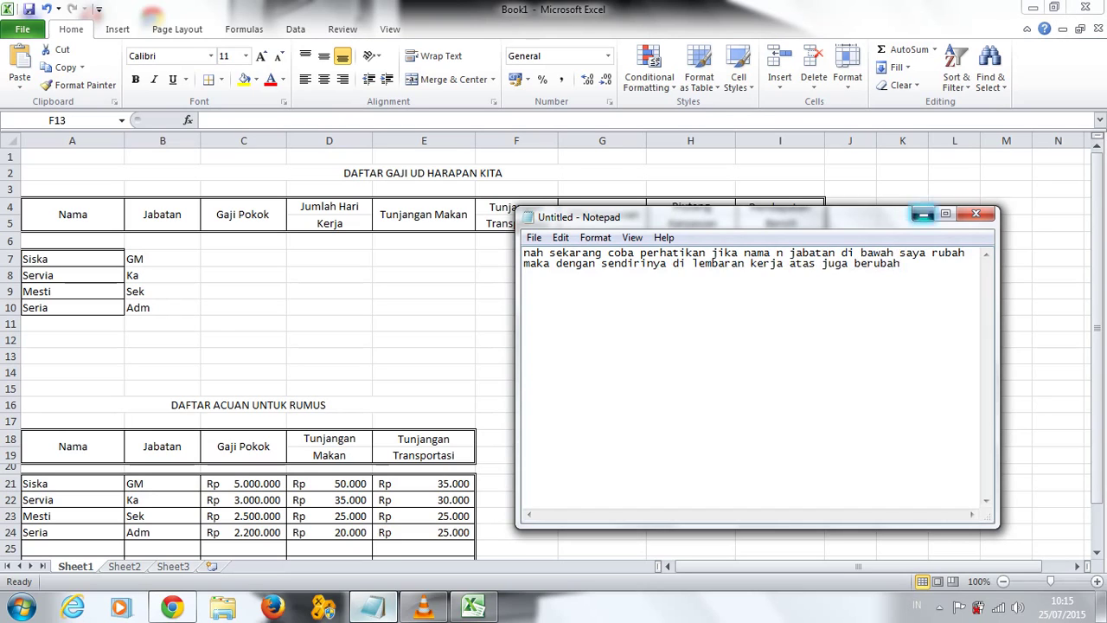
click(922, 214)
Step: Rename the first reference name in A21 to 'popi' and check row 7 updates
click(119, 487)
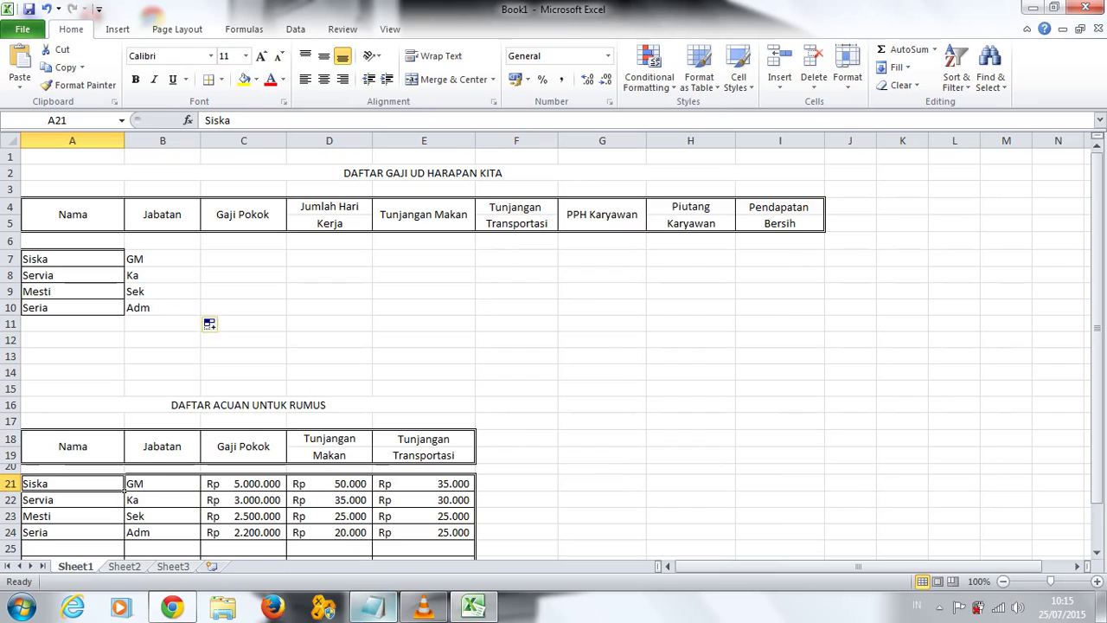
text(popi)
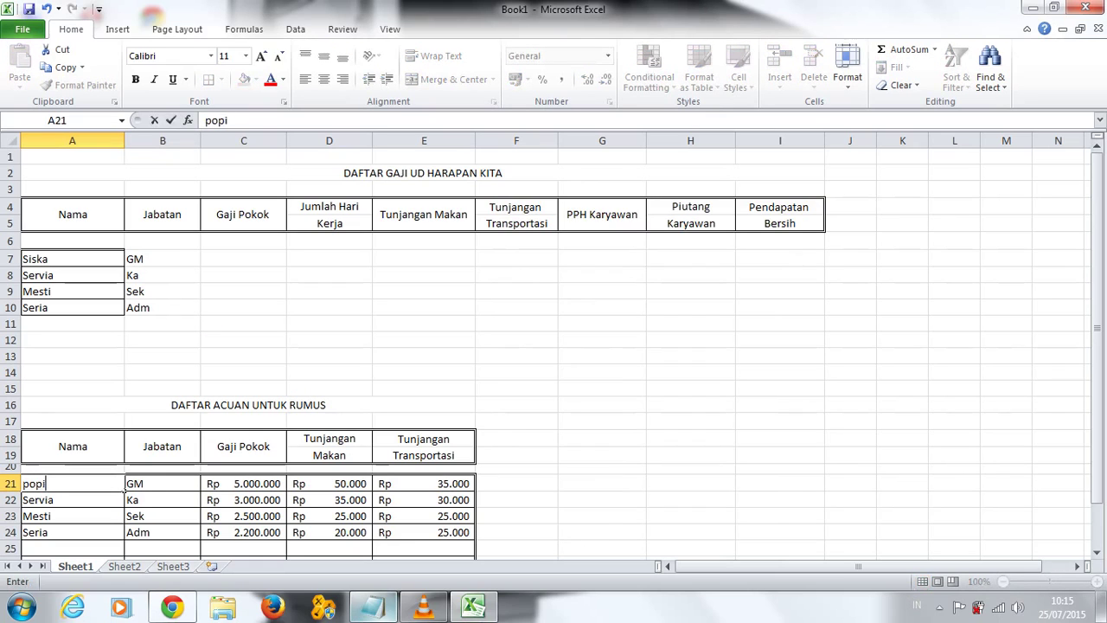
key(Tab)
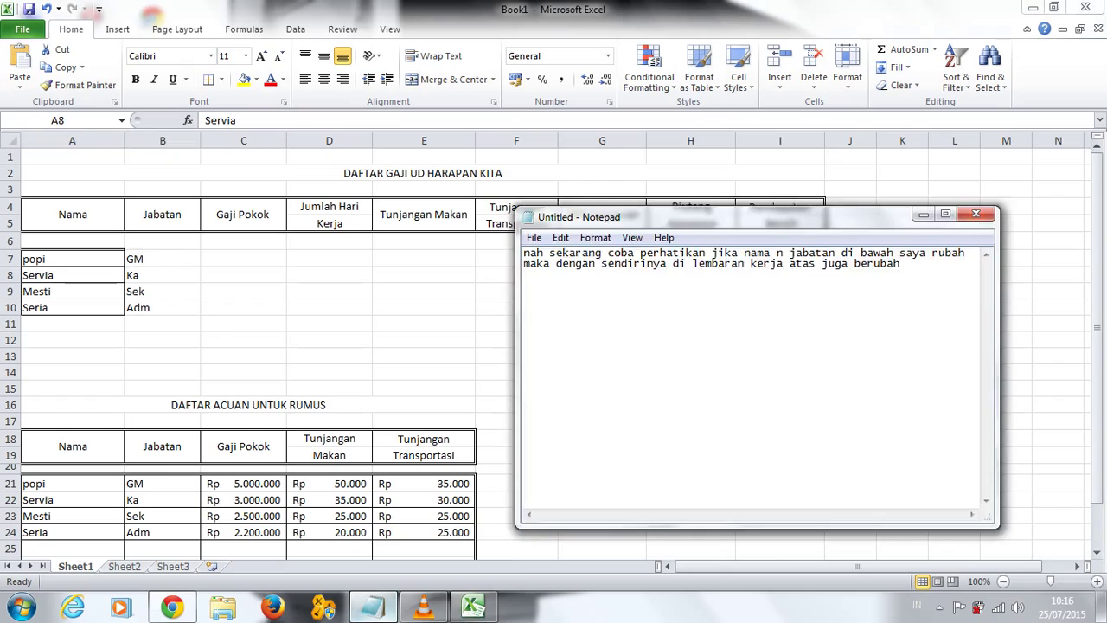
key(alt+Tab)
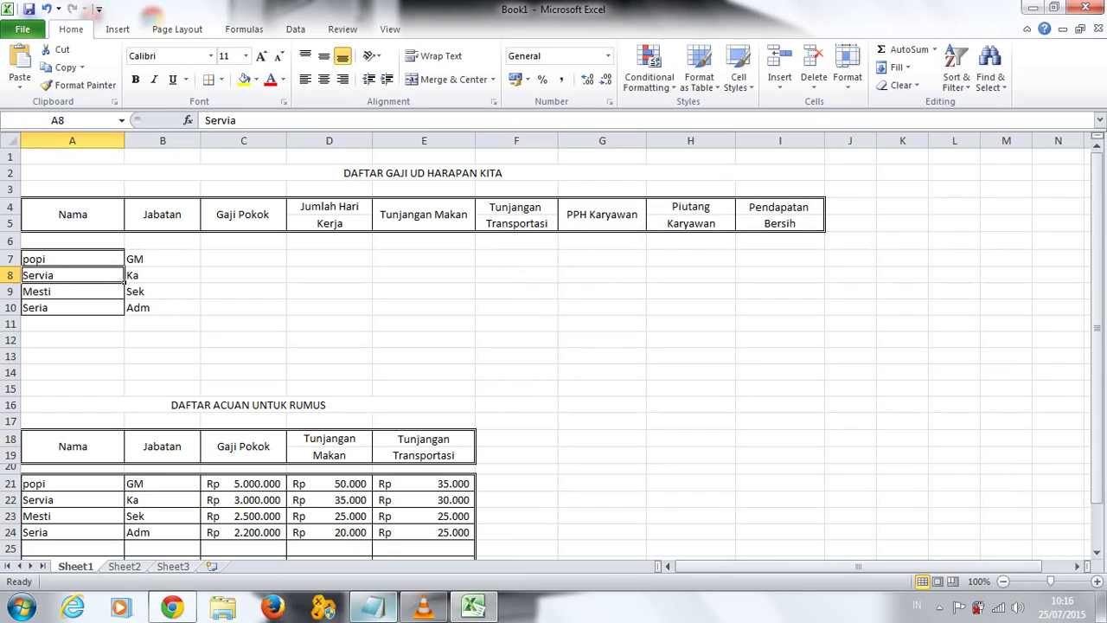
Step: Change the B21 position to 'ser', then 'met', watching row 7 follow
click(198, 488)
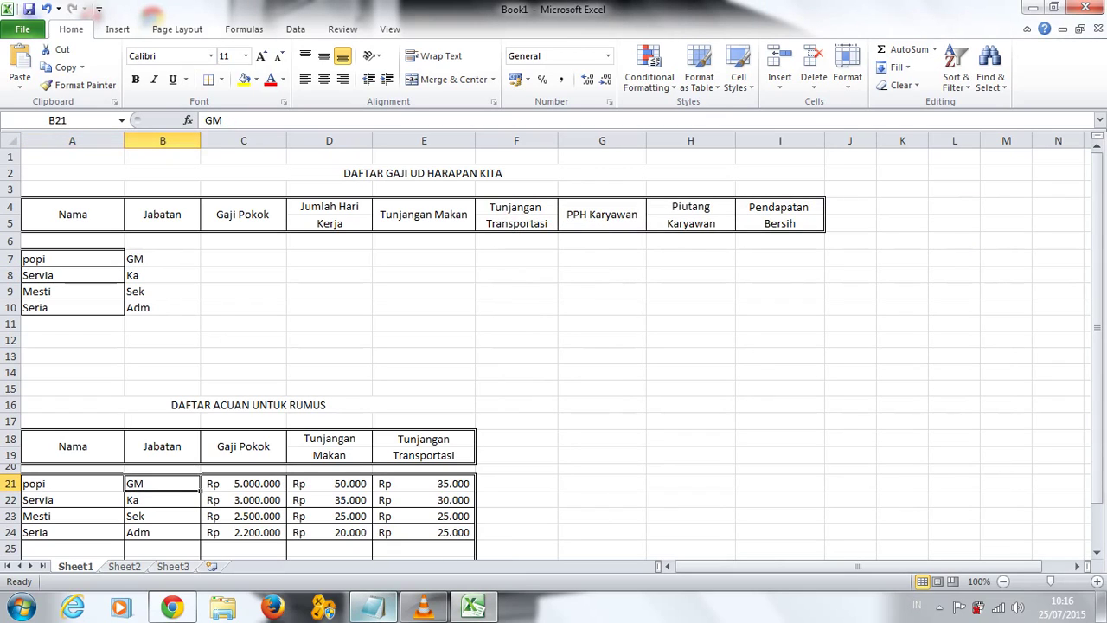
text(s)
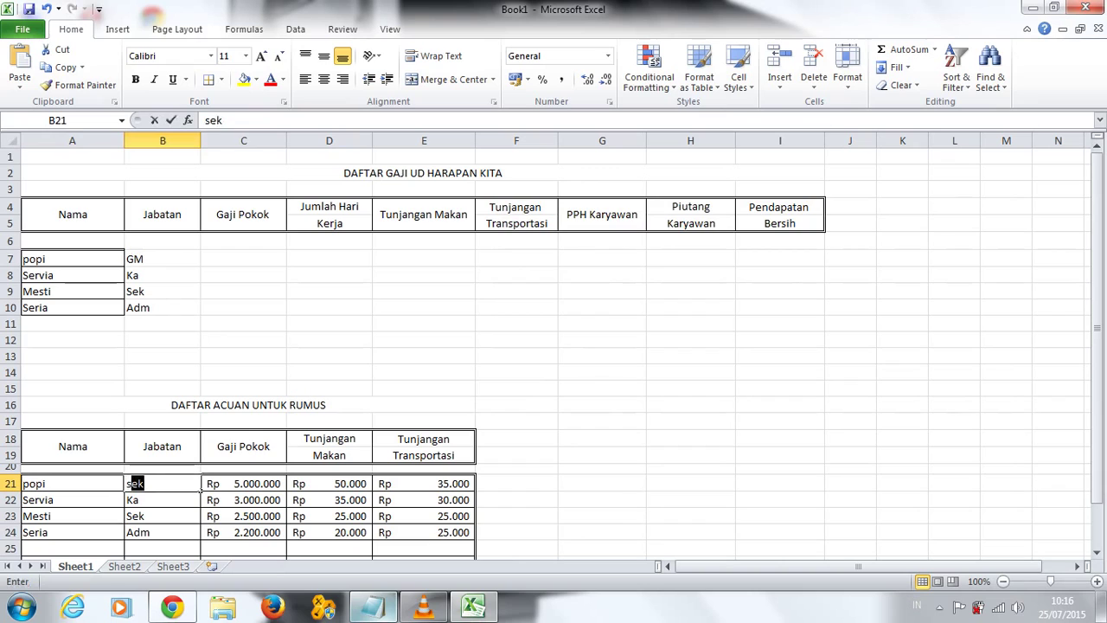
text(er)
click(286, 489)
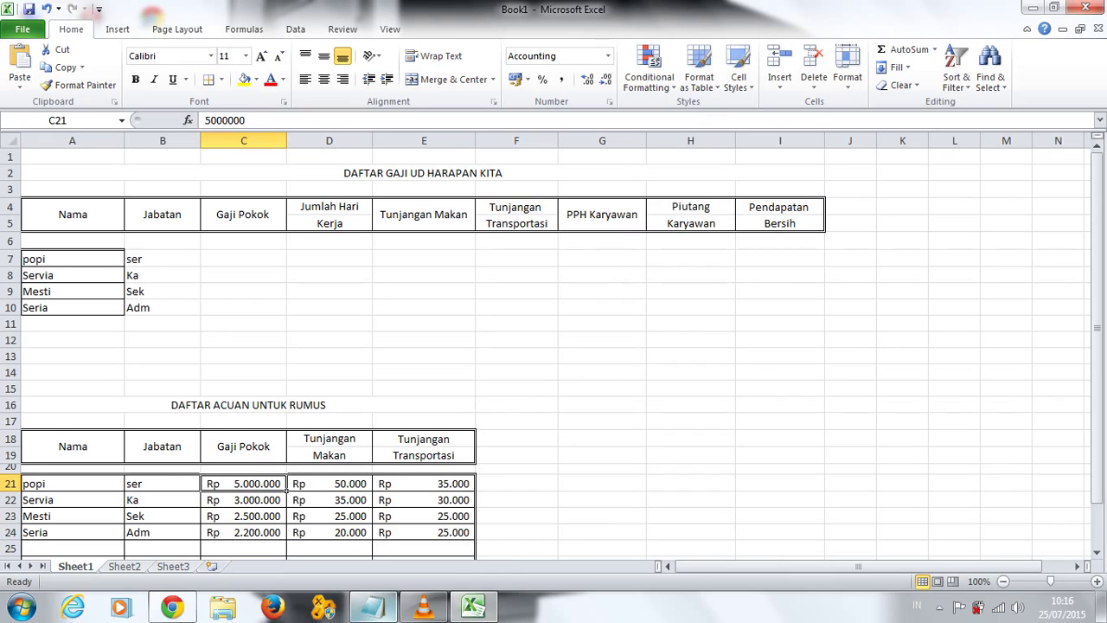
click(162, 483)
text(met)
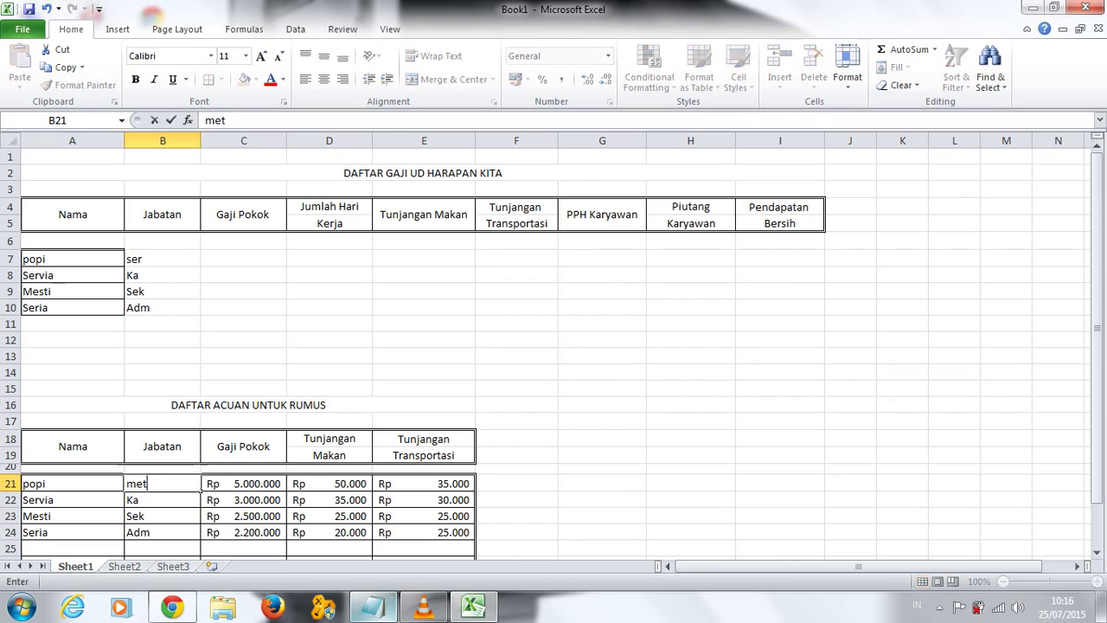
key(Return)
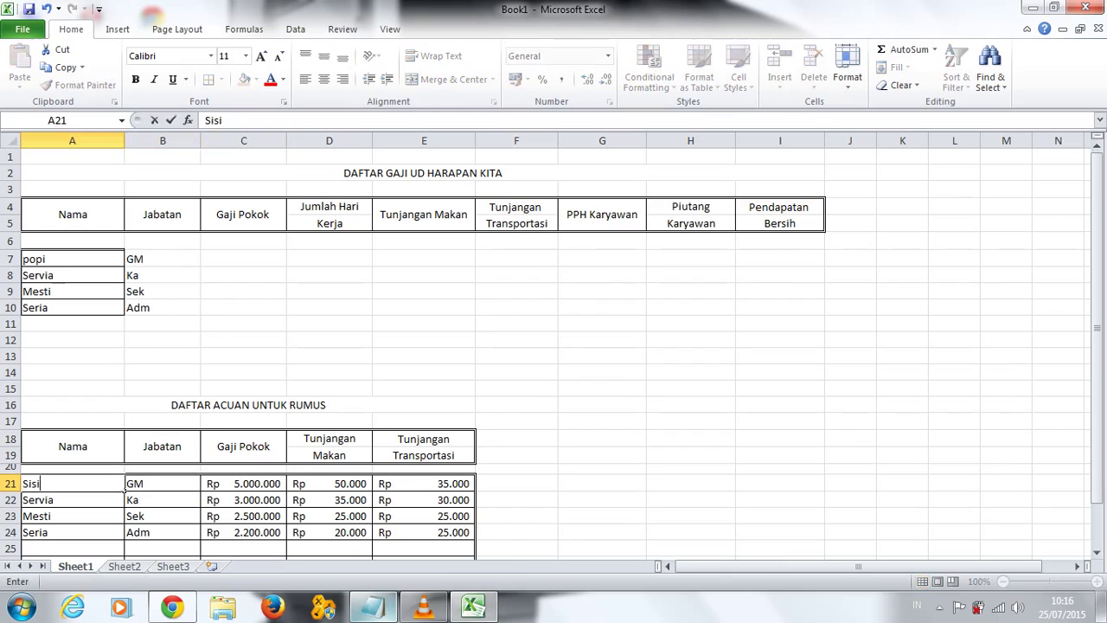
key(alt+Tab)
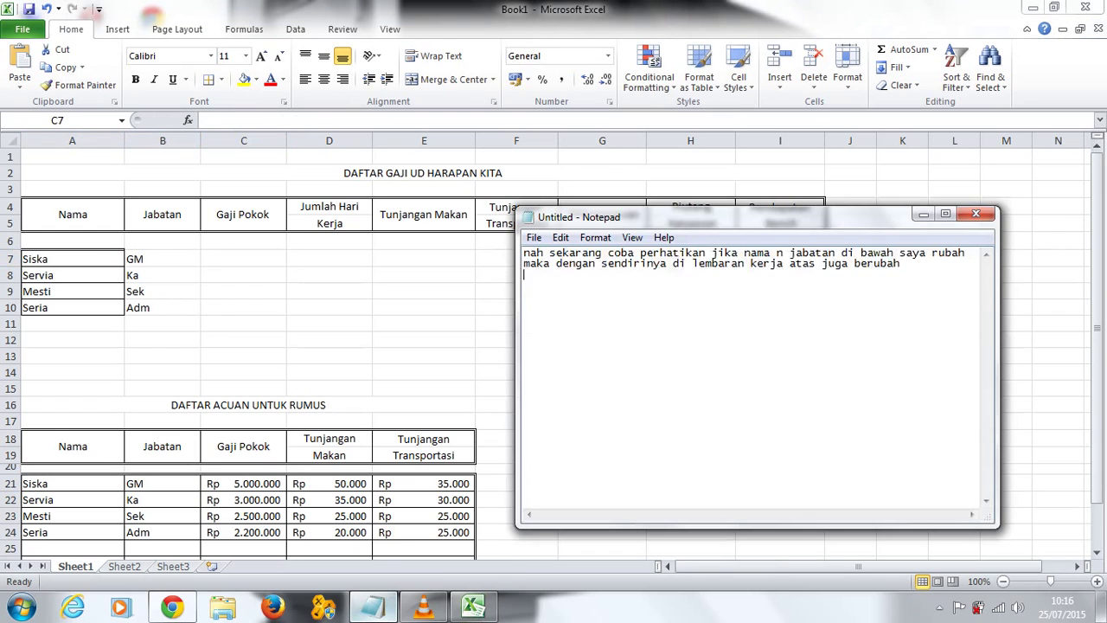
Step: Clear the note and write 'gaji pokok juga kita rumuskan'
key(ctrl+a)
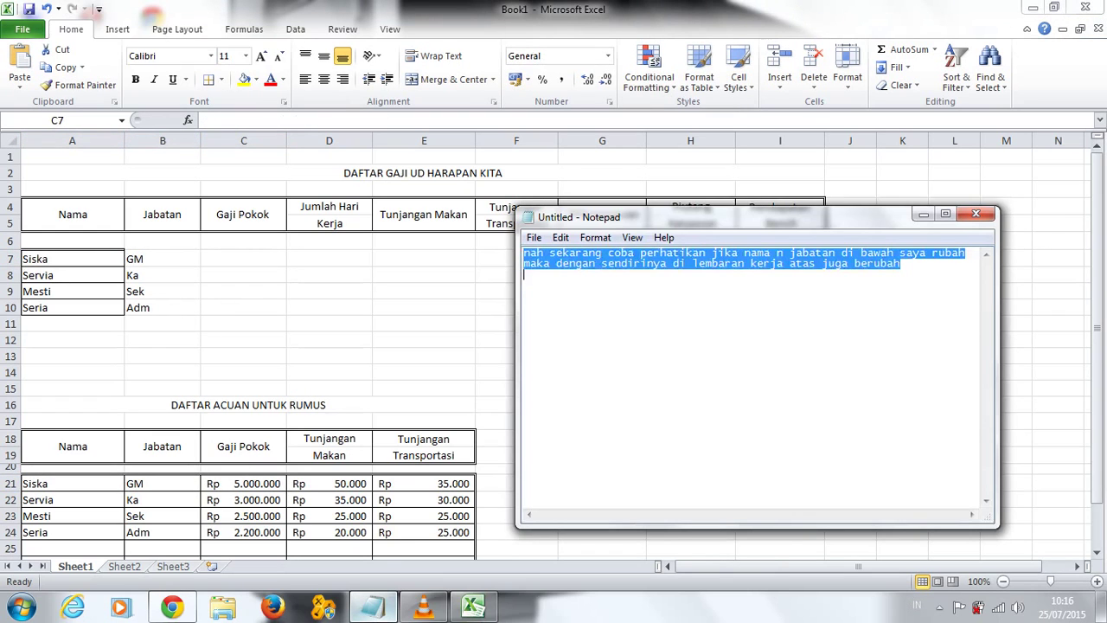
key(BackSpace)
text(gaji pok)
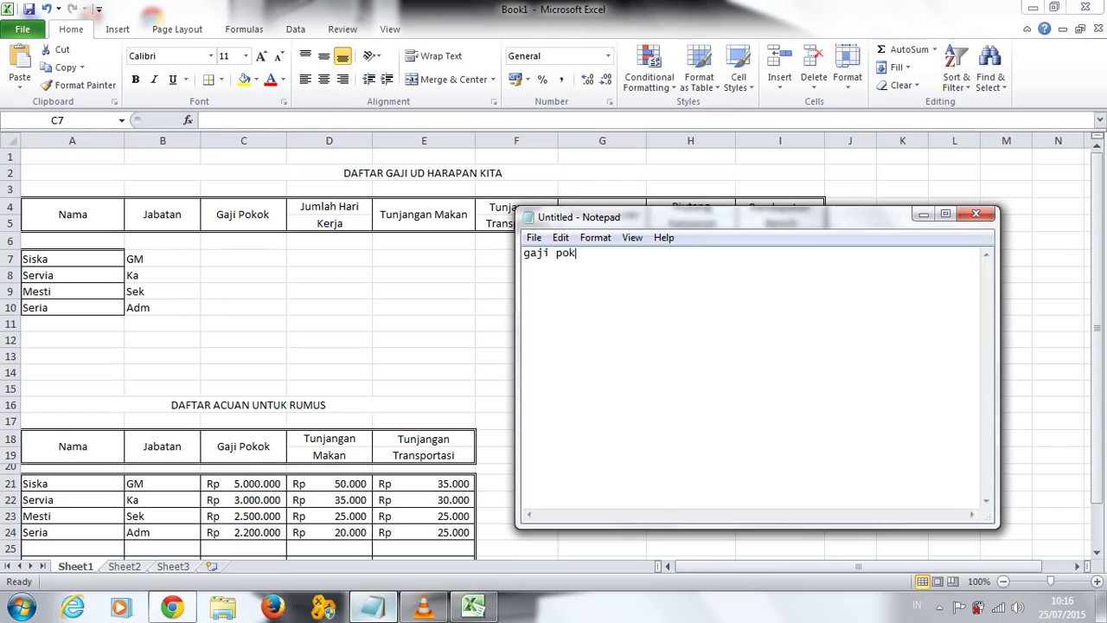
text(ok juga kita )
text(rumuska)
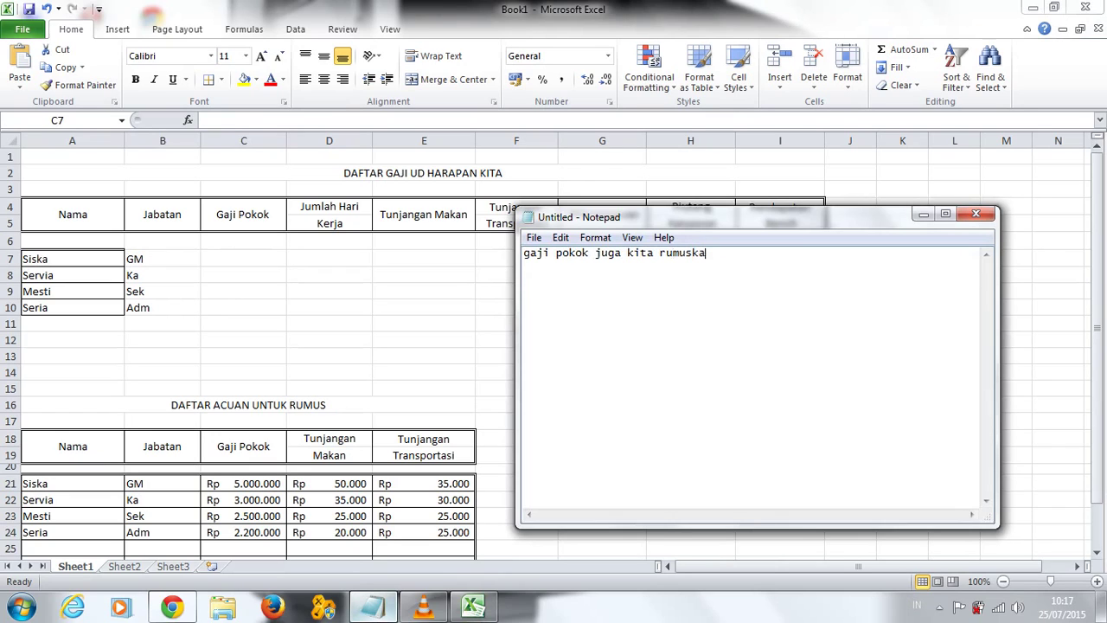
text(n)
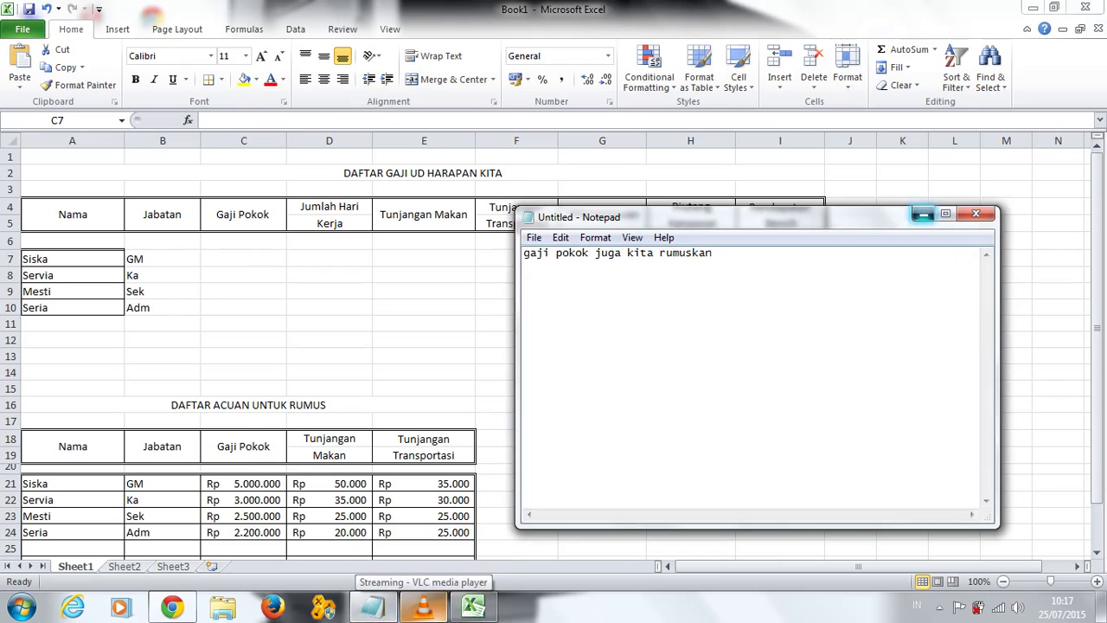
Step: Try a VLOOKUP in C7 on B7 against B21:C24, then discard the broken result
click(922, 213)
text(=v)
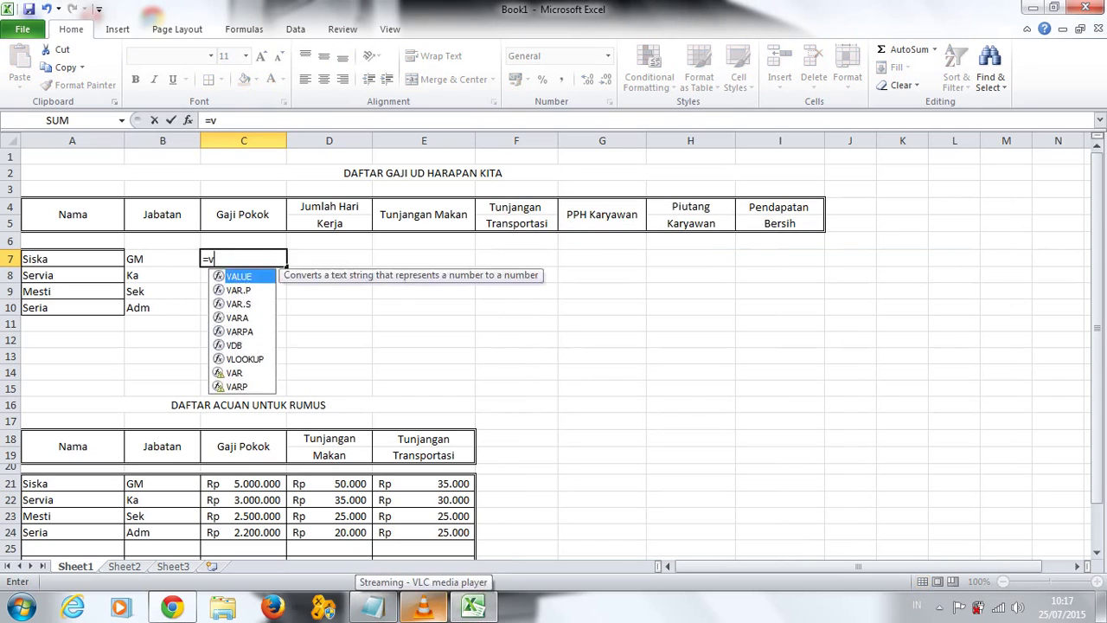
text(l)
key(Tab)
click(161, 259)
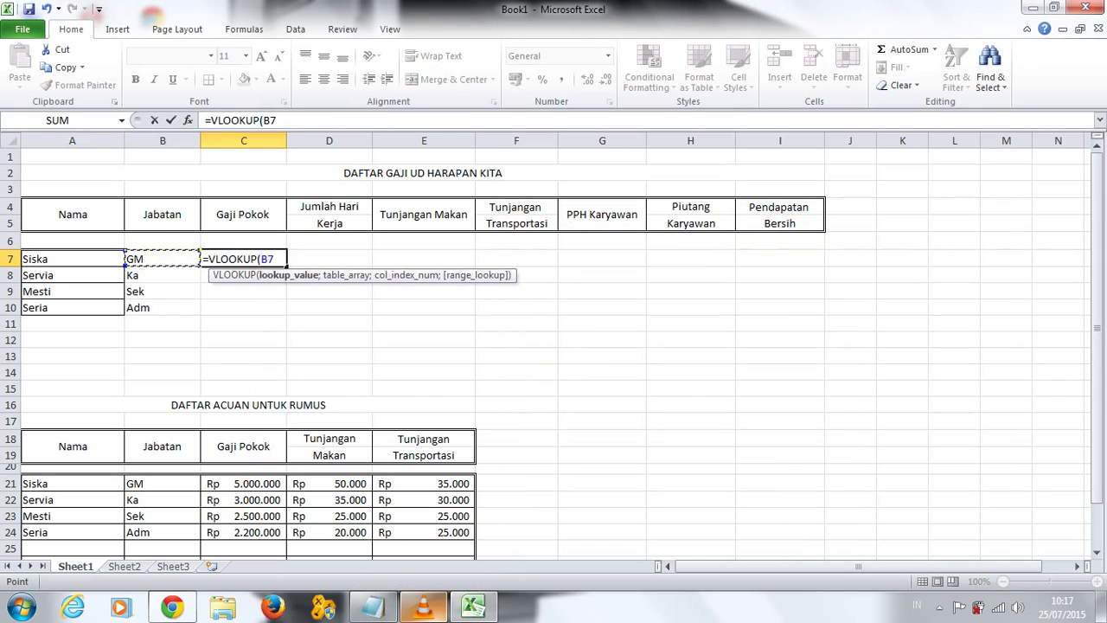
text(;)
click(243, 323)
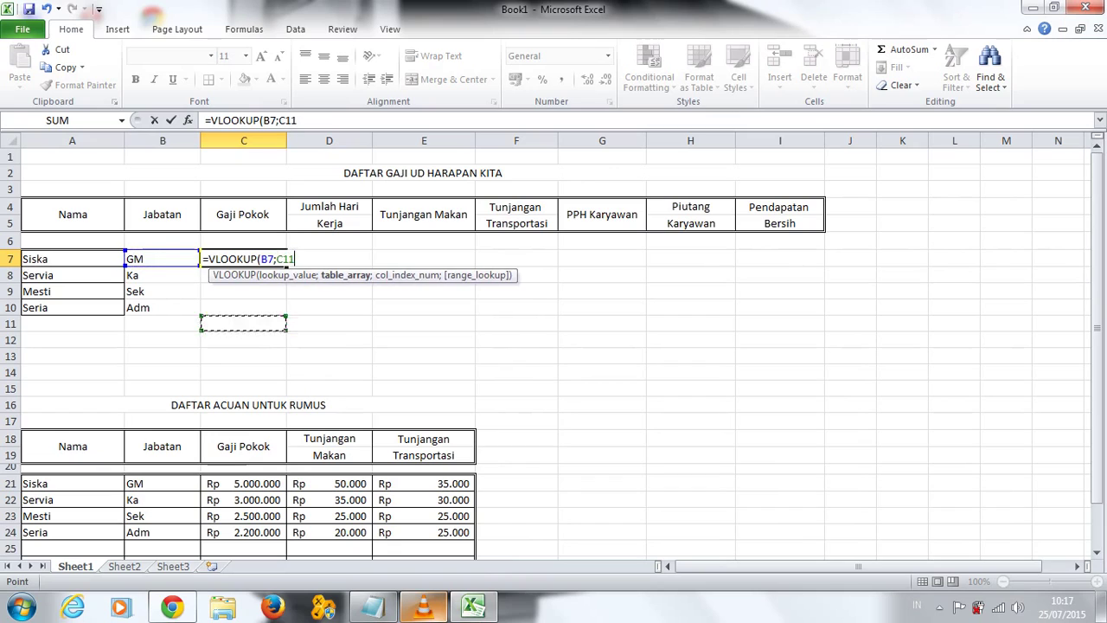
click(161, 483)
key(F8)
key(Down)
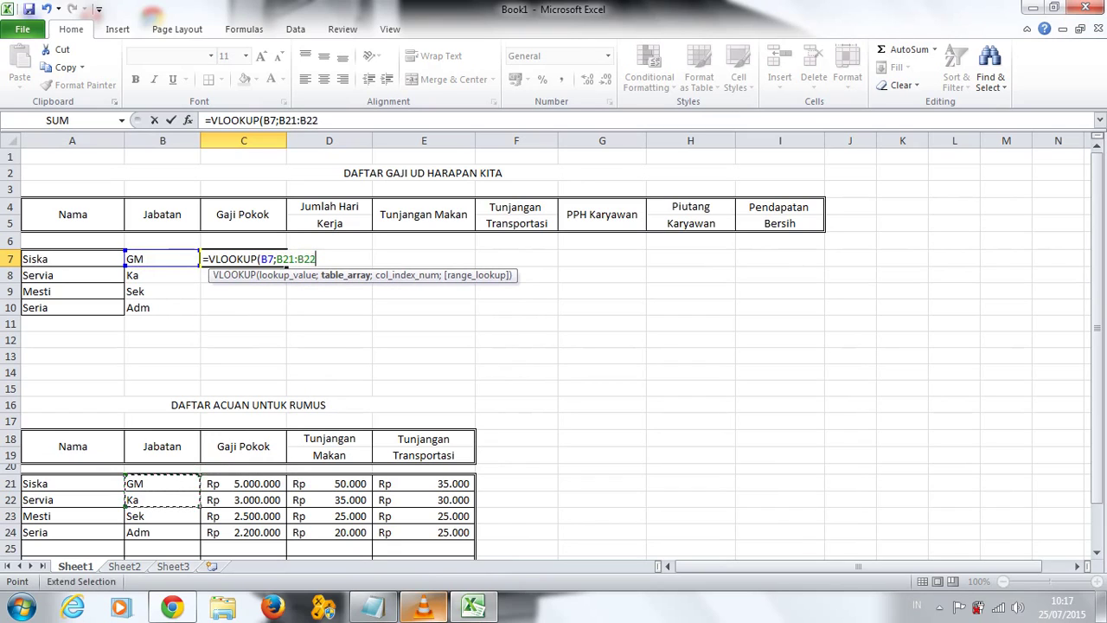
key(Down)
key(Down)
key(Right)
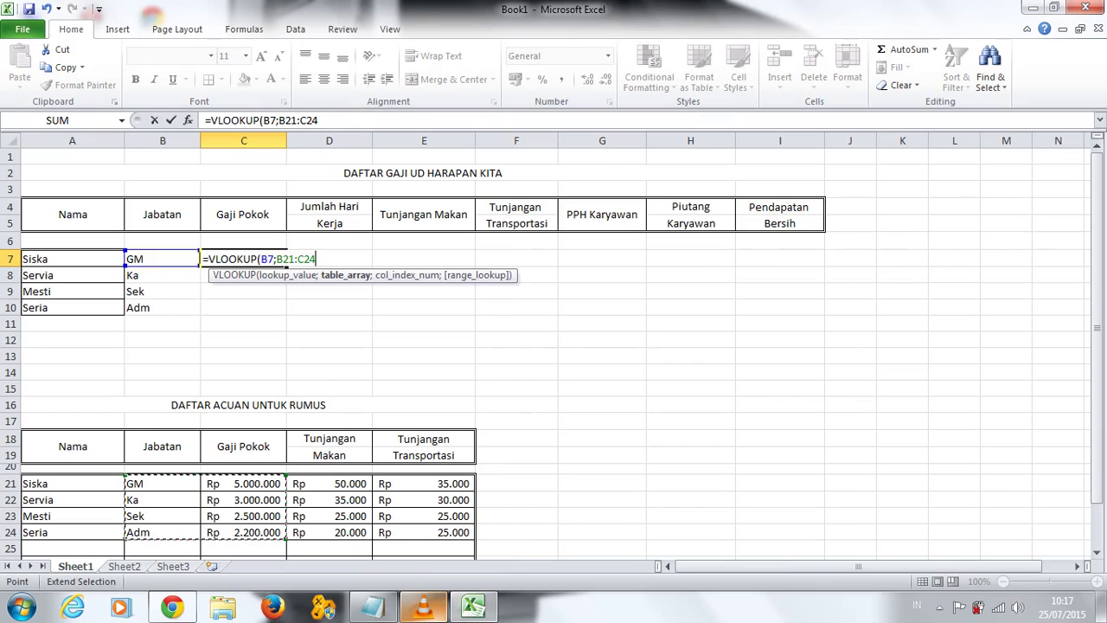
text(;2;FALSE))
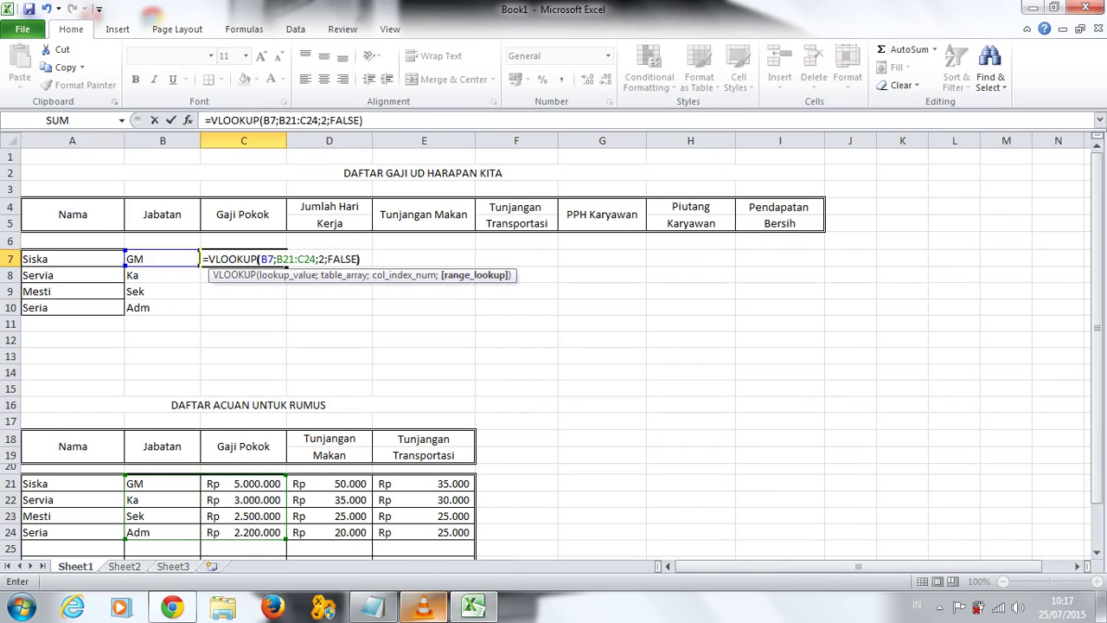
click(298, 120)
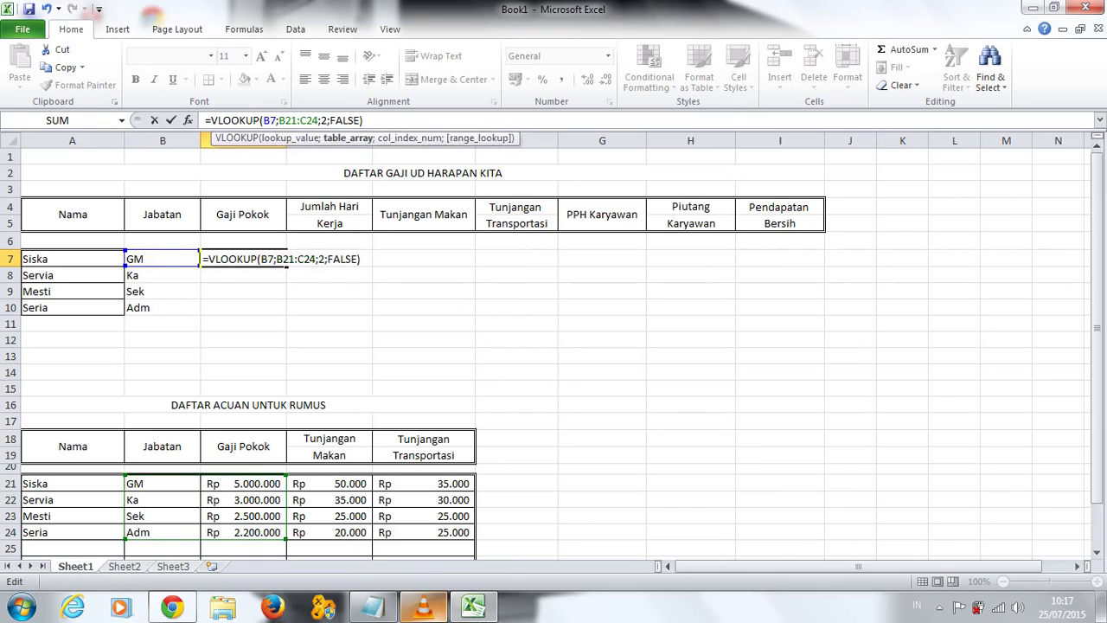
key(ctrl+Return)
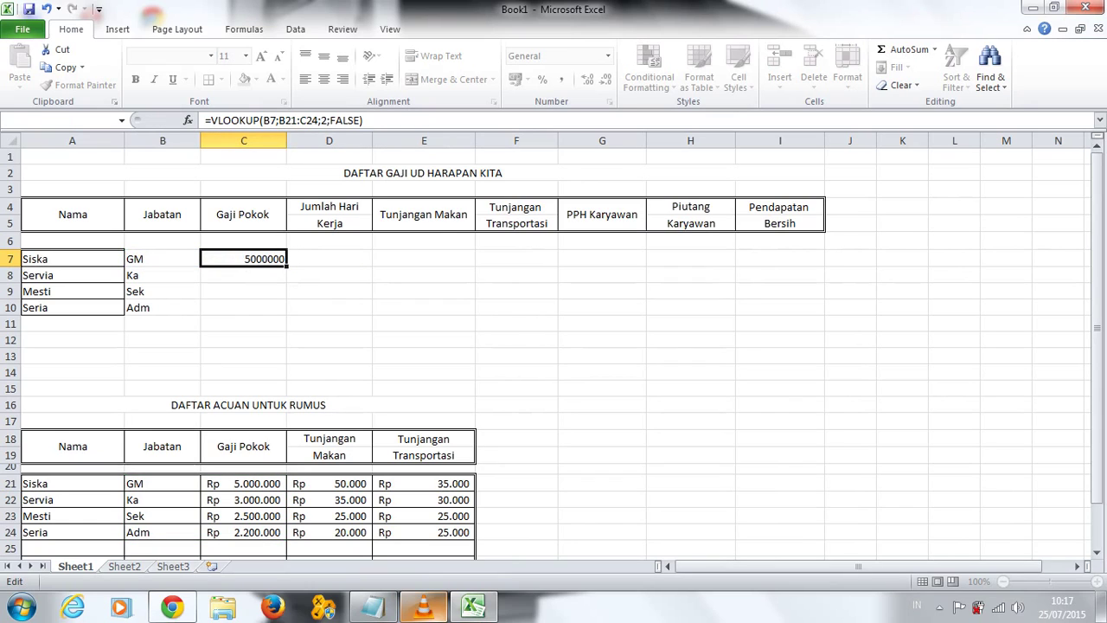
key(Return)
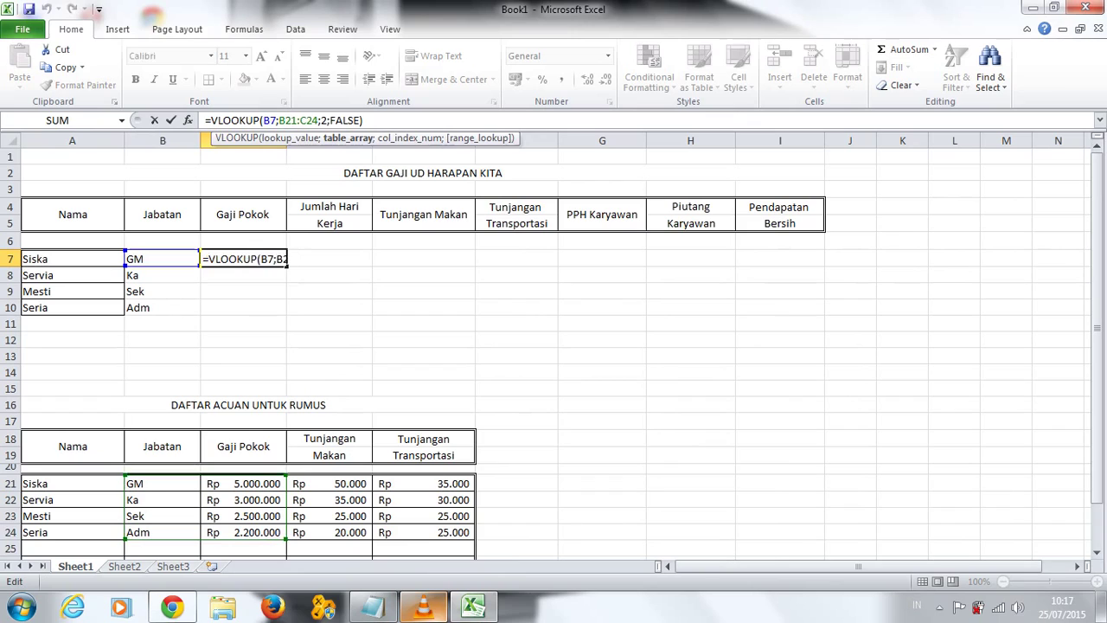
text(4)
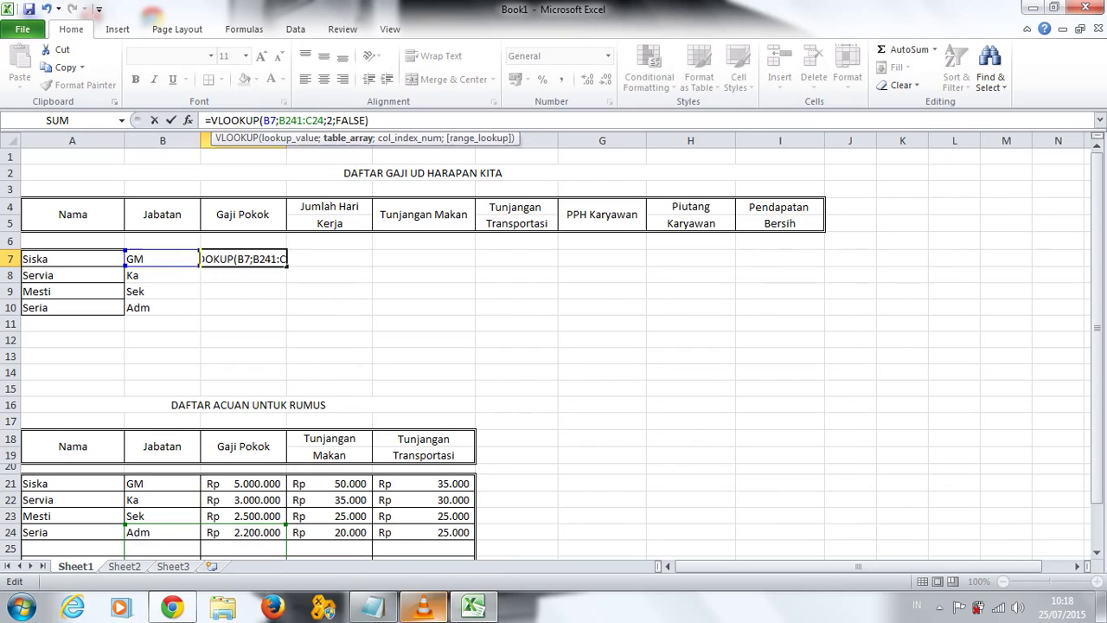
key(Escape)
key(Escape)
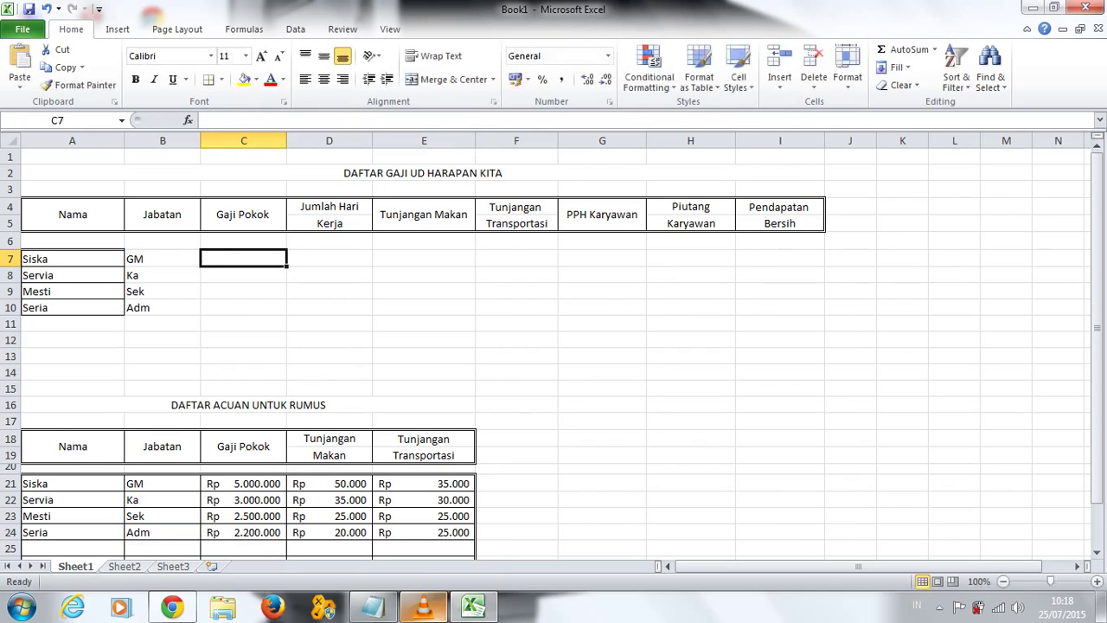
Step: Re-enter =VLOOKUP(B7;B21:C24;2;FALSE) in C7 with exact match
text(=VLOOKUP()
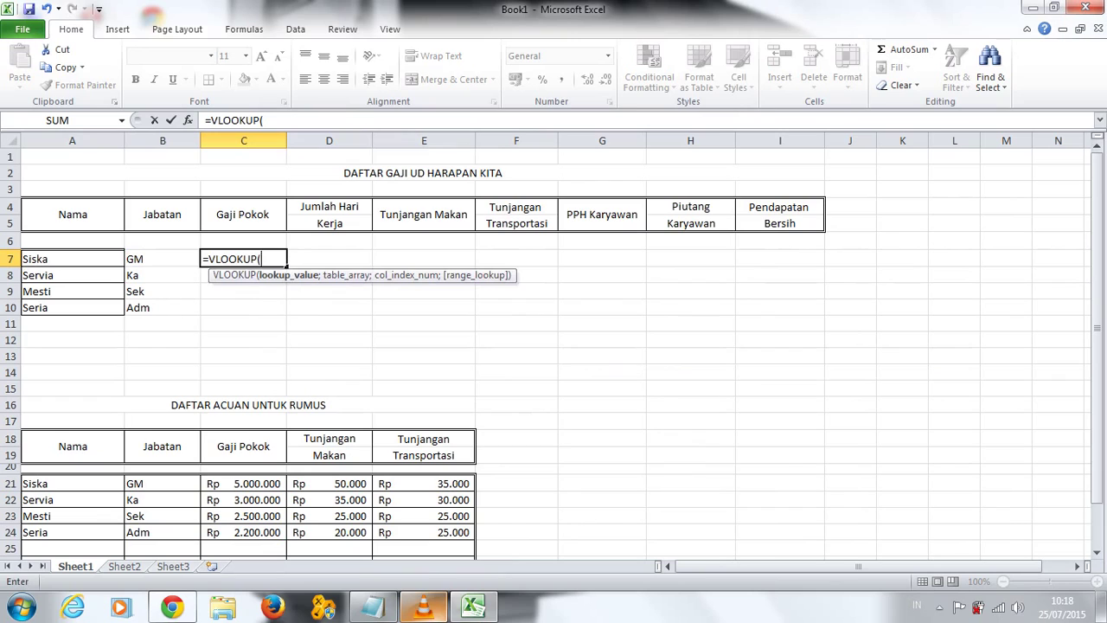
click(162, 259)
text(;)
click(243, 446)
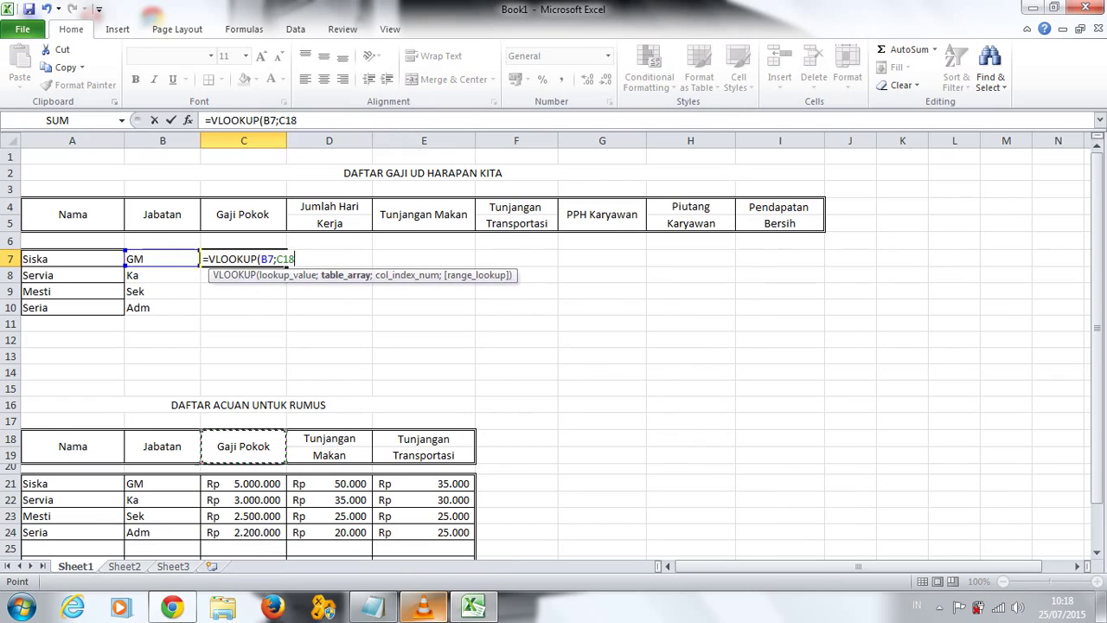
click(162, 483)
key(F8)
key(Down)
key(Down)
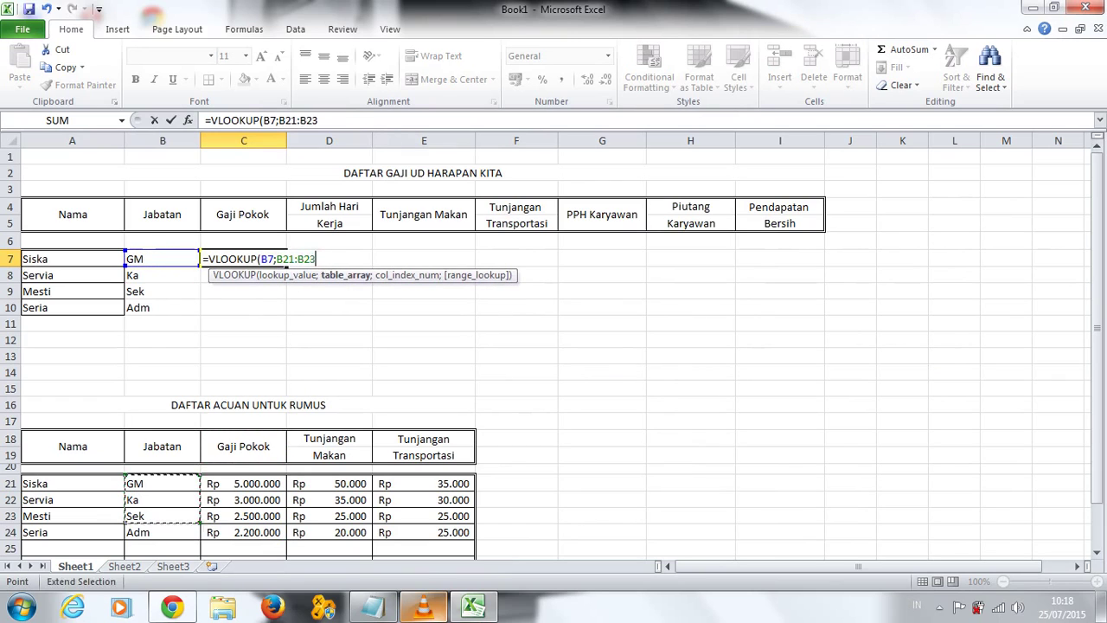
key(Down)
key(Right)
text(;2;)
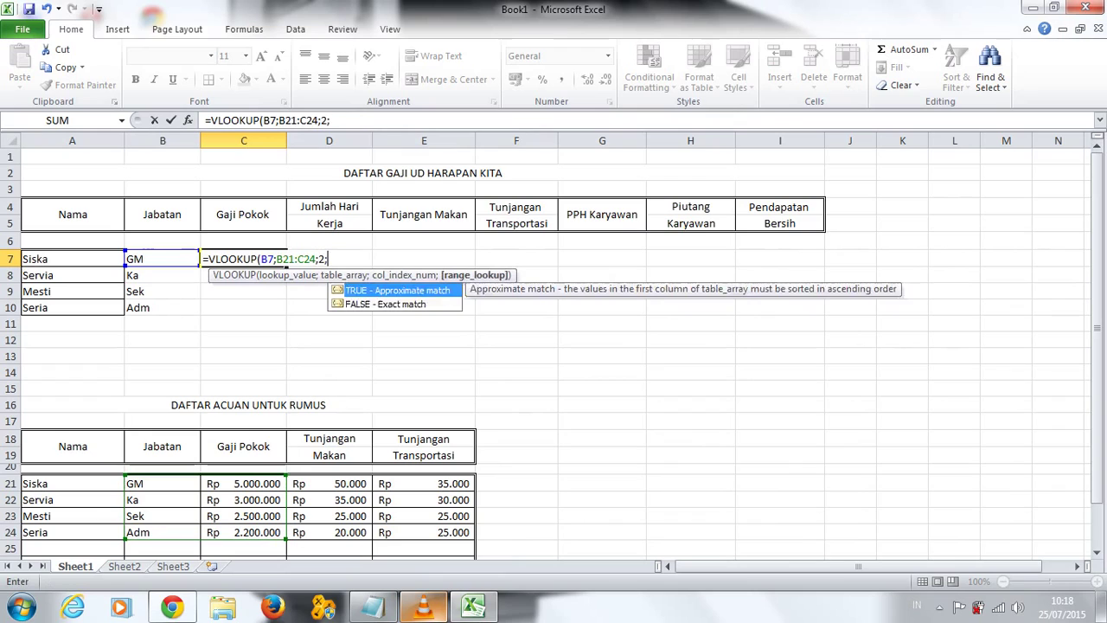
key(Down)
key(Tab)
text())
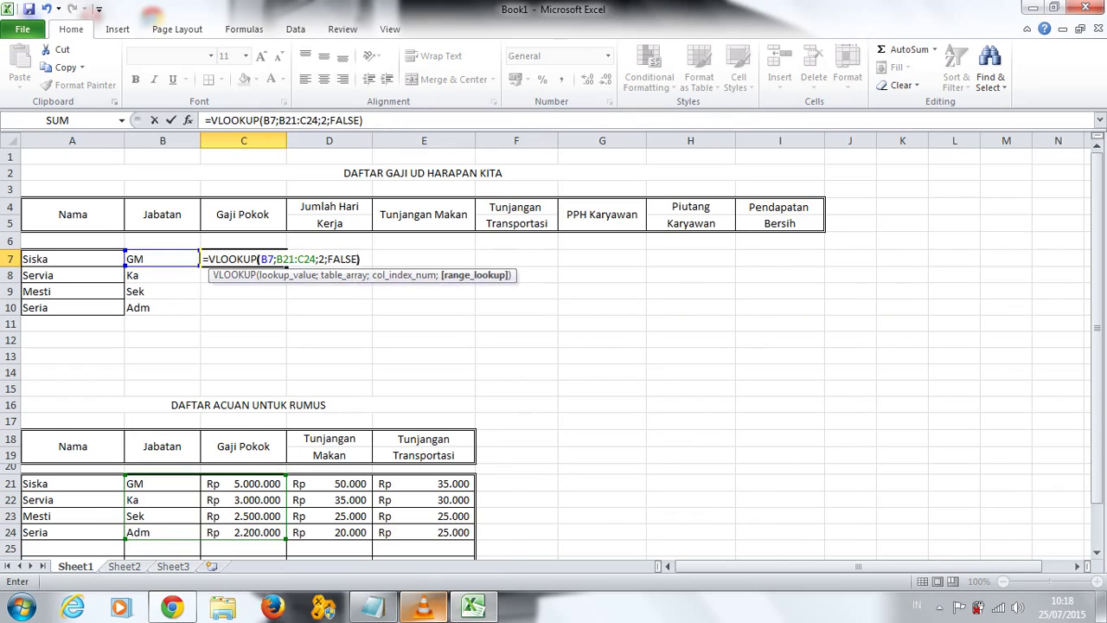
Step: Make the range $B$21:$C$24, fill C7 down to C10, and apply Rupiah accounting format
click(279, 120)
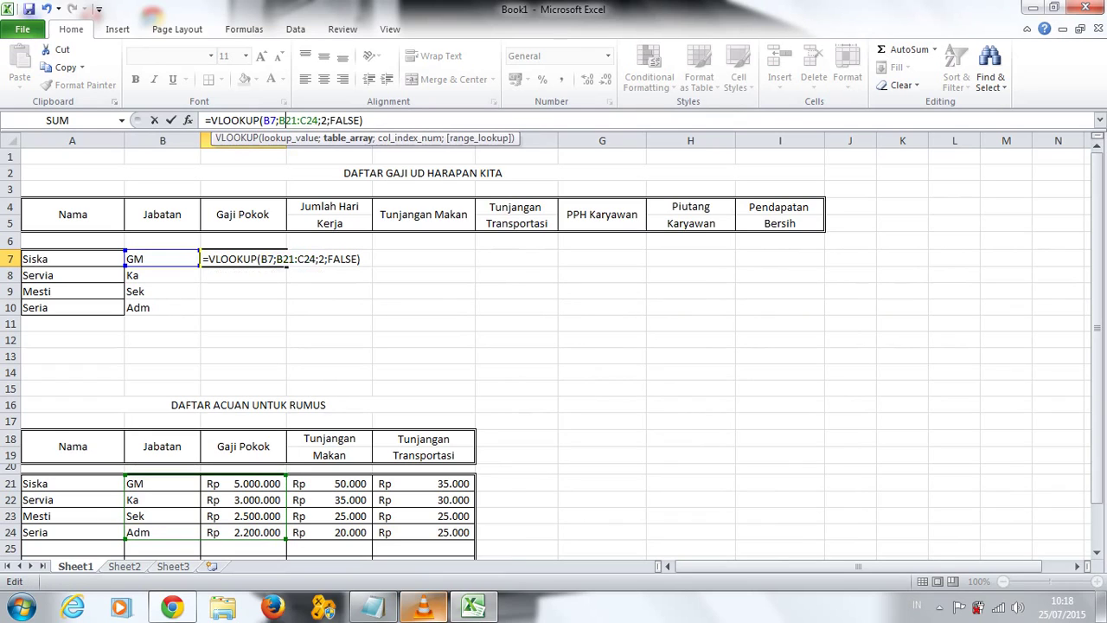
key(F4)
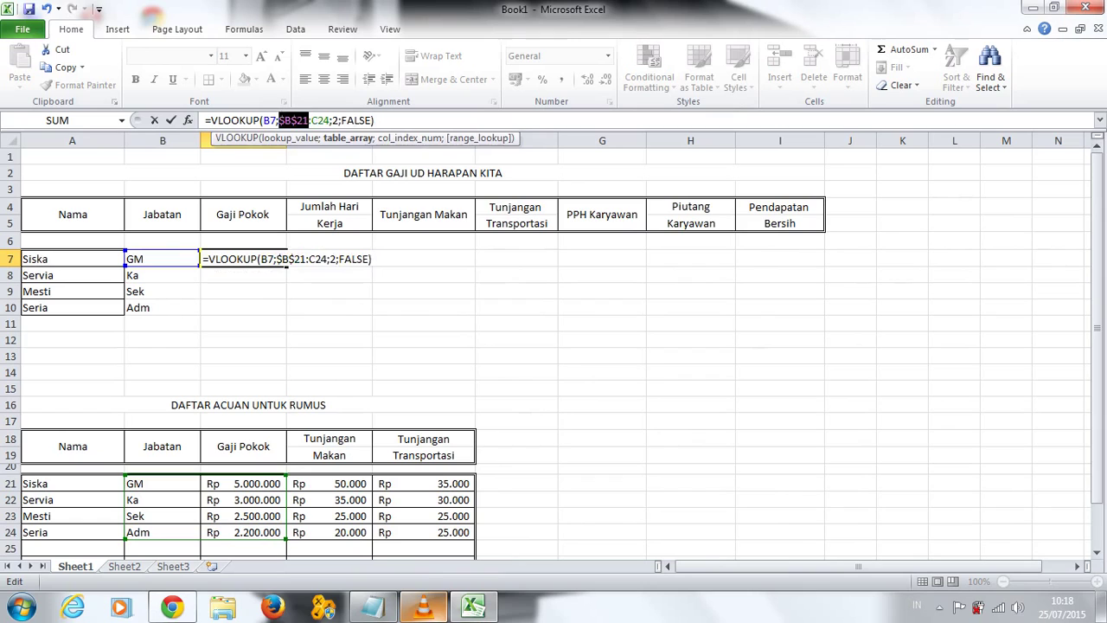
key(Right)
key(F4)
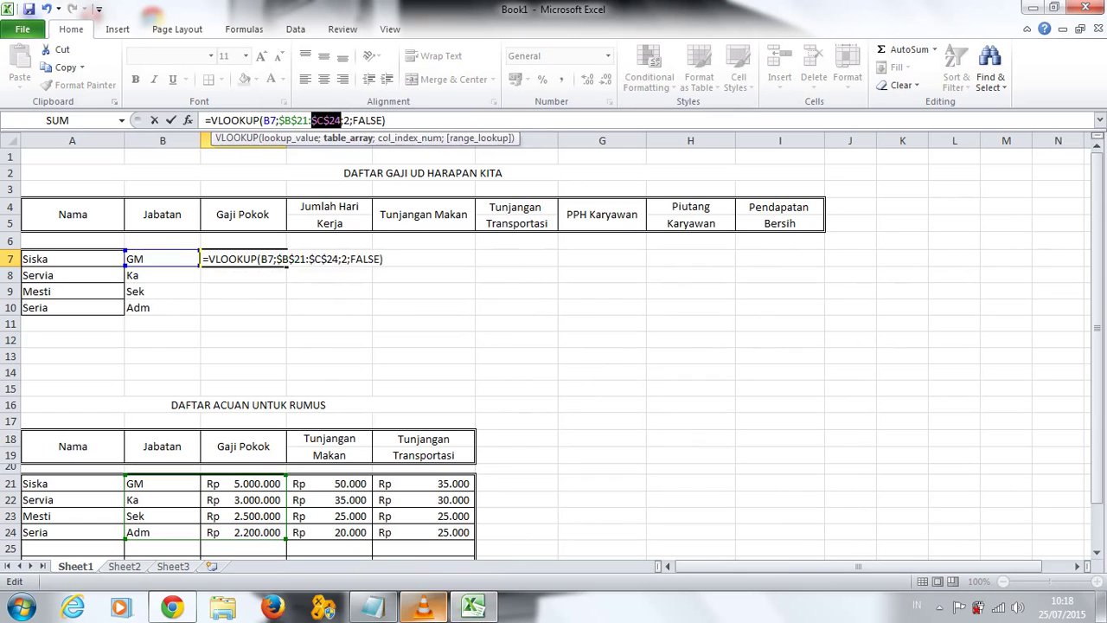
key(ctrl+Return)
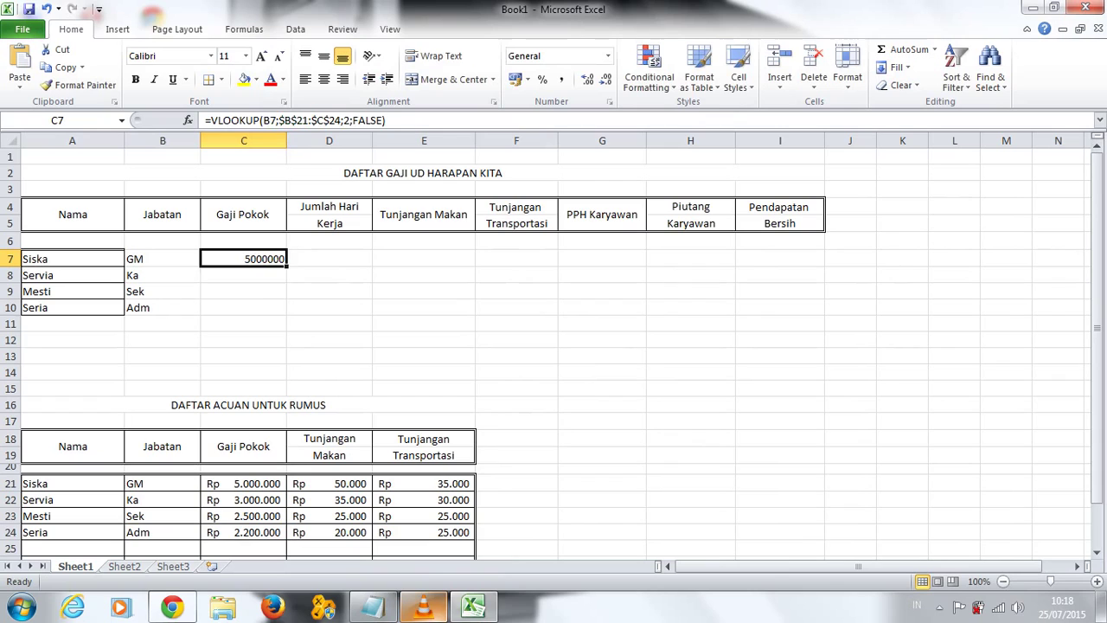
drag(286, 265, 286, 314)
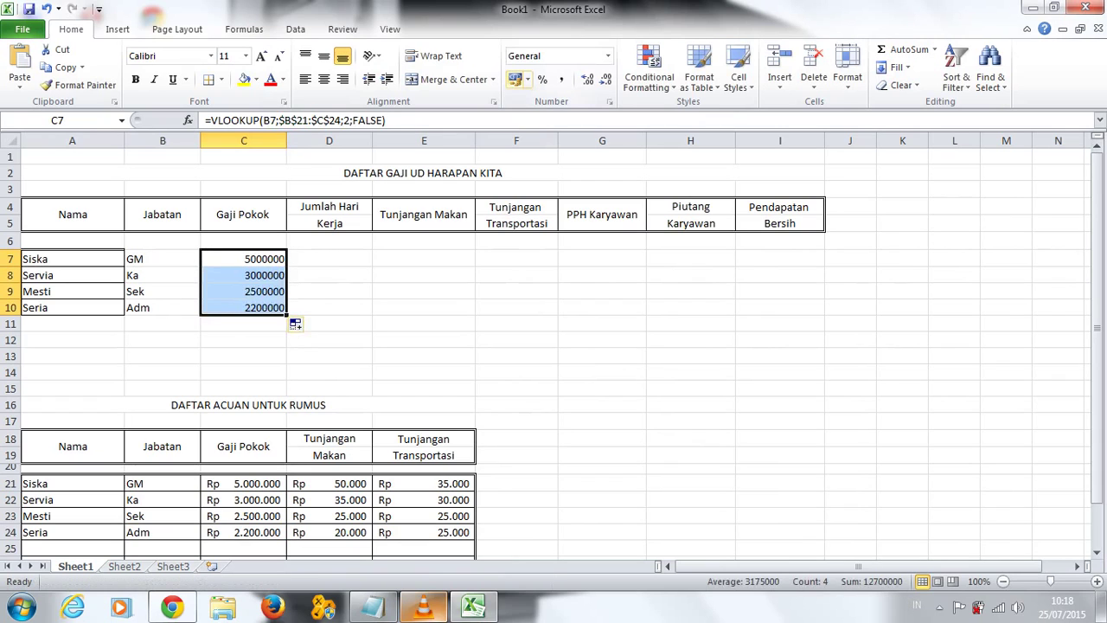
click(516, 79)
key(Right)
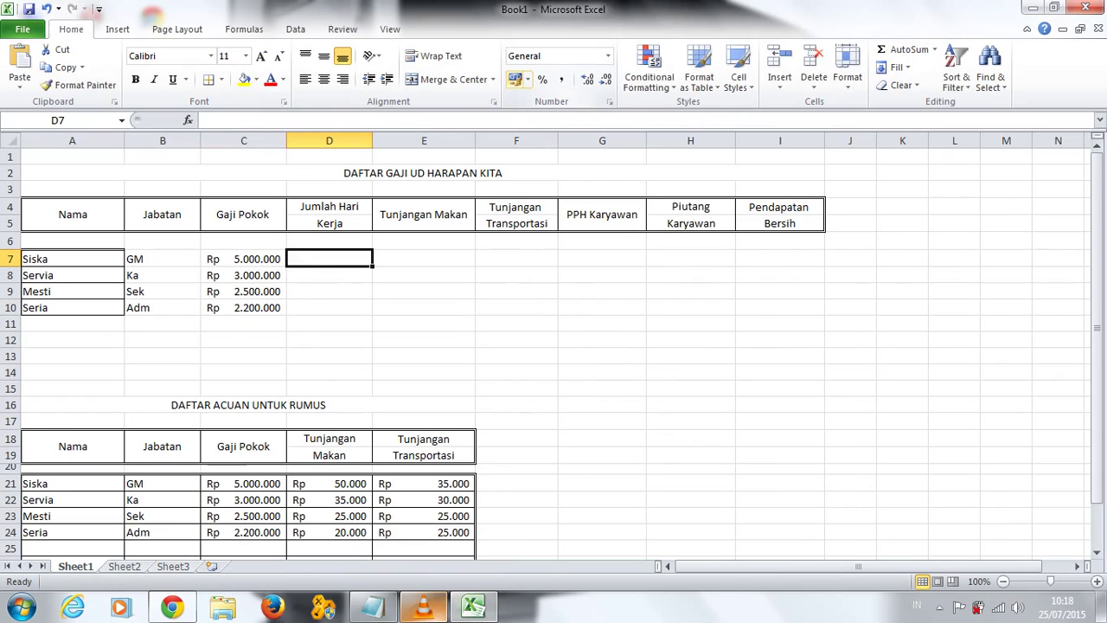
Step: Enter 26, 23, 25 and 20 as Jumlah Hari Kerja in D7:D10
text(24)
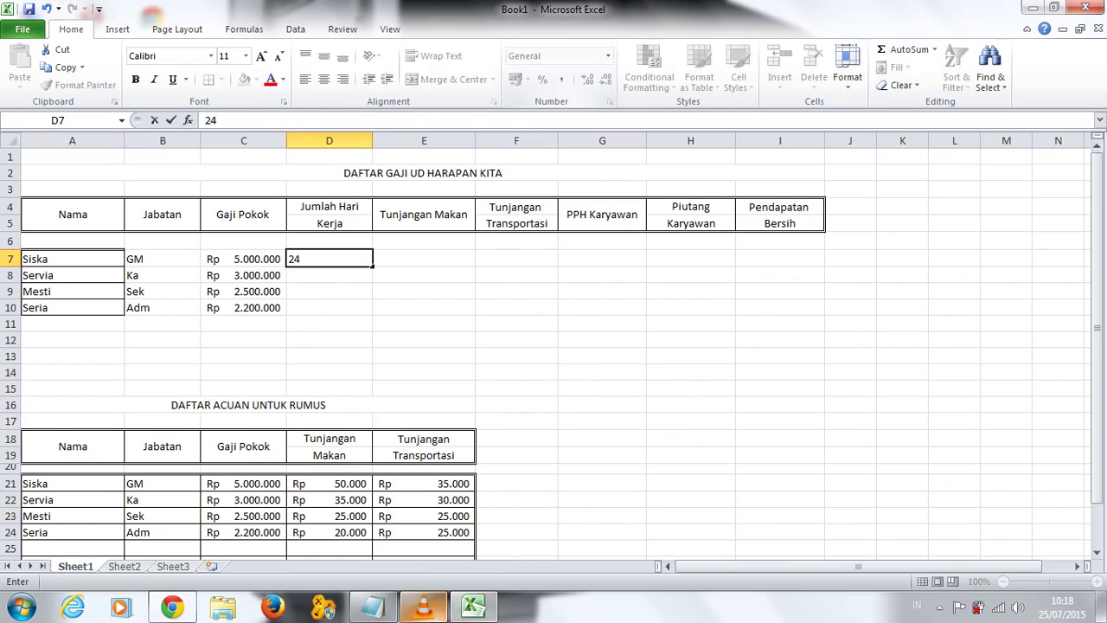
key(BackSpace)
key(BackSpace)
text(26)
key(Return)
text(2)
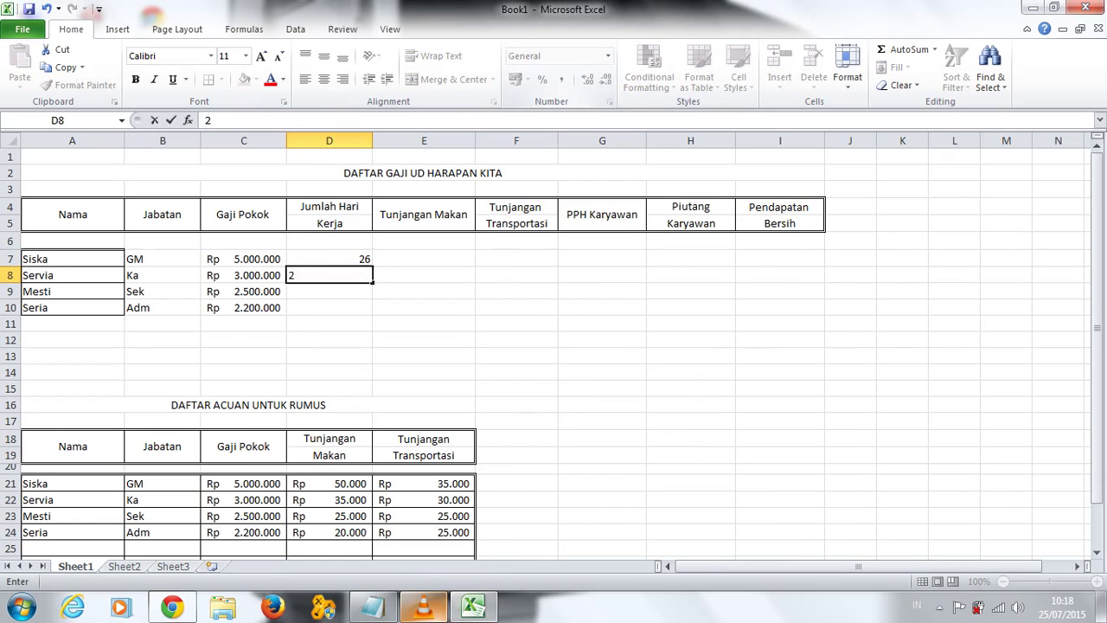
text(3)
key(Return)
text(25)
key(Return)
text(2)
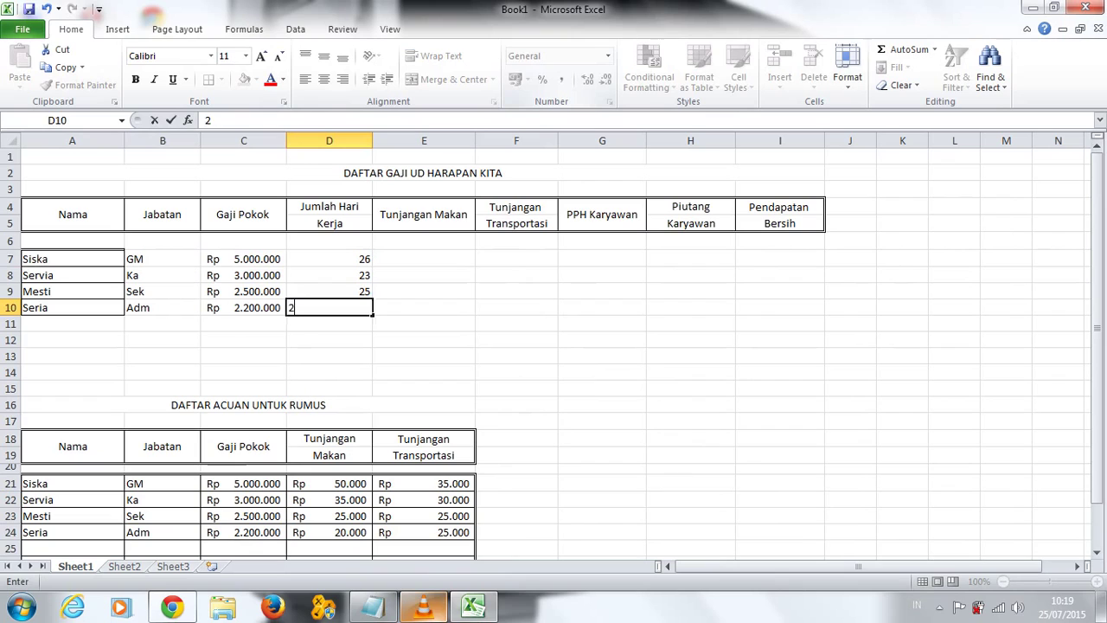
text(0)
key(Return)
Step: Bring the Notepad note forward and start deleting its old text
click(329, 259)
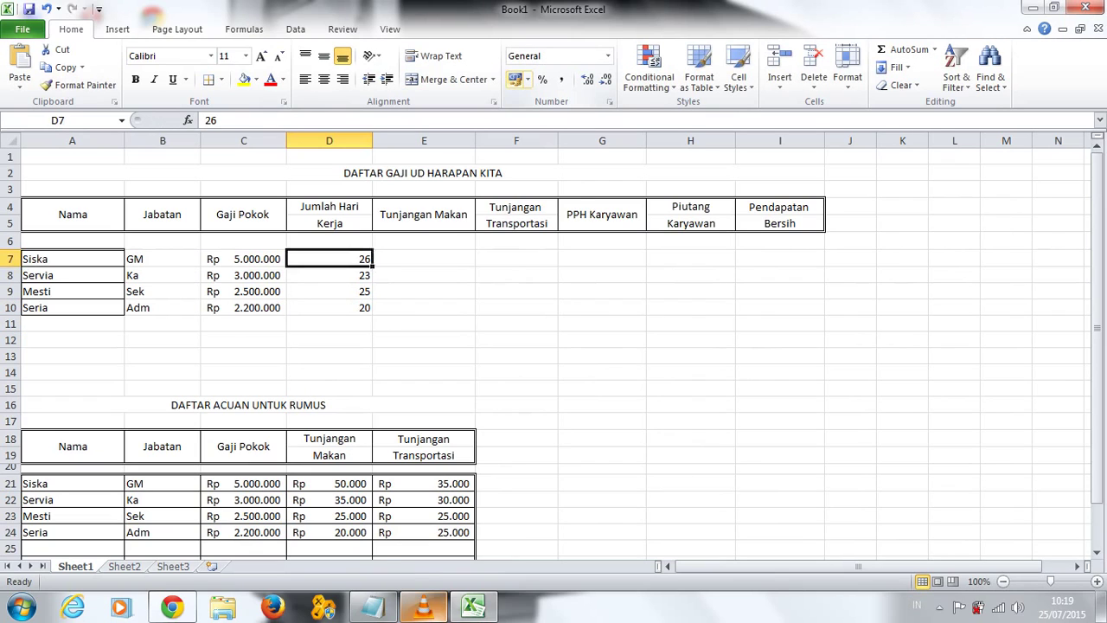
click(372, 605)
key(BackSpace)
key(BackSpace)
key(BackSpace)
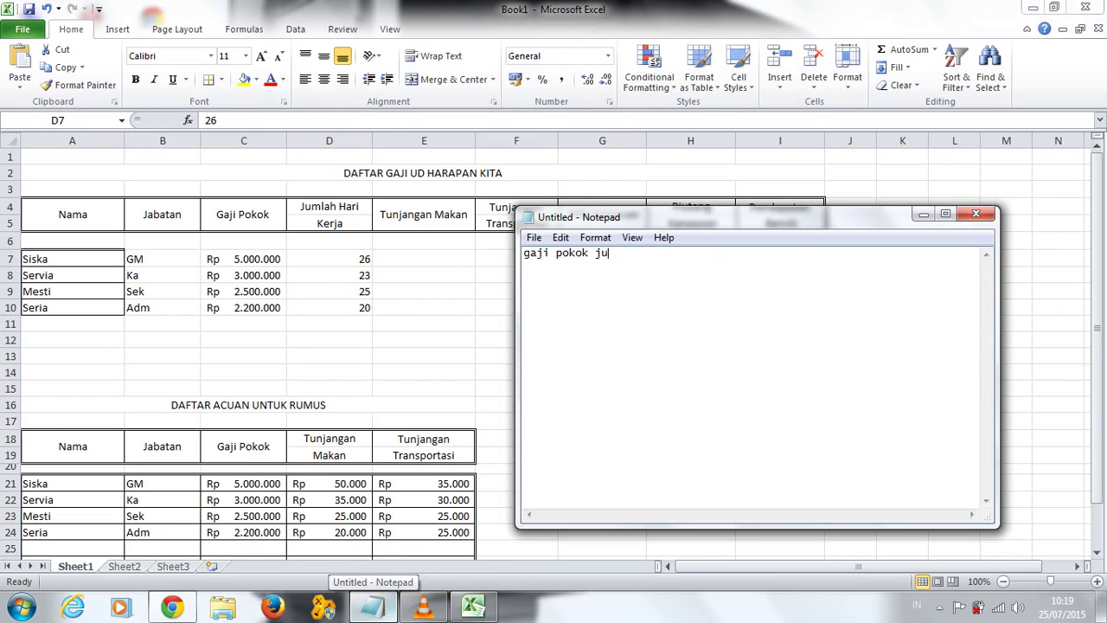
Step: Write 'untuk jumlah hari kerja kita isi asal saja dulu', then clear it and return to Excel
key(BackSpace)
key(BackSpace)
key(BackSpace)
text(untuk jum)
text(lah ha)
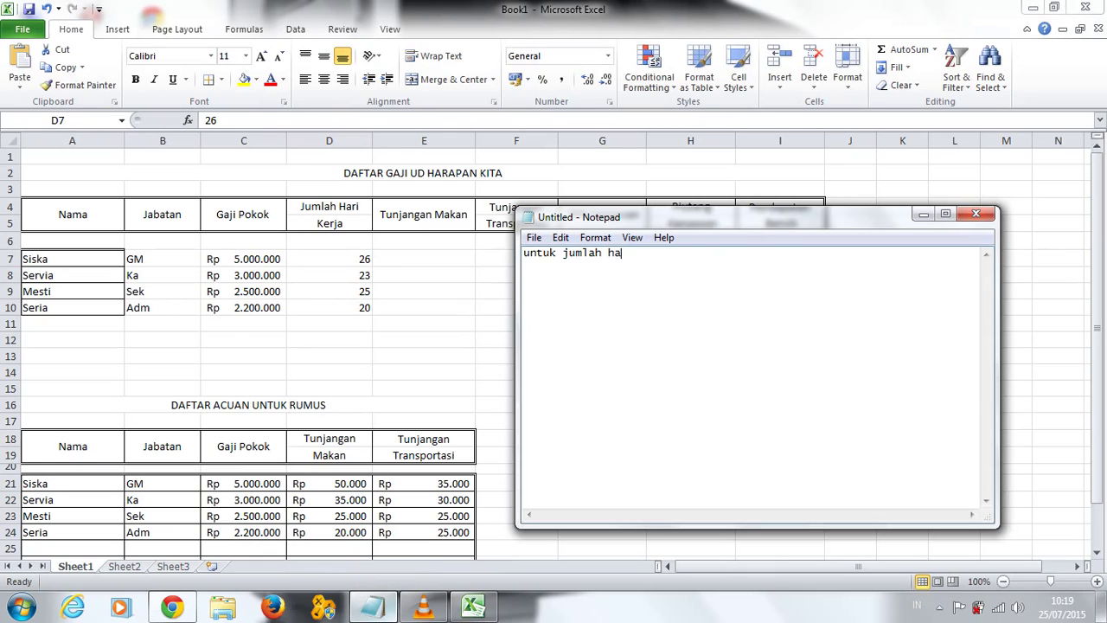
text(ri kerjha ki)
key(BackSpace)
key(BackSpace)
key(BackSpace)
text(ja k)
text(ita isi asal )
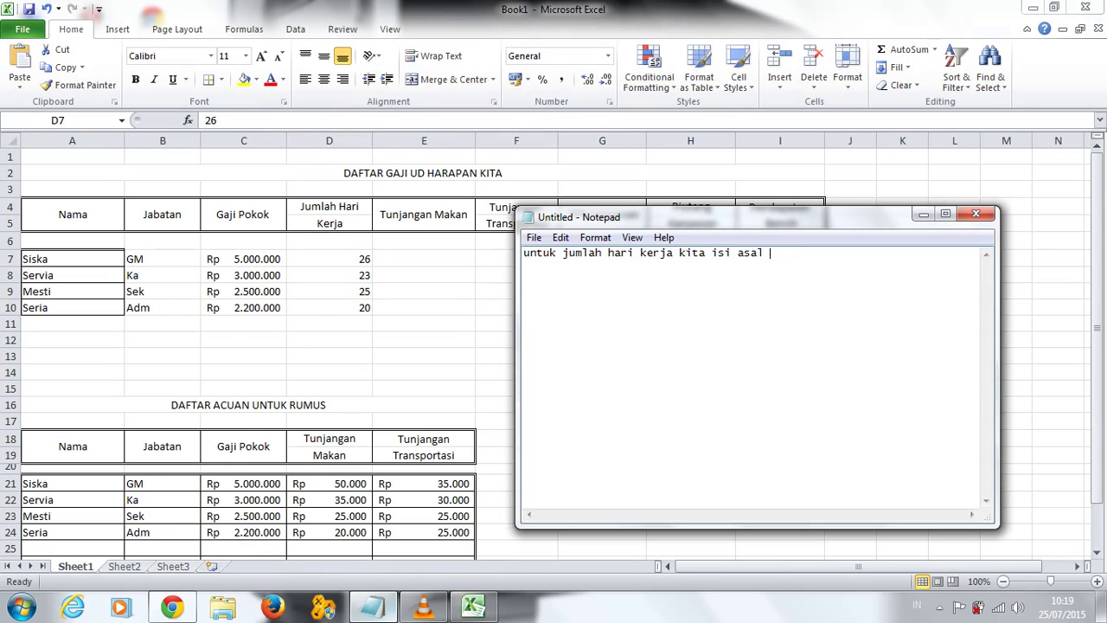
text(sa)
text(ja dul)
text(u)
key(Return)
key(ctrl+a)
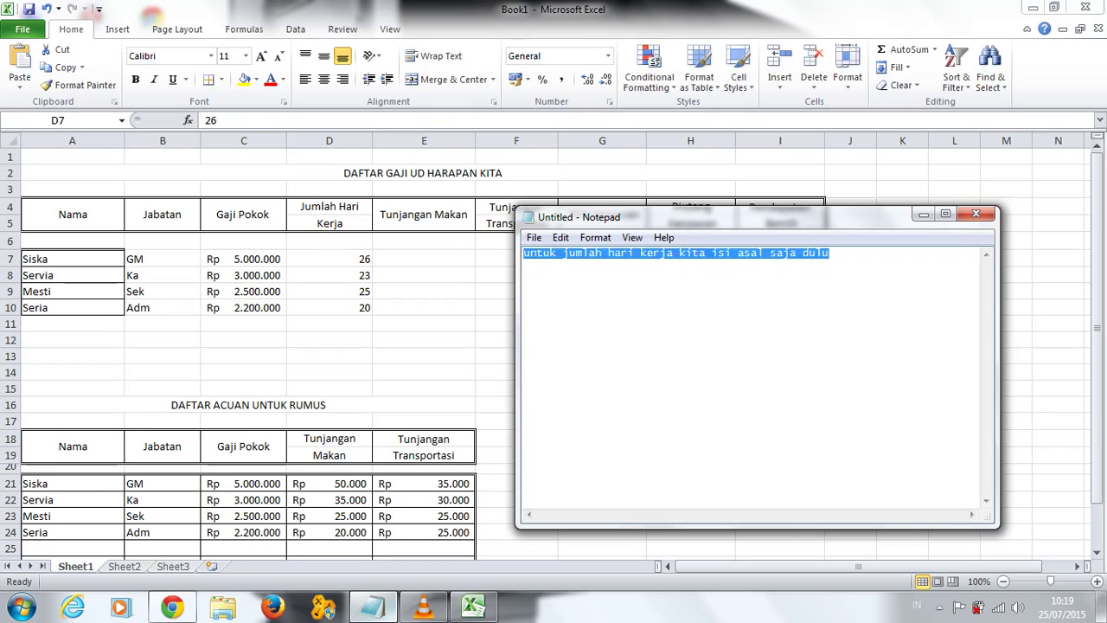
key(BackSpace)
key(alt+Tab)
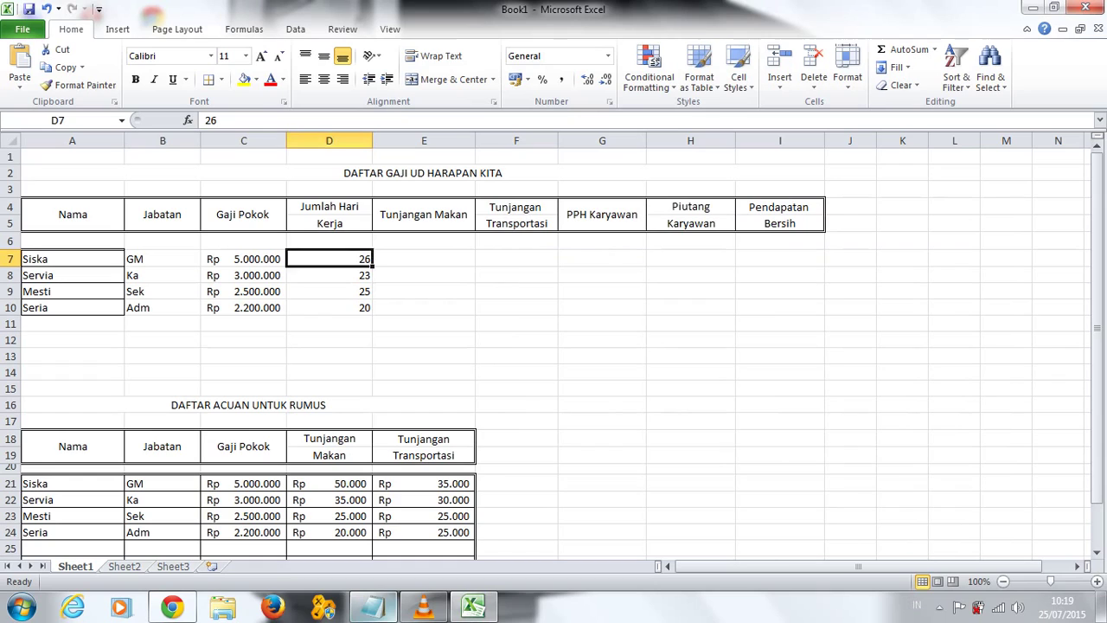
Step: Enter meal allowance formulas =D7*D21 in E7 and =D8*D22 in E8
click(424, 258)
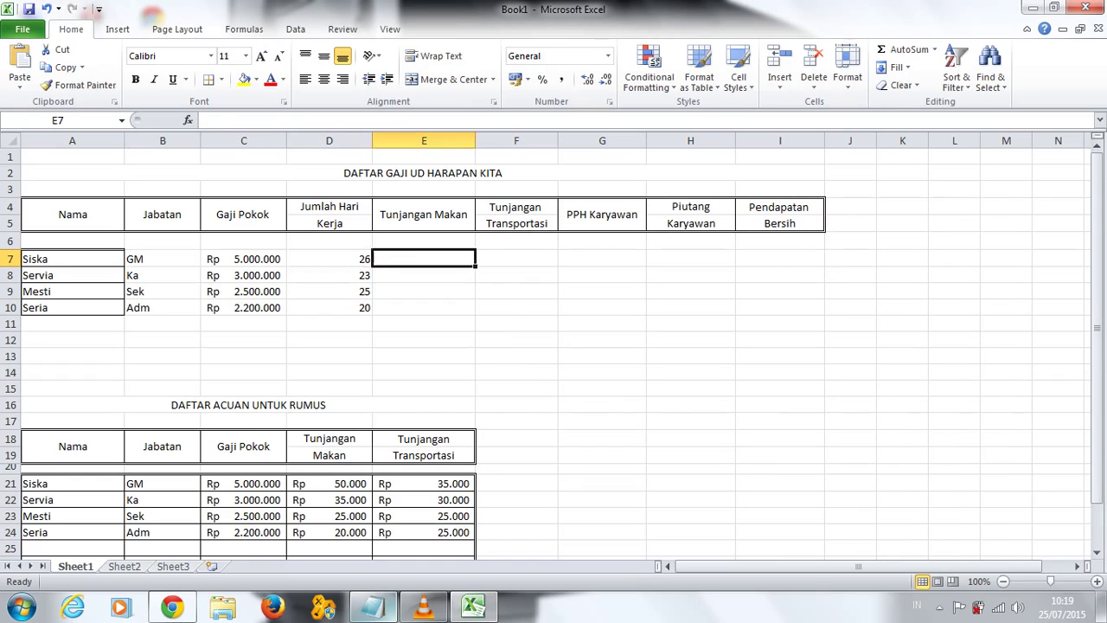
text(=)
key(Left)
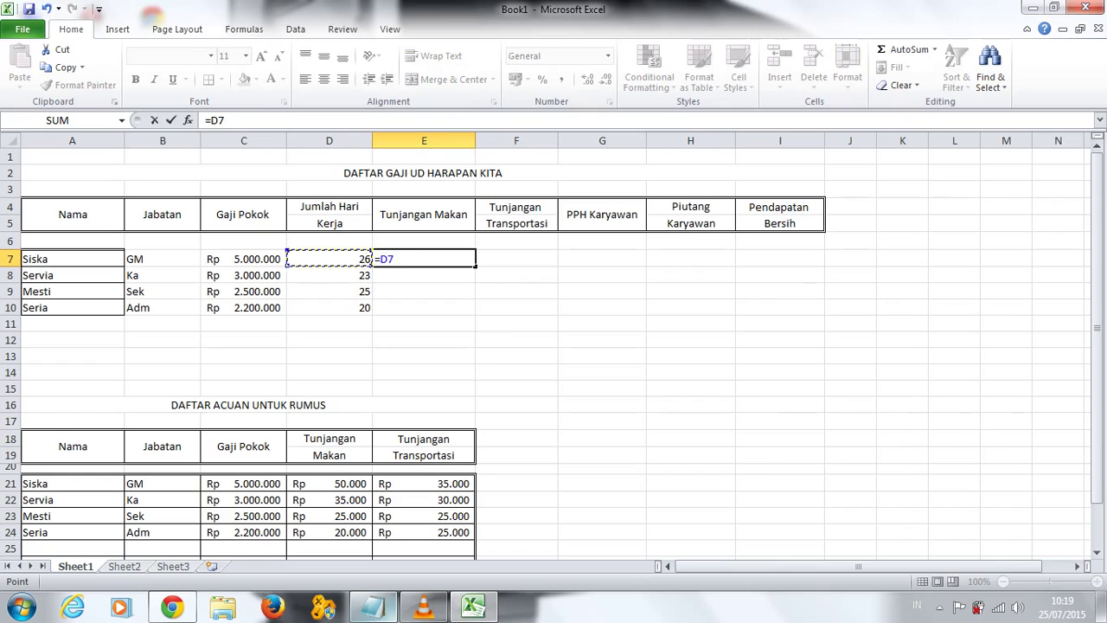
text(*)
click(329, 483)
key(Return)
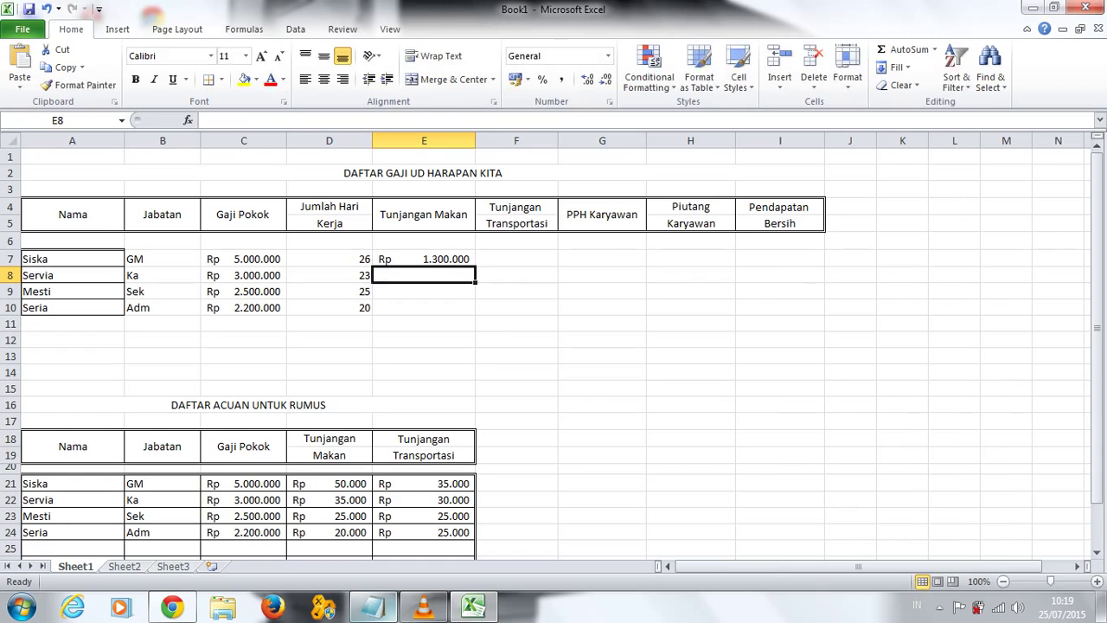
text(=)
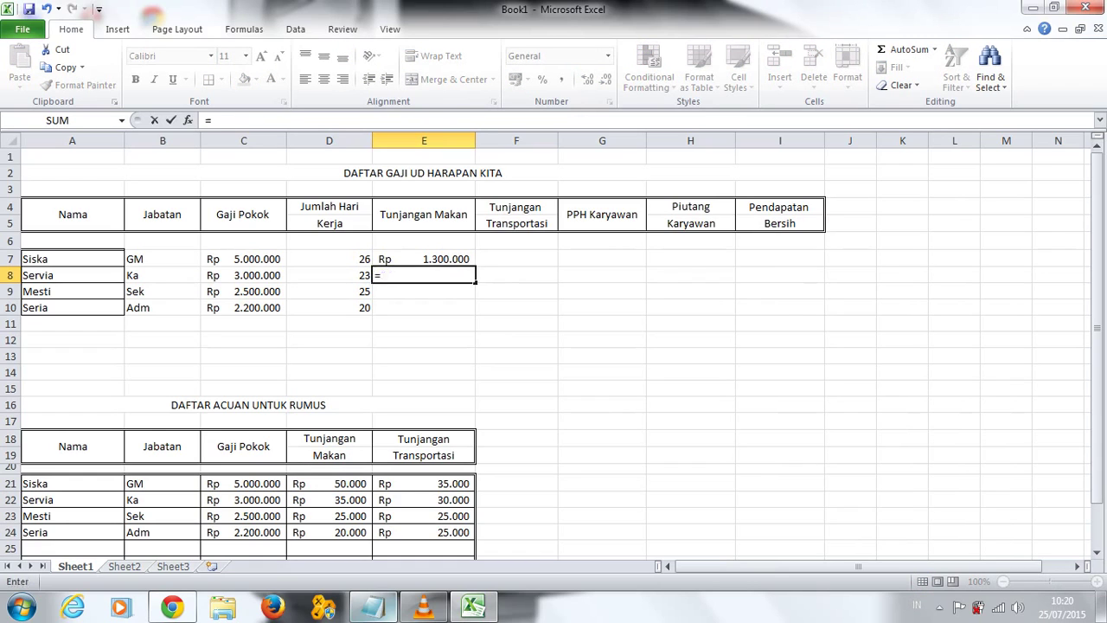
click(329, 275)
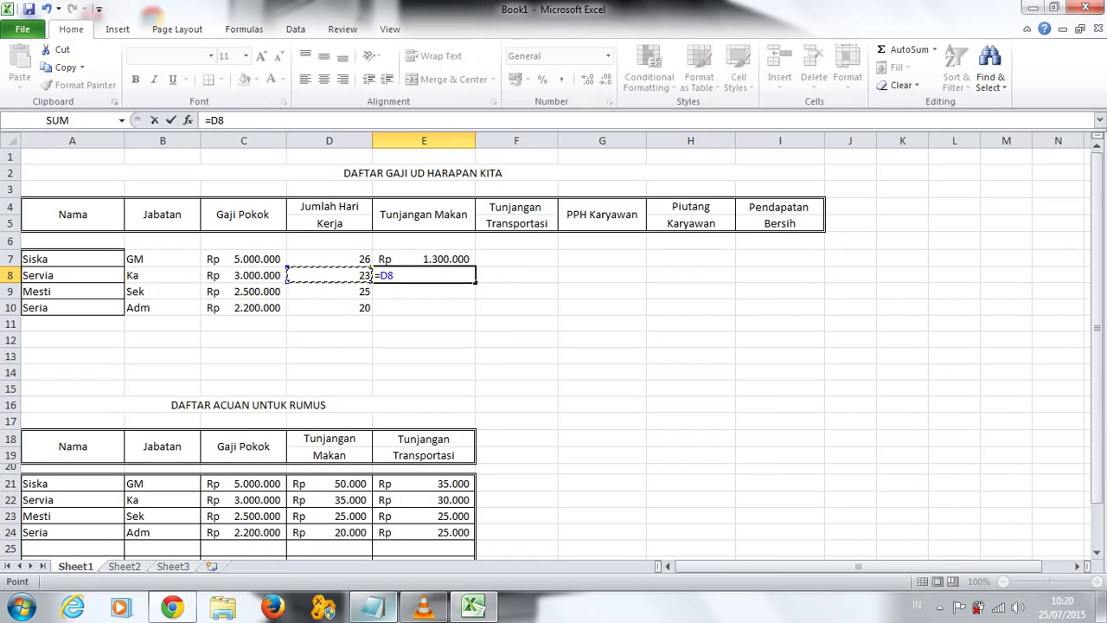
text(*D22)
key(Return)
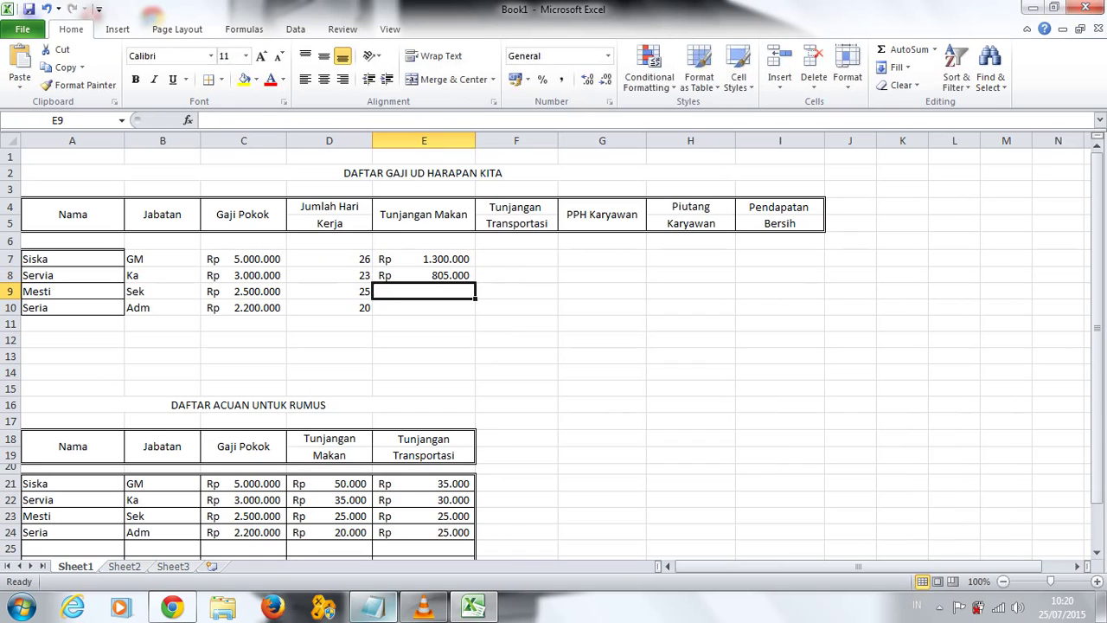
Step: Enter =D9*D23 in E9 and =D10*D24 in E10, giving 625.000 and 400.000
text(=*)
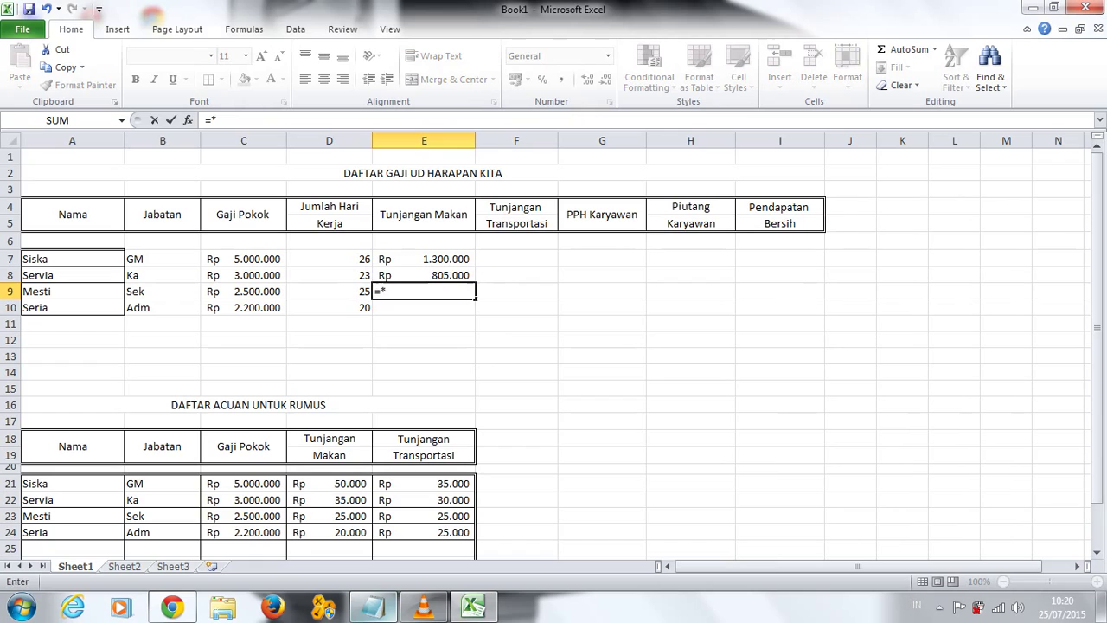
key(BackSpace)
click(329, 292)
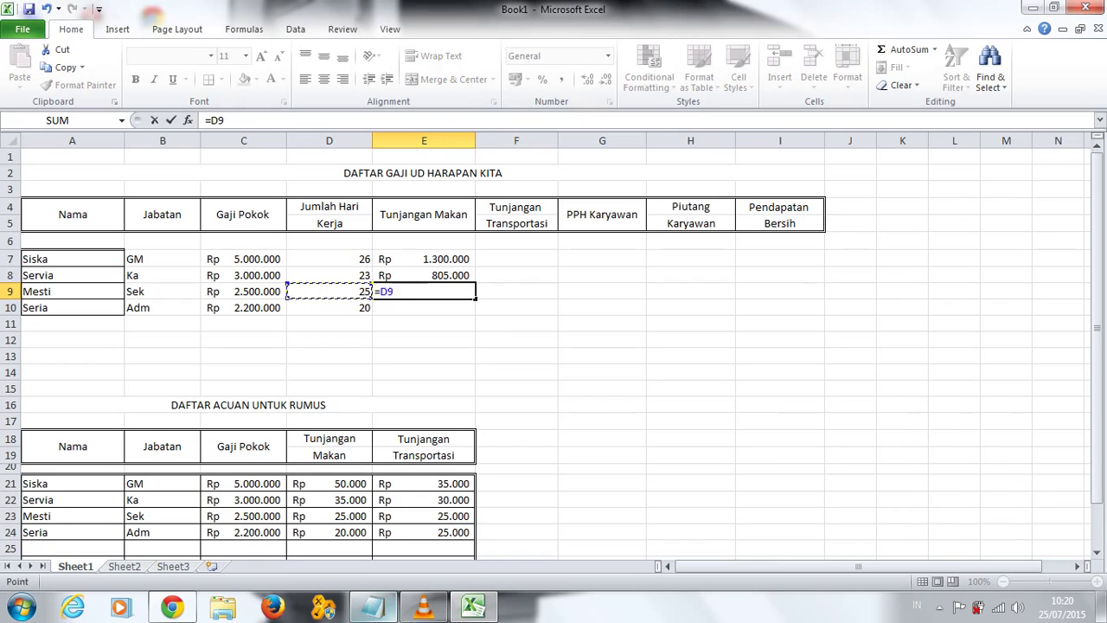
text(*)
text(D23)
key(Return)
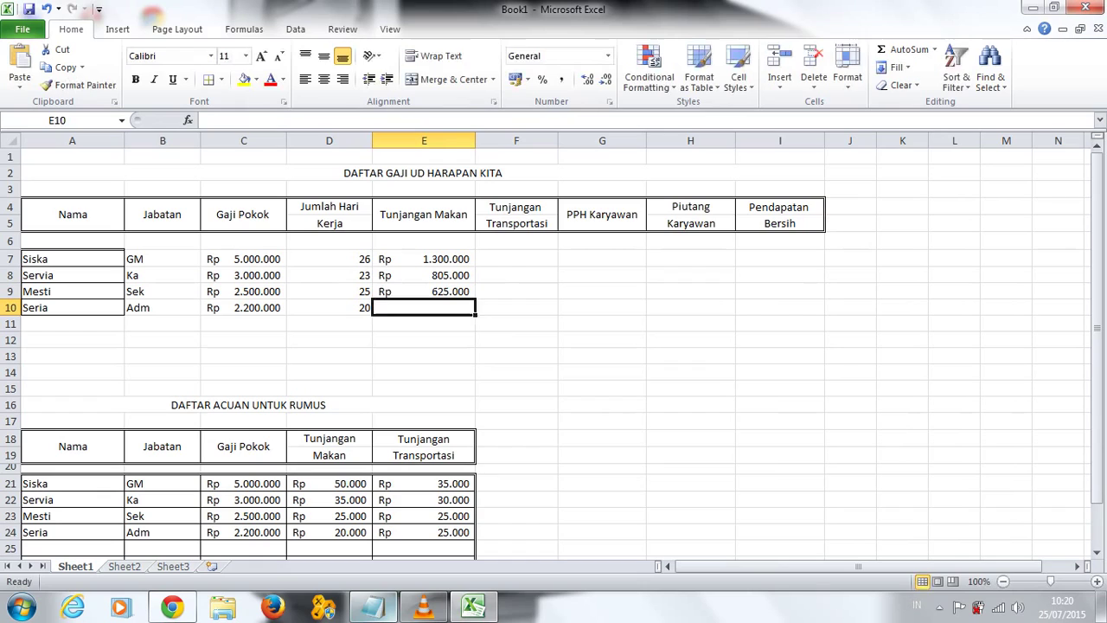
text(=)
key(Left)
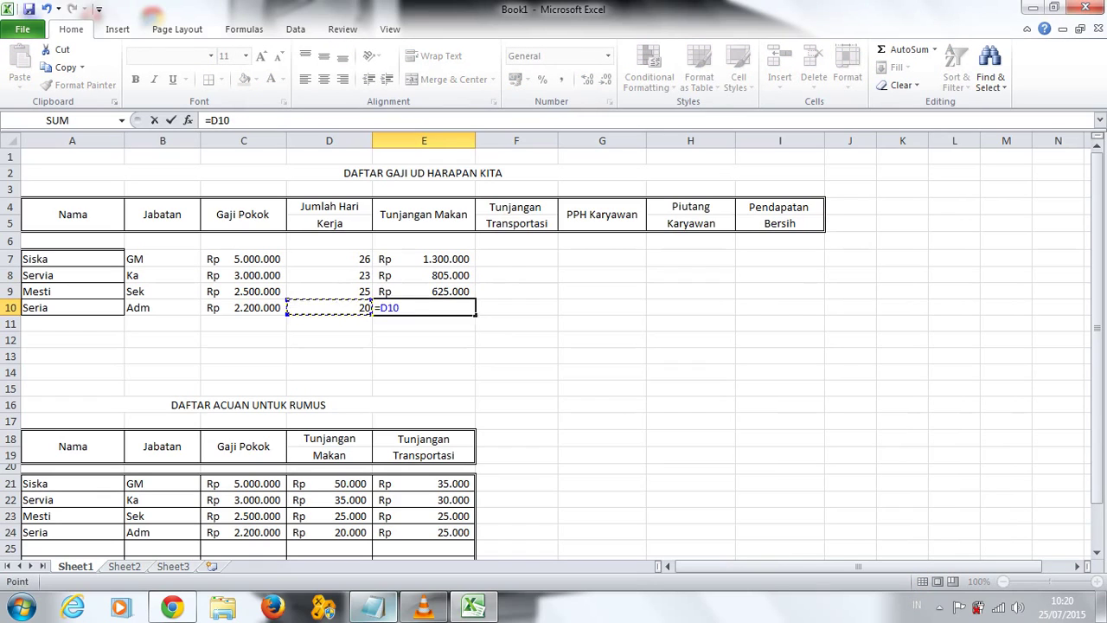
text(*)
click(328, 532)
key(Return)
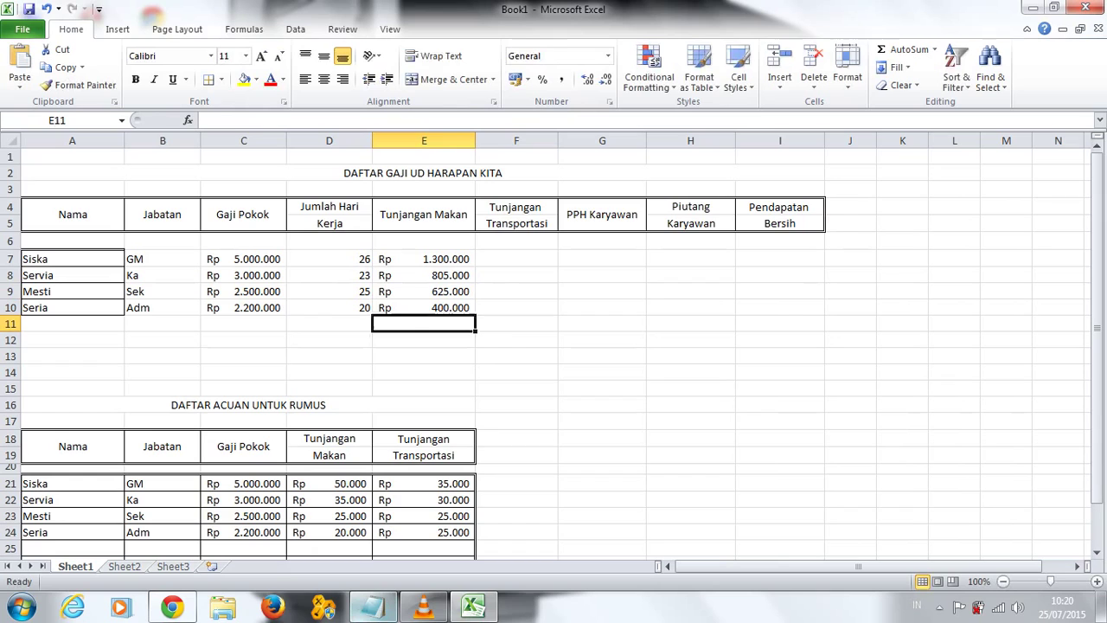
click(423, 275)
click(517, 258)
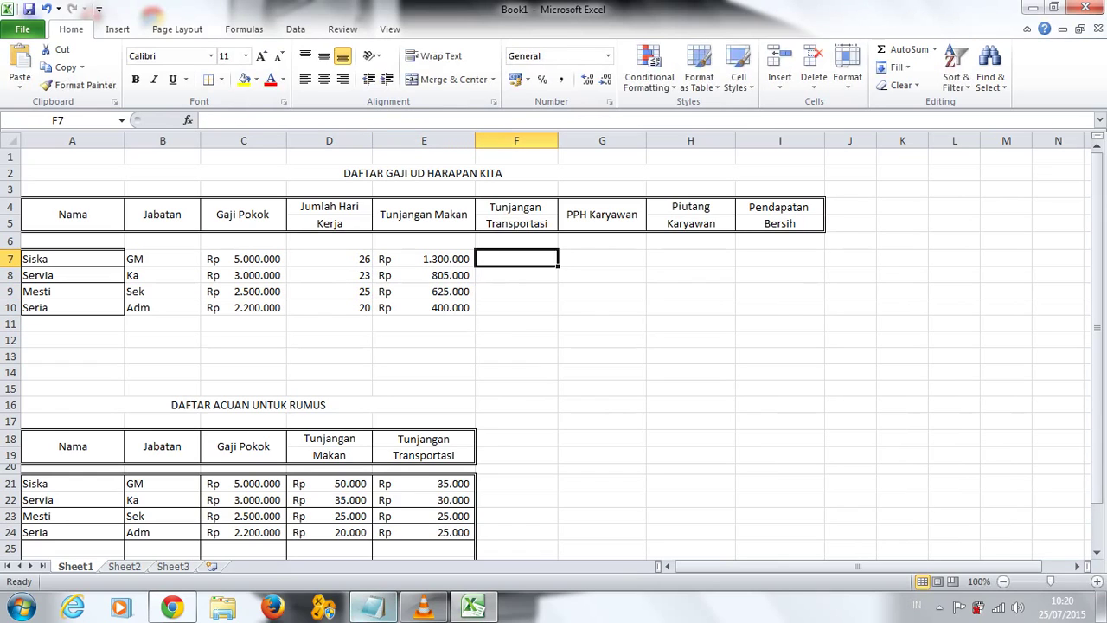
Step: Enter transport allowance formulas =D7*E21 and =D8*E22 in F7 and F8 (910.000, 690.000)
text(=)
key(Left)
key(Left)
text(*)
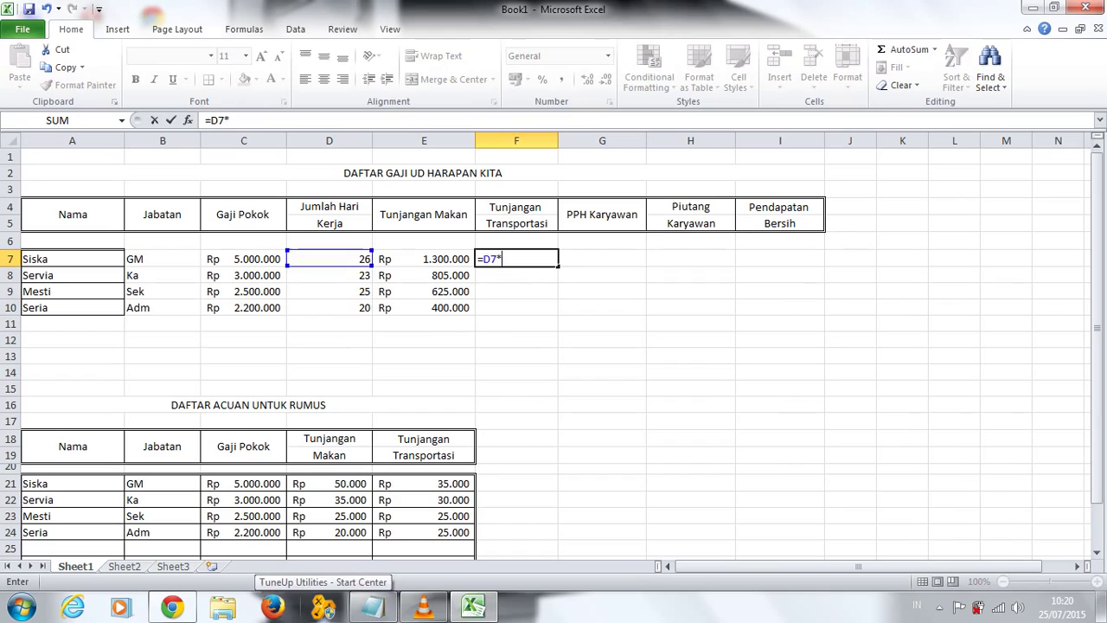
click(424, 484)
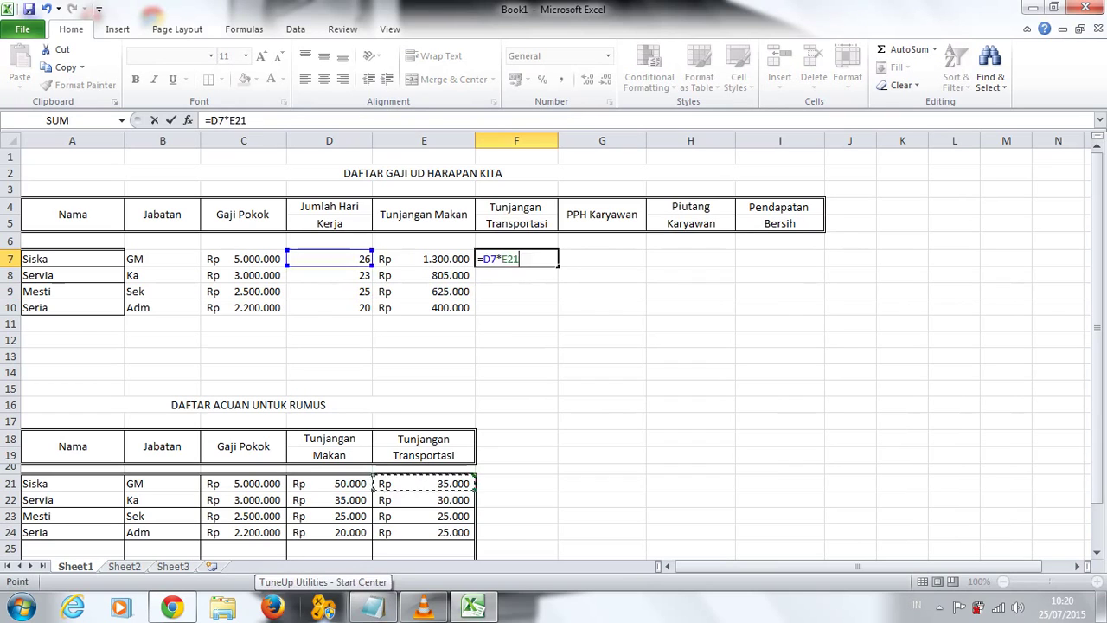
key(Return)
text(=)
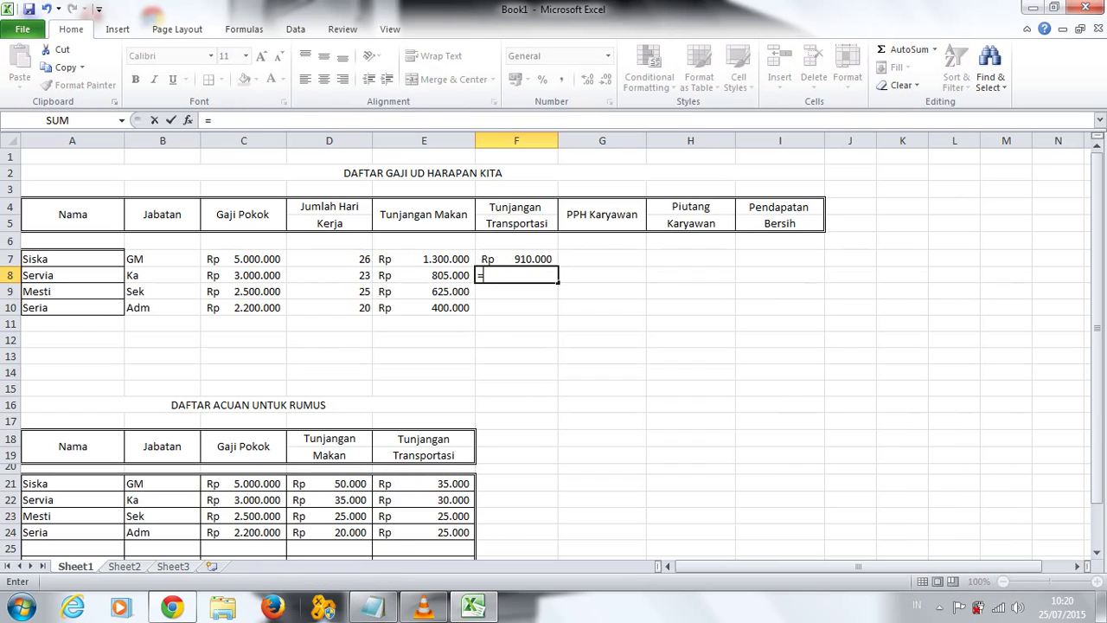
click(423, 275)
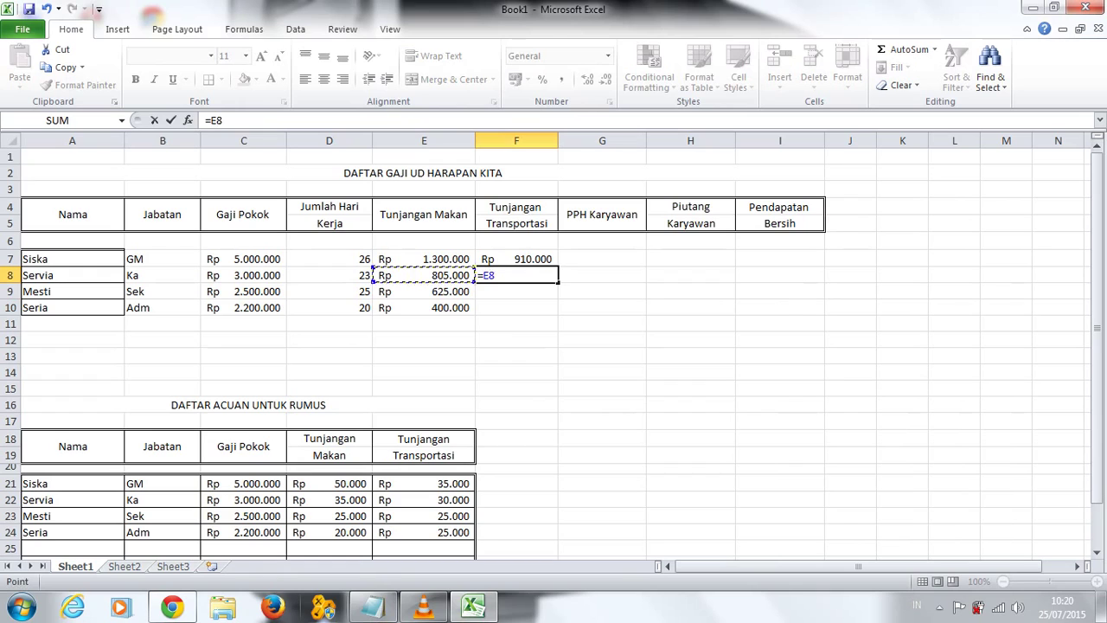
key(Left)
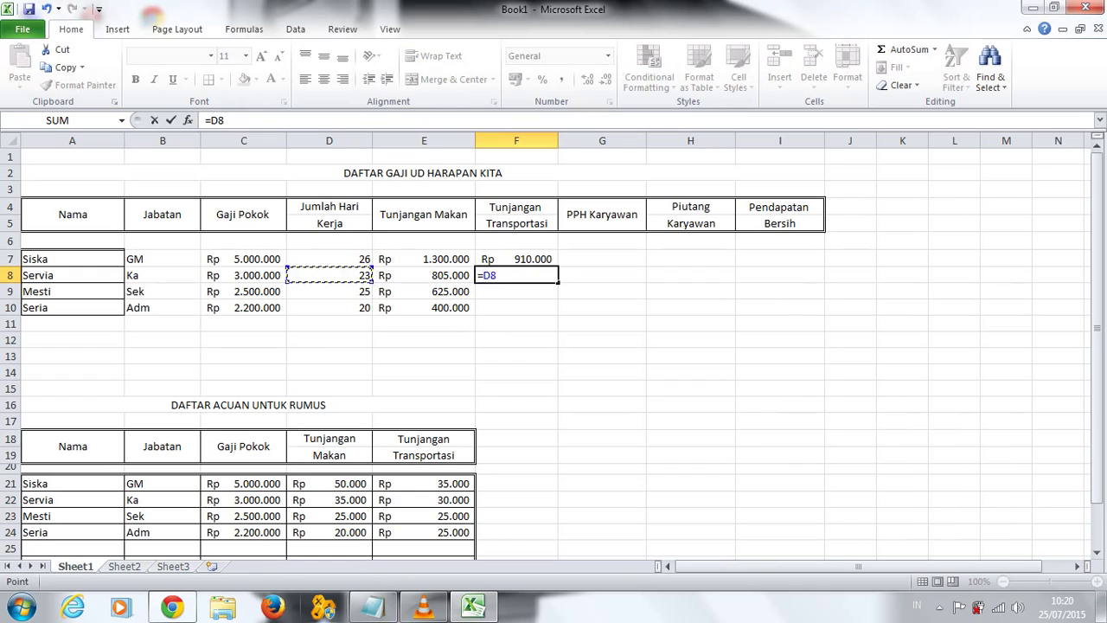
text(*)
click(423, 500)
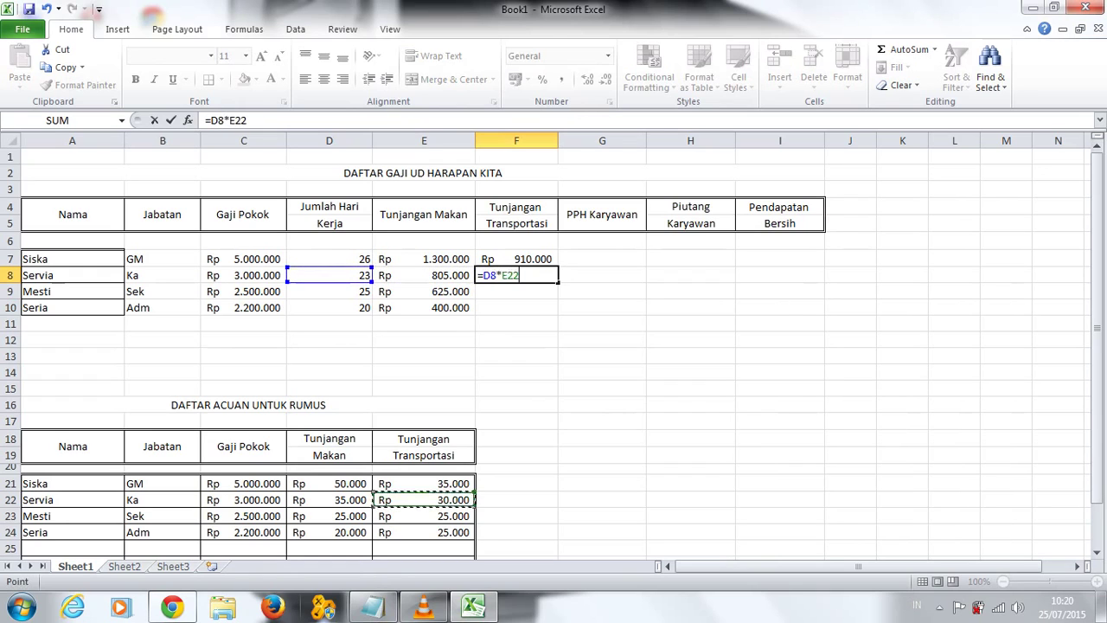
key(Return)
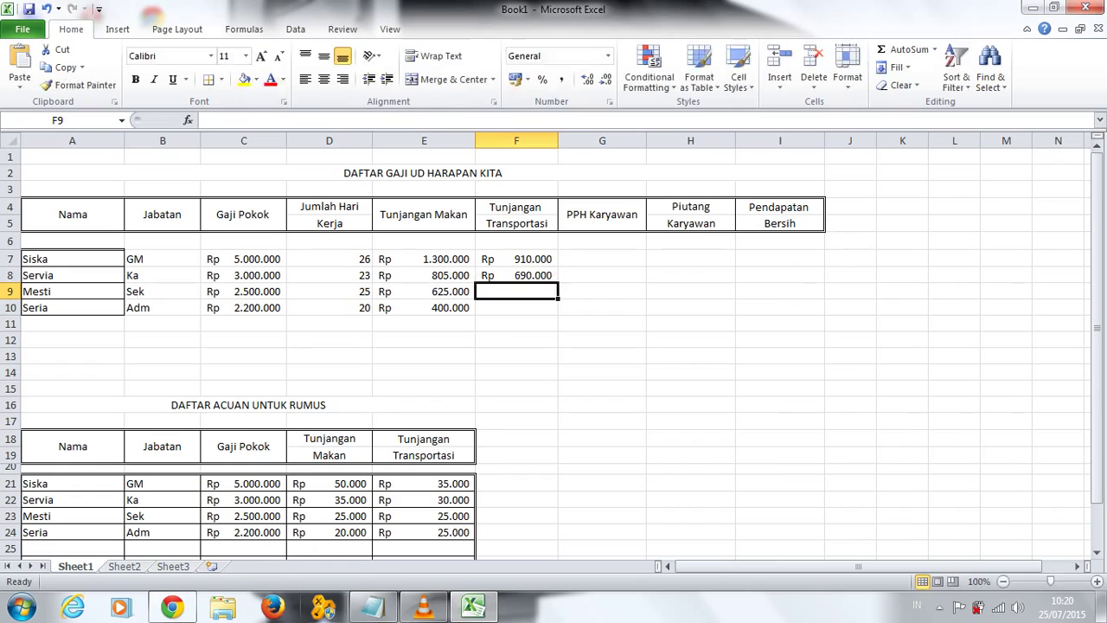
Step: Enter =D9*E23 and =D10*E24 in F9 and F10, giving 625.000 and 500.000
text(=E9)
click(329, 291)
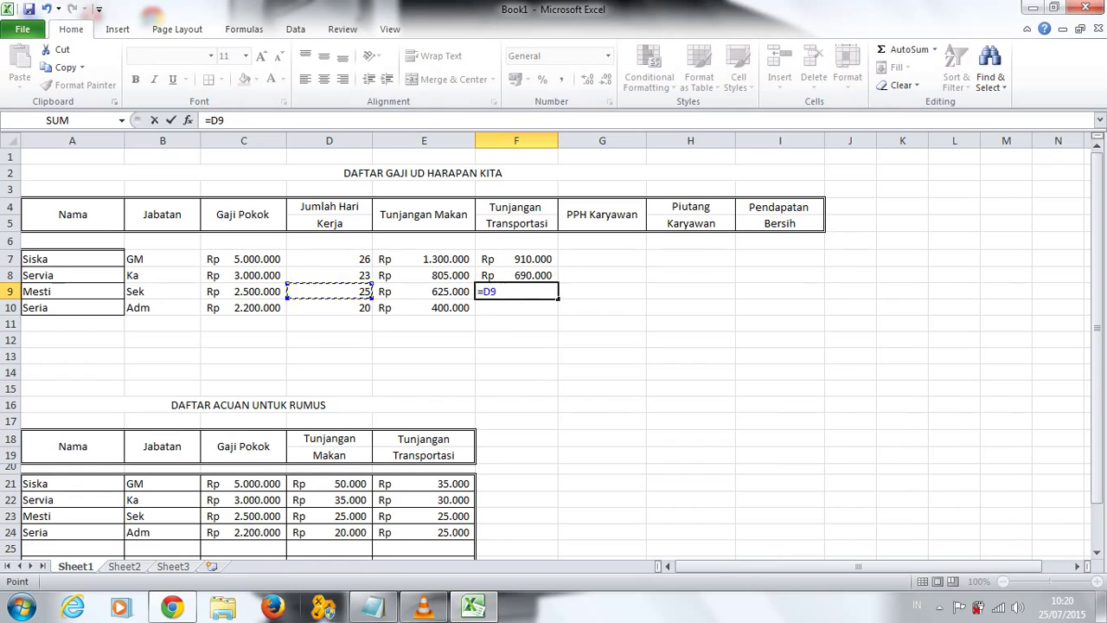
text(*)
text(E23)
key(Return)
text(=)
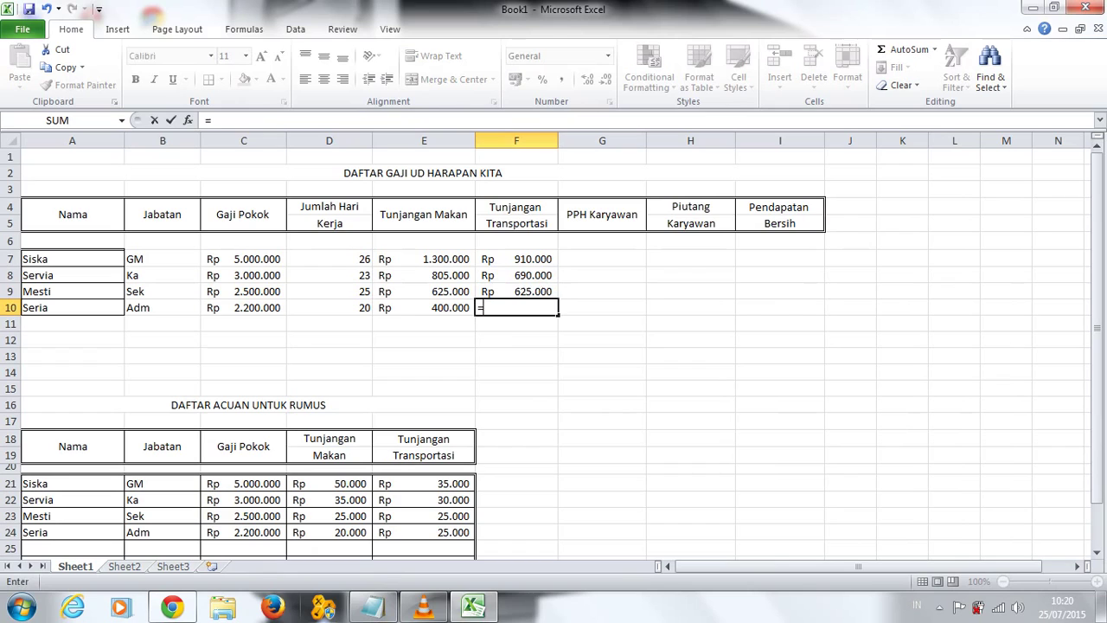
click(329, 307)
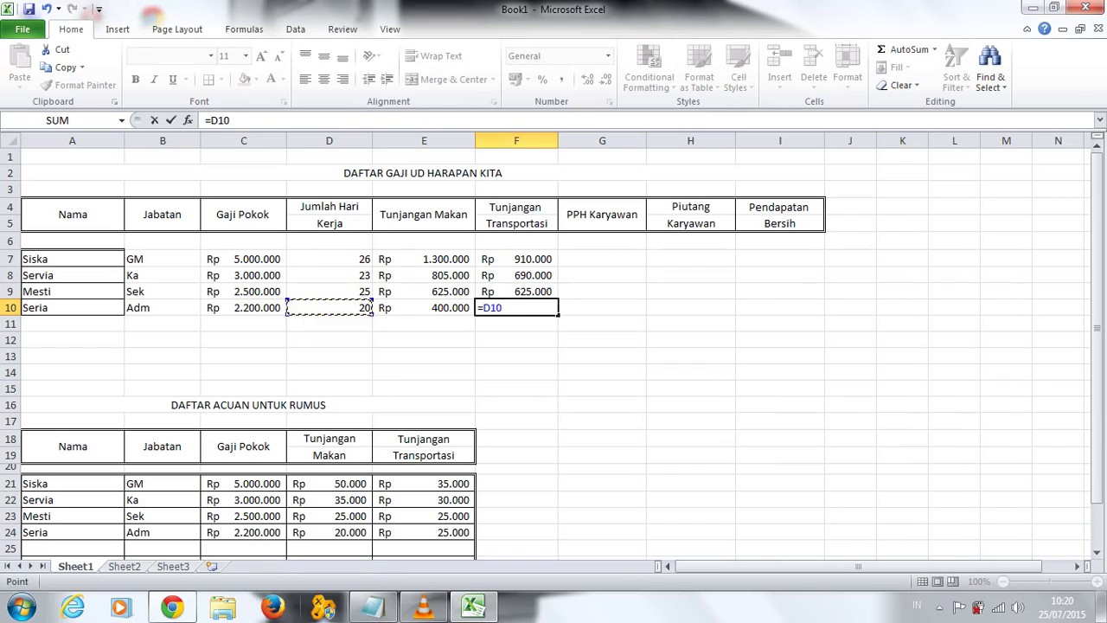
text(*)
click(424, 532)
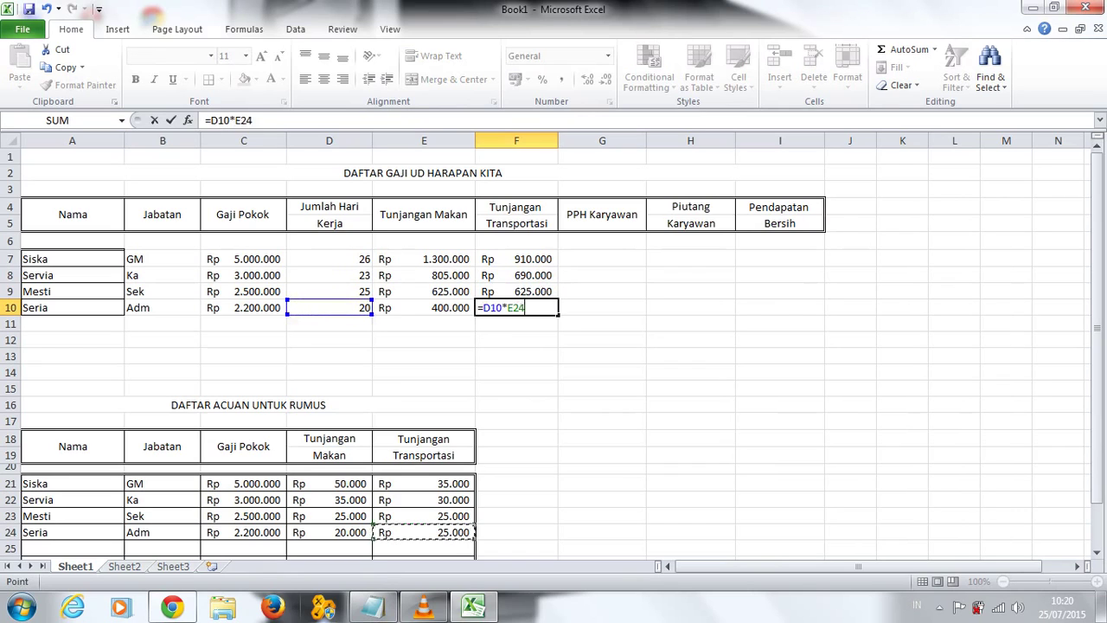
key(Return)
Step: Start the PPH Karyawan formula =C7 in G7, then switch to a blank Notepad note
click(602, 259)
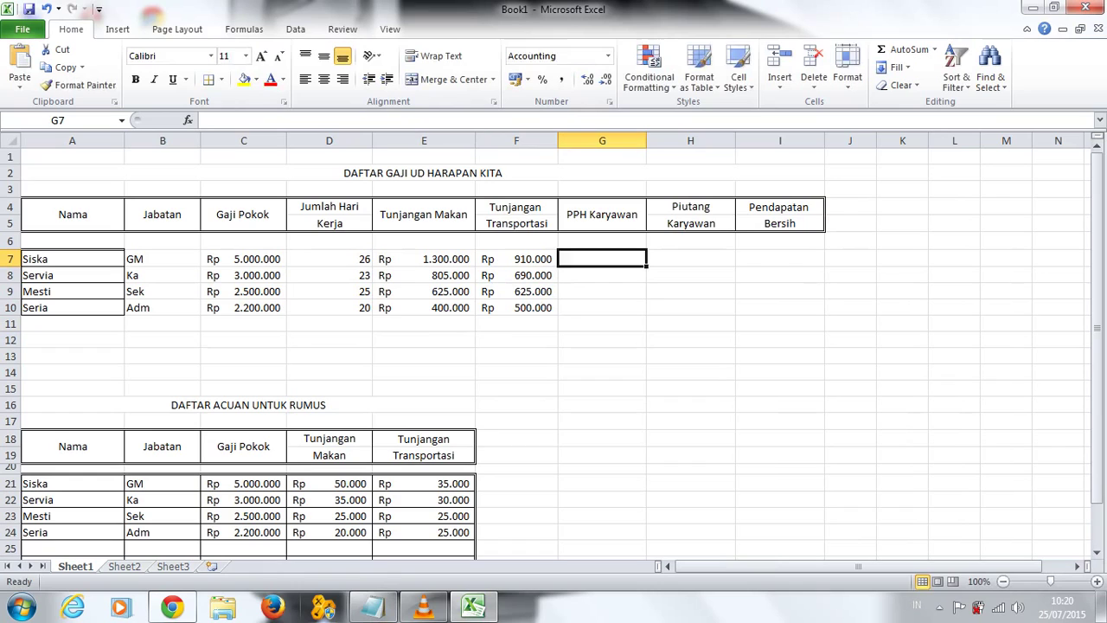
text(=)
text(=)
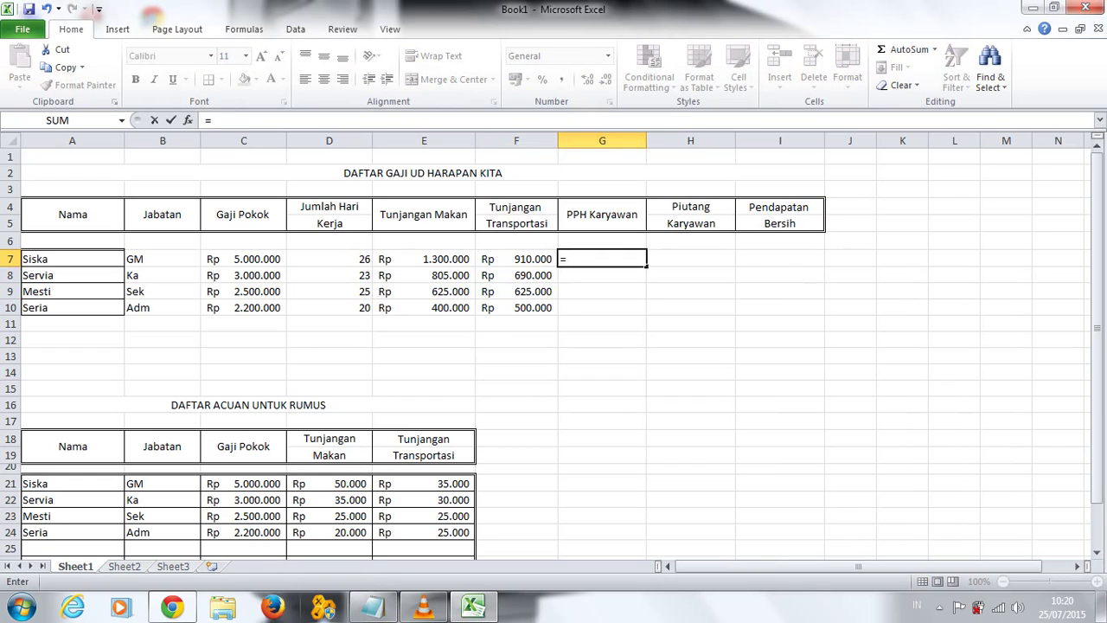
click(423, 258)
click(243, 259)
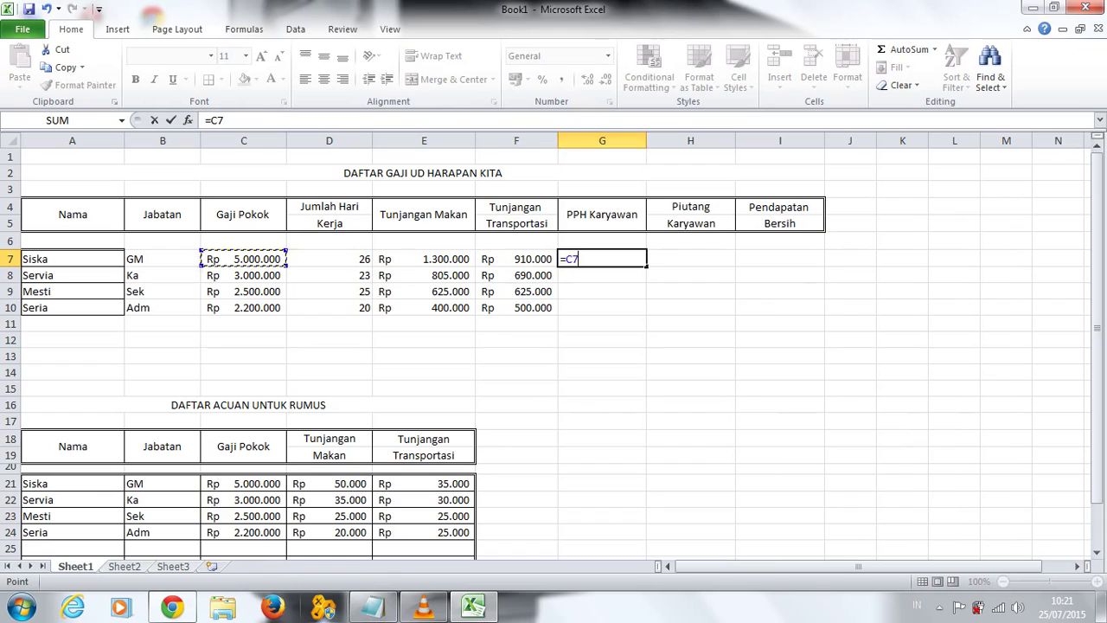
key(alt+Tab)
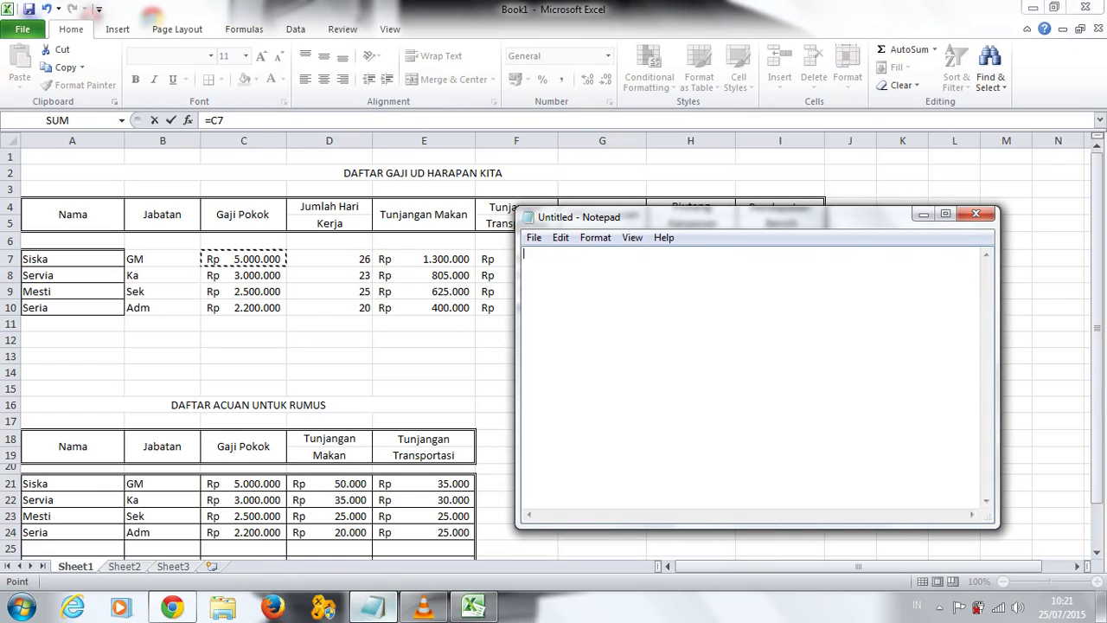
Step: Write the note 'untuk pph kita asal kan saya sebesar 10 % dari gaji pokok' and return to Excel
text(untuk )
text(pph k)
text(ita asal kan)
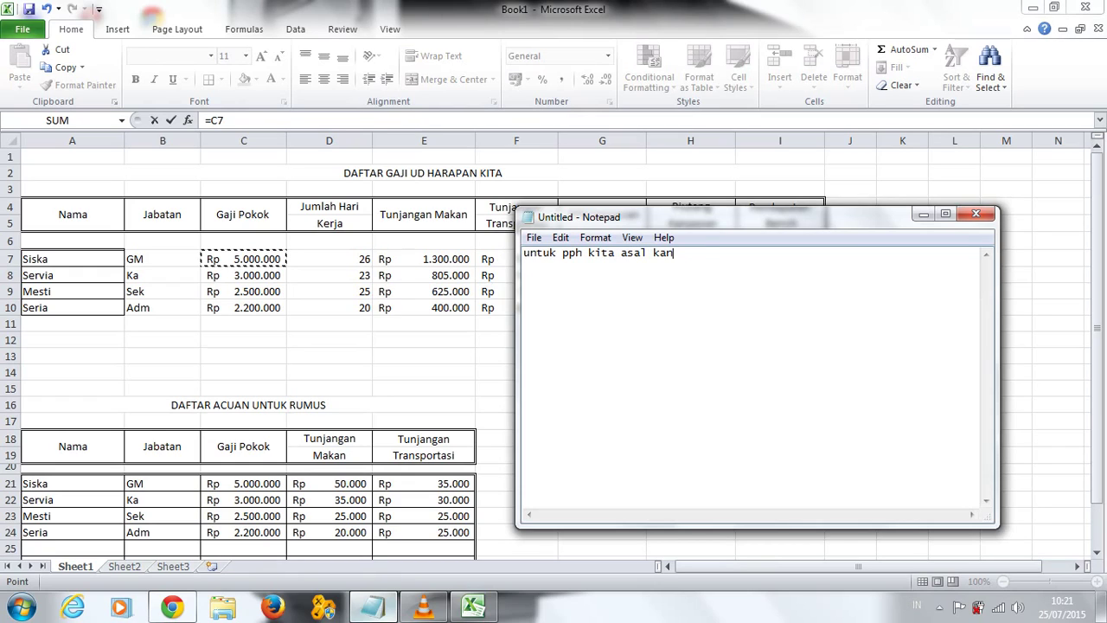
text( saya )
text(sebesar)
text( 10)
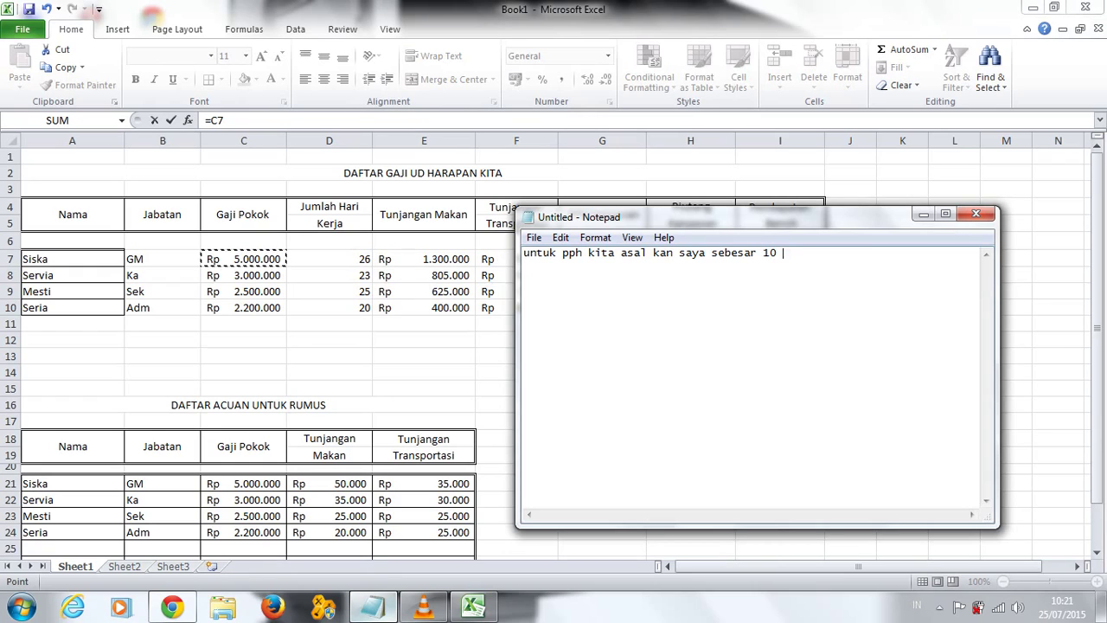
text( % )
text(dari gaji p)
text(okok)
key(Return)
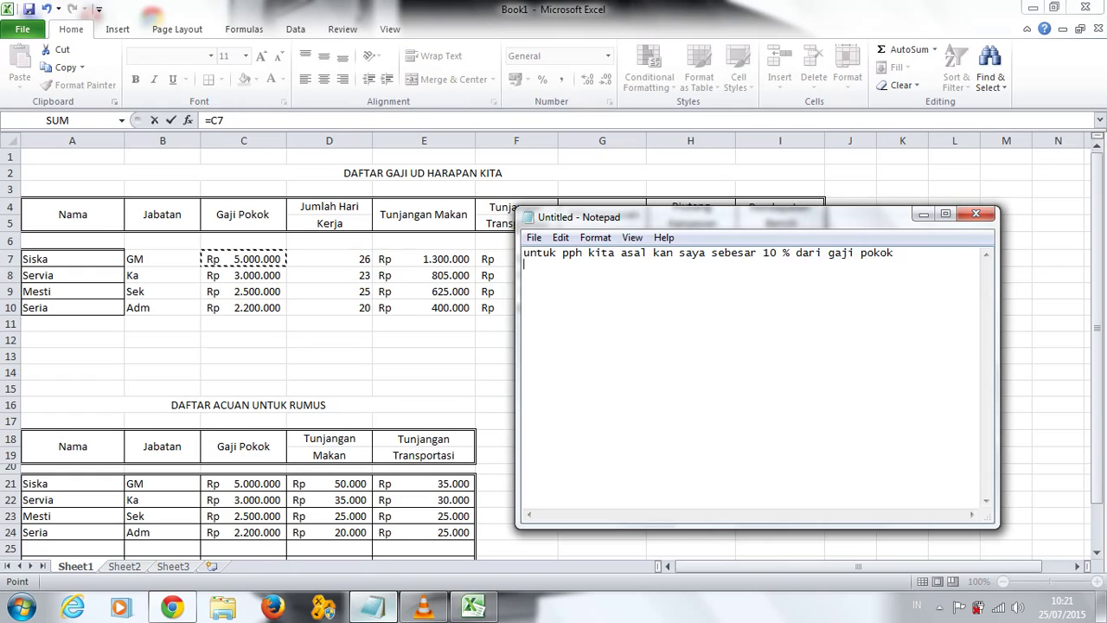
key(ctrl+a)
key(alt+Tab)
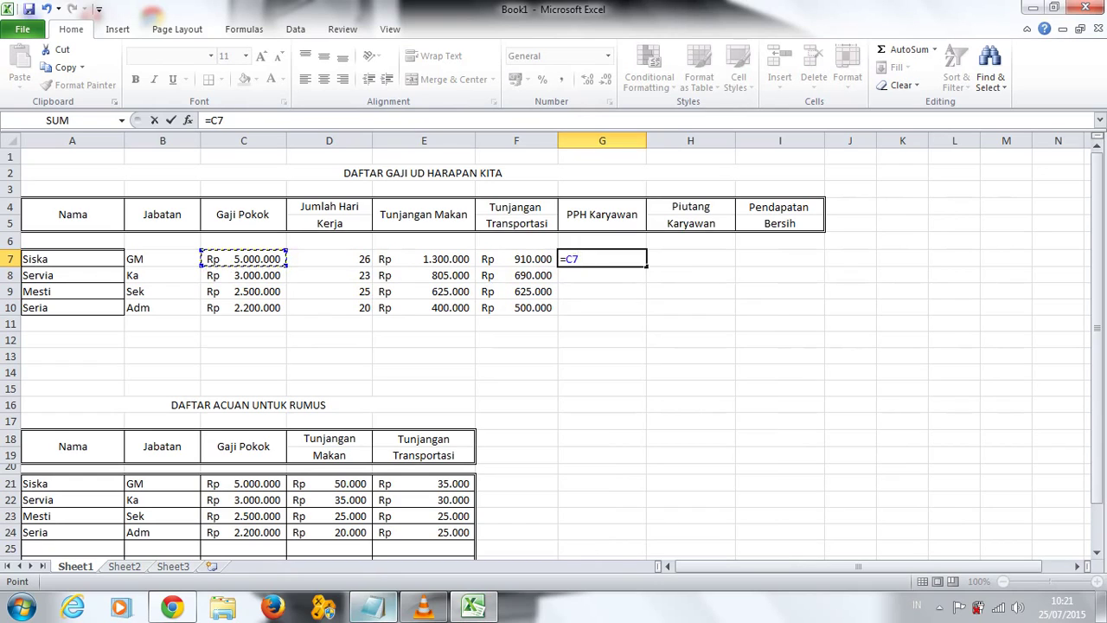
Step: Complete G7 as =C7*10% and copy the PPH formula
text(*10%)
key(Return)
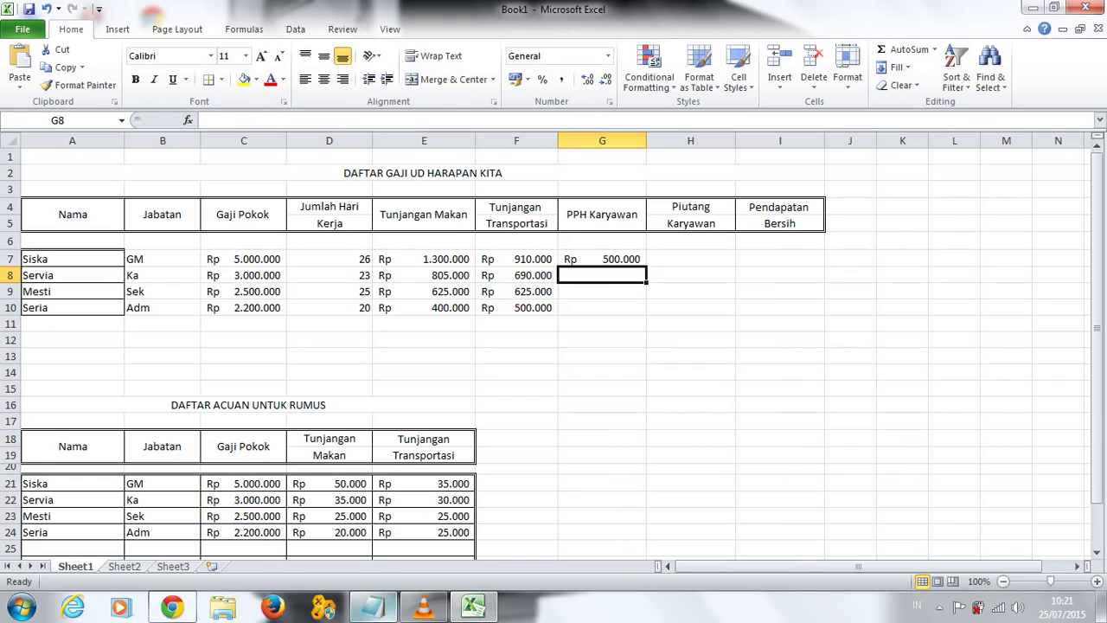
click(602, 259)
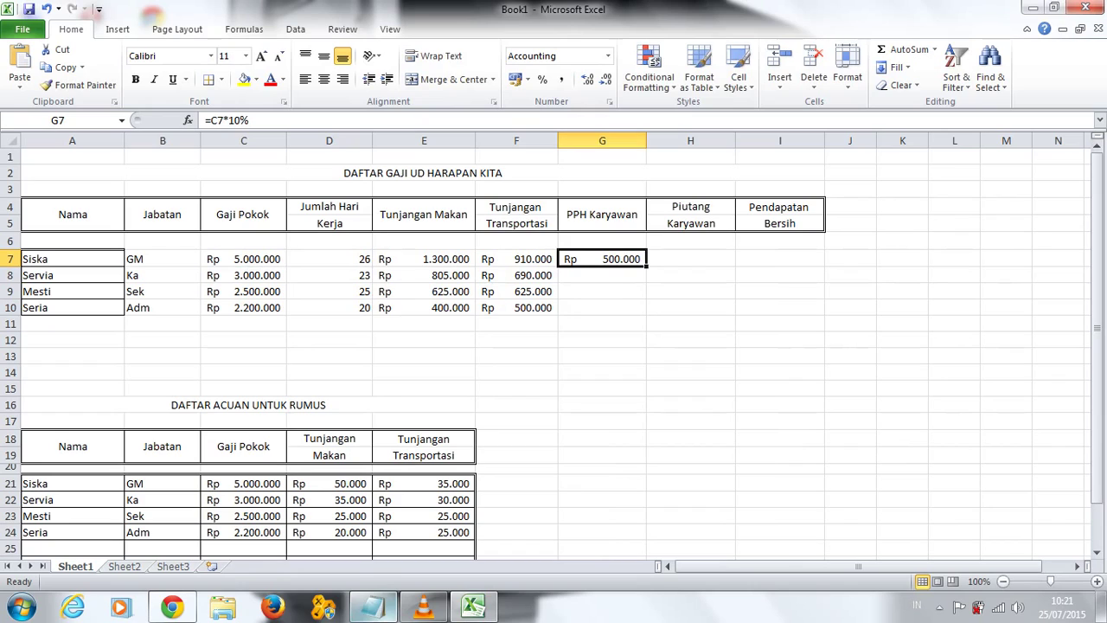
key(ctrl+c)
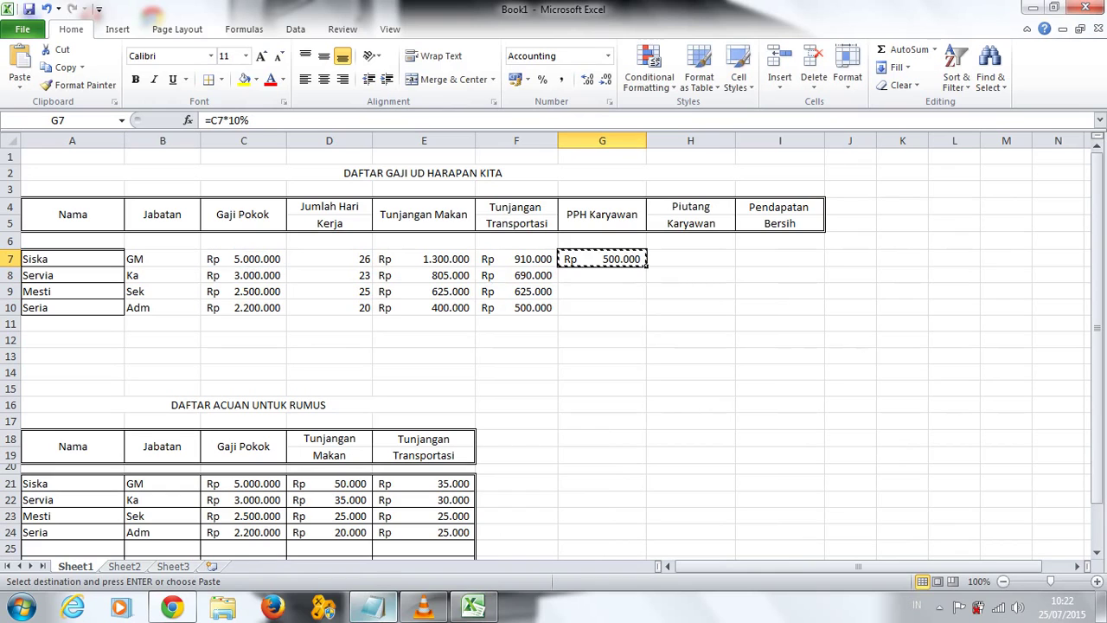
Step: Paste the PPH formula into G8:G10, giving 300.000, 250.000 and 220.000
key(super+d)
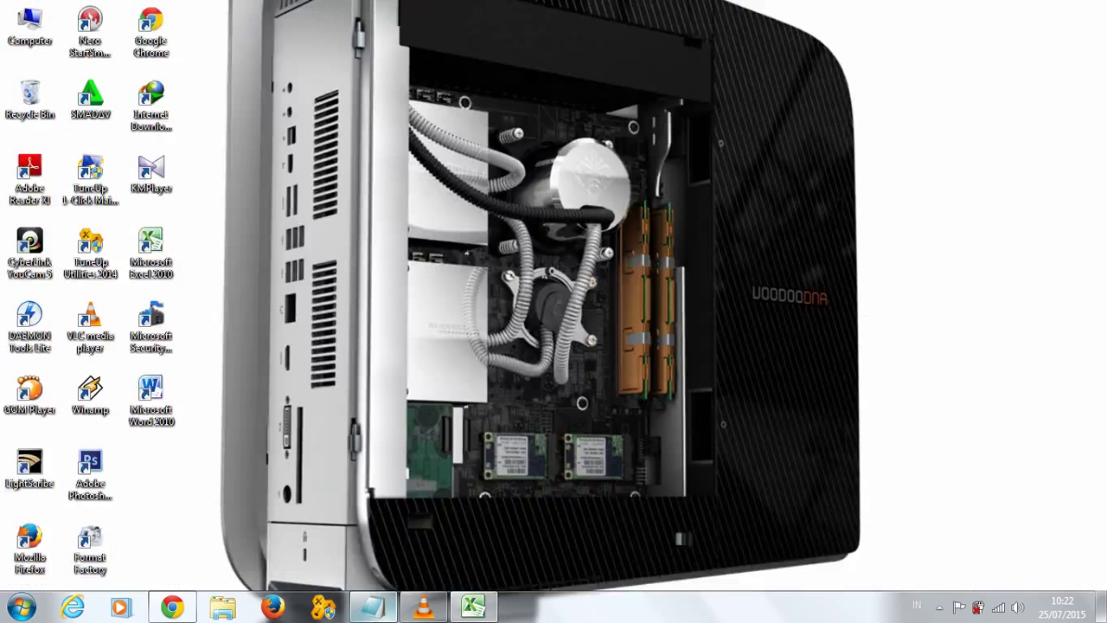
key(super+d)
click(602, 275)
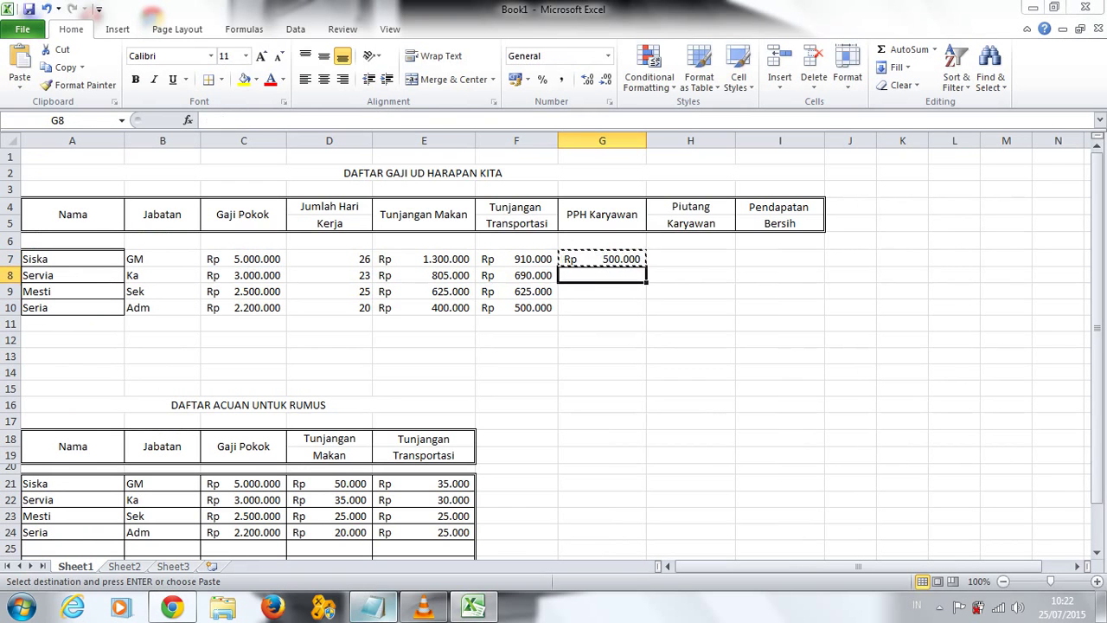
drag(602, 275, 601, 307)
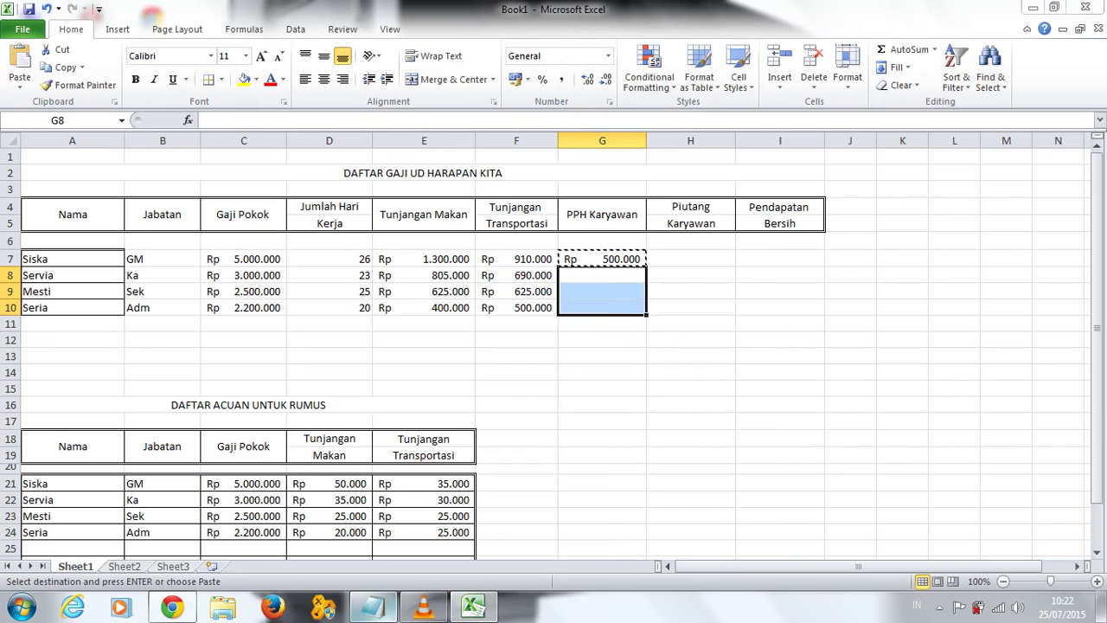
key(Return)
key(ctrl+v)
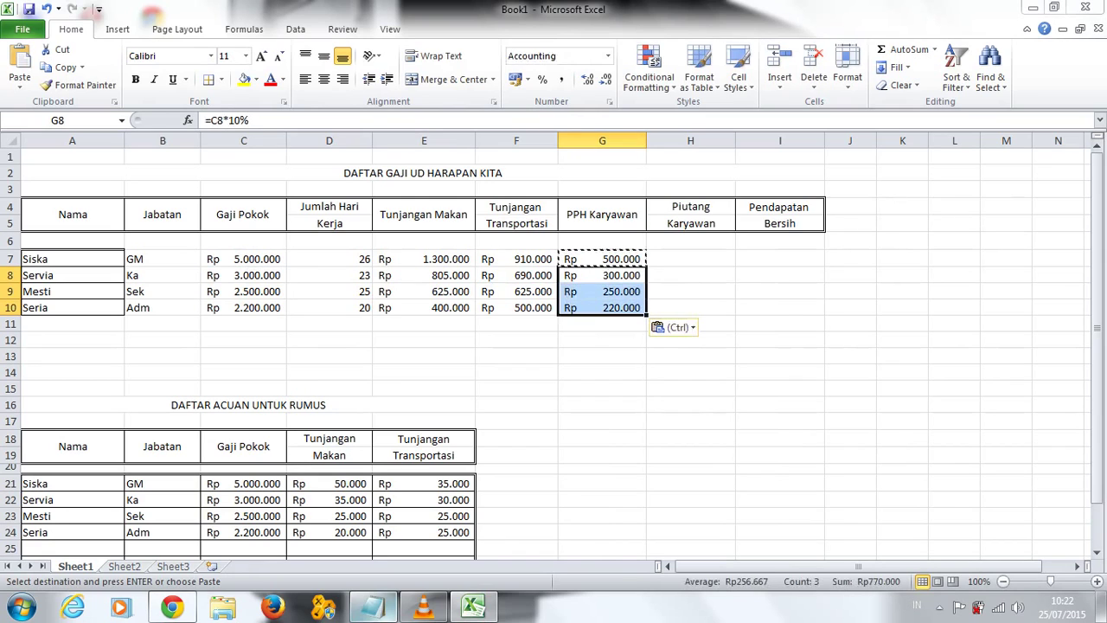
click(690, 258)
Step: Type the Piutang amounts 2000000, 1500000, 500000 and 200000 into H7 through H10
text(=)
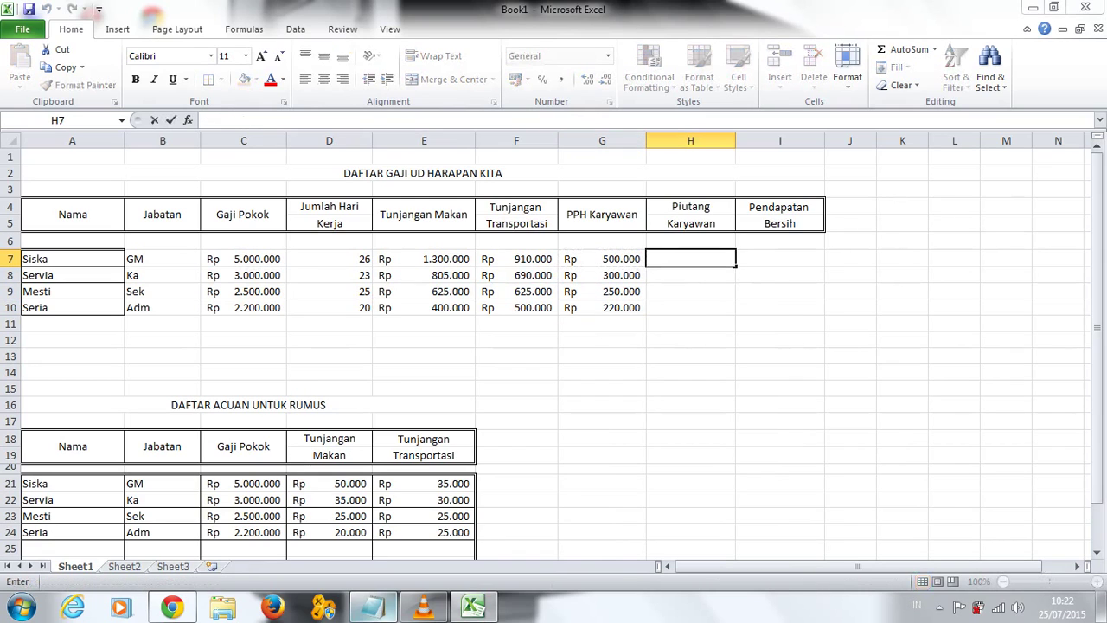
key(Down)
key(Down)
key(Escape)
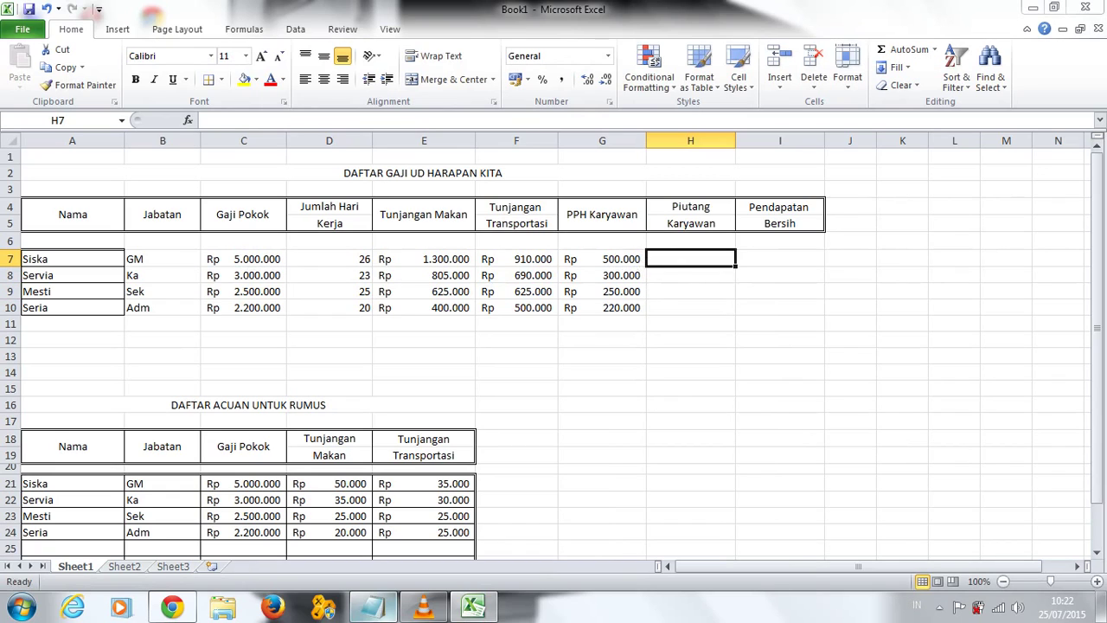
text(2)
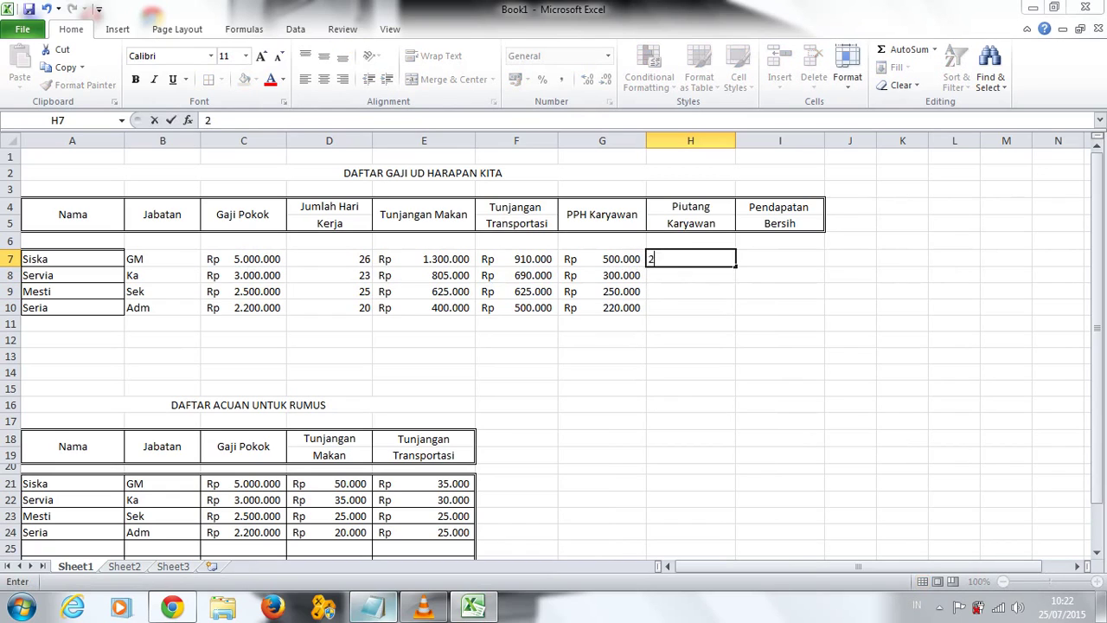
text(0000)
text(00)
key(Return)
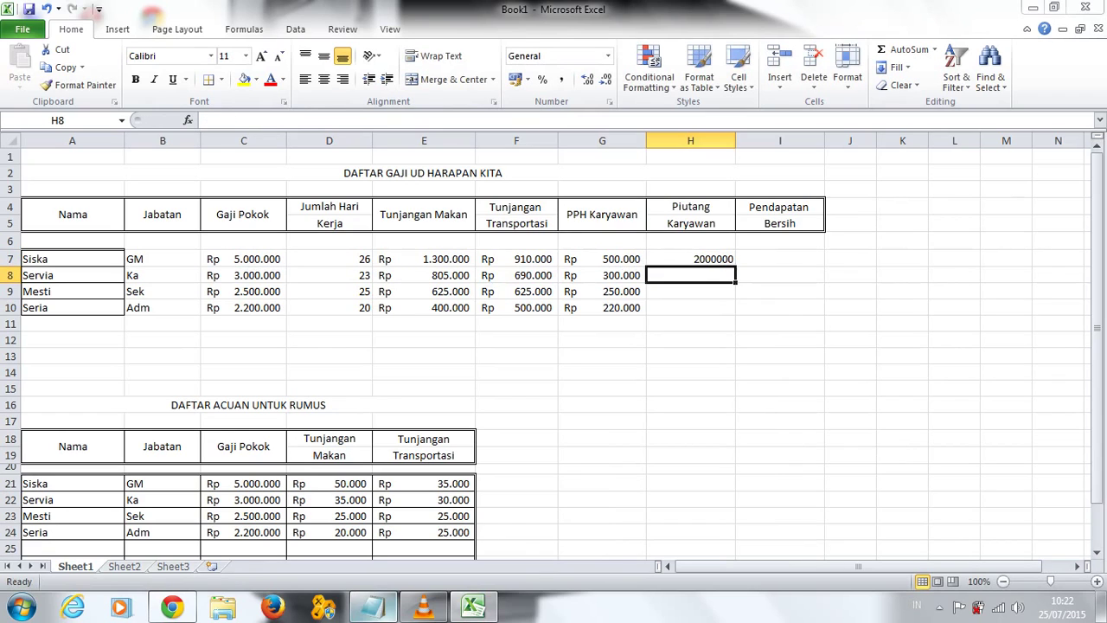
text(15)
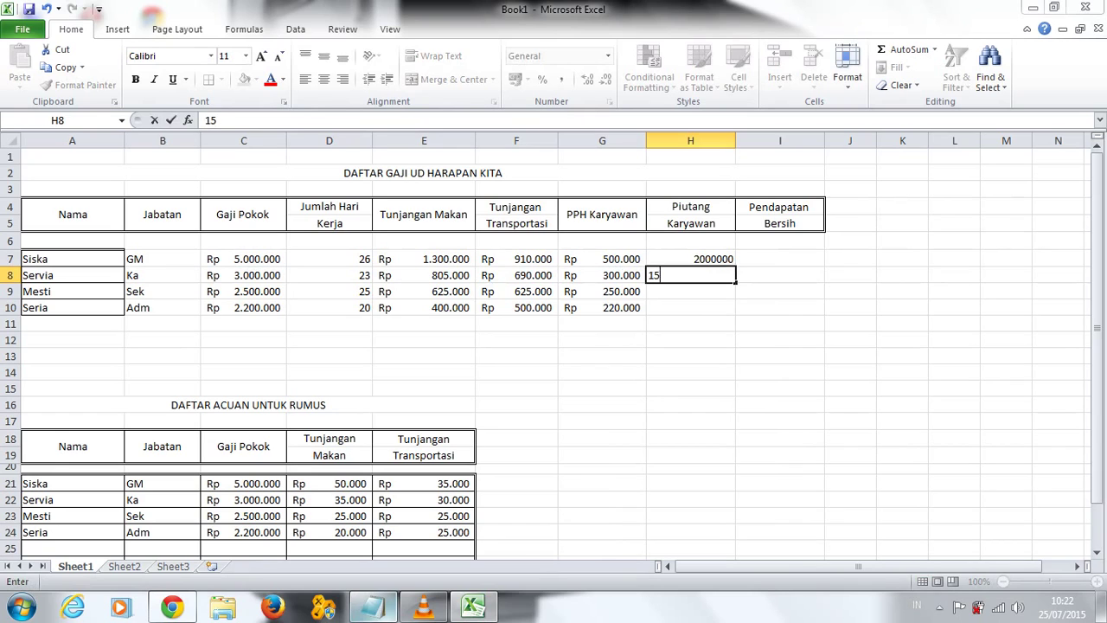
text(00000)
key(Return)
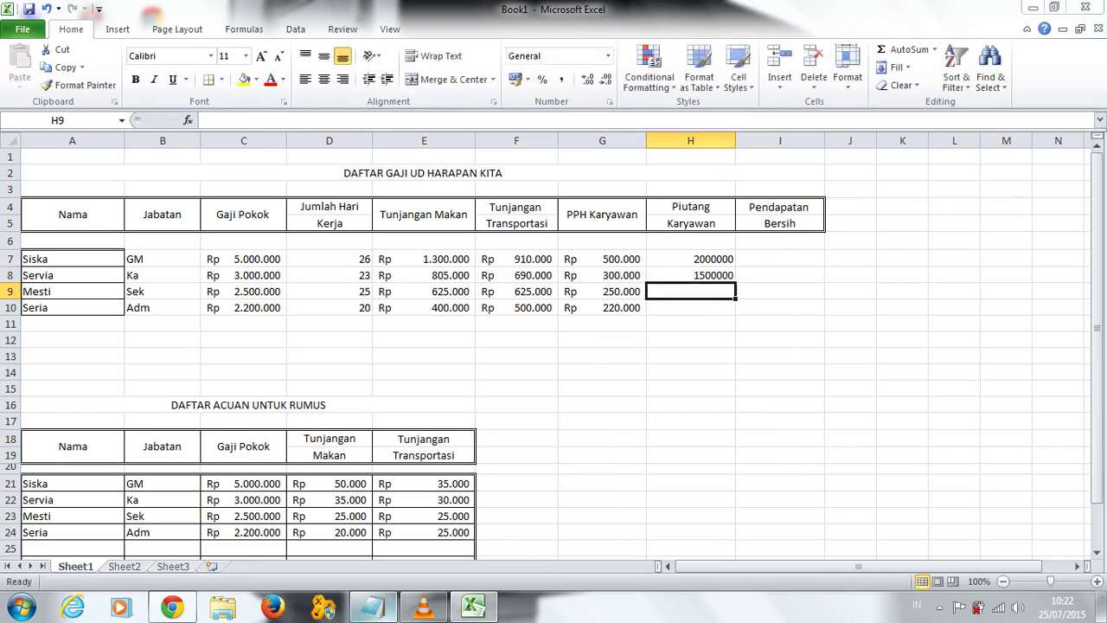
text(500000)
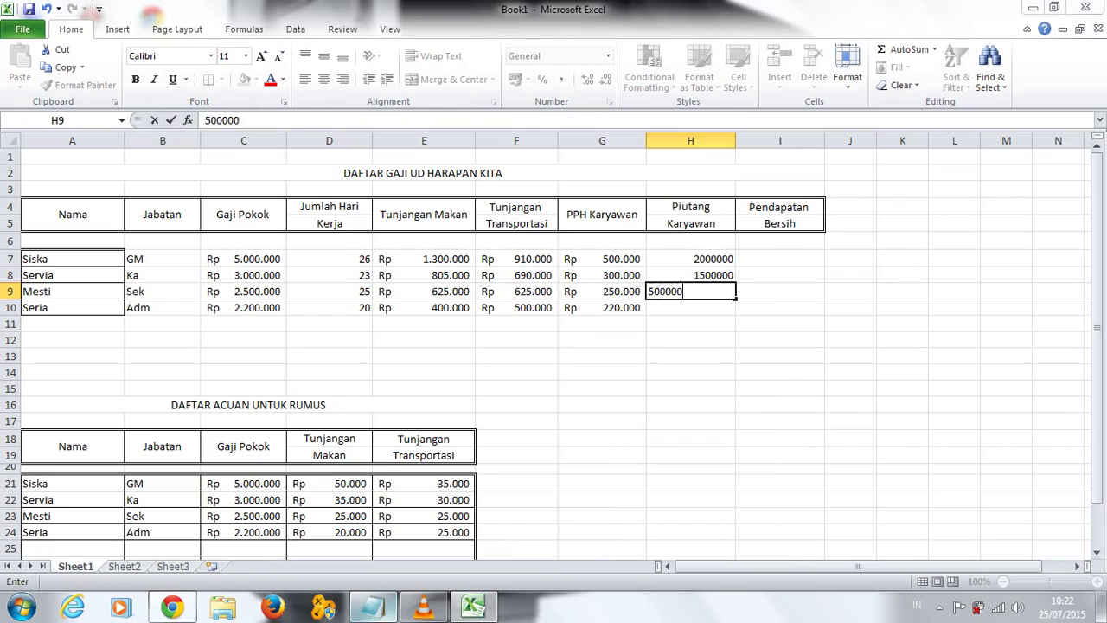
key(Return)
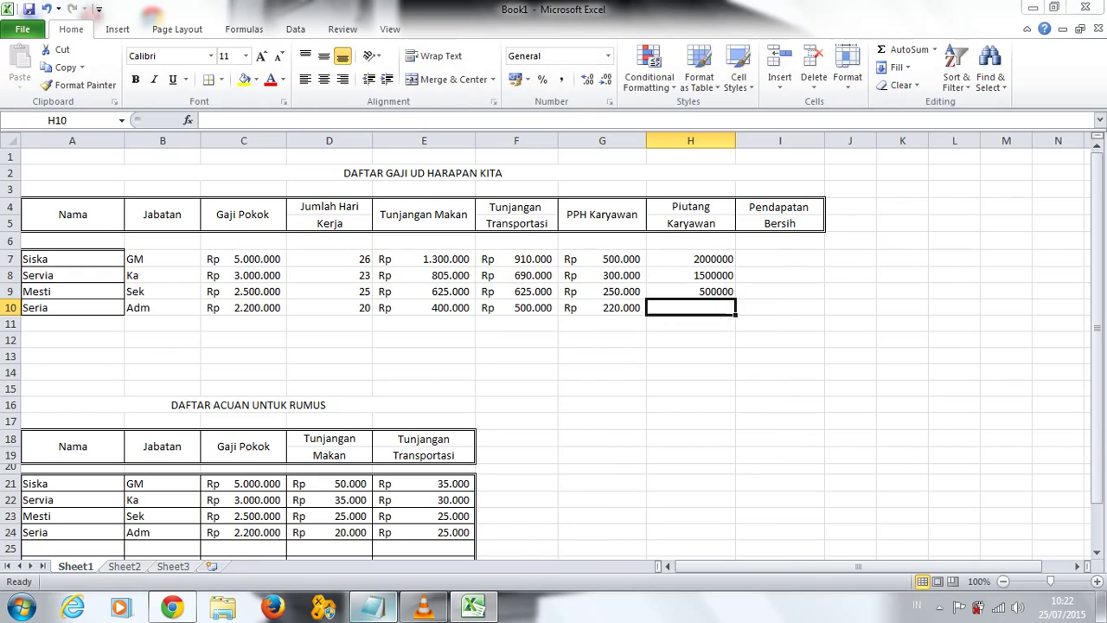
text(200000)
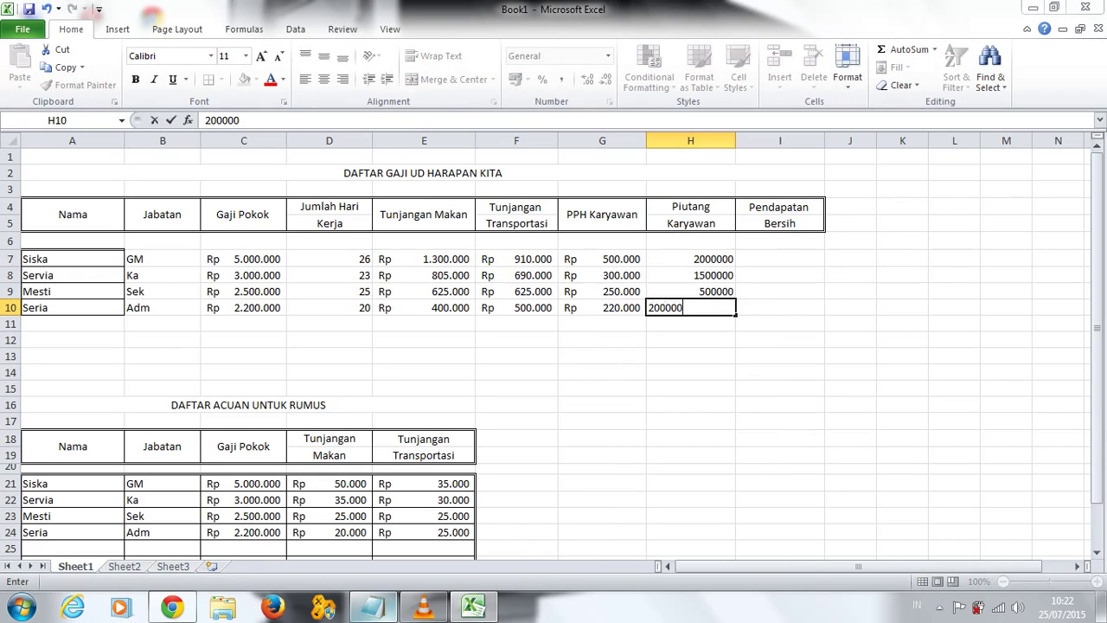
click(690, 275)
click(690, 259)
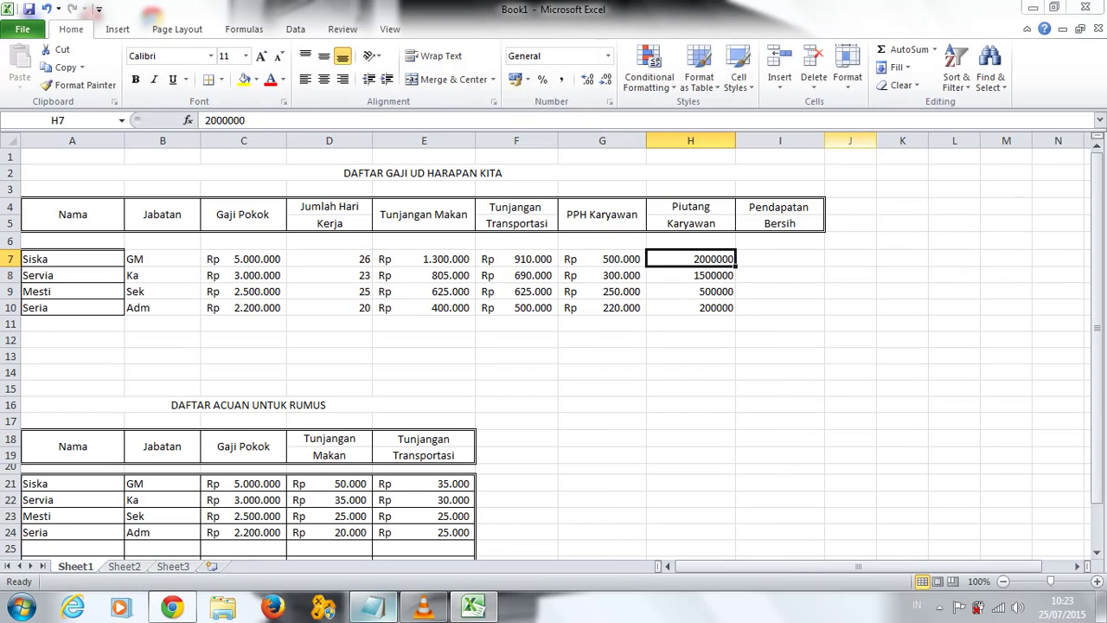
Step: Widen column J to make room for the new header
drag(876, 140, 910, 140)
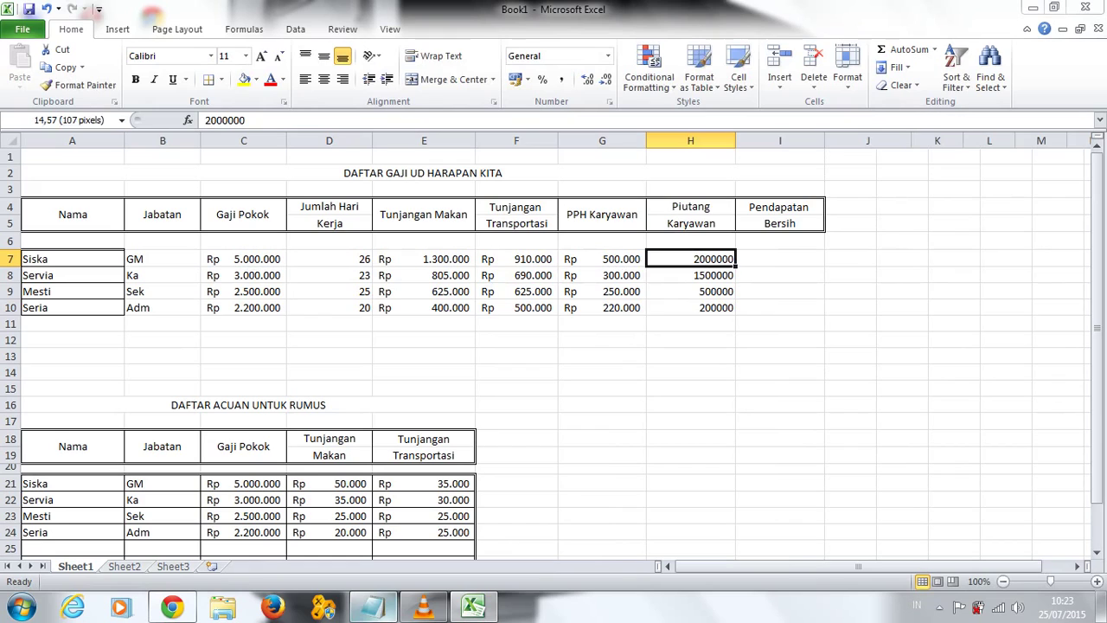
click(867, 140)
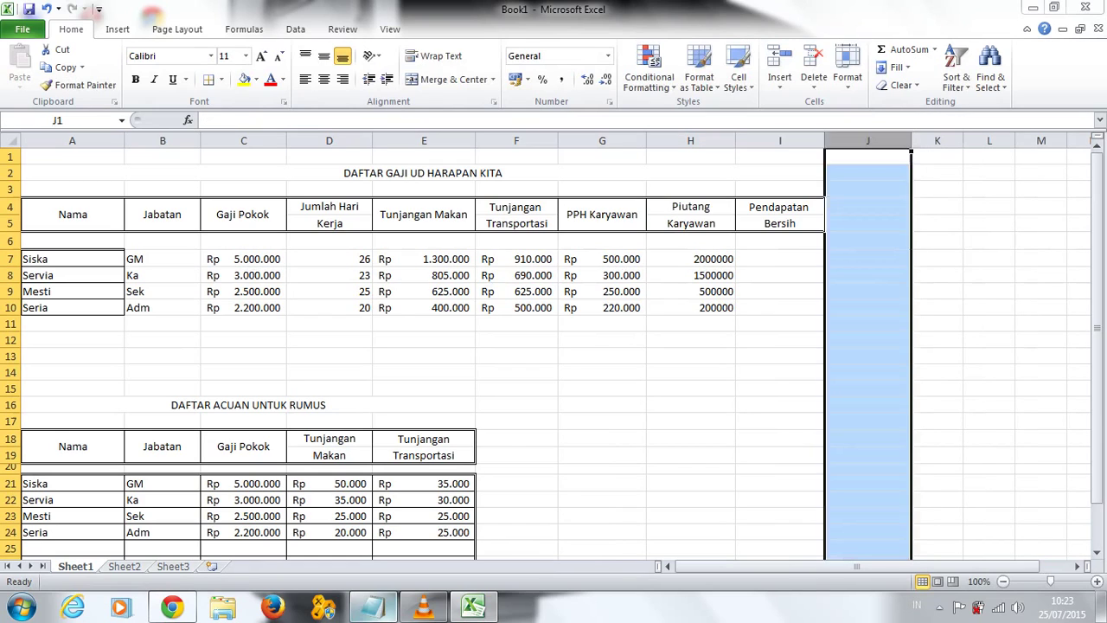
click(936, 258)
Step: Enter 'Sisa Piutang' in J4 and 'Karyawan' in J5, centre it, and select J4:J5
click(867, 206)
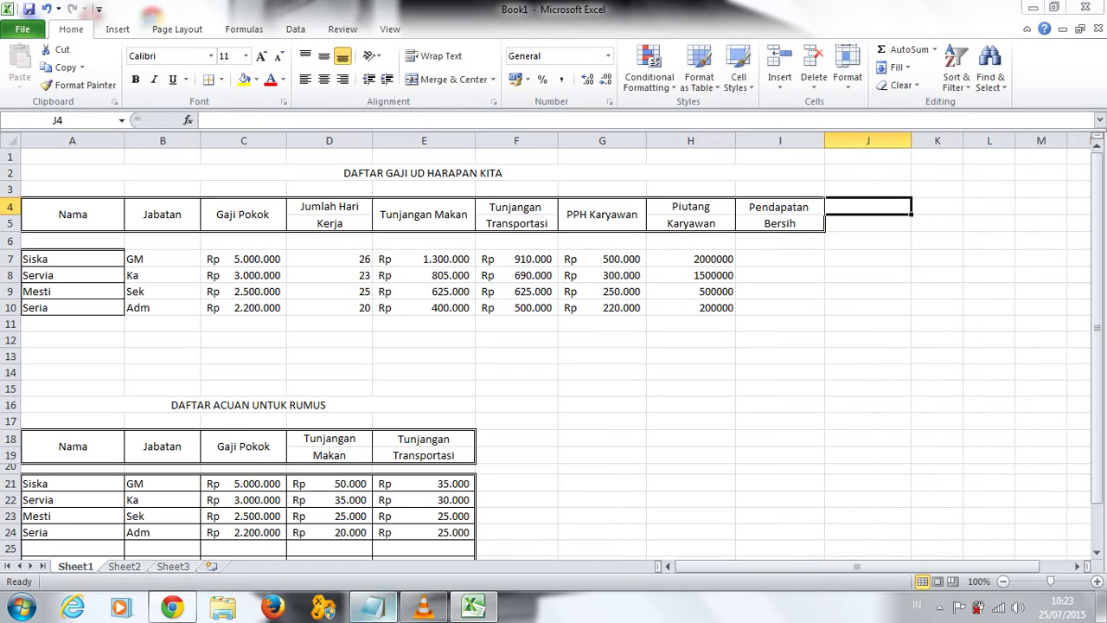
text(=)
text(Si)
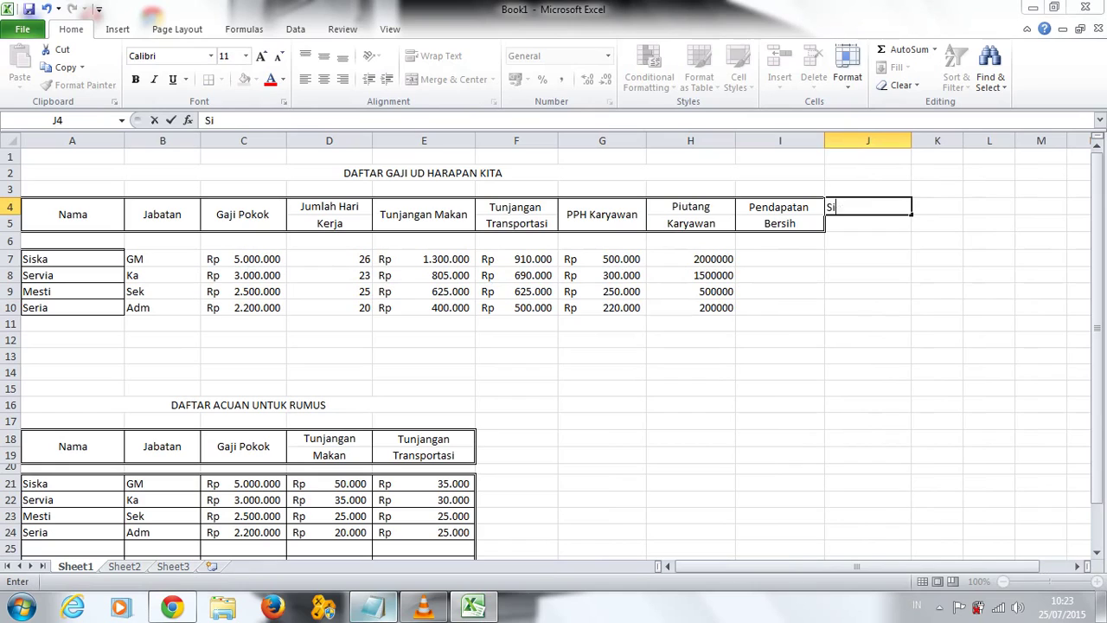
text(sa)
text( Piutang)
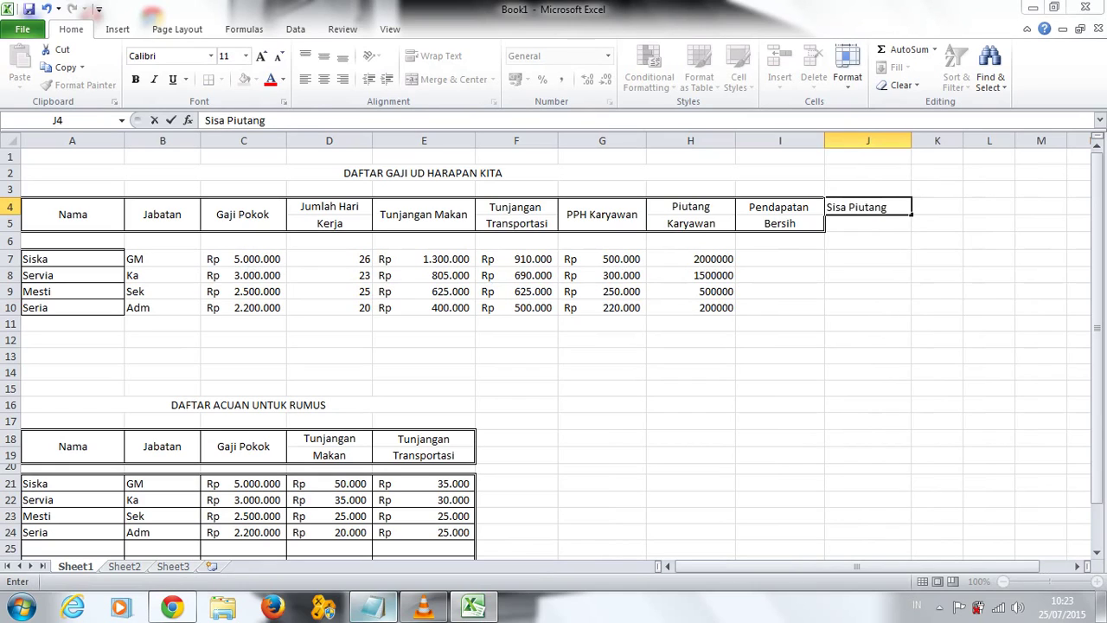
key(Return)
text(Karyaw)
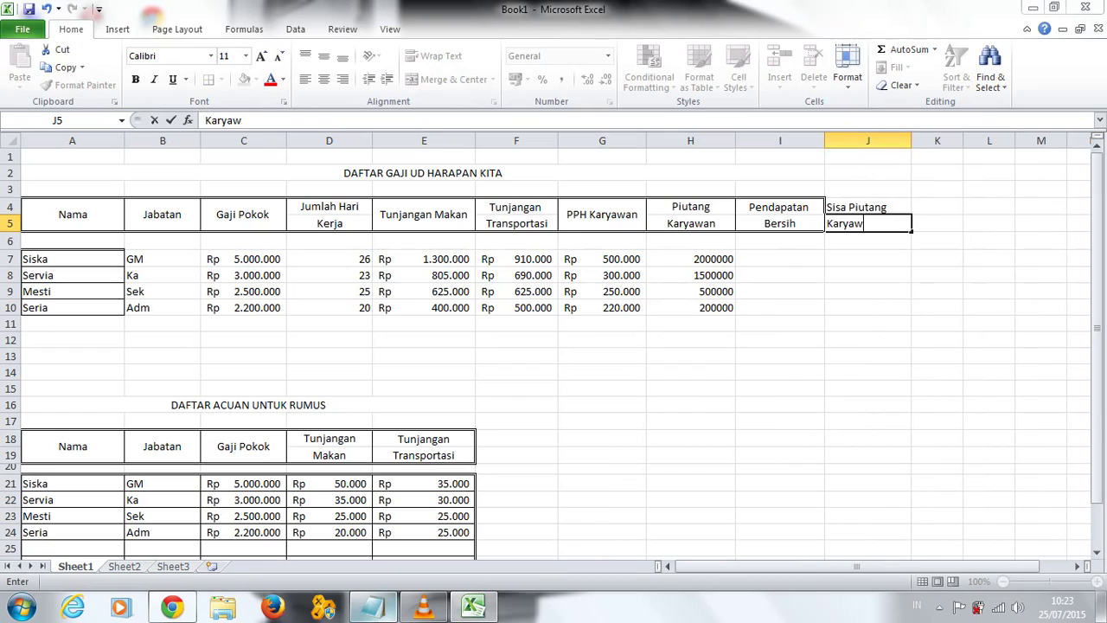
text(am)
key(BackSpace)
text(n)
key(Return)
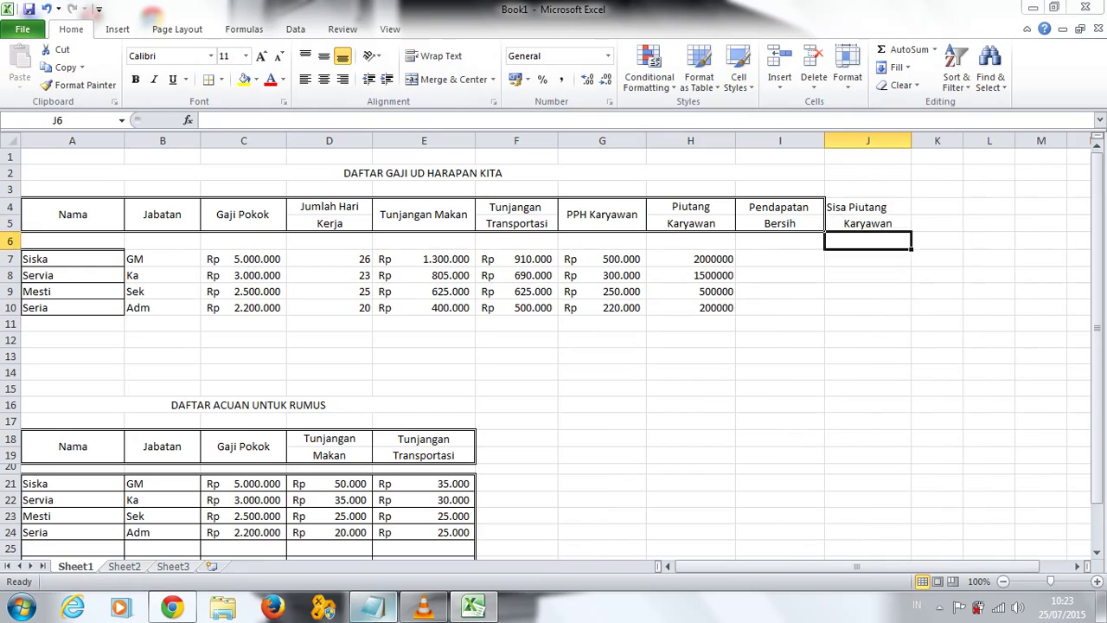
click(867, 207)
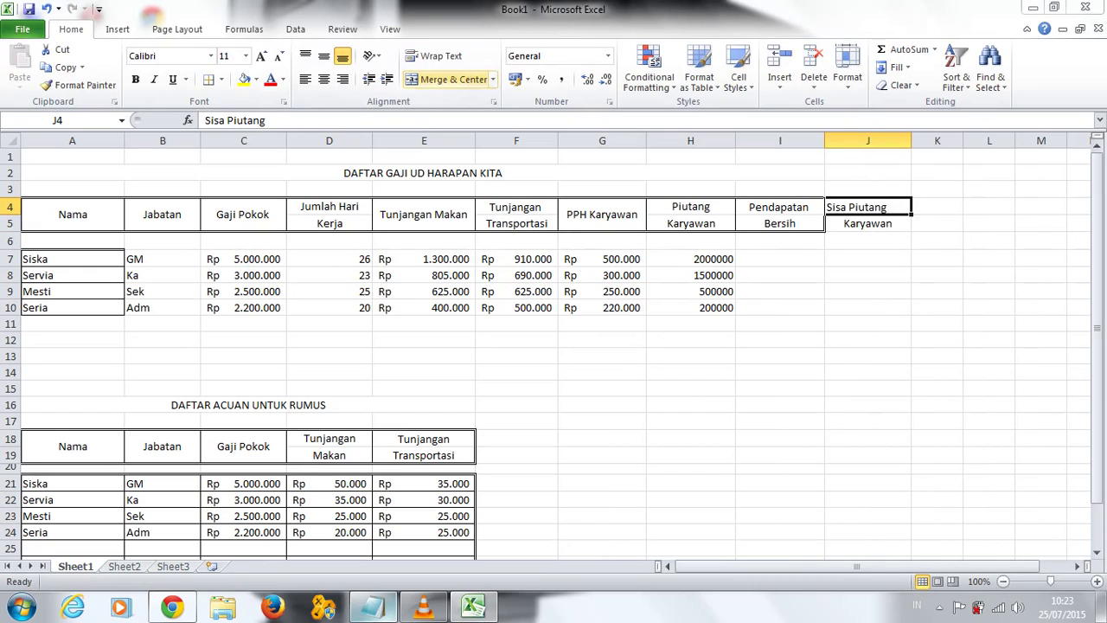
click(446, 78)
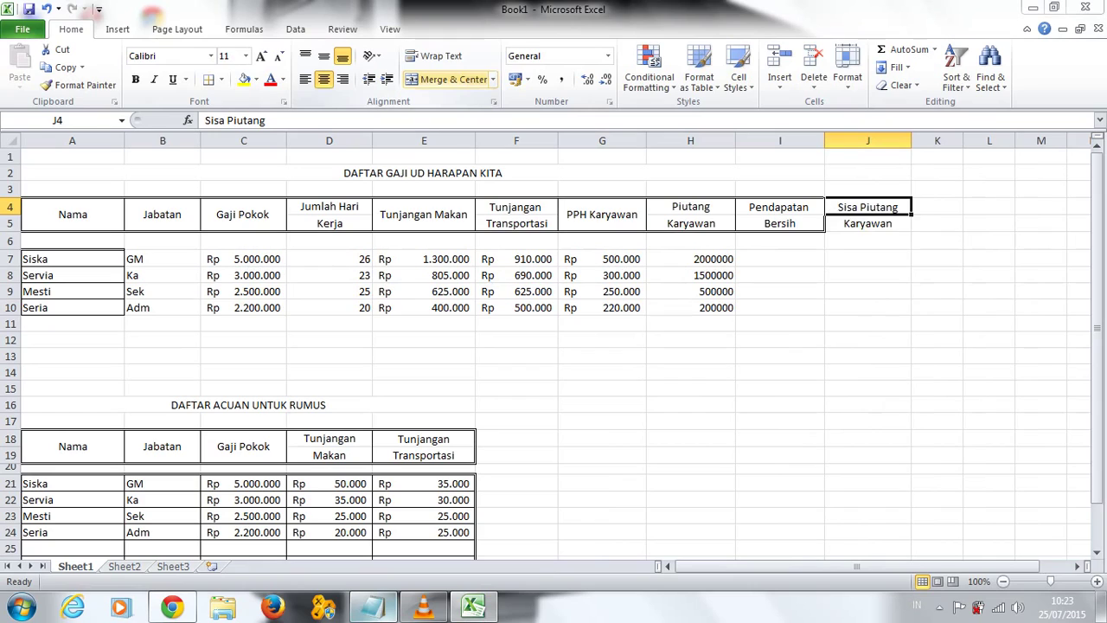
key(shift+Down)
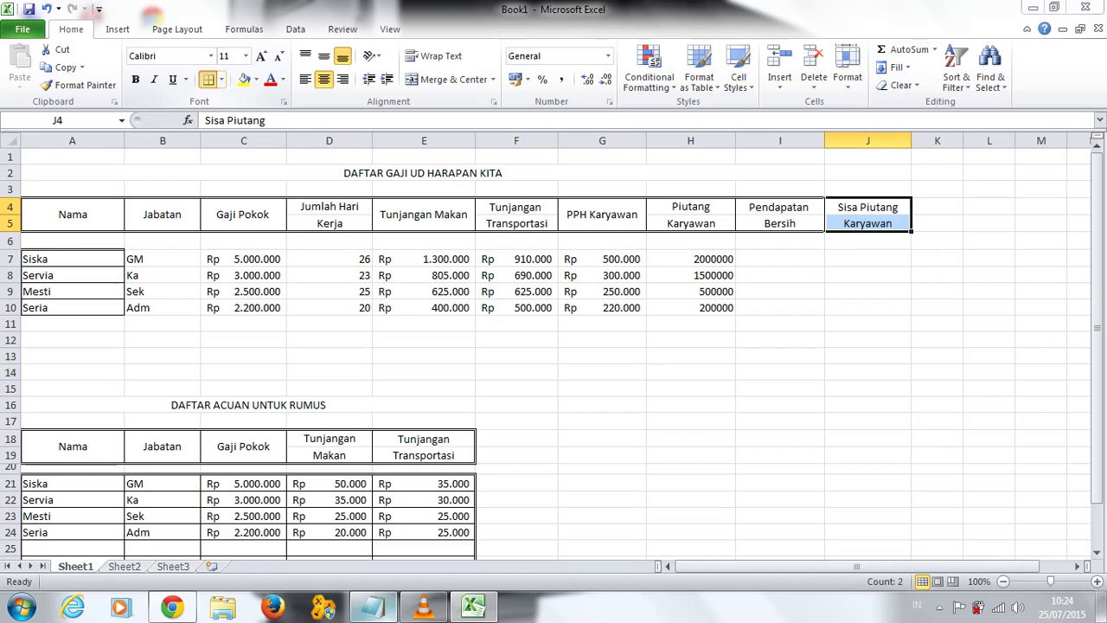
Step: Give the Sisa Piutang Karyawan header J4:J5 double top, bottom and right borders
key(ctrl+1)
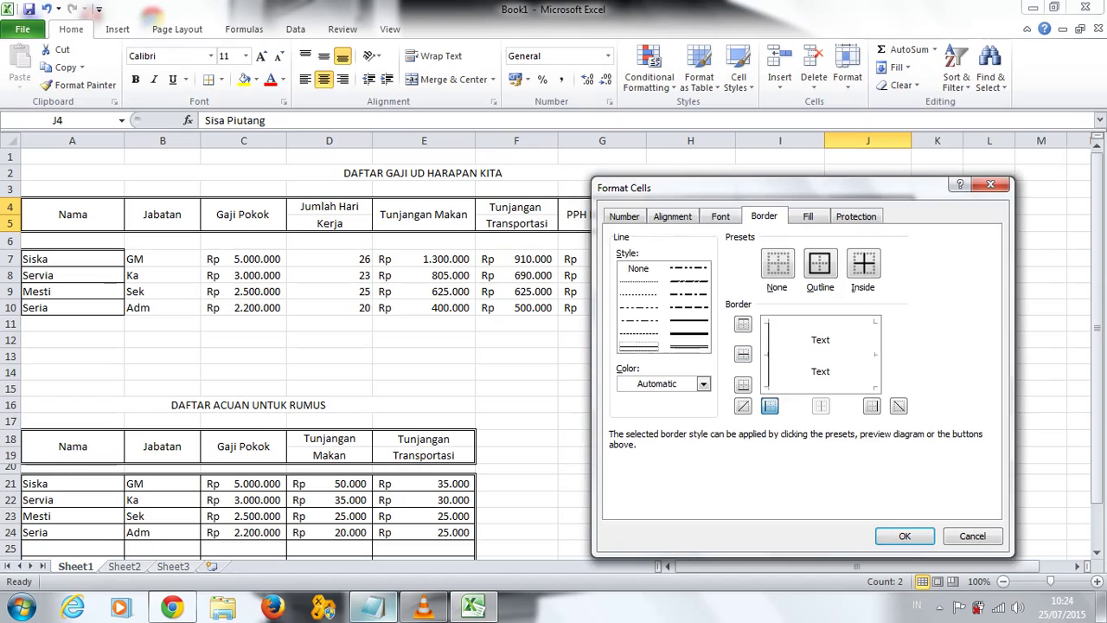
click(689, 347)
click(743, 324)
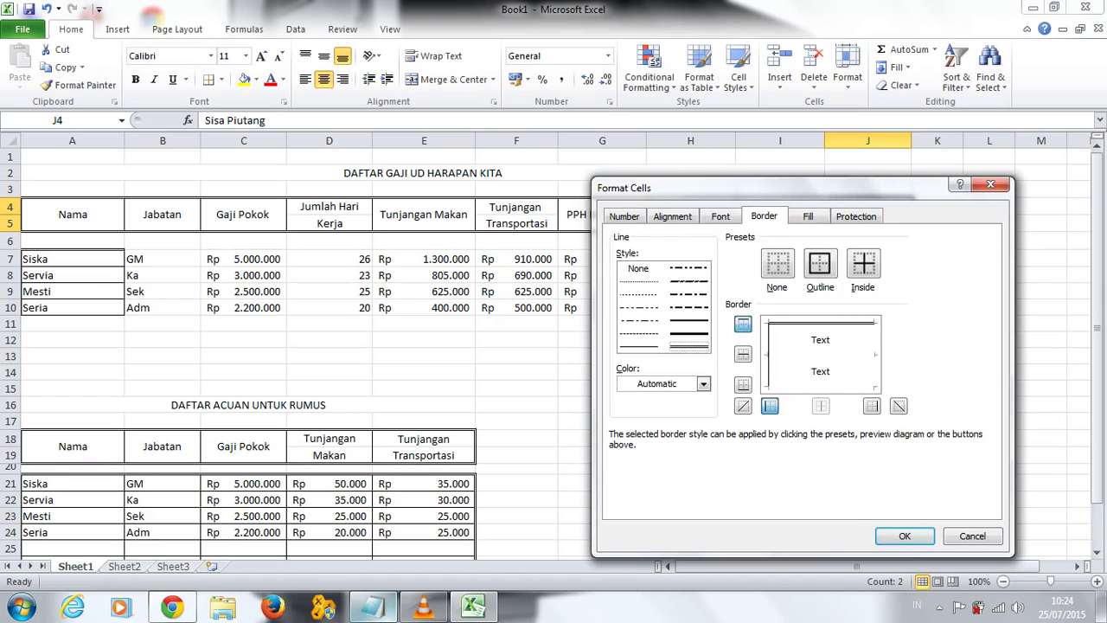
click(743, 384)
click(871, 405)
click(903, 535)
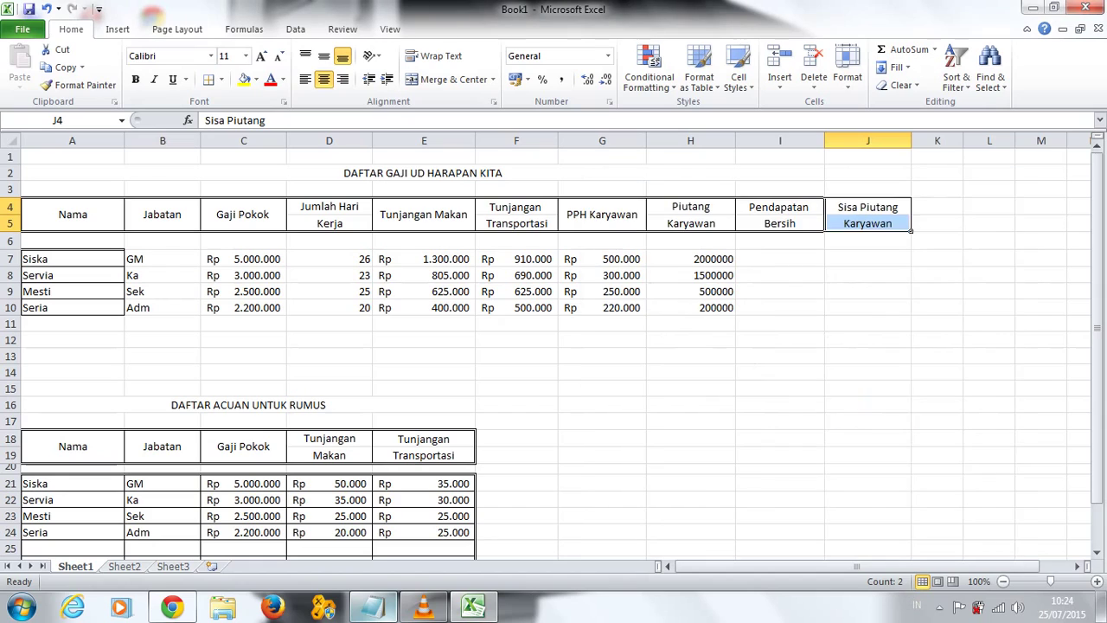
click(779, 323)
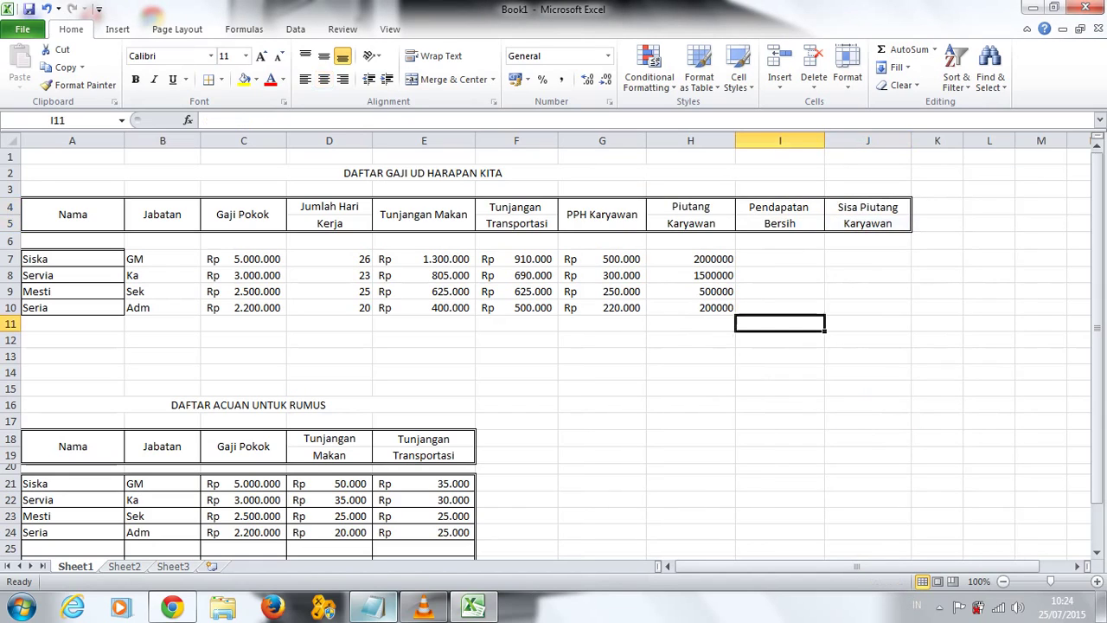
Step: Merge and centre the title DAFTAR GAJI UD HARAPAN KITA across A2:J2
click(422, 173)
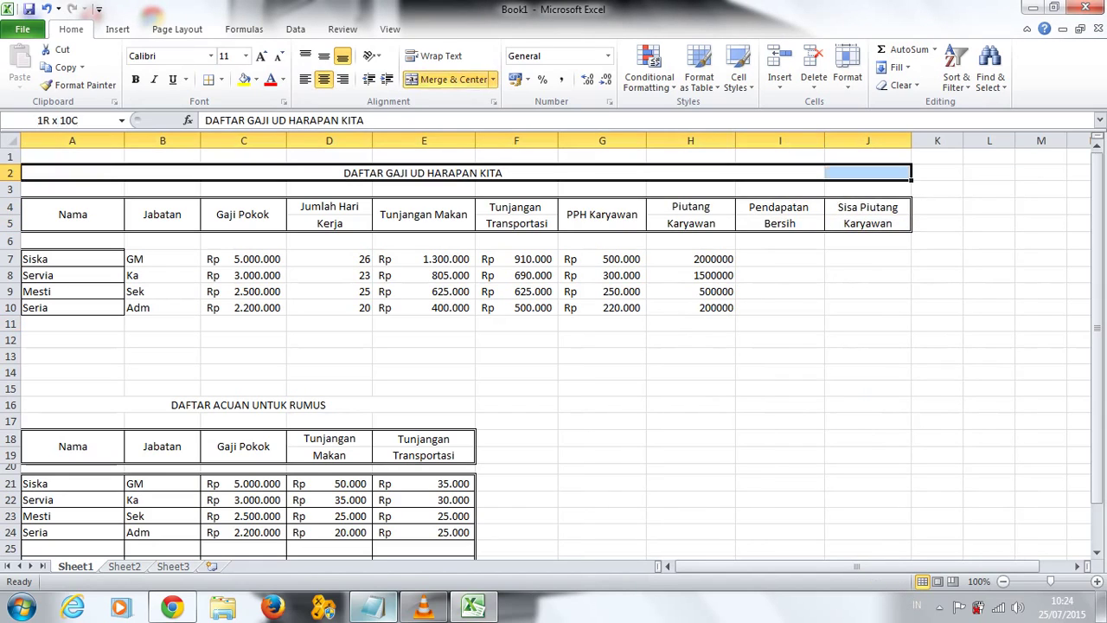
click(447, 79)
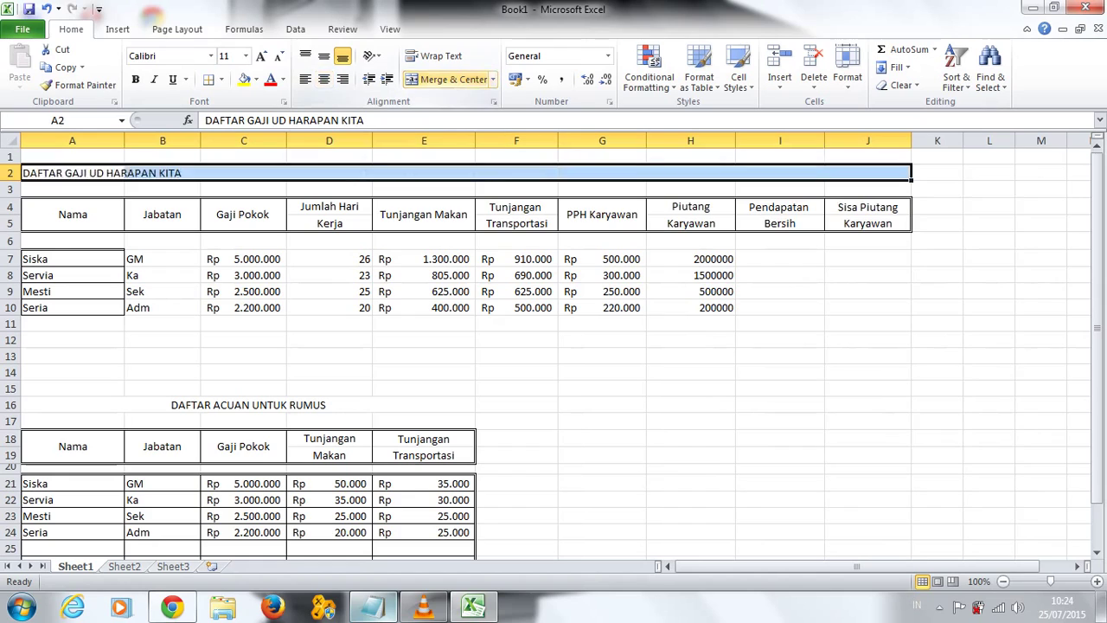
click(447, 79)
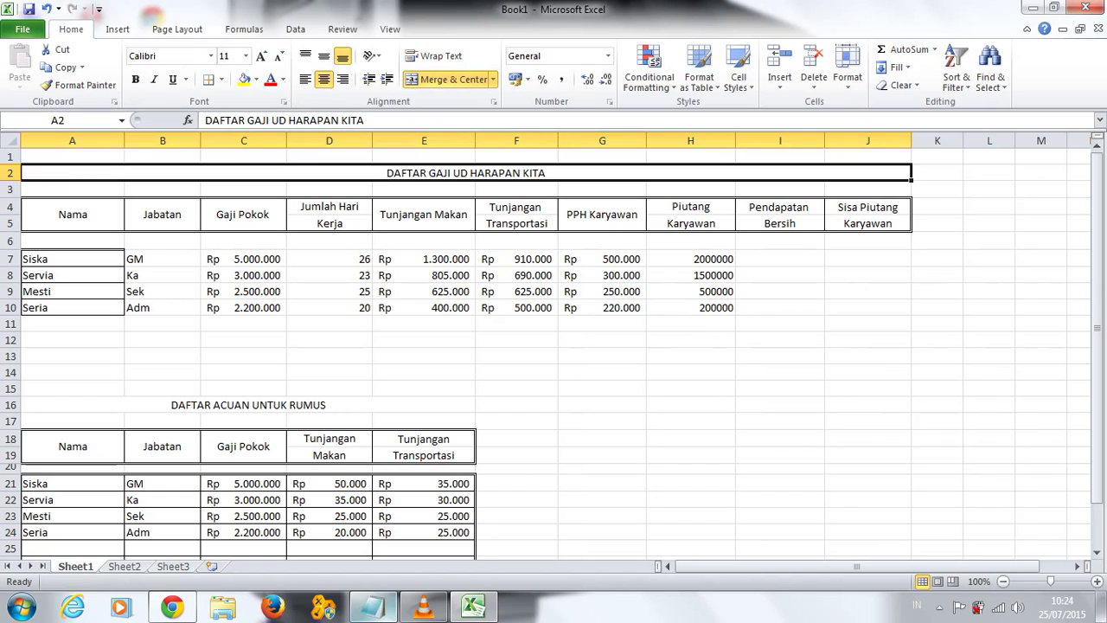
click(779, 140)
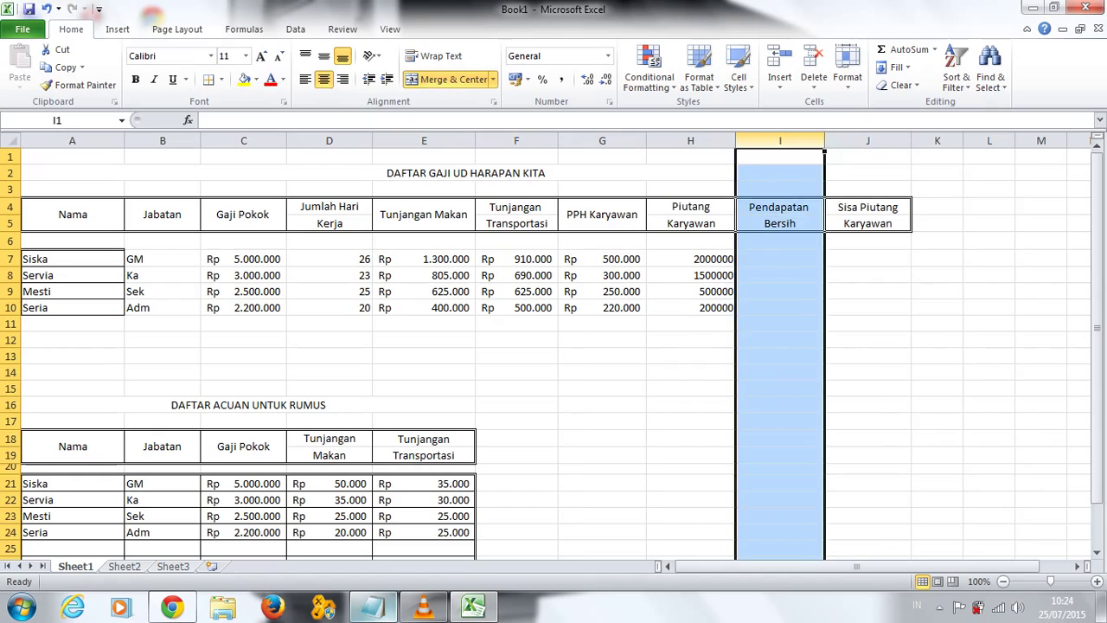
Step: Insert a new column I before Pendapatan Bersih, headed Potongan / Piutang
right_click(780, 142)
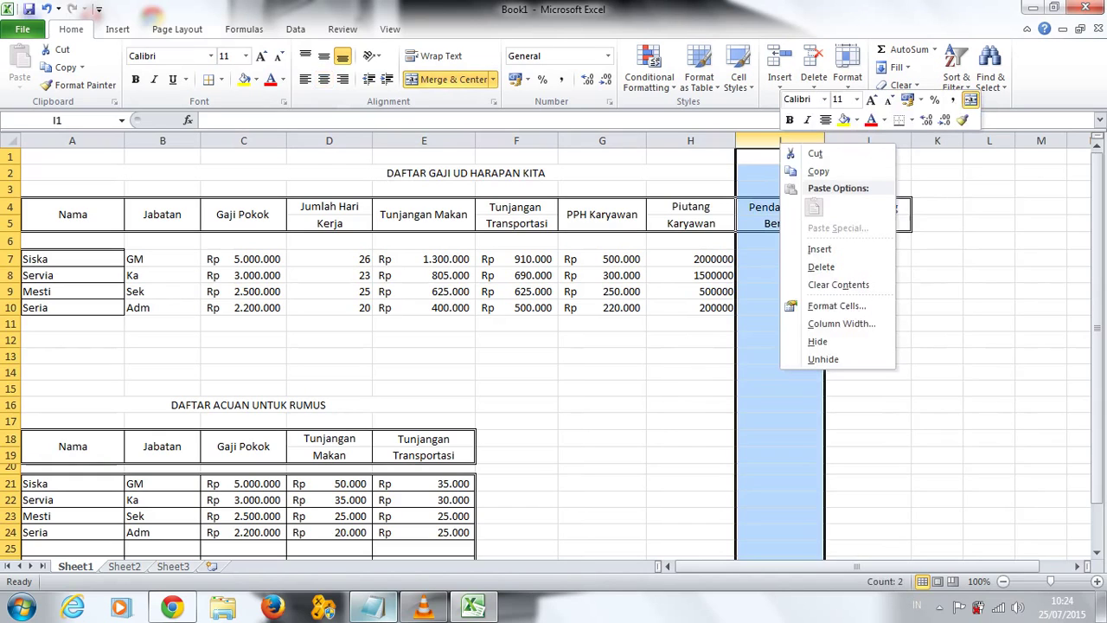
key(Escape)
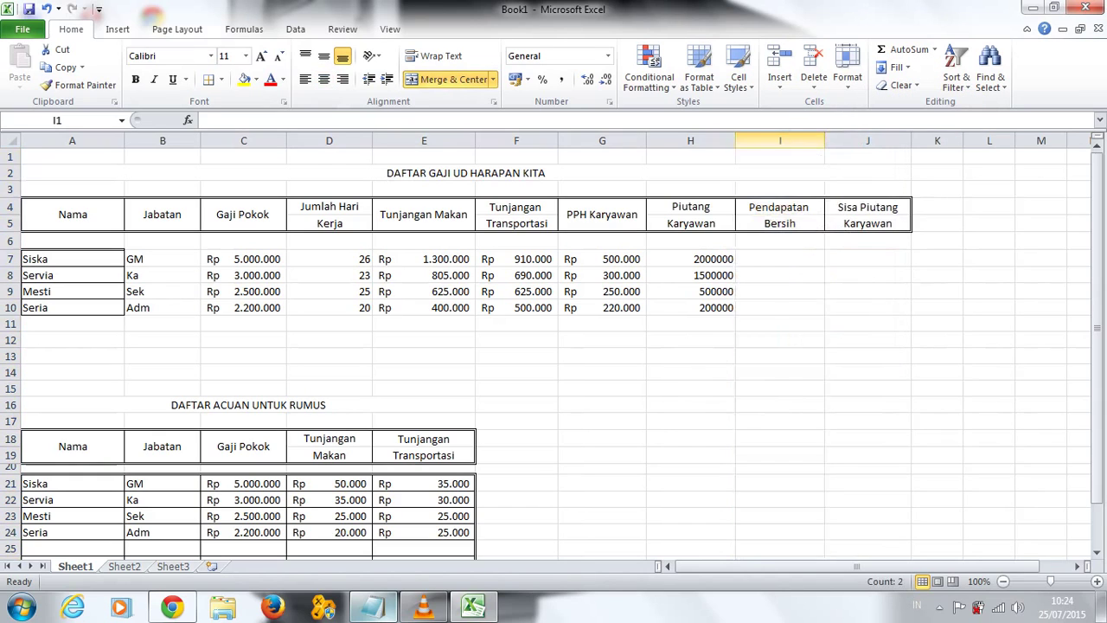
key(Down)
key(Down)
key(Down)
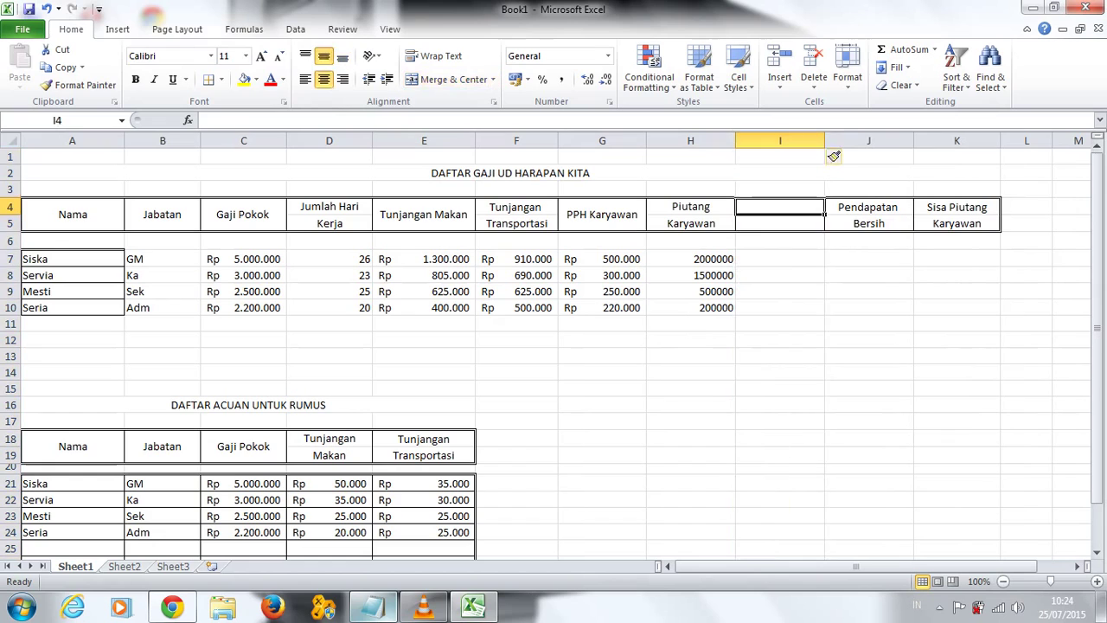
text(Potong)
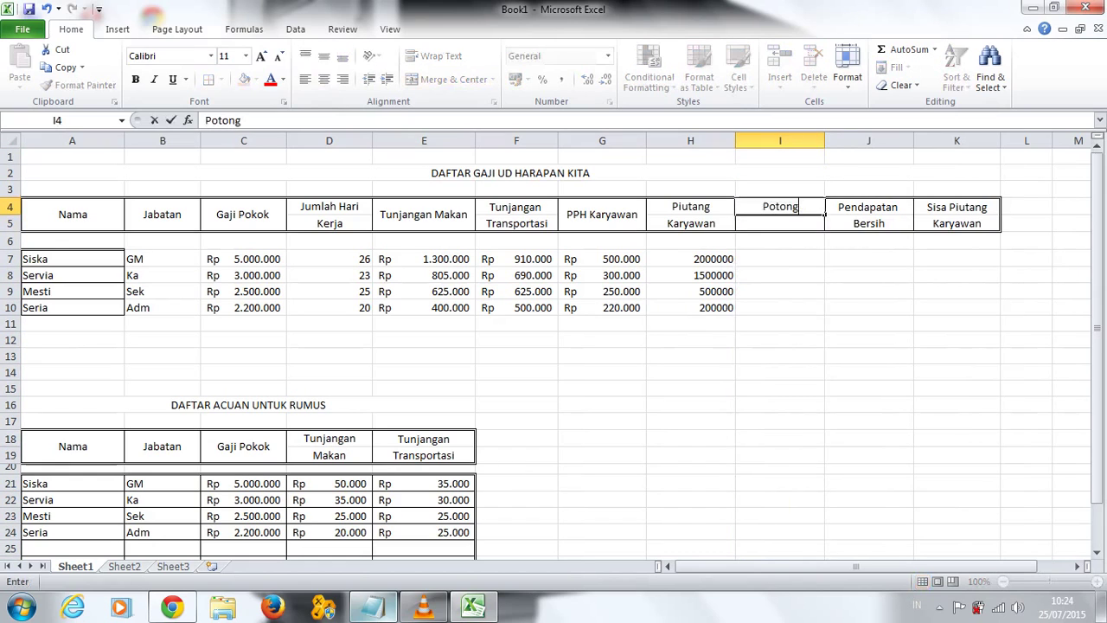
text(an)
key(Return)
text(Pi)
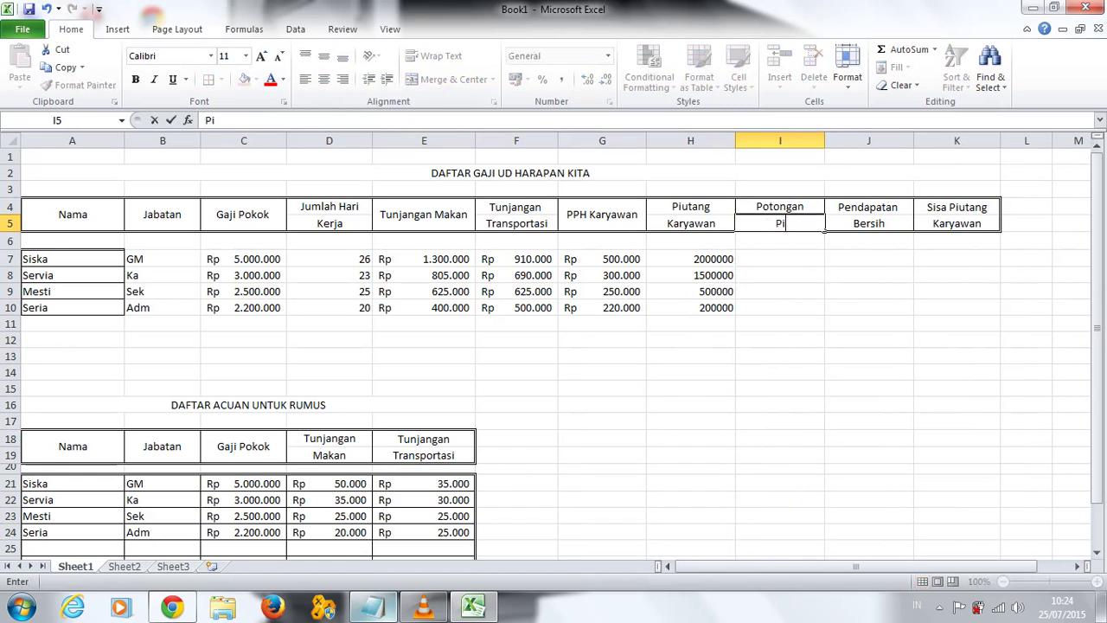
text(utang)
key(Return)
key(Return)
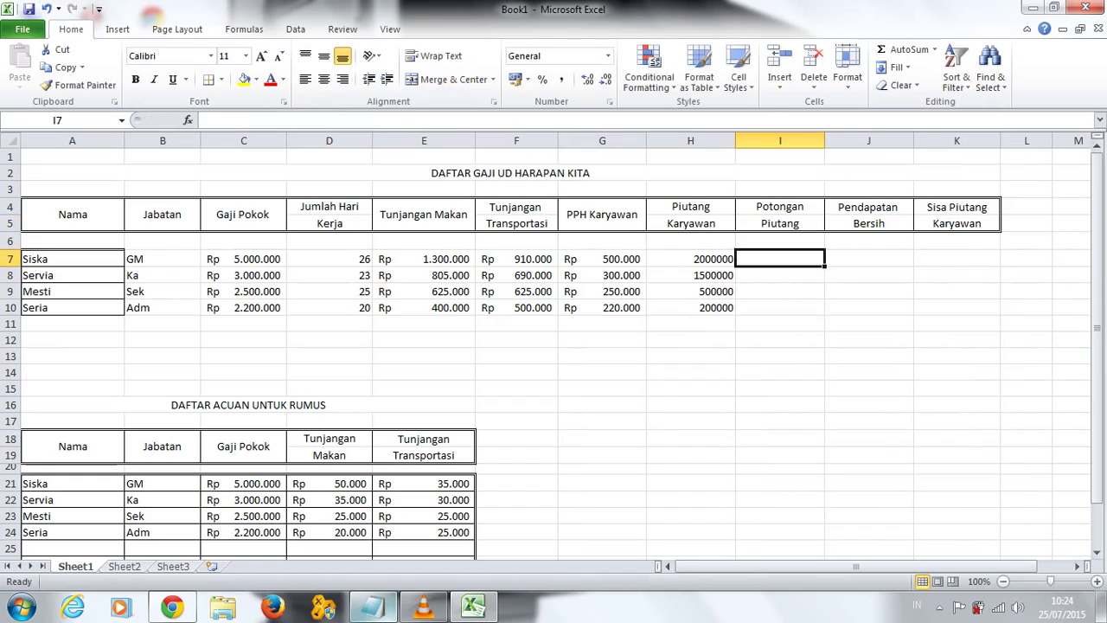
Step: Enter Potongan Piutang amounts 750000, 500000, 500000 and 200000 in I7:I10
text(7)
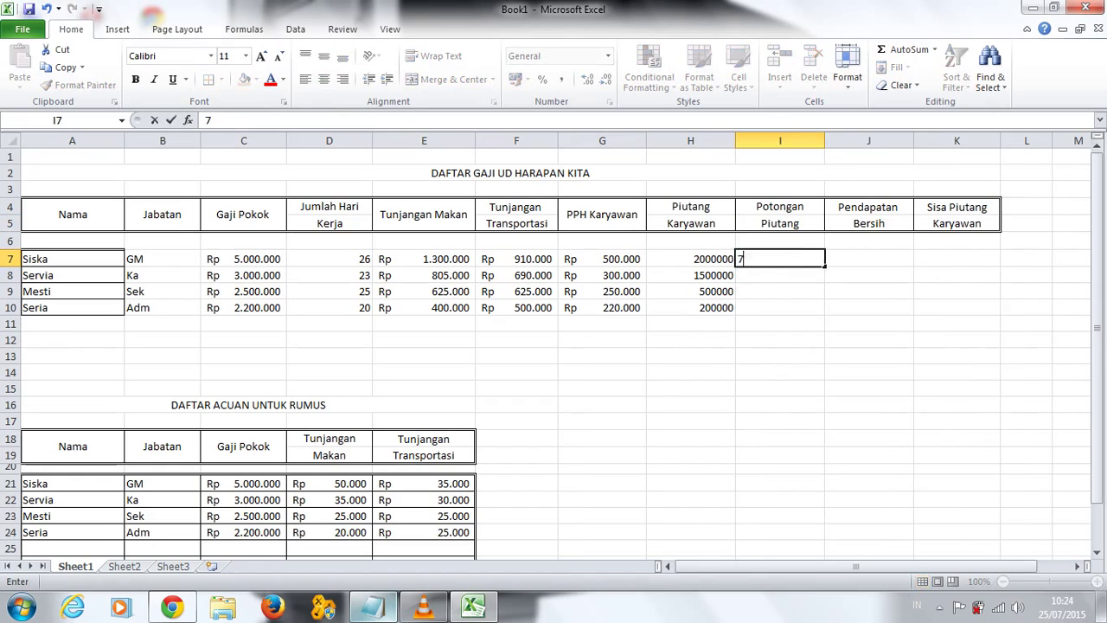
text(50000)
key(Return)
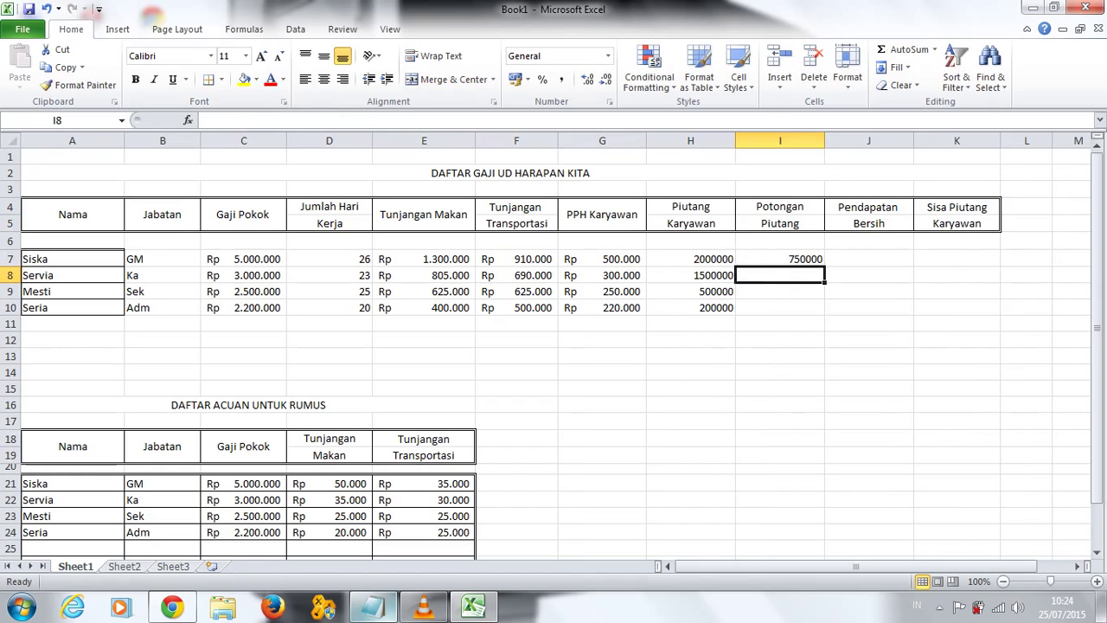
text(50000)
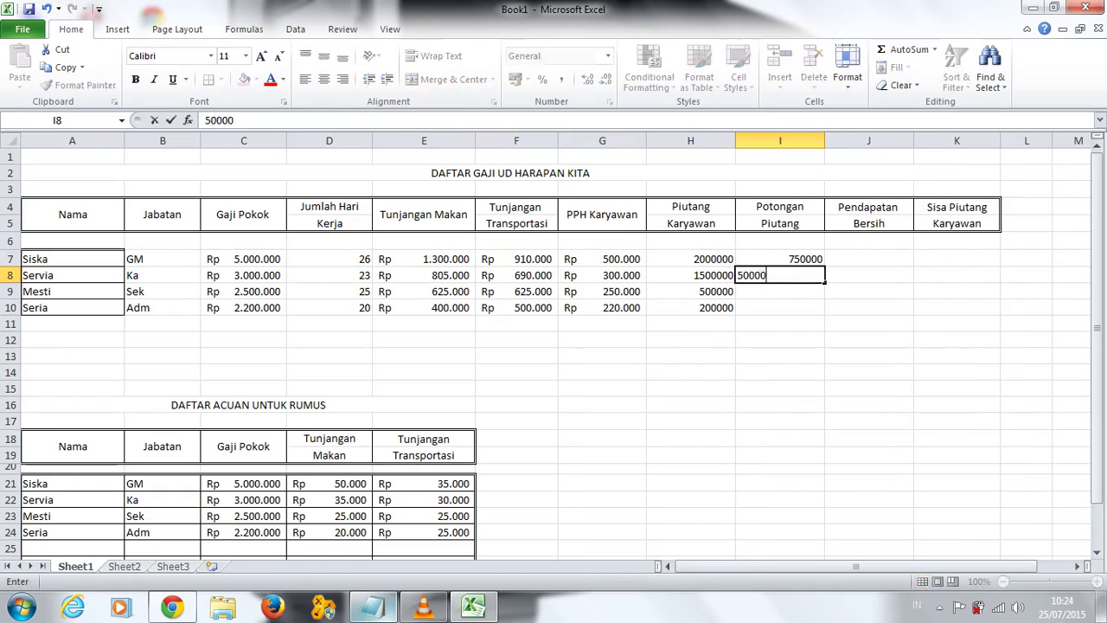
text(0)
key(Return)
text(50)
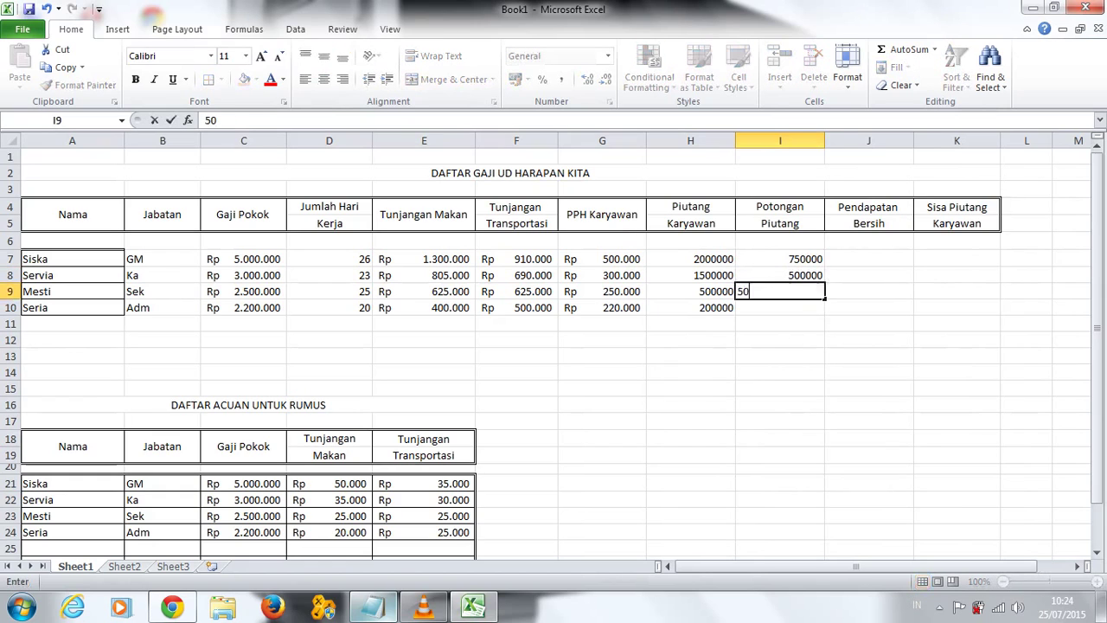
text(0000)
key(Return)
text(2)
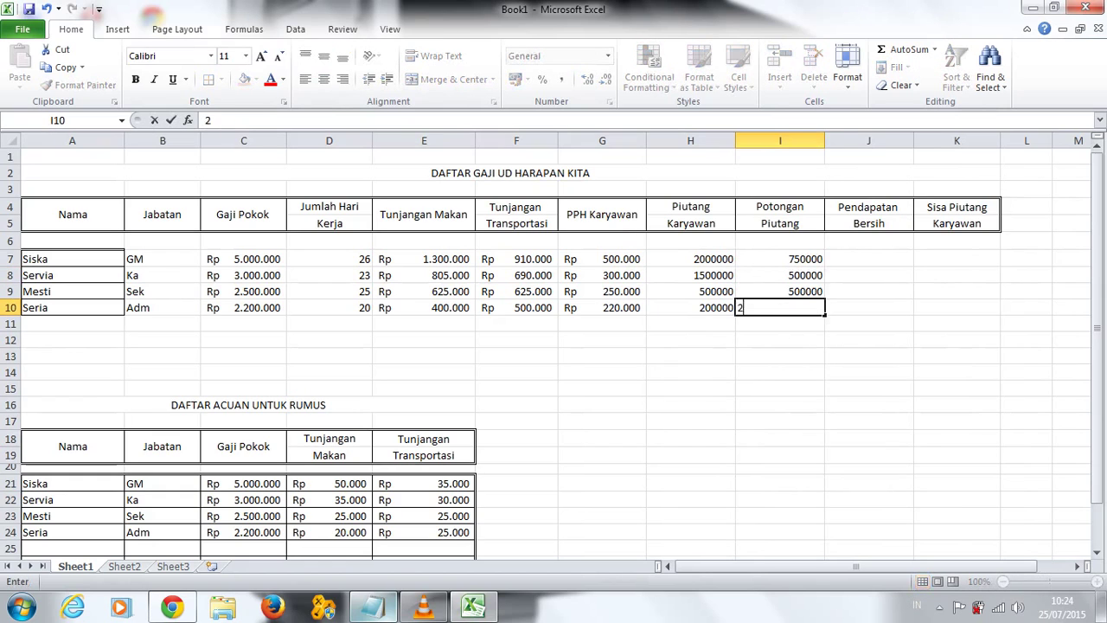
text(00000)
click(779, 259)
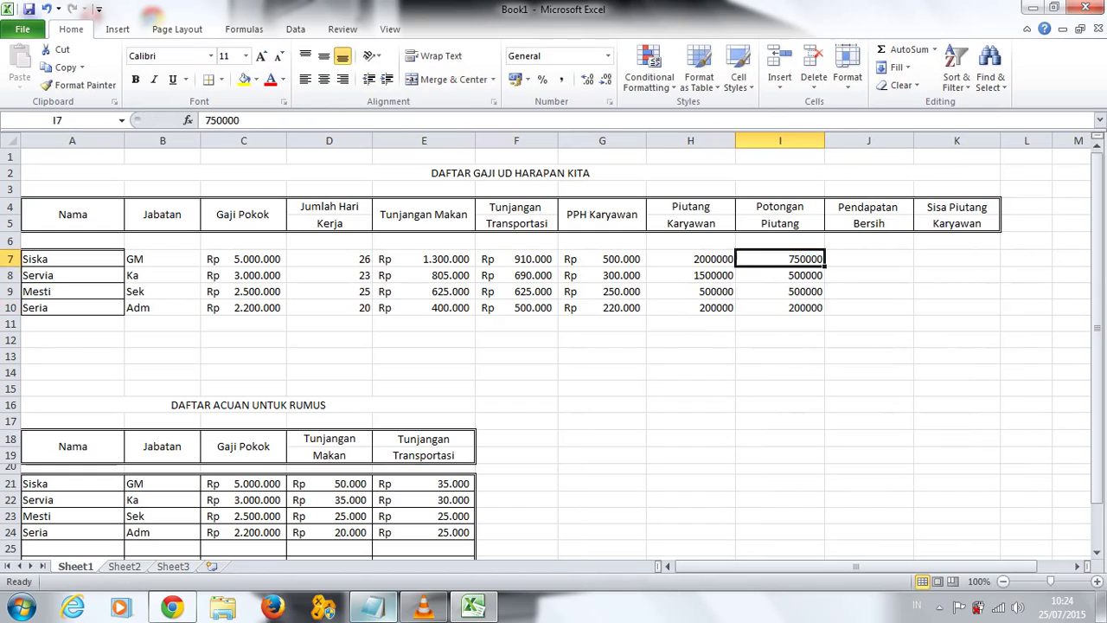
Step: Format H7:I10 as Rp accounting values
mouse_move(690, 259)
mouse_down()
mouse_move(779, 274)
mouse_move(779, 306)
mouse_up()
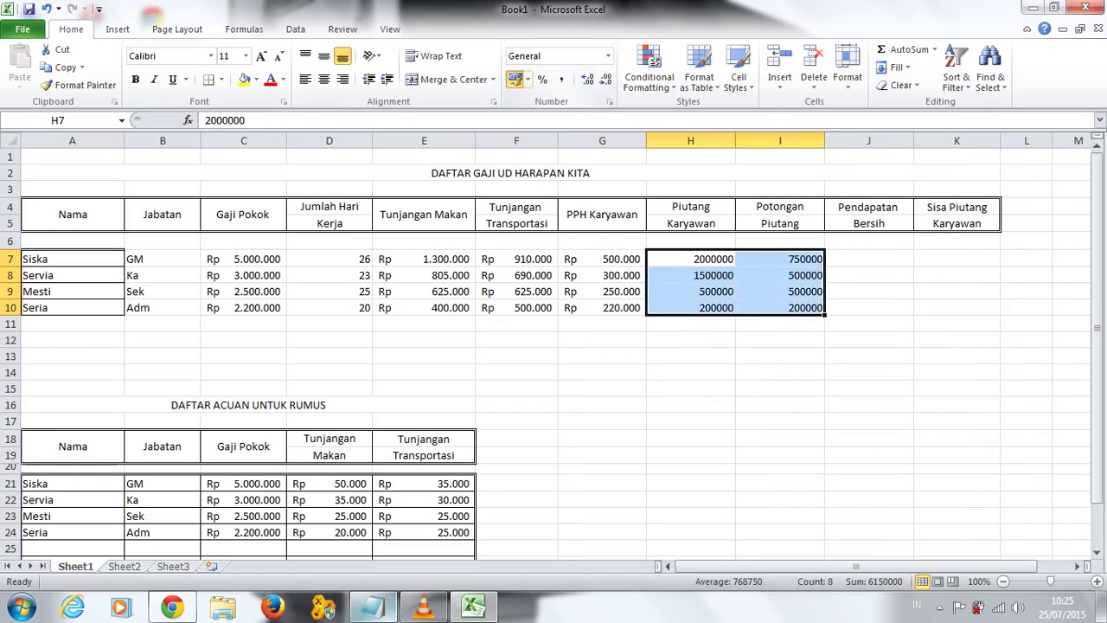
click(514, 78)
click(779, 258)
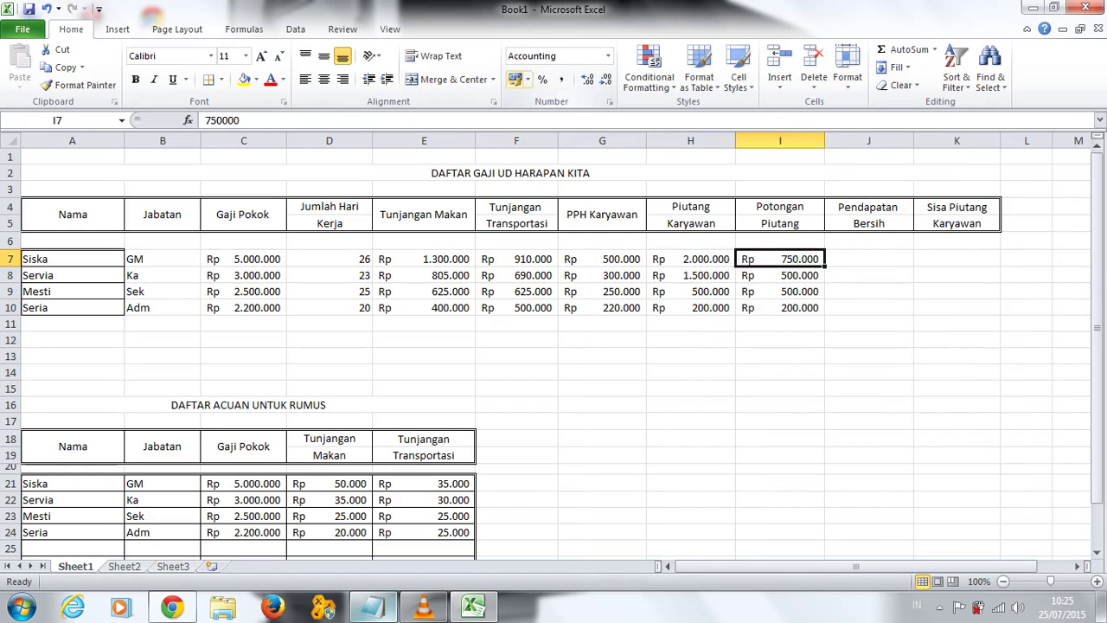
click(868, 258)
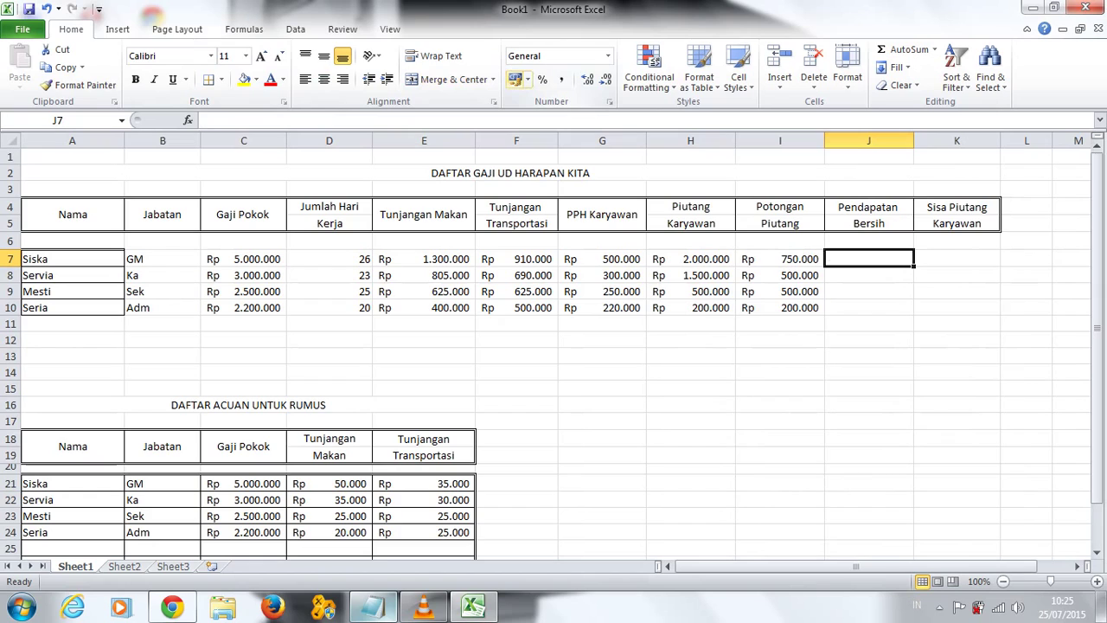
Step: Start Siska's net pay formula in J7 as =C7+E7+F7
text(=)
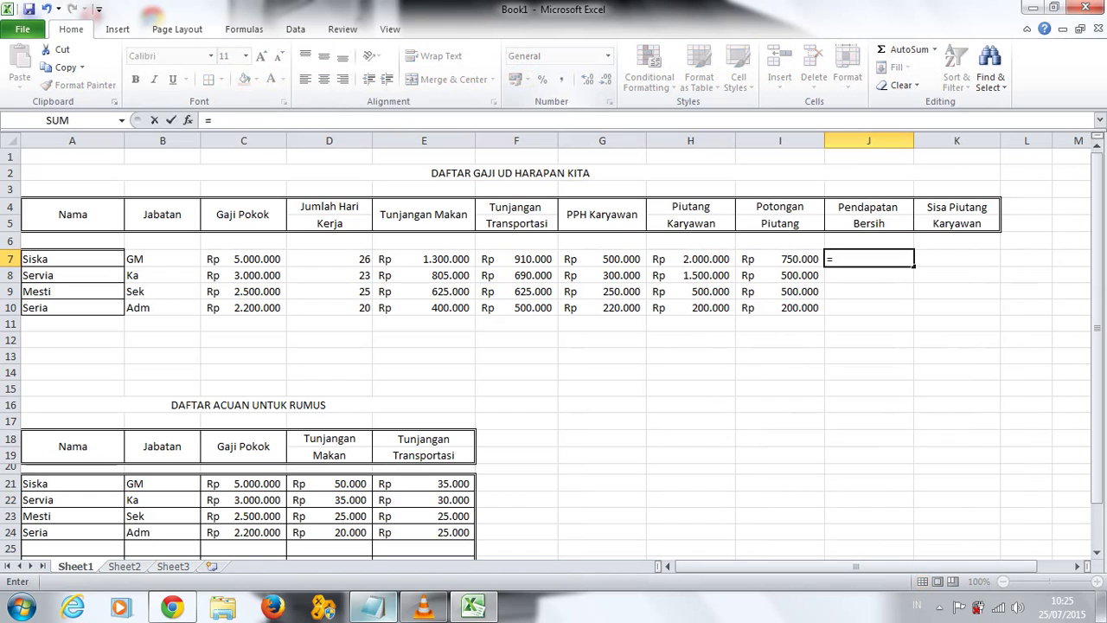
click(516, 259)
click(243, 259)
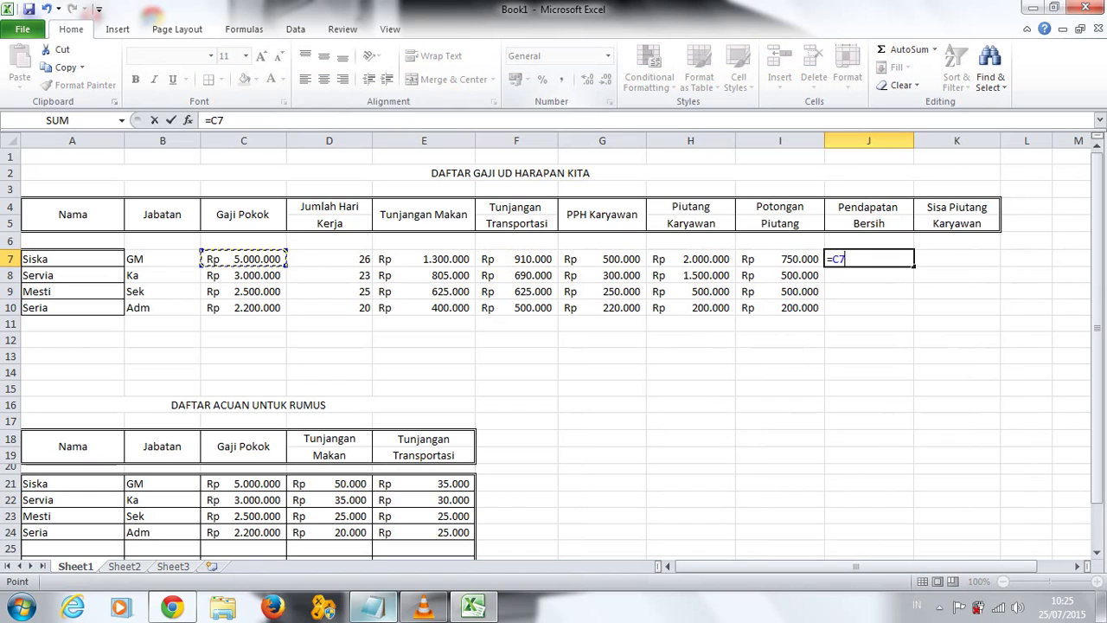
text(+)
click(779, 258)
click(423, 258)
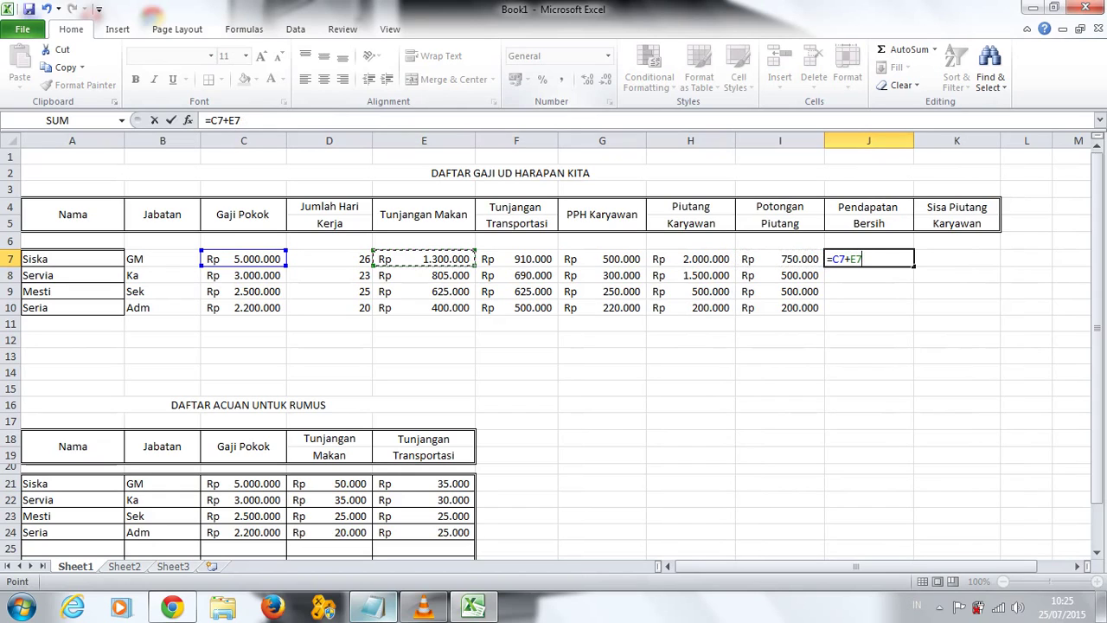
text(+)
click(690, 259)
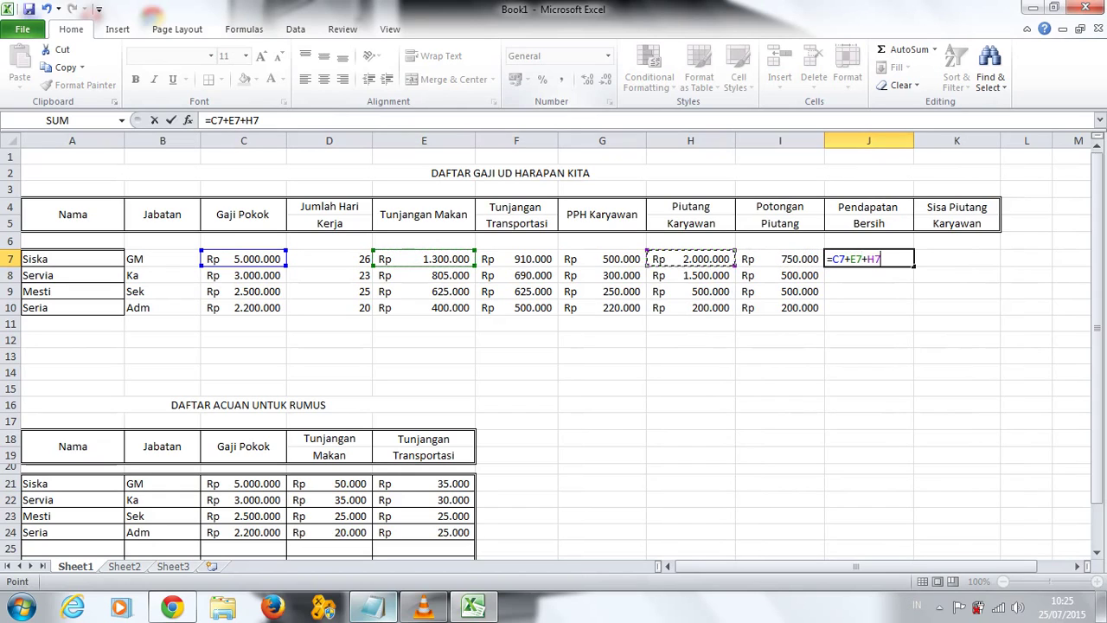
click(602, 259)
click(516, 259)
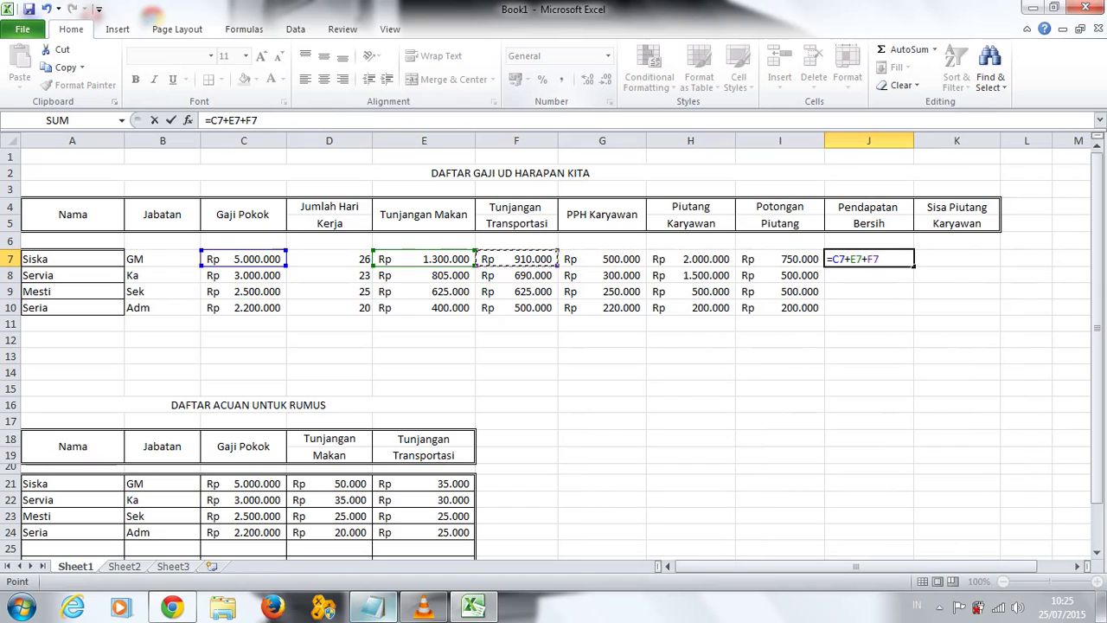
text(_)
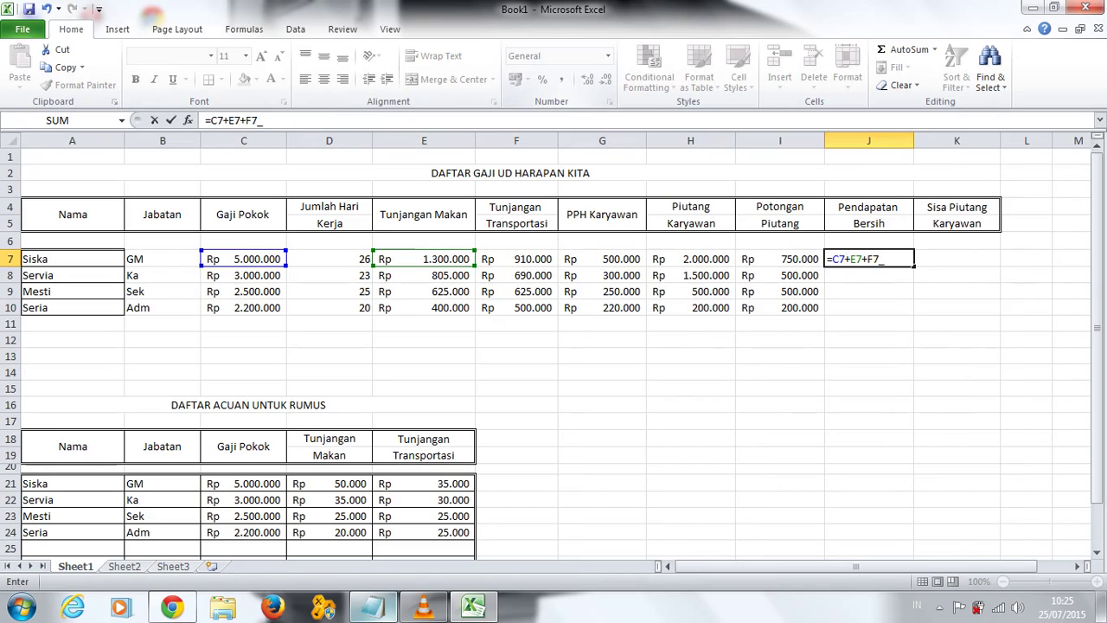
key(BackSpace)
text(+)
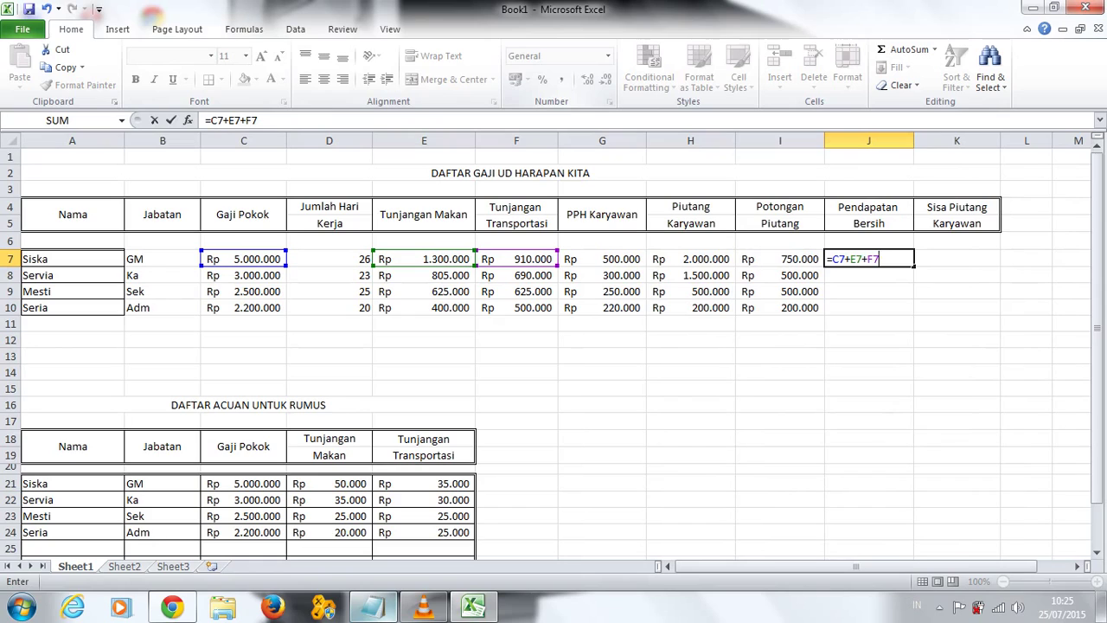
Step: Subtract Potongan Piutang I7 and PPH G7, completing =C7+E7+F7-I7-G7 for Rp 5.960.000
text(-)
click(780, 259)
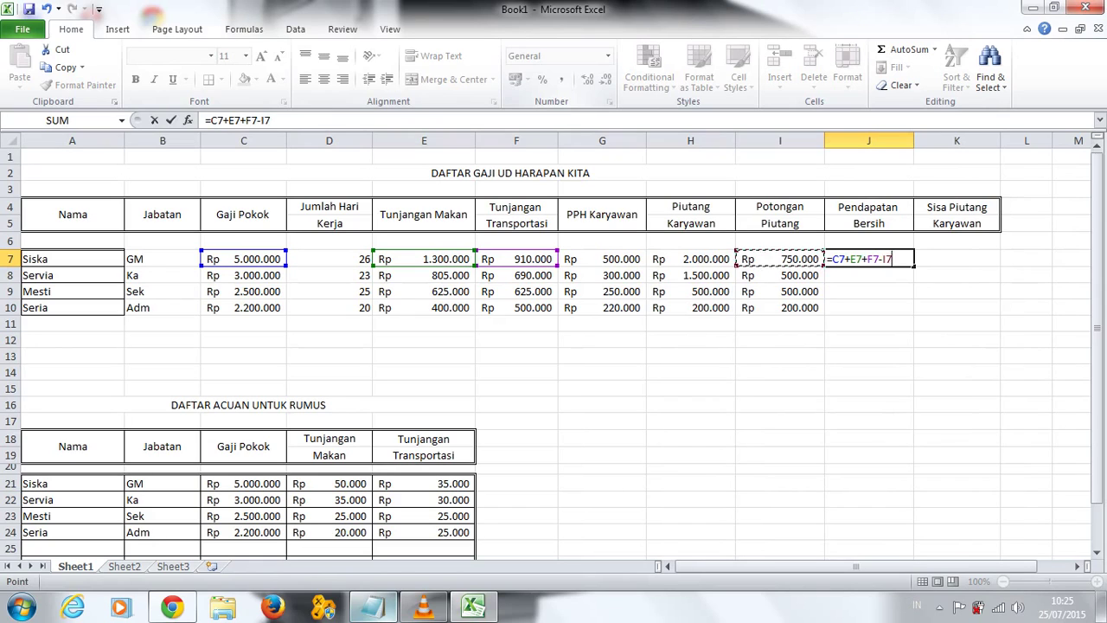
text(-)
click(602, 258)
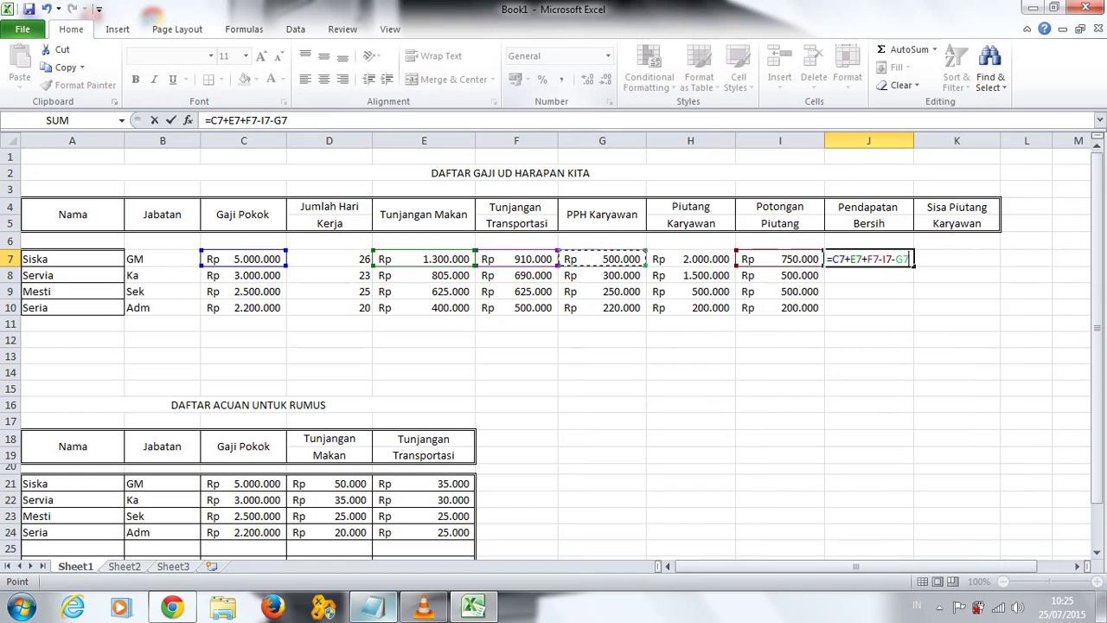
key(Return)
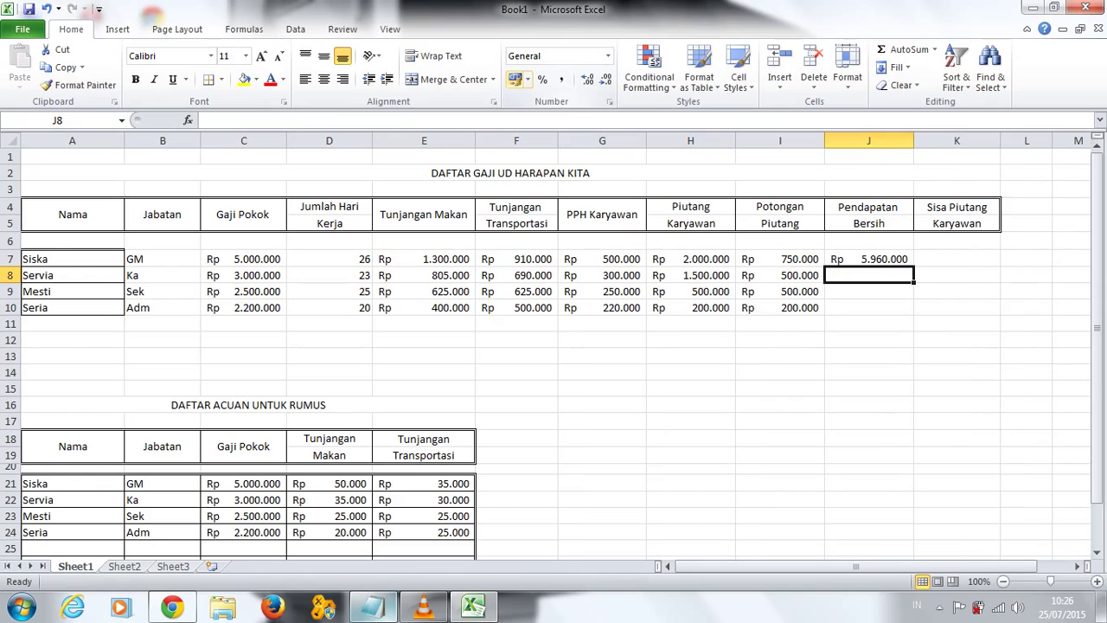
click(868, 259)
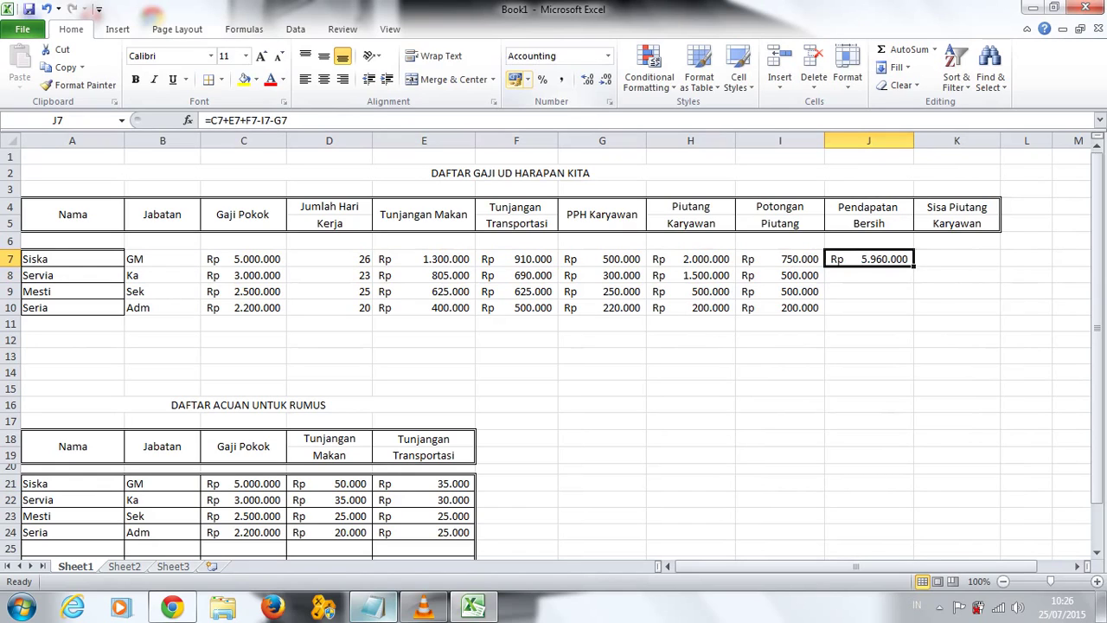
click(956, 258)
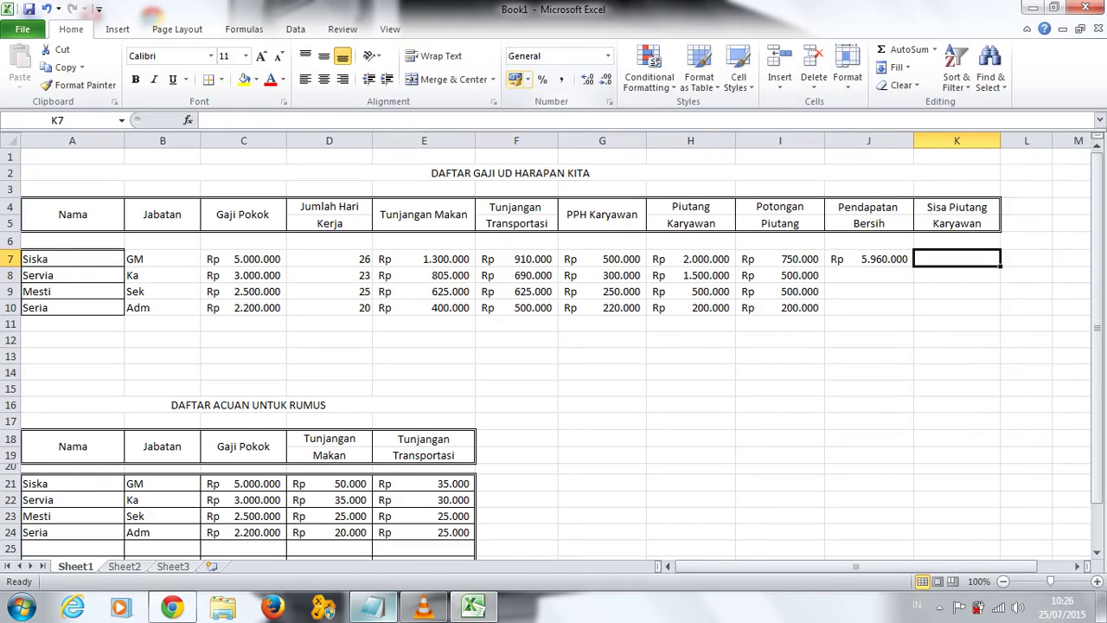
Step: Enter =H7-I7 in K7 and copy it down to K8:K10
text(=)
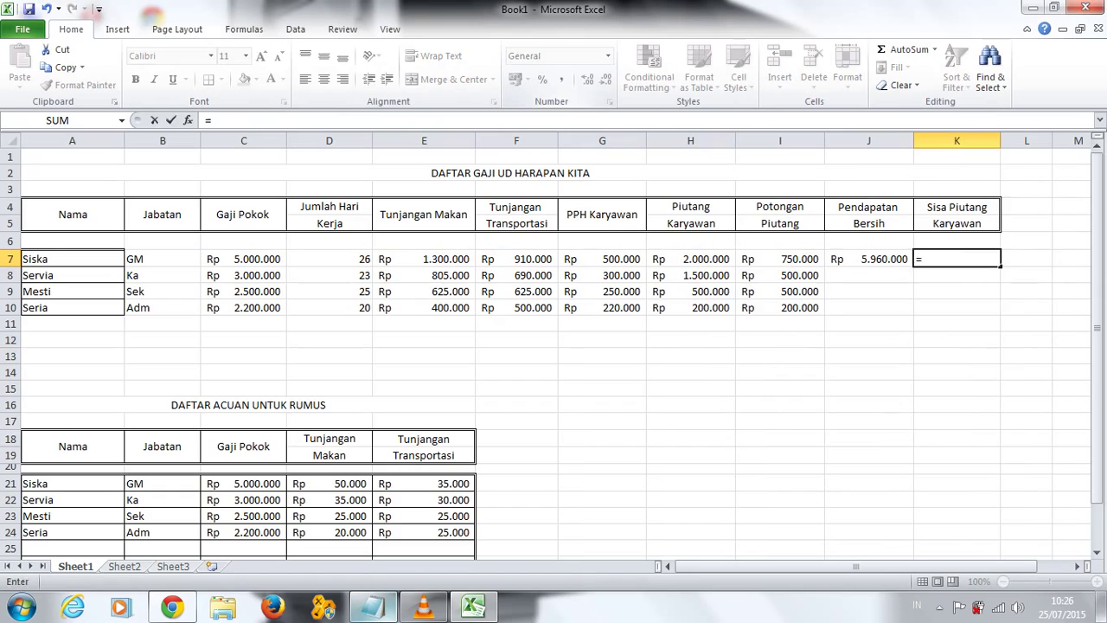
click(690, 259)
text(-)
click(779, 258)
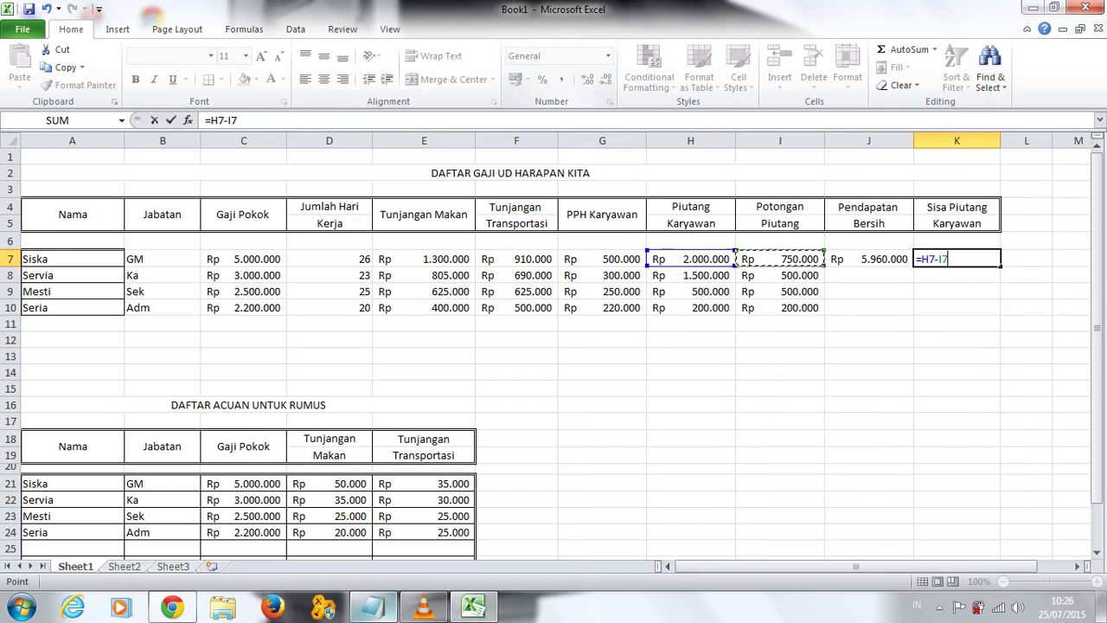
key(Return)
key(ctrl+c)
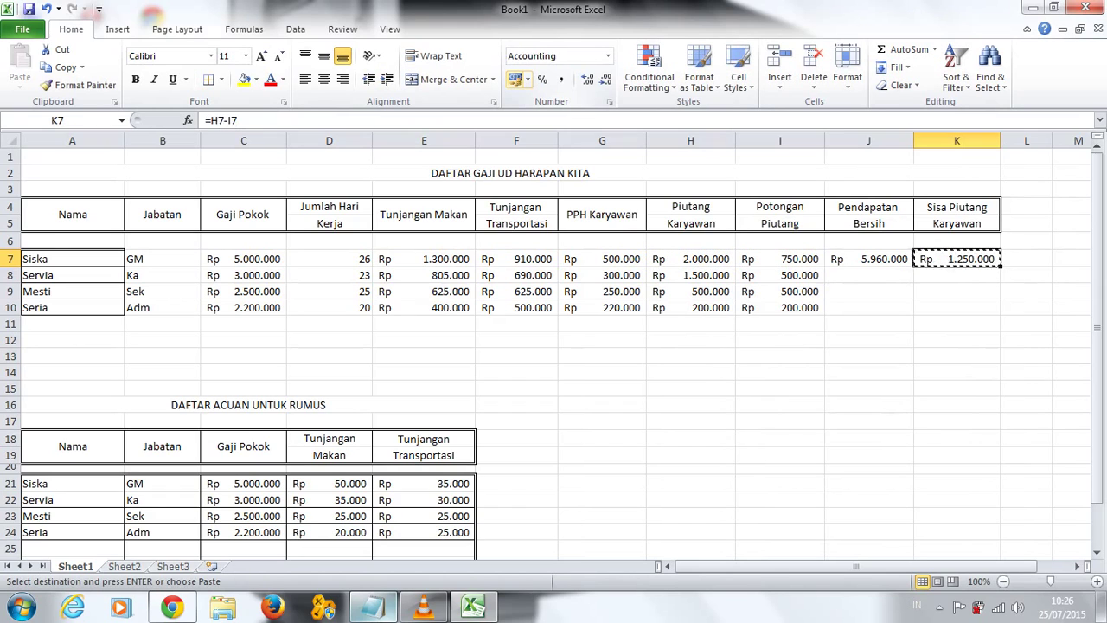
drag(957, 275, 956, 307)
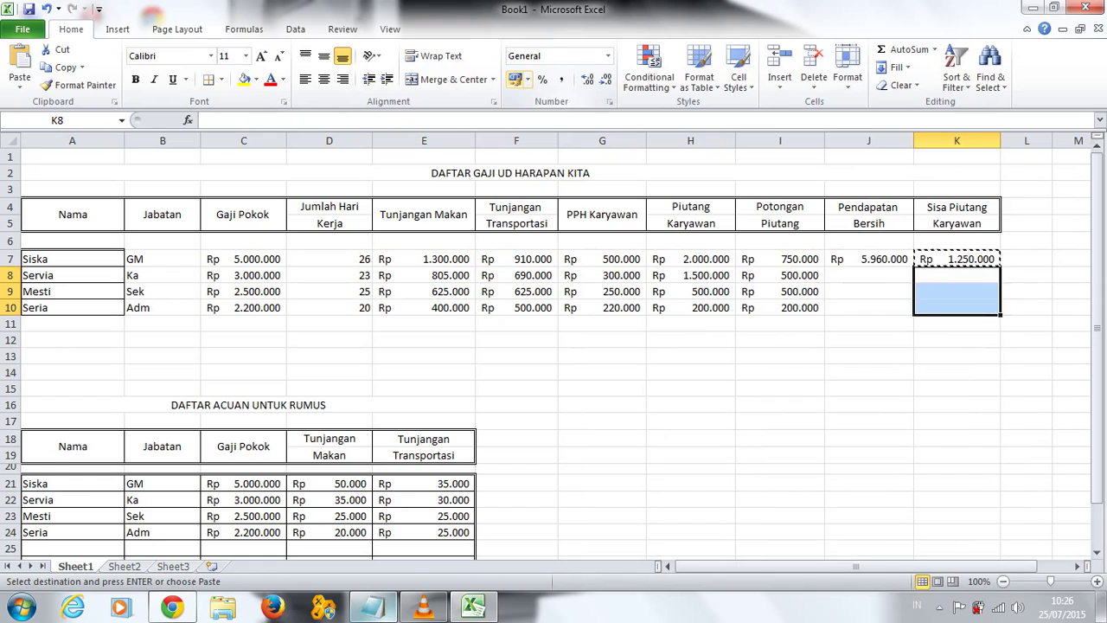
key(ctrl+v)
Step: Copy the J7 net pay formula into J8:J10, giving 3.695.000, 3.000.000 and 2.680.000
click(868, 258)
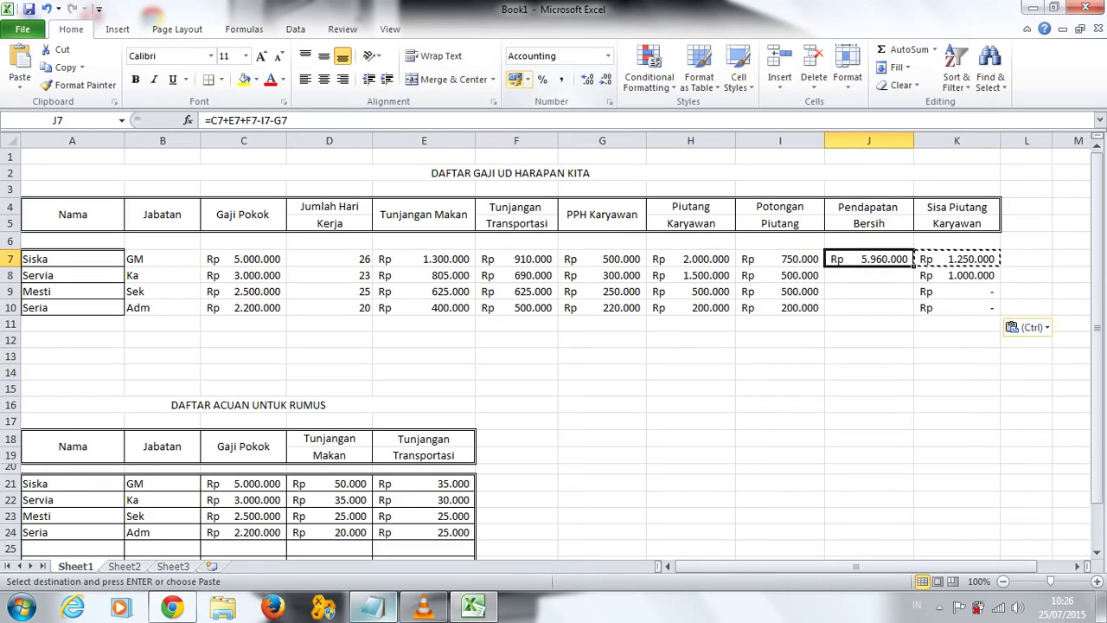
key(ctrl+c)
click(868, 275)
drag(868, 275, 868, 307)
key(ctrl+v)
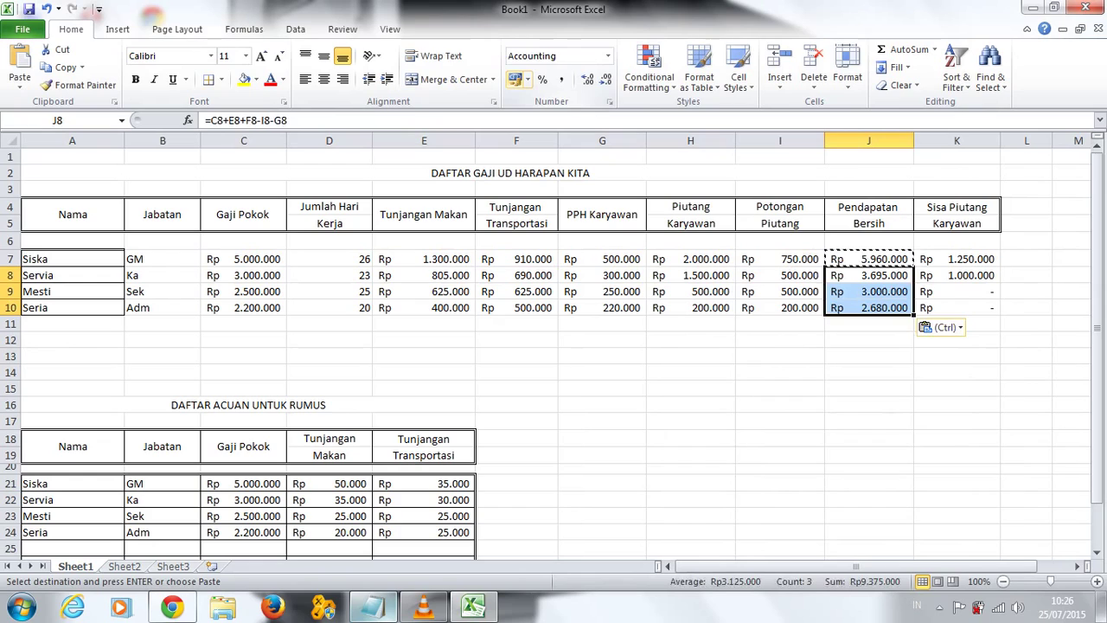
click(779, 388)
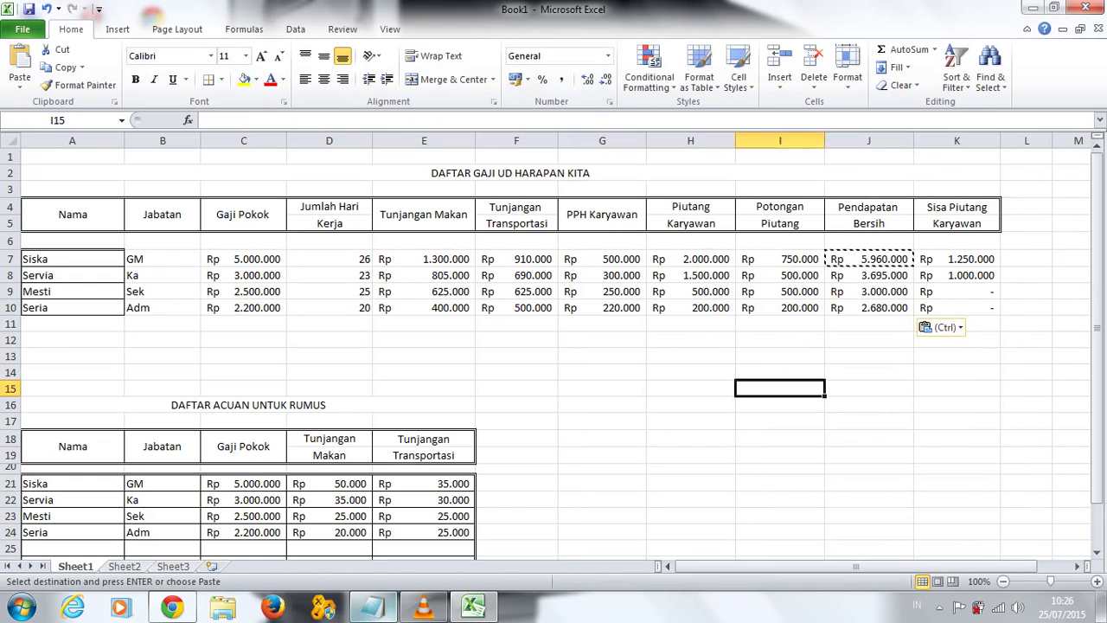
click(72, 356)
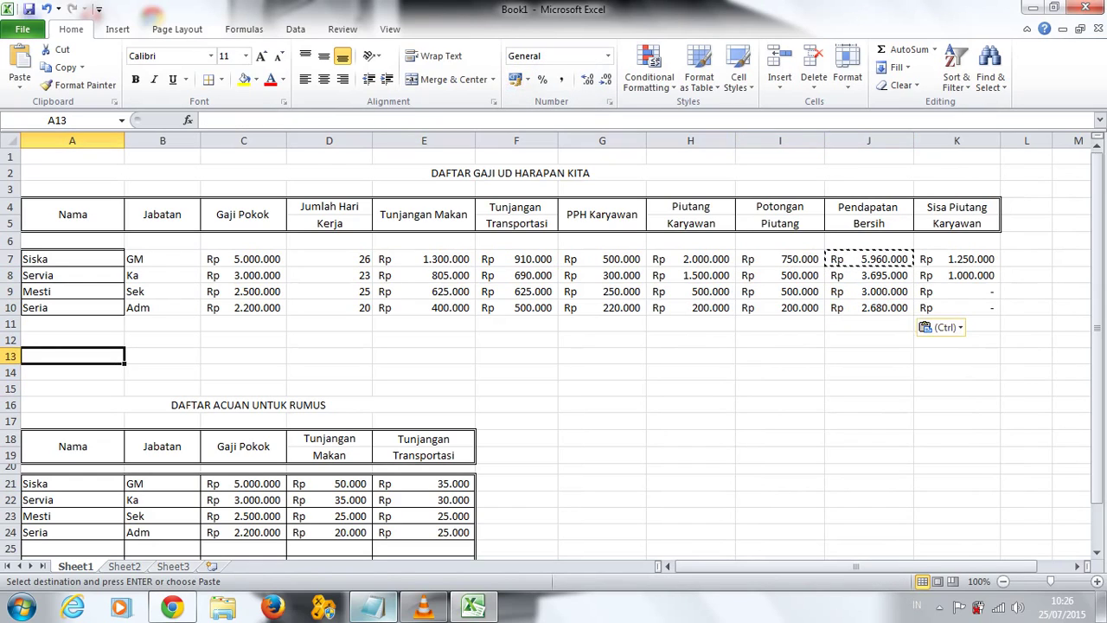
Step: Enter TOTAL PEMBAYARAN GAJI KARYAWAN BULAN JULI 2015 in A13 and select A13:I13
text(T)
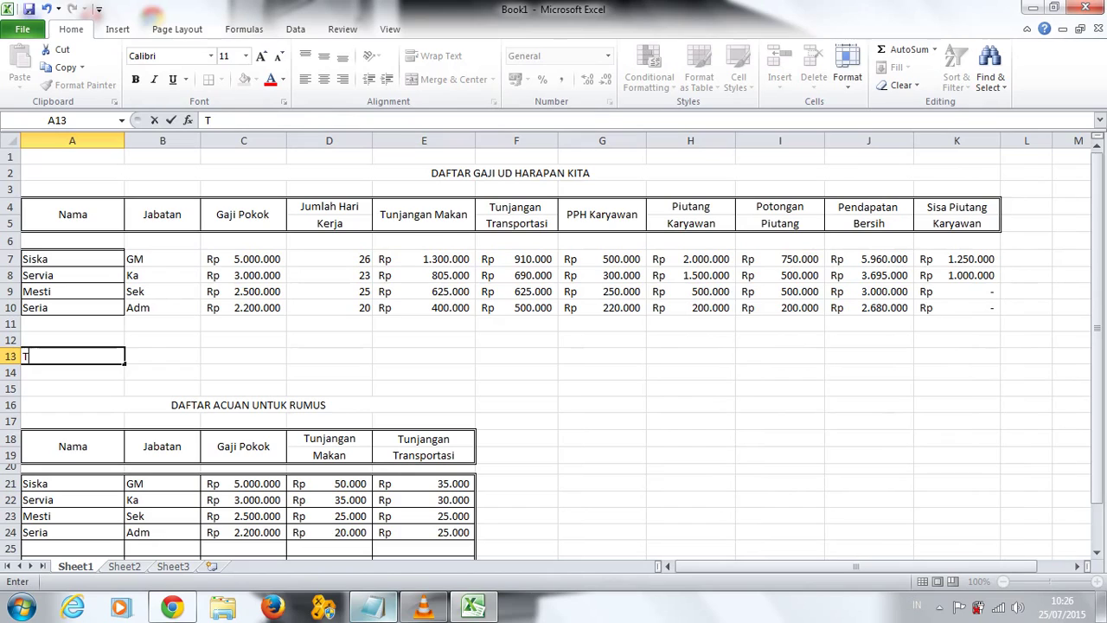
text(OTAL)
text( PE)
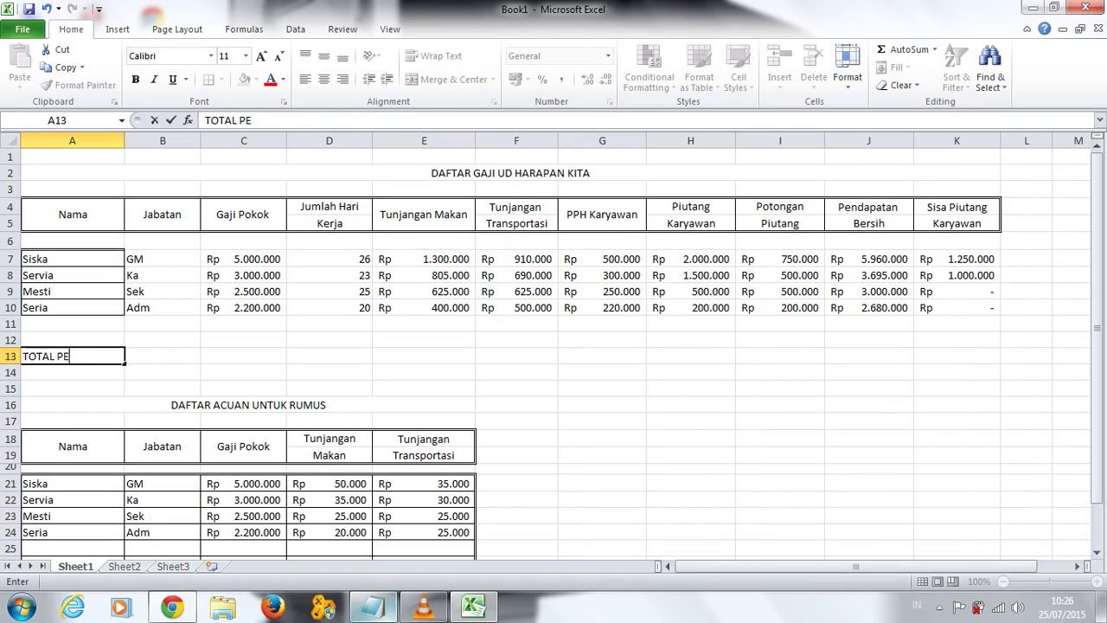
text(NG)
key(BackSpace)
key(BackSpace)
text(MBAYARA)
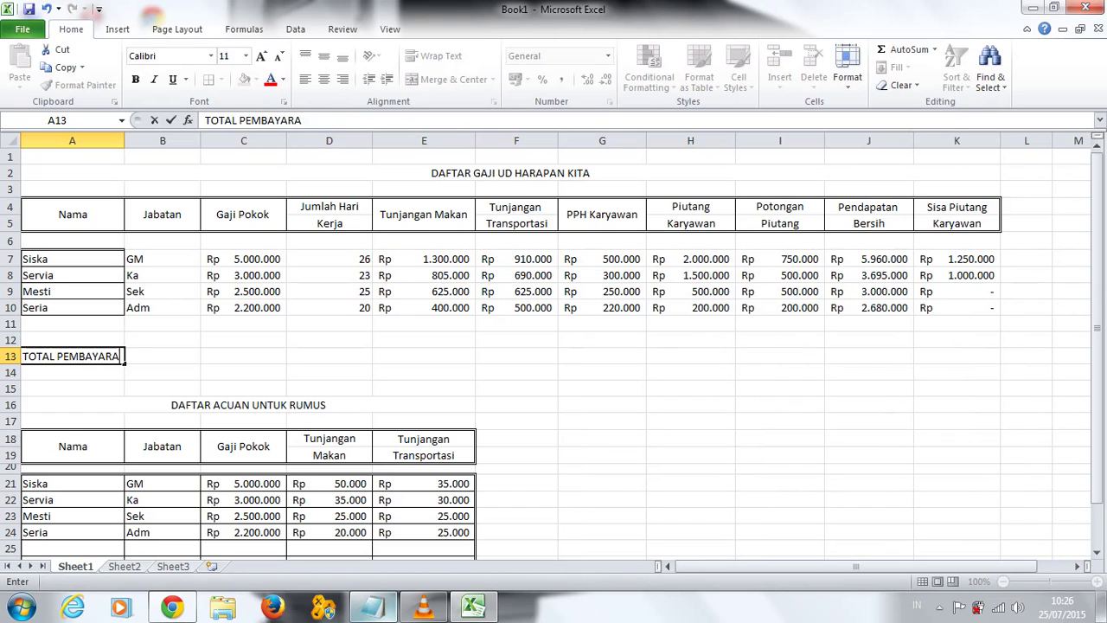
text(N GAJI)
text( KART)
key(BackSpace)
text(W)
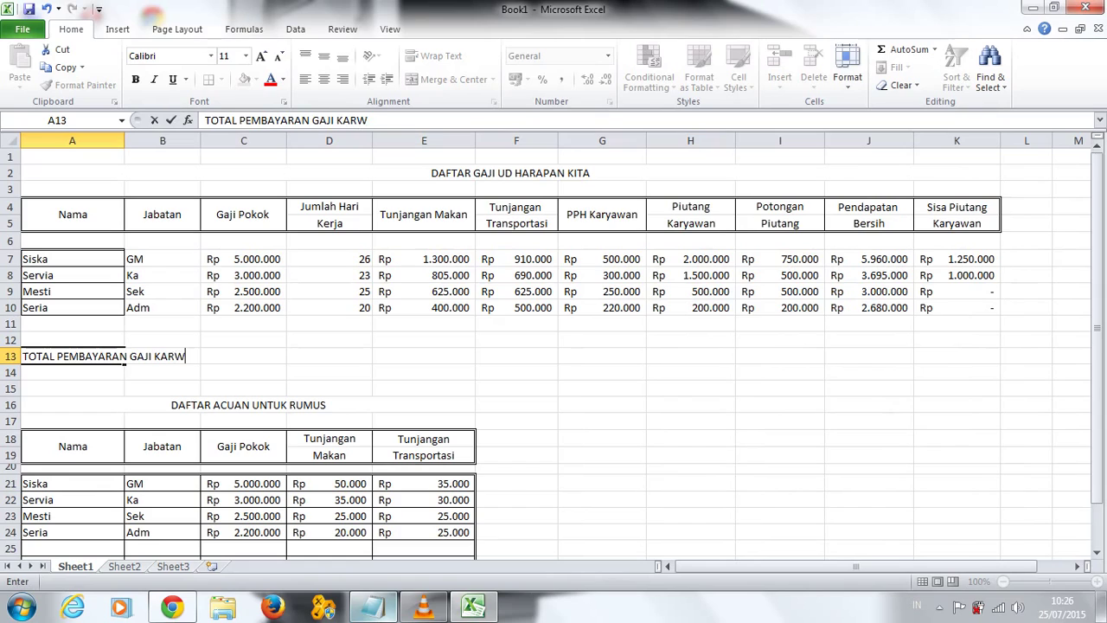
text(A)
key(BackSpace)
key(BackSpace)
text(YAWAN BULAN JU)
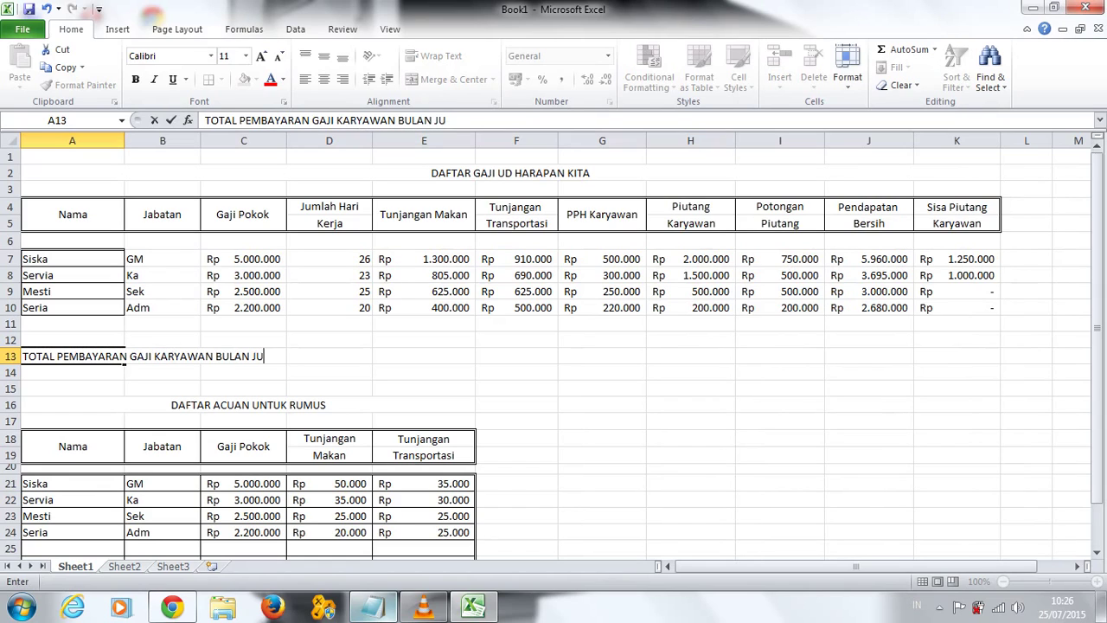
text(LI 201)
text(5)
key(ctrl+Return)
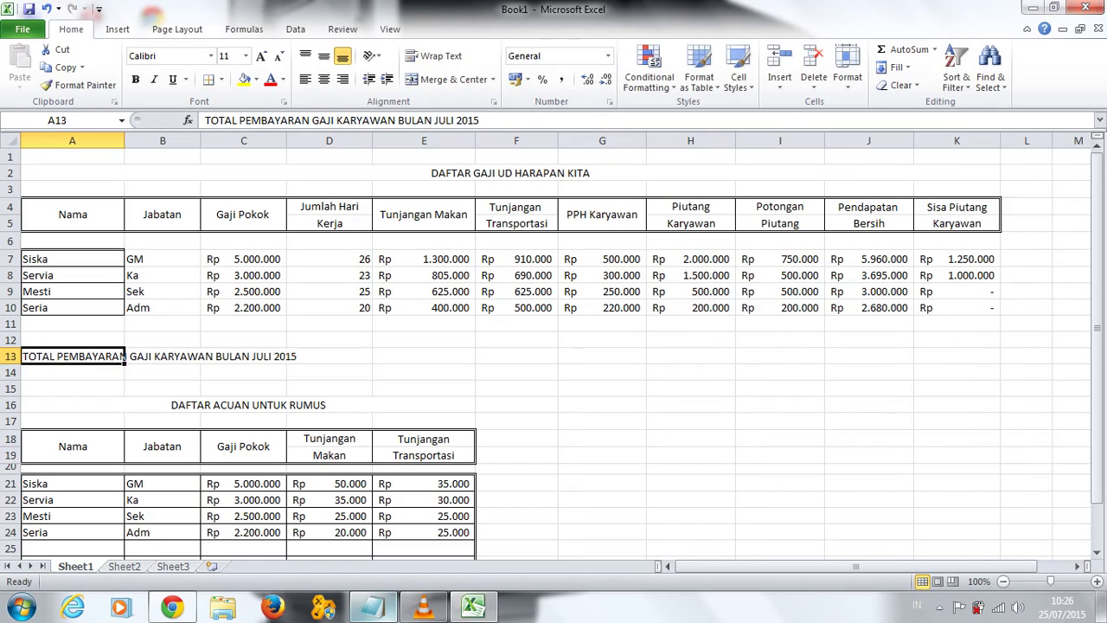
drag(73, 355, 869, 355)
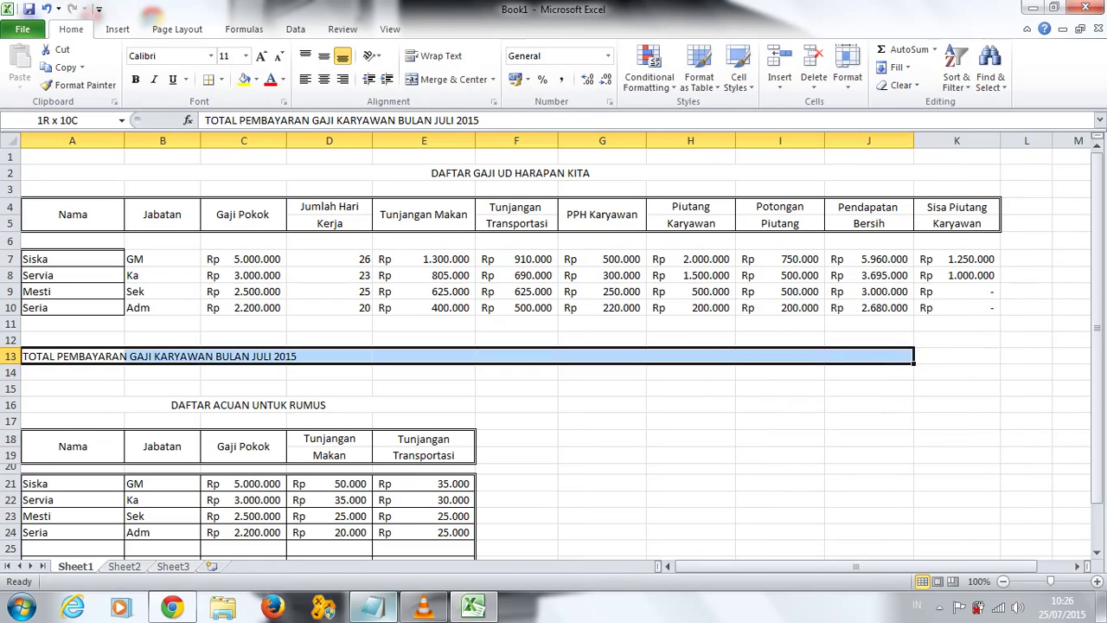
key(shift+Left)
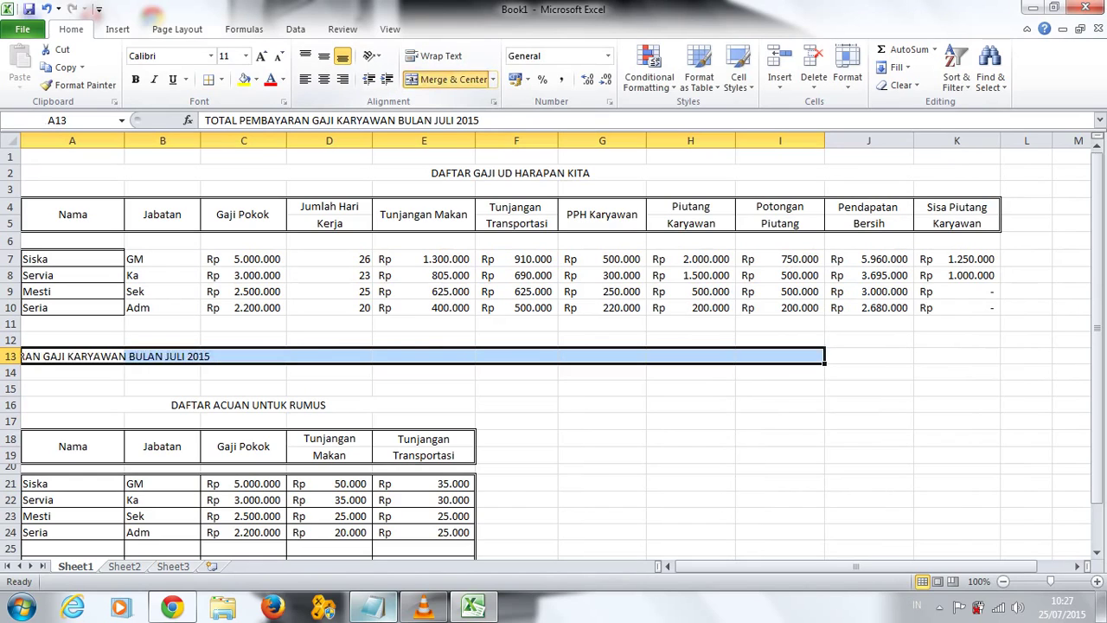
Step: Total Pendapatan Bersih in J13 with =SUM(J7:J12), giving Rp 15.335.000
click(868, 356)
text(=SUM()
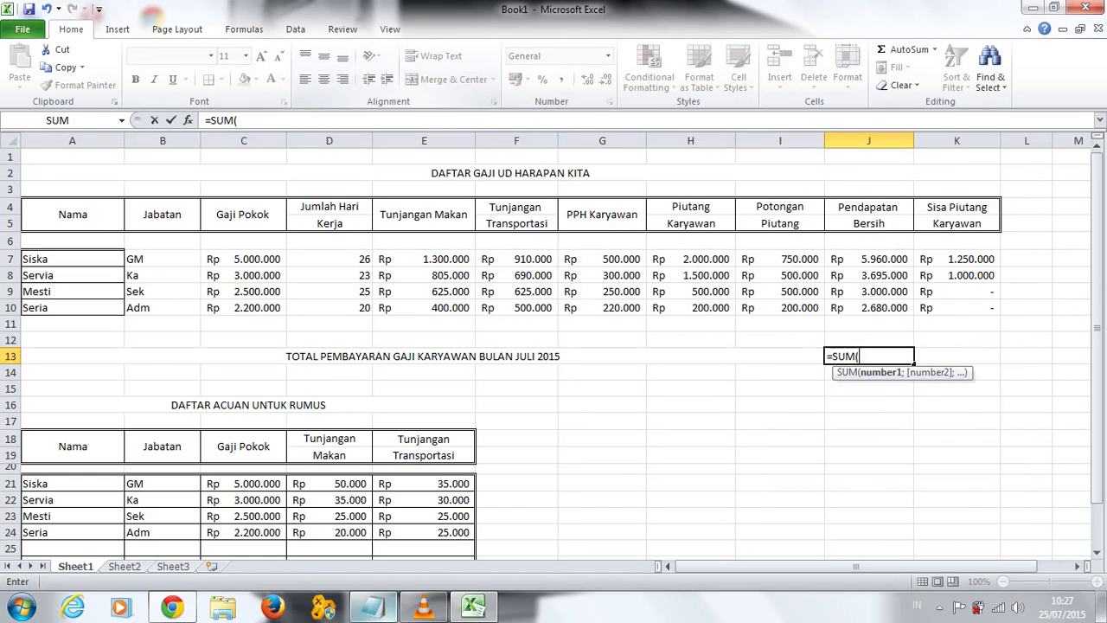
text(.)
key(Up)
key(Up)
key(Down)
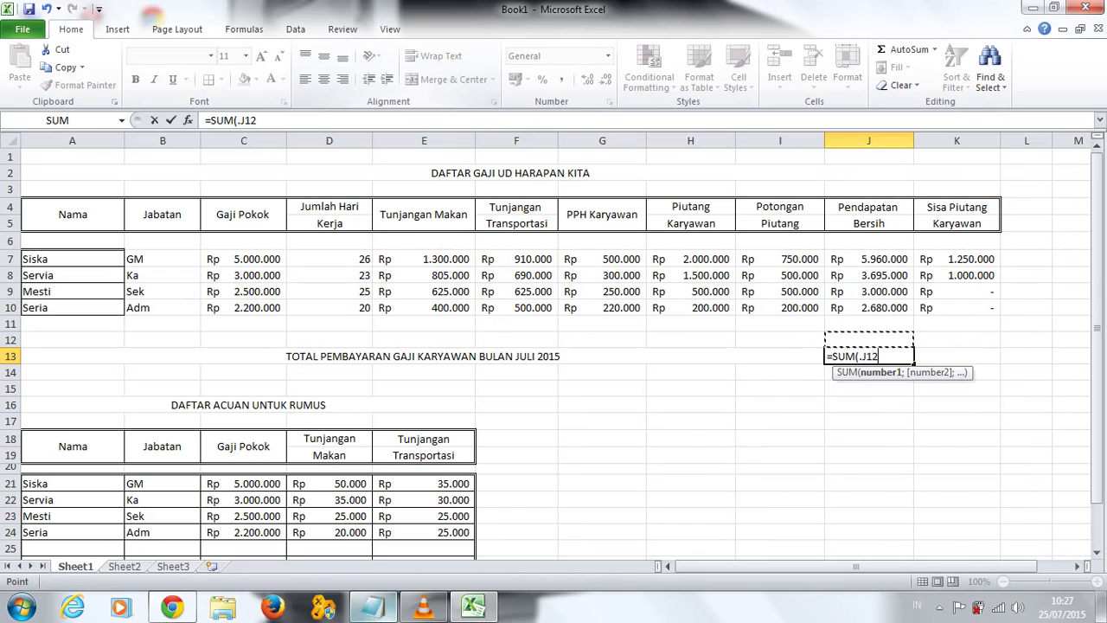
key(BackSpace)
key(BackSpace)
key(BackSpace)
key(BackSpace)
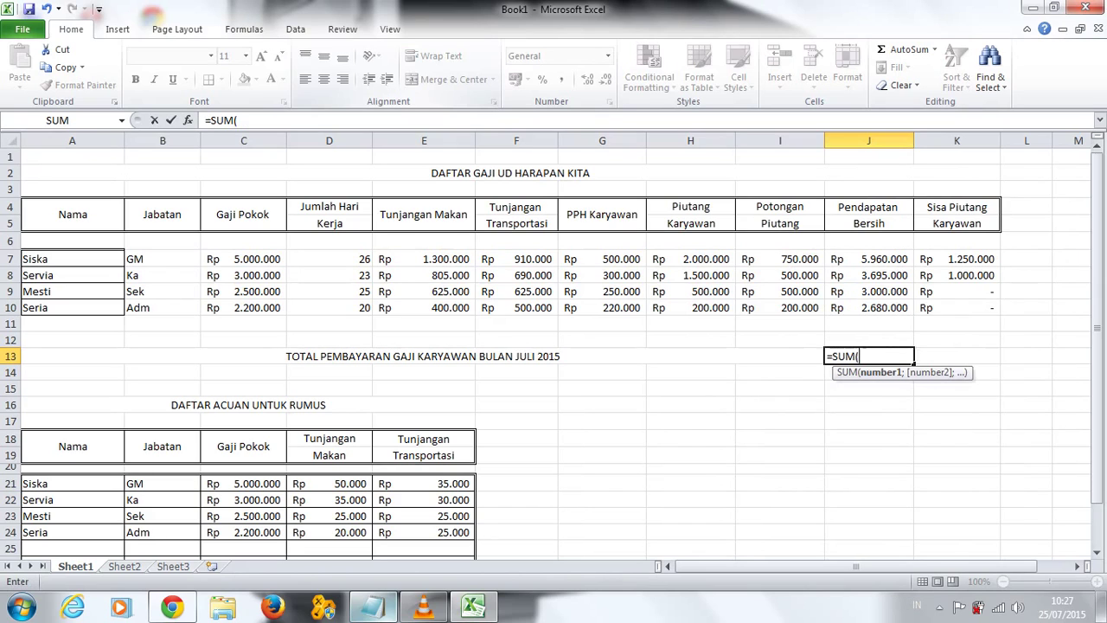
key(Up)
key(F8)
key(Up)
key(Up)
key(Up)
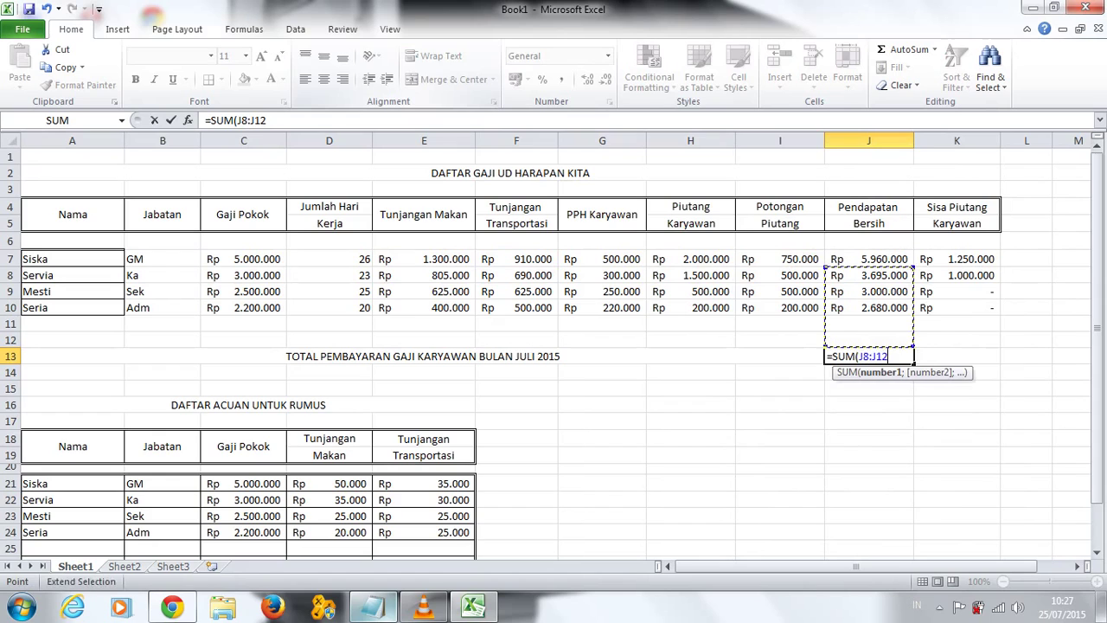
key(Up)
text())
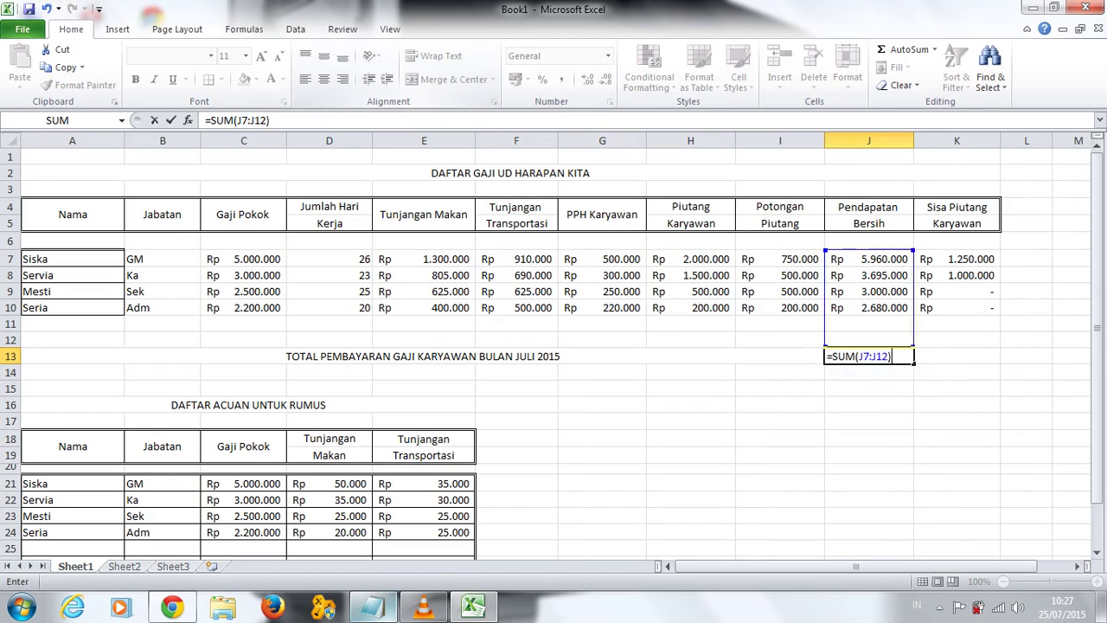
key(Tab)
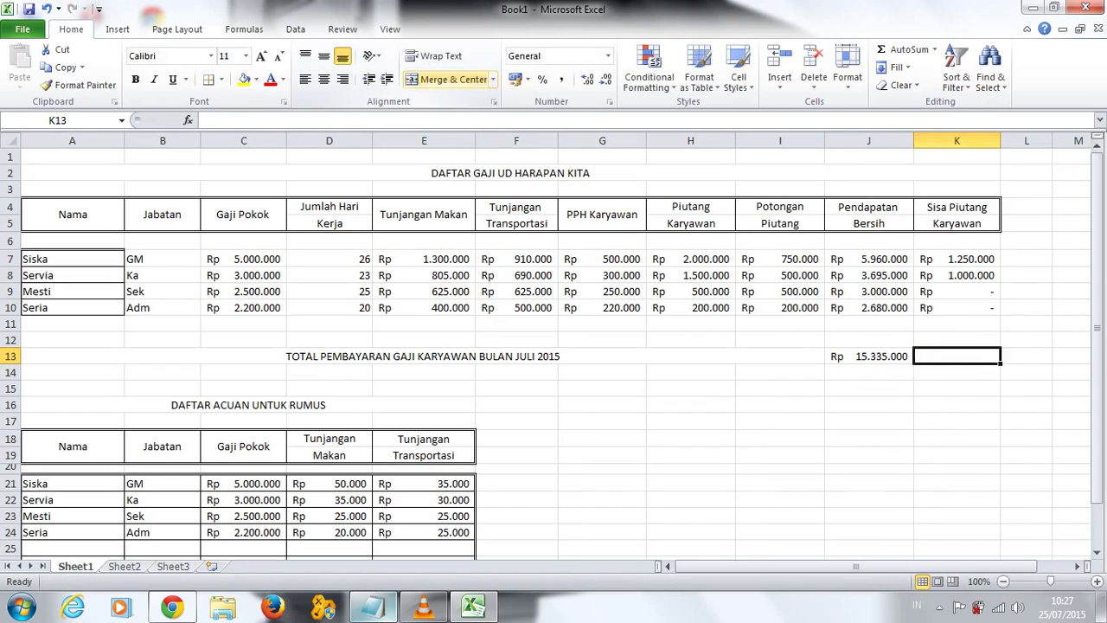
Step: Enter a SUM for Sisa Piutang Karyawan in K13, then clear it again
text(=sum)
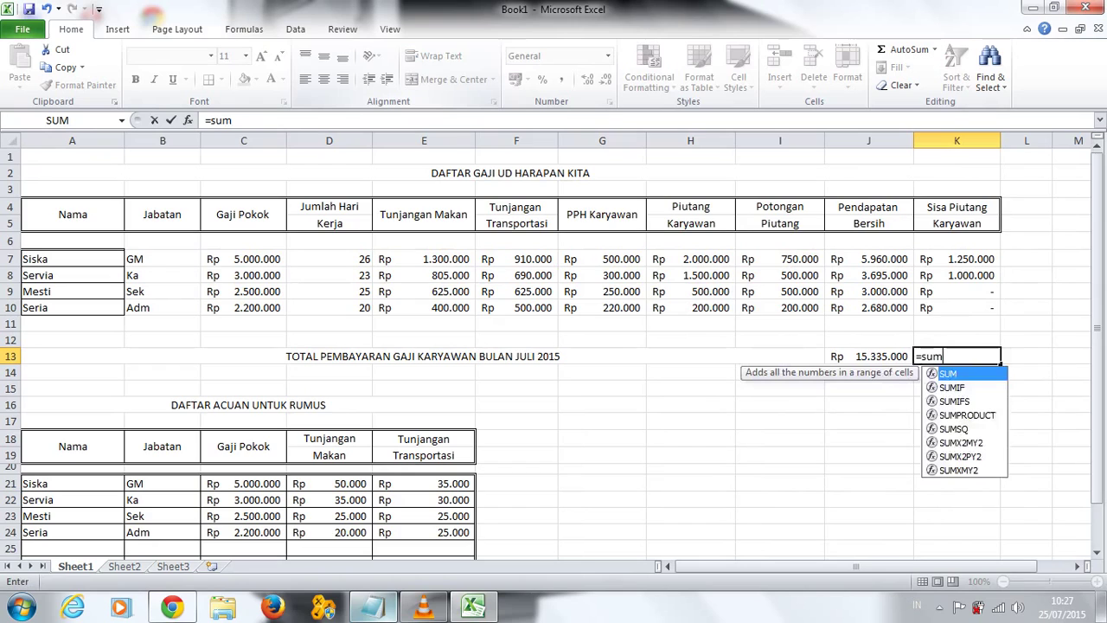
text(()
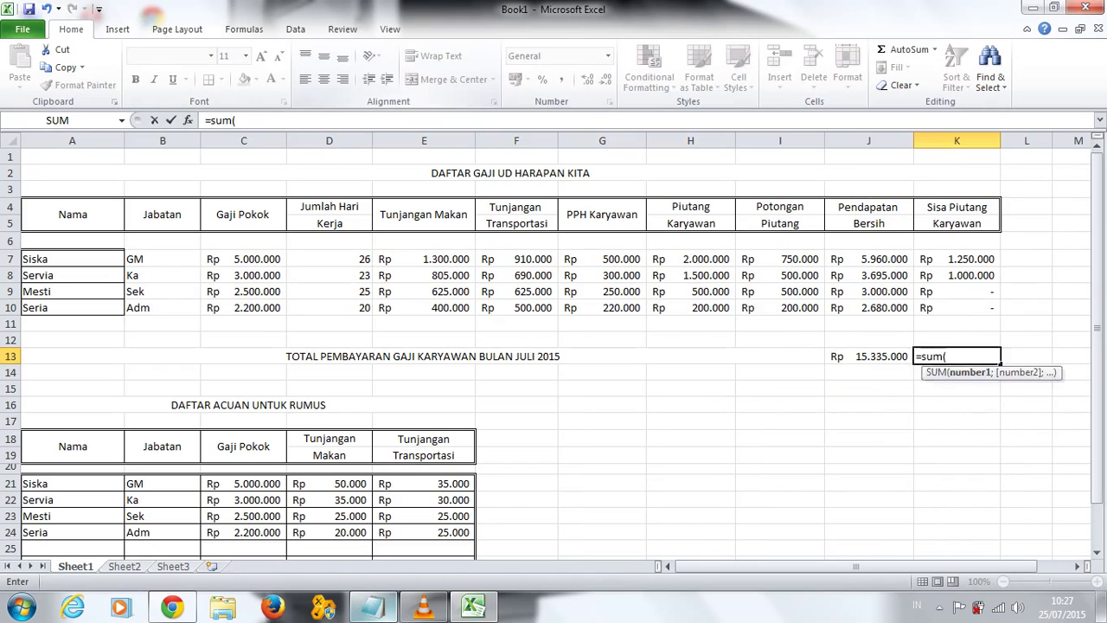
key(Up)
key(F8)
key(Up)
key(Up)
key(Up)
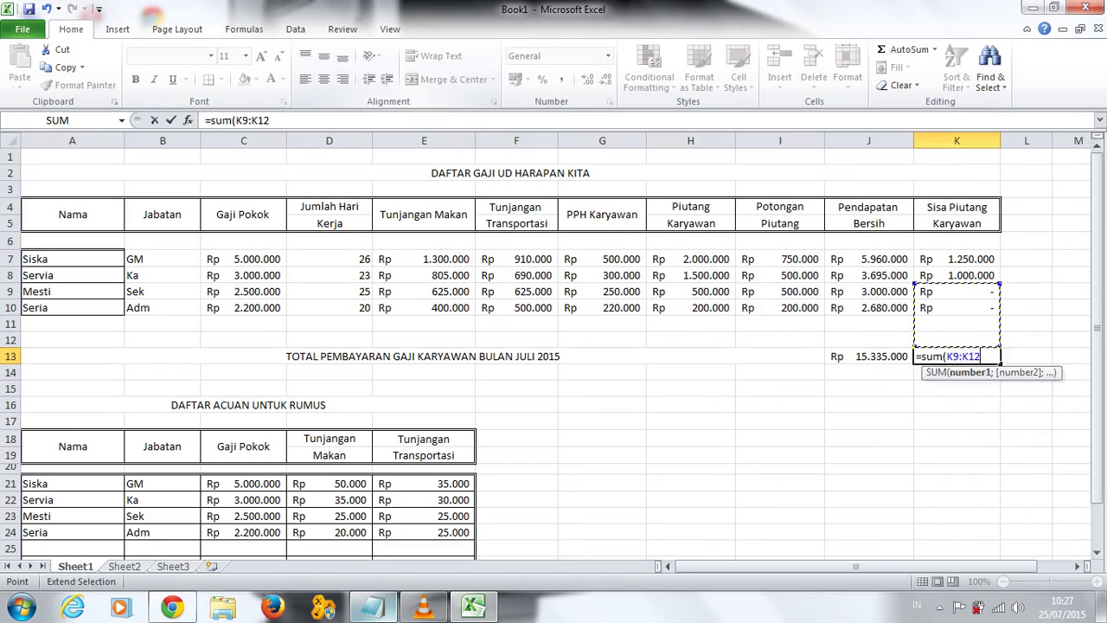
key(Up)
key(Up)
key(Return)
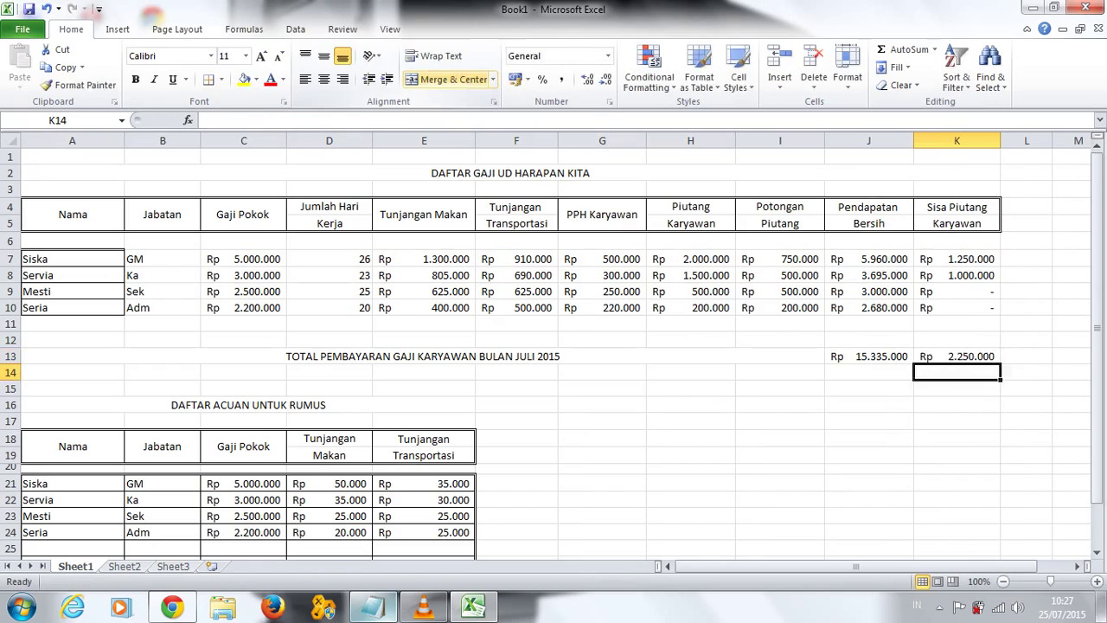
click(956, 355)
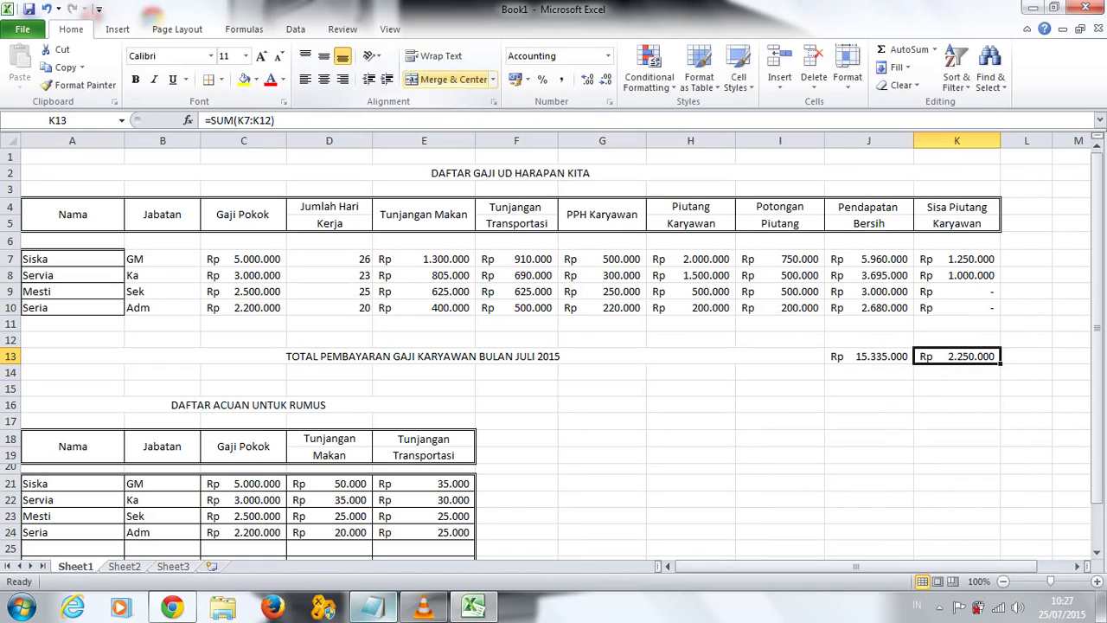
key(BackSpace)
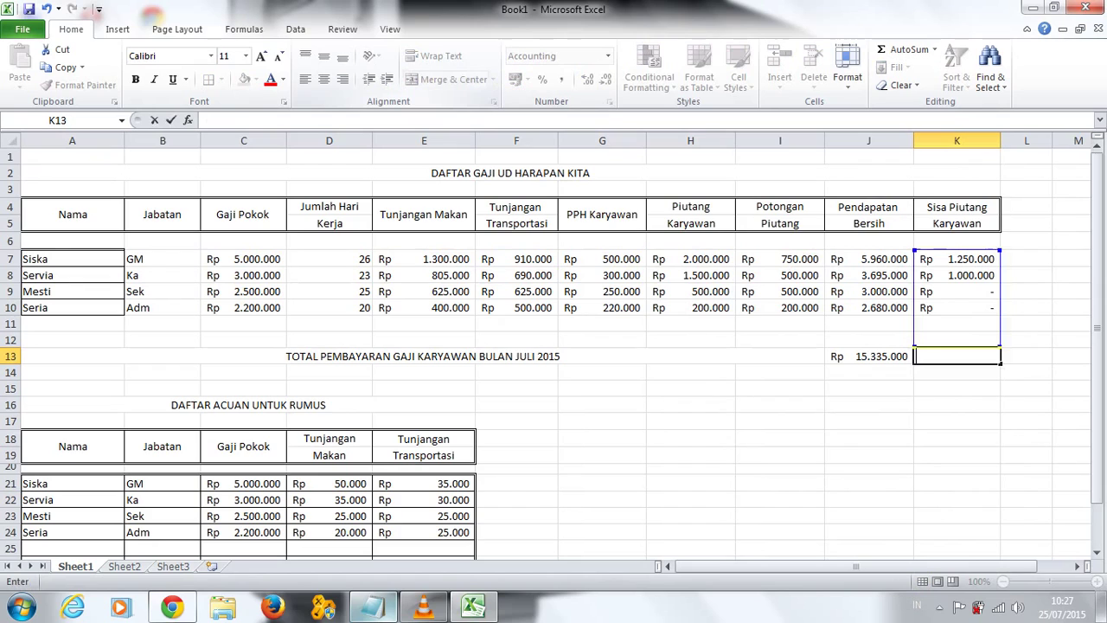
key(ctrl+Return)
Step: Check the Sisa Piutang formulas in column K and the Potongan value in I7
click(1027, 307)
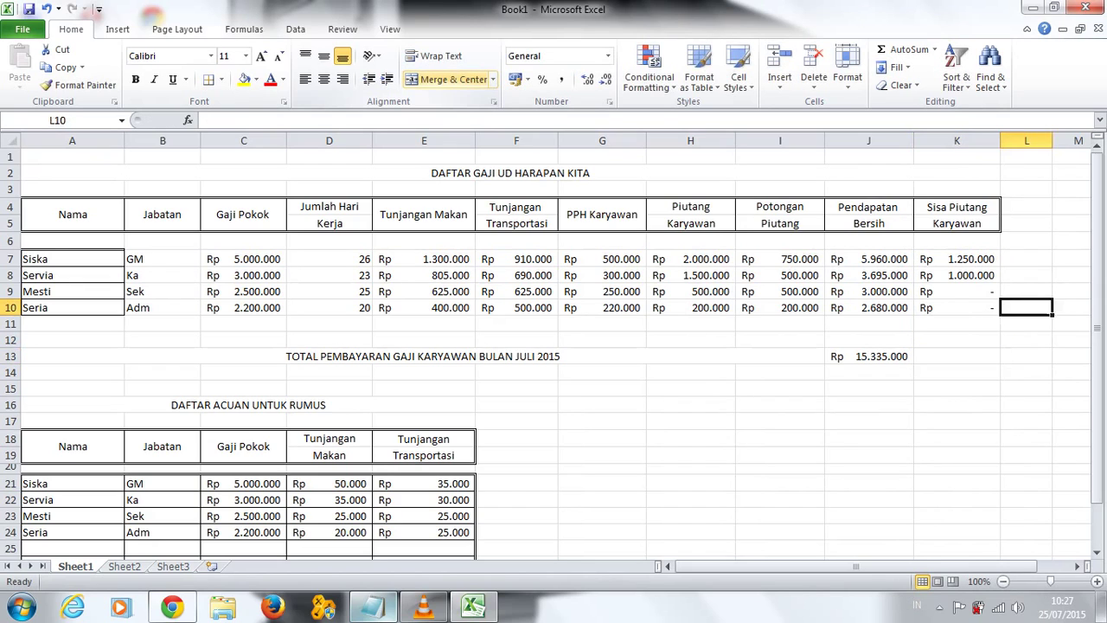
click(956, 323)
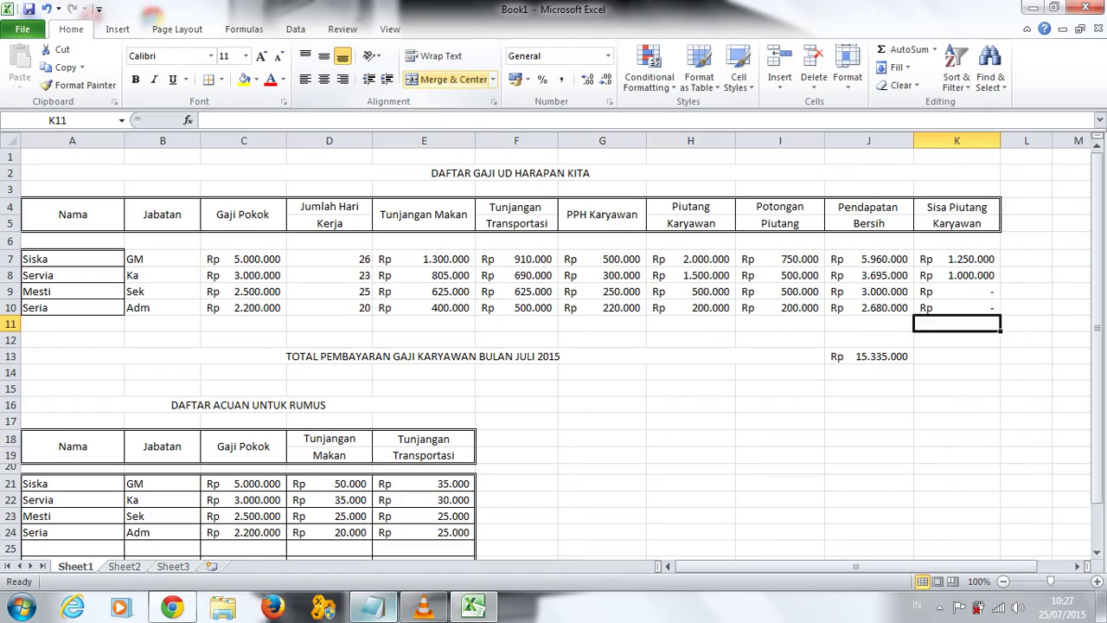
click(956, 275)
click(956, 223)
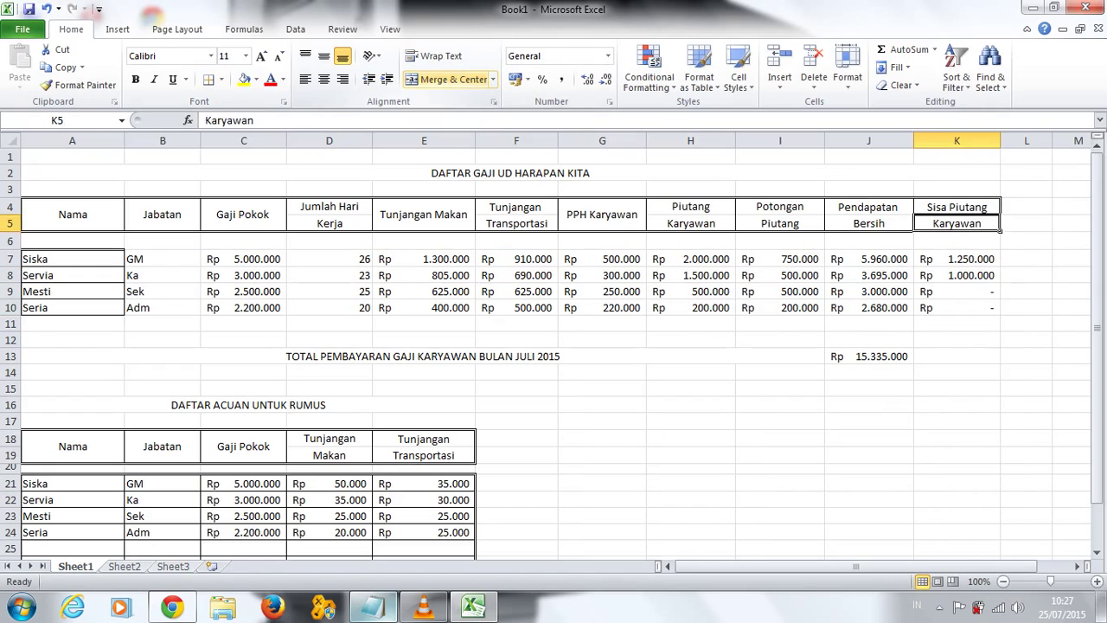
click(779, 259)
click(73, 258)
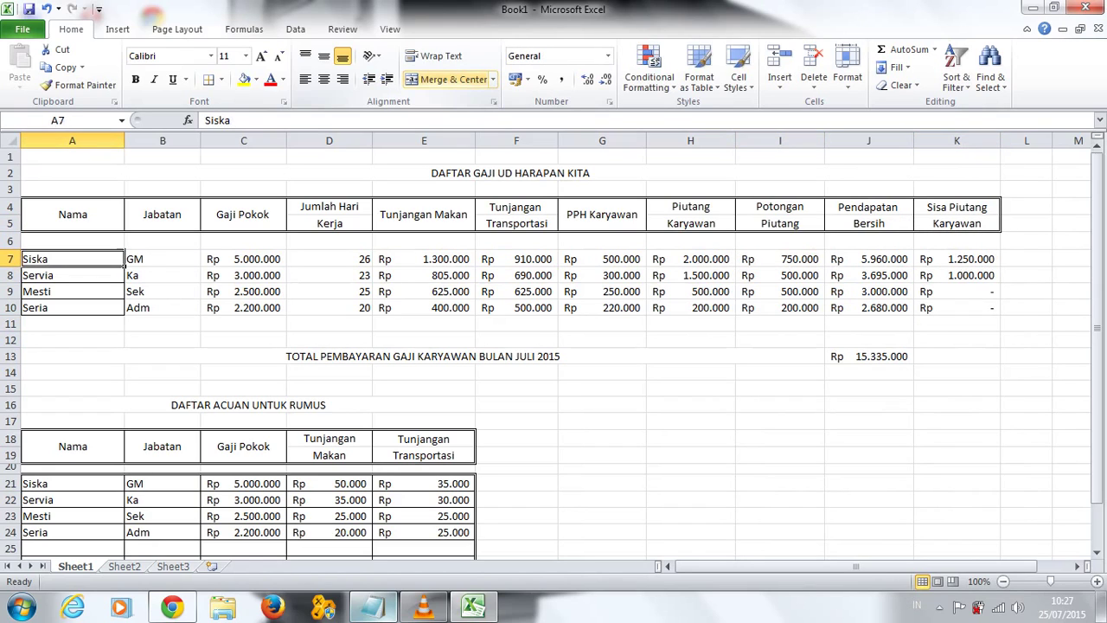
Step: Apply outline plus inside vertical and horizontal borders to A7:K13 through Format Cells
mouse_move(73, 259)
mouse_down()
mouse_move(72, 307)
mouse_move(244, 323)
mouse_move(244, 307)
mouse_move(423, 307)
mouse_move(956, 356)
mouse_up()
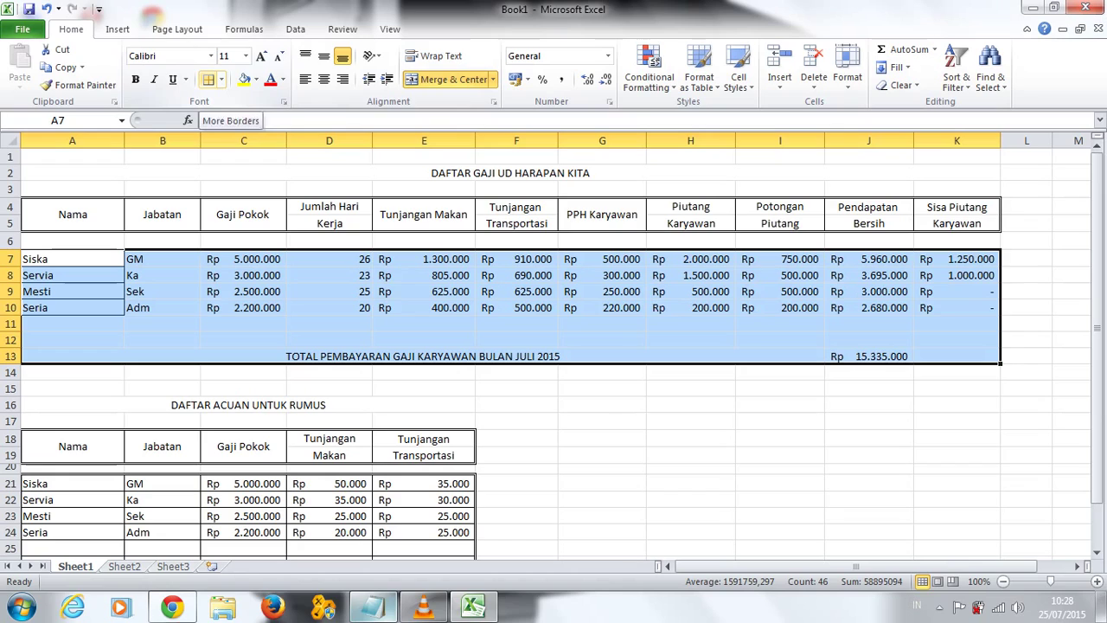
click(208, 79)
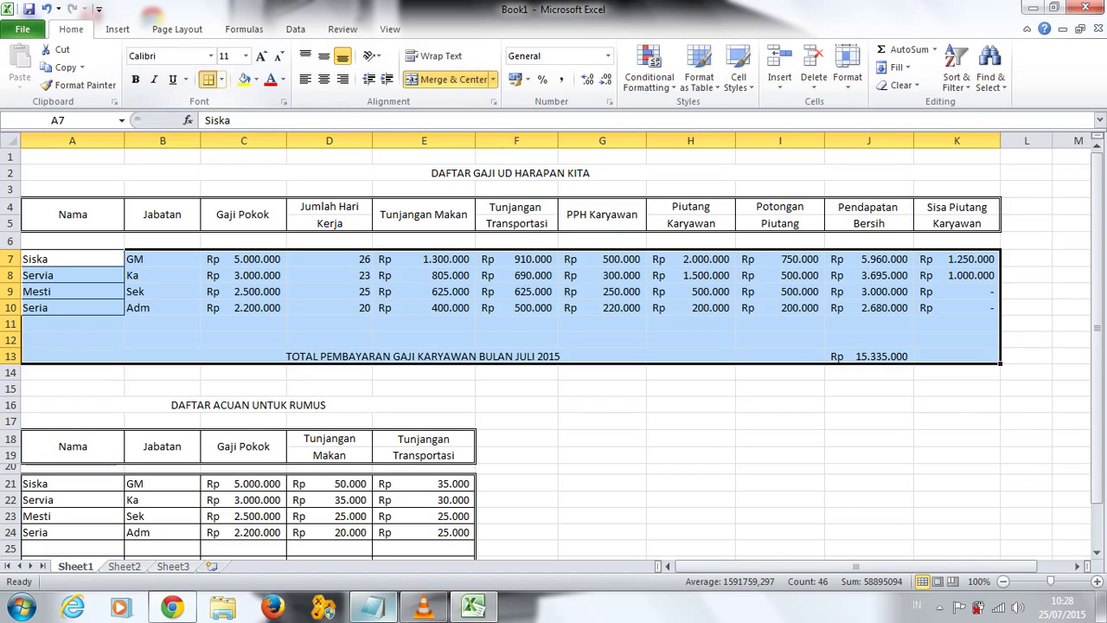
key(ctrl+1)
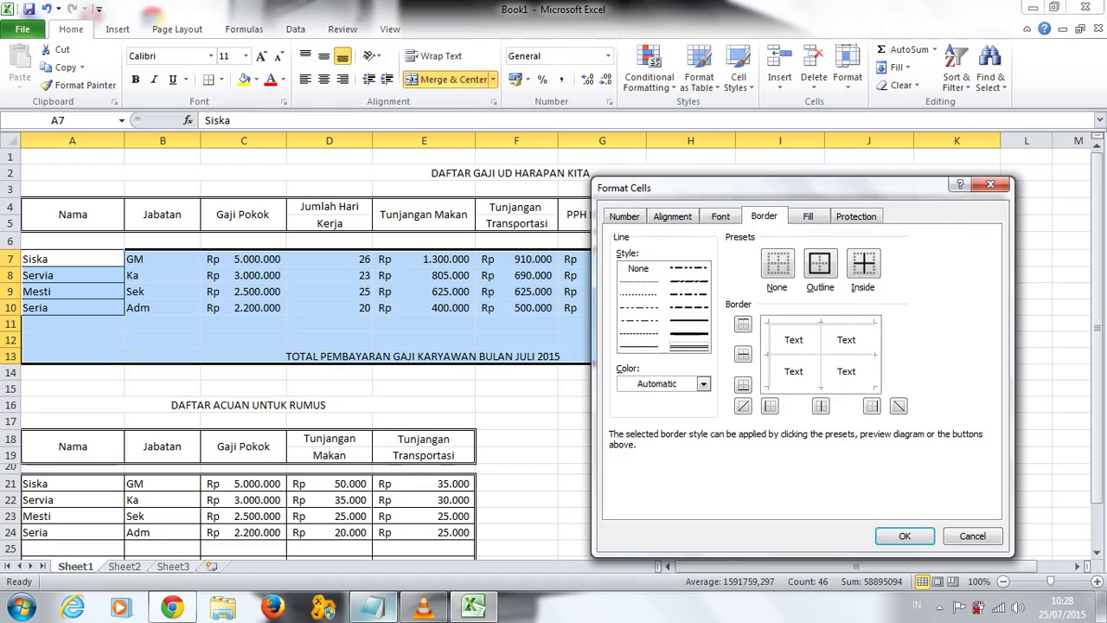
key(alt+l)
key(alt+t)
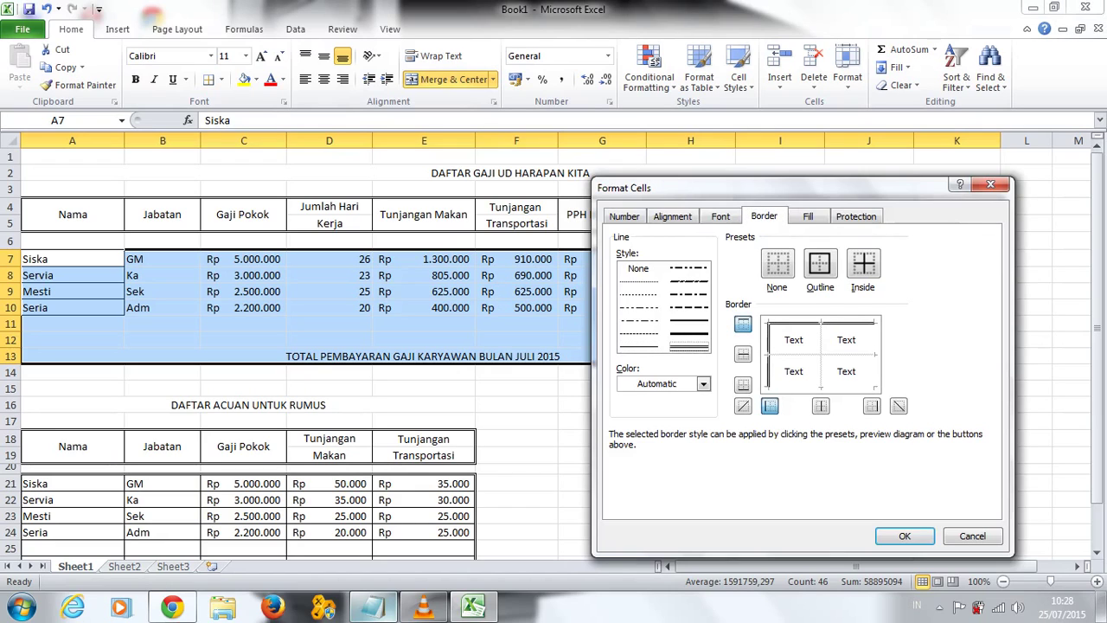
key(alt+r)
key(alt+b)
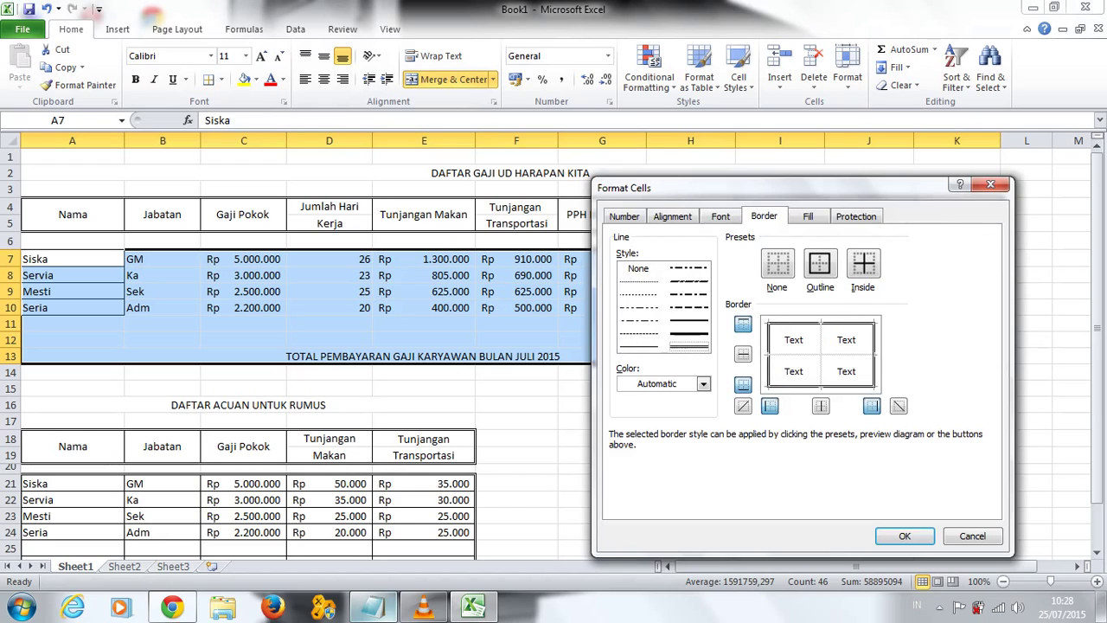
key(alt+s)
key(Right)
key(alt+v)
key(alt+h)
key(Return)
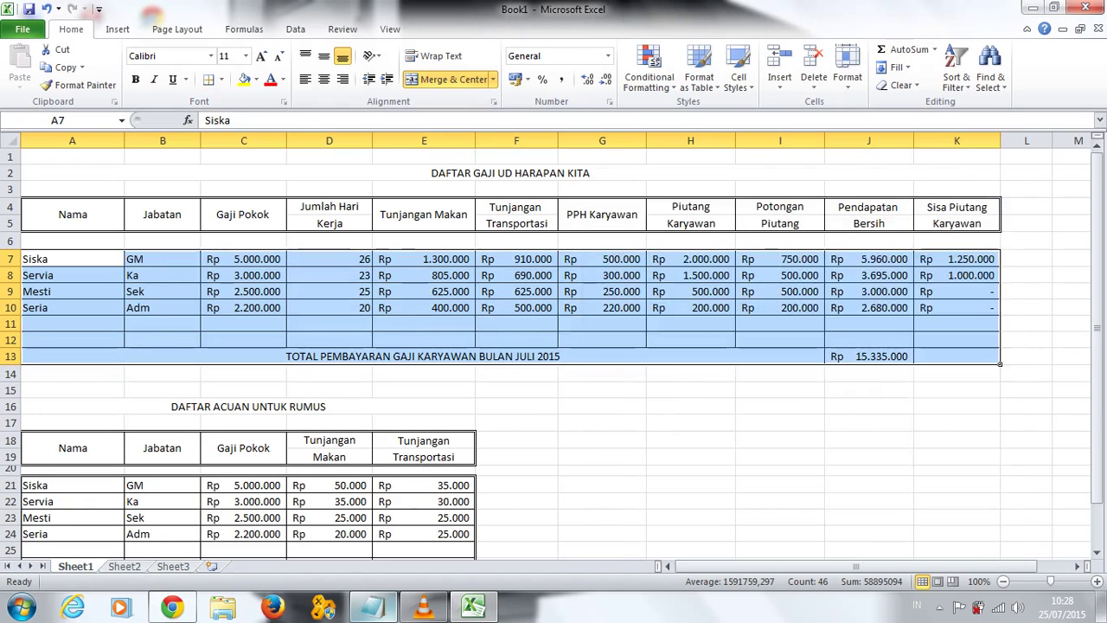
click(690, 389)
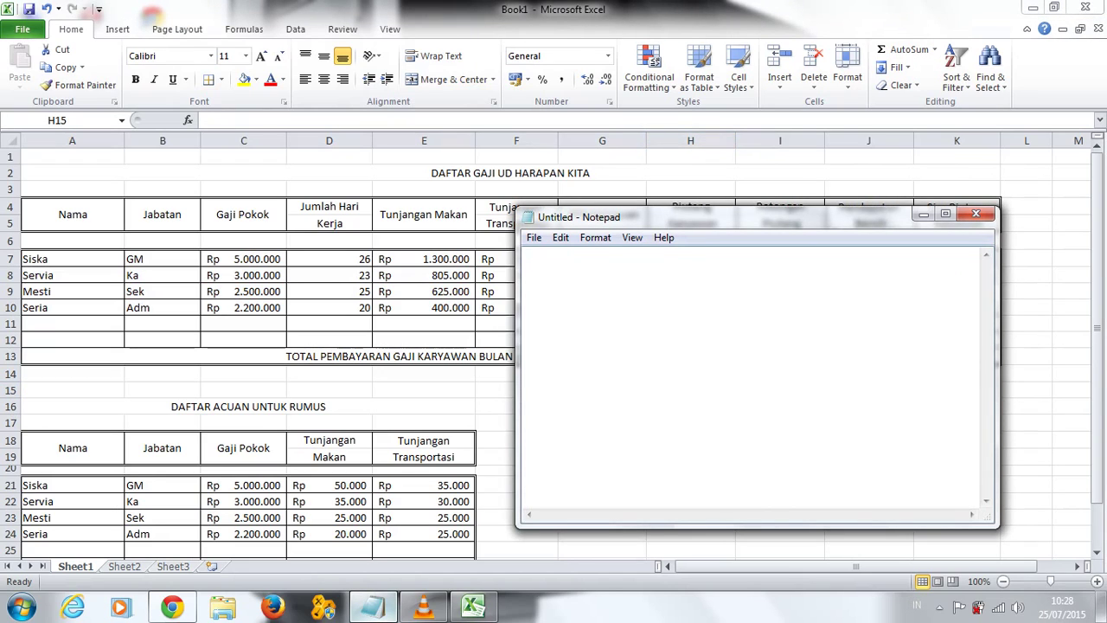
Step: Write in Notepad that the worksheet above is finished, formulated and must not be changed
text(nah gau)
click(524, 252)
text(y untuk)
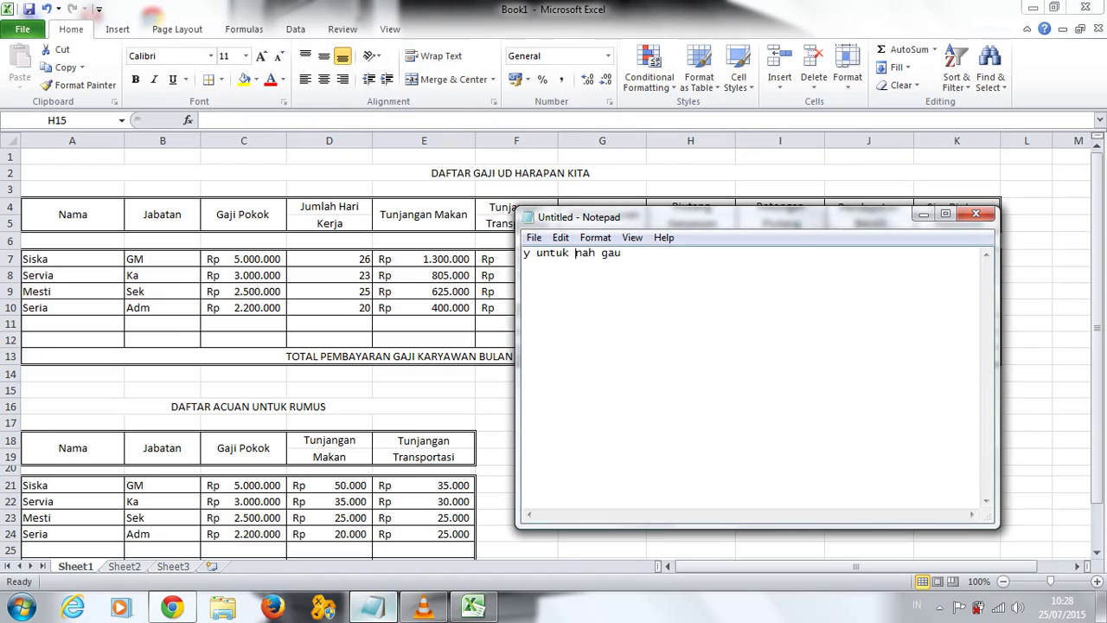
key(BackSpace)
key(BackSpace)
key(BackSpace)
key(ctrl+a)
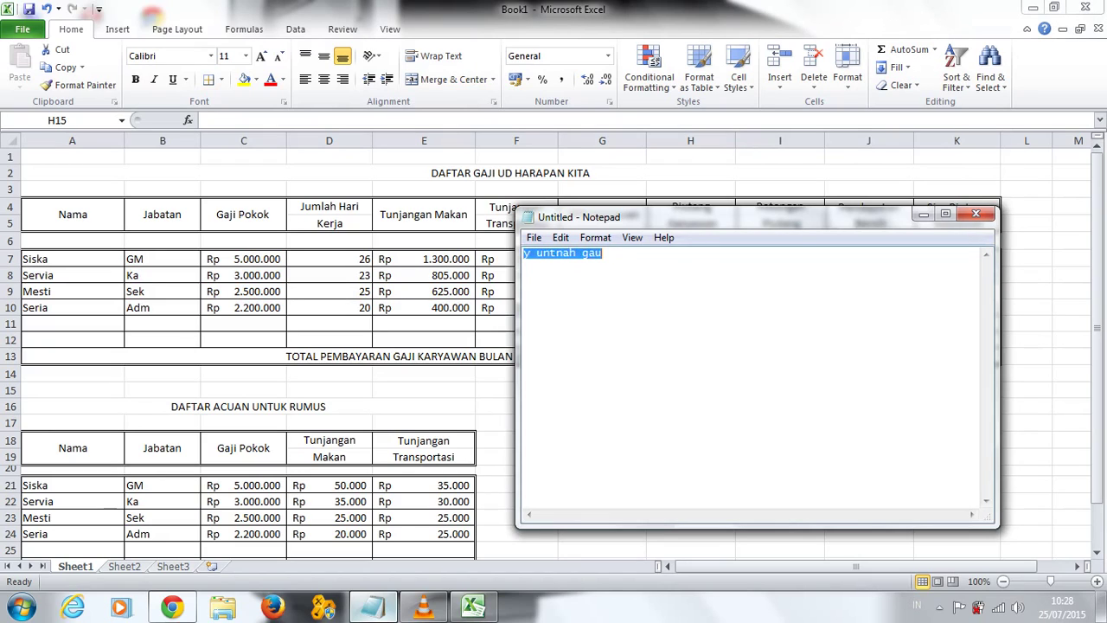
text(nah guy)
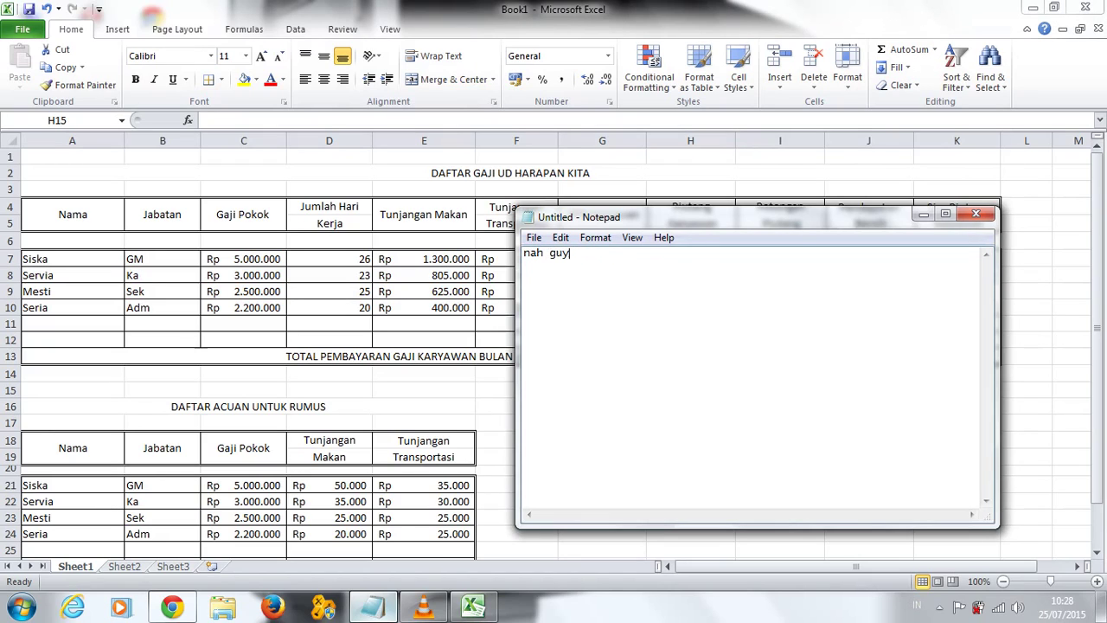
text( kerja kita su)
text(dah selesa)
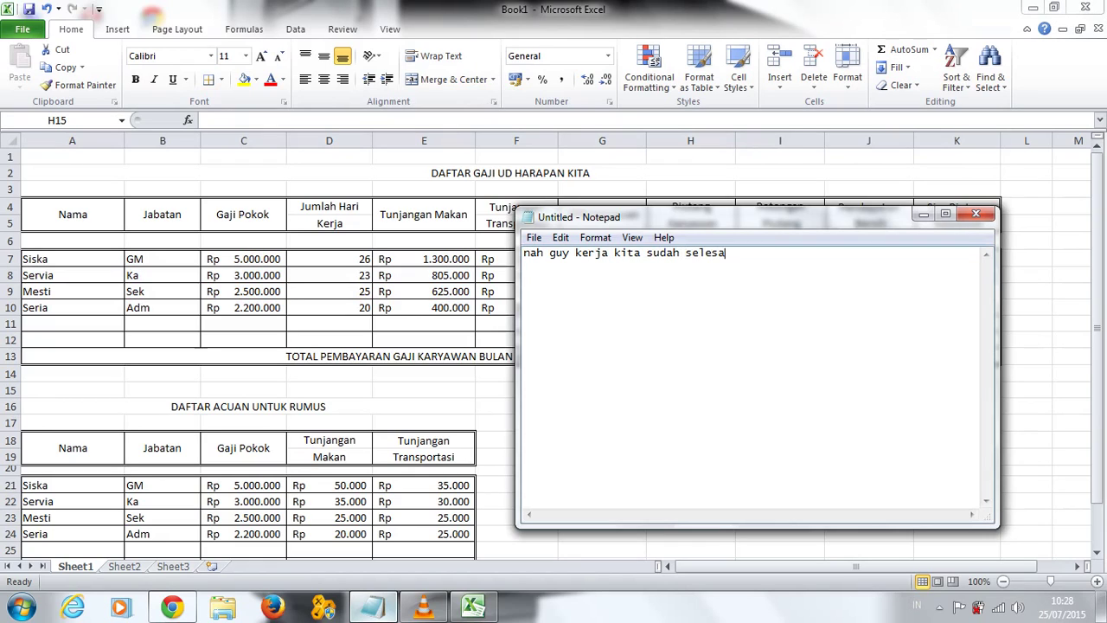
text(i u)
text(ntuk lembar)
text(an kerja di a)
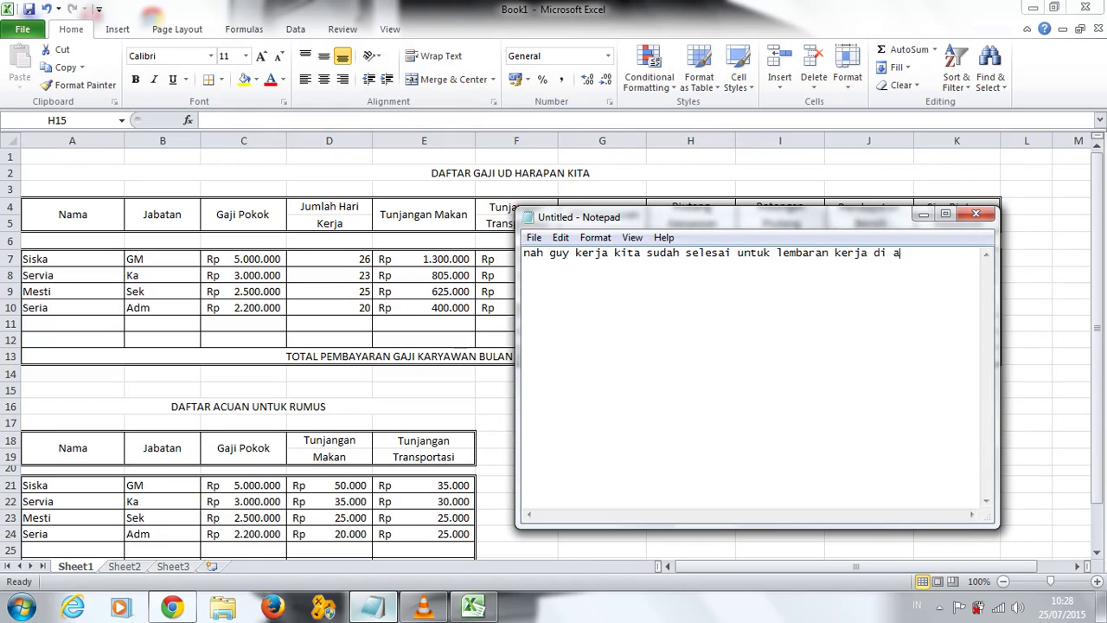
text(tas)
key(Return)
text(itu sudah)
text( kita rumus)
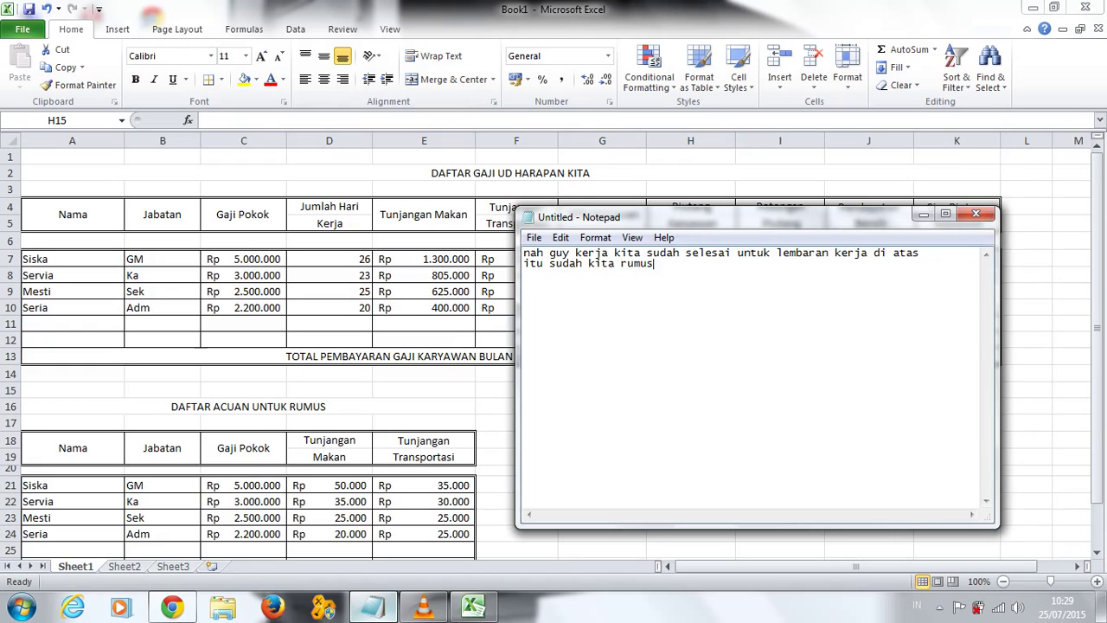
text(kan)
key(Return)
text(tidak )
text(boleh )
text(di ganti lagi)
key(Return)
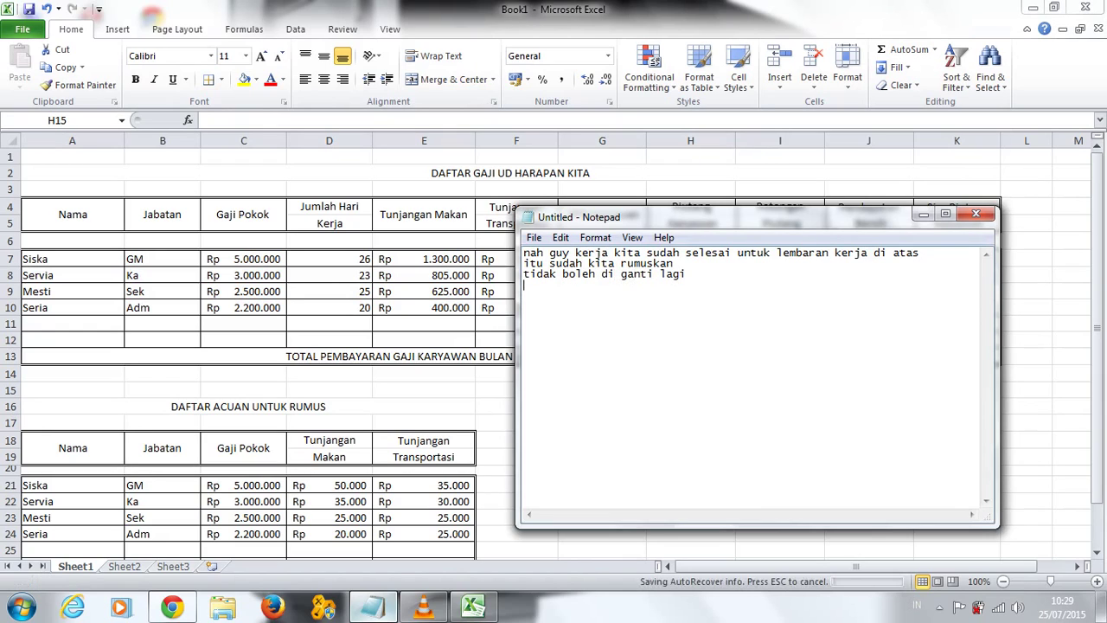
key(Return)
Step: Add that only the table below may be changed, then clear the whole note
text(kita )
text(hanya bisa me)
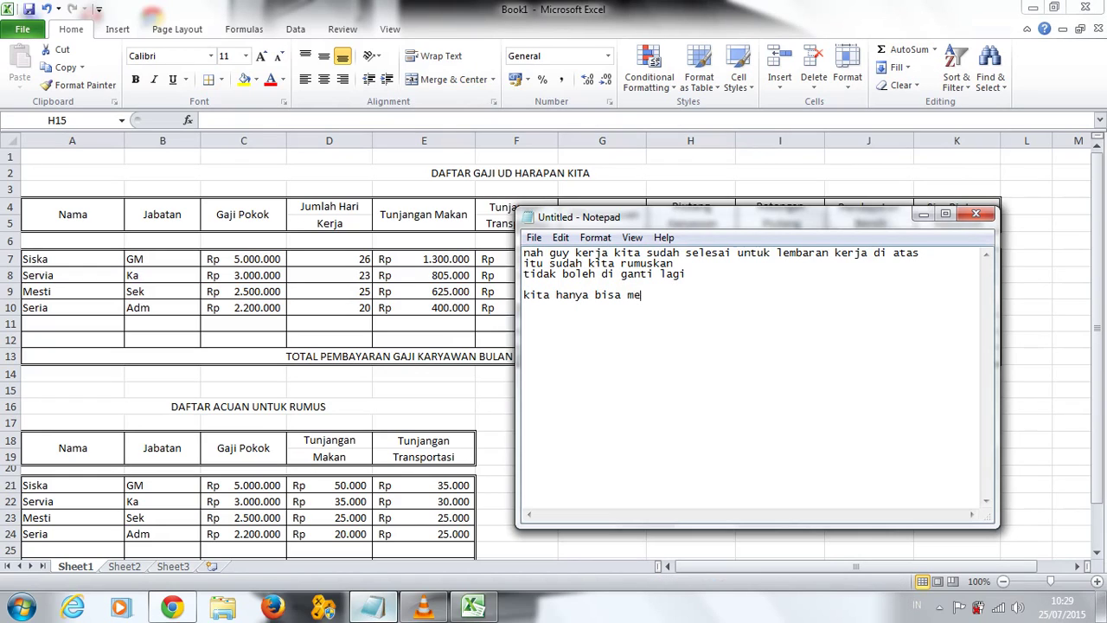
text(rubah )
text(tabel di )
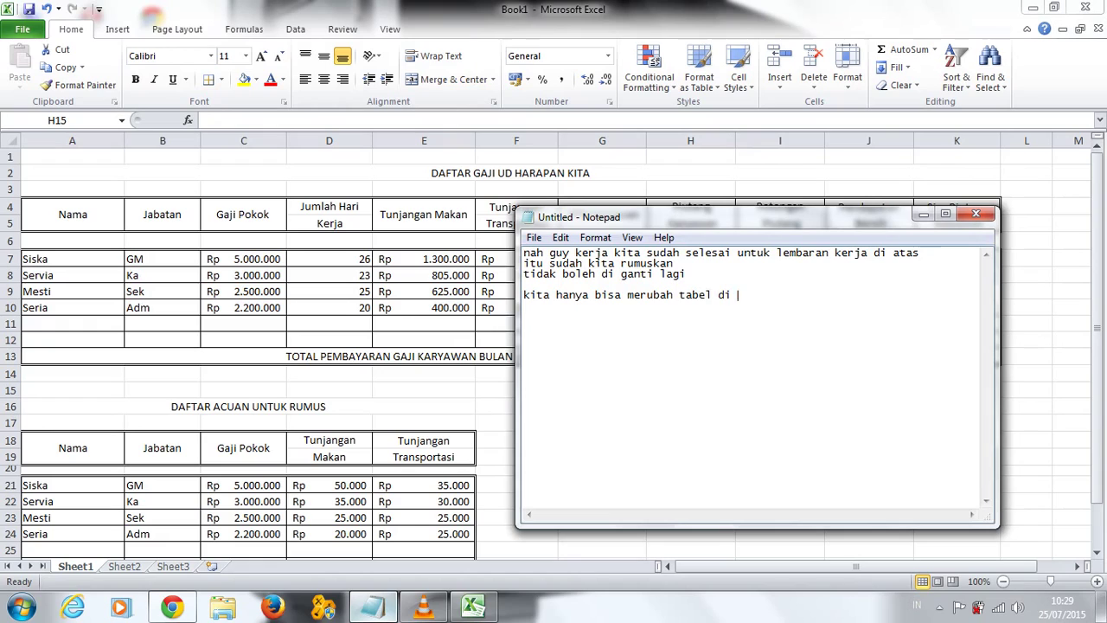
text(bawah)
text( se)
text(bagai c)
text(onti)
key(BackSpace)
text(oh c)
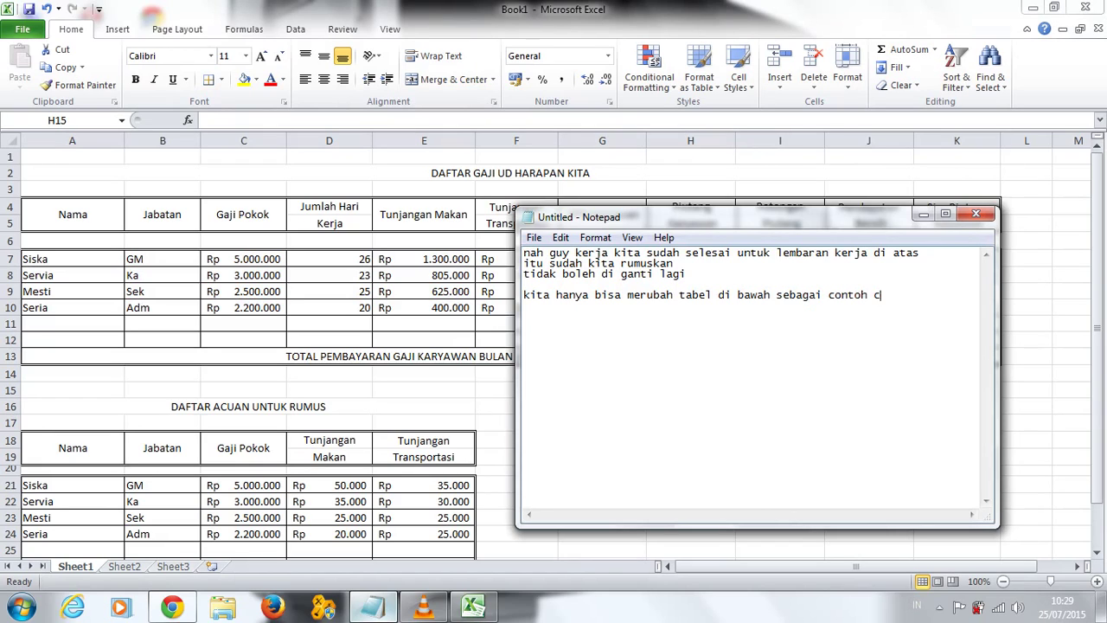
text(oba perhatia)
text(kn)
key(Return)
text(langka)
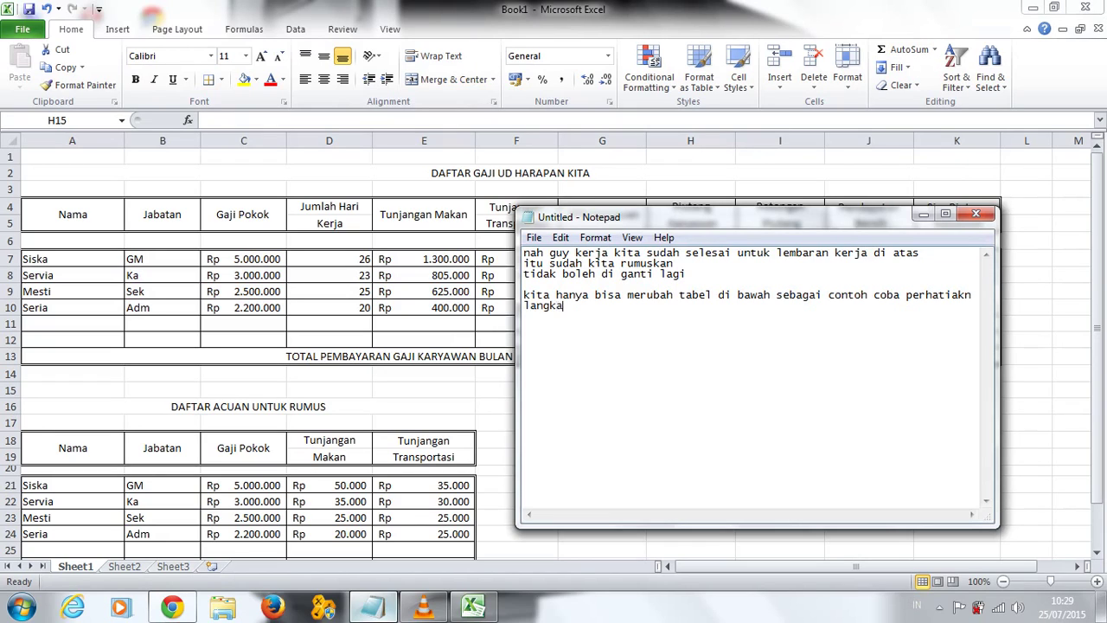
text(h sa)
text(ya  )
text(okk)
text(...)
text(.../)
text(//)
key(ctrl+a)
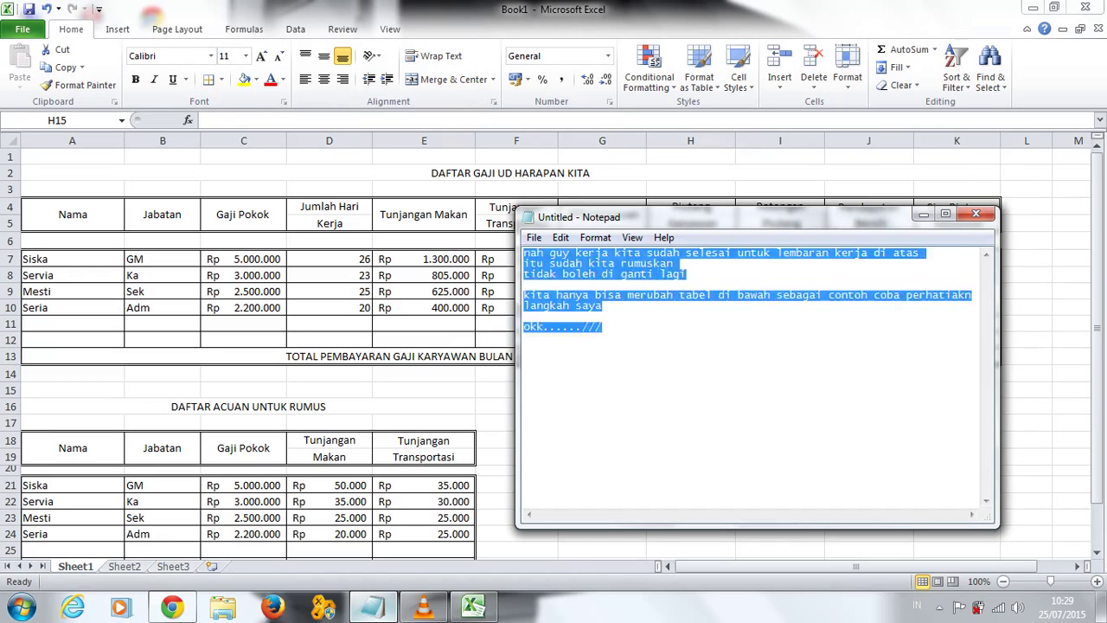
key(Delete)
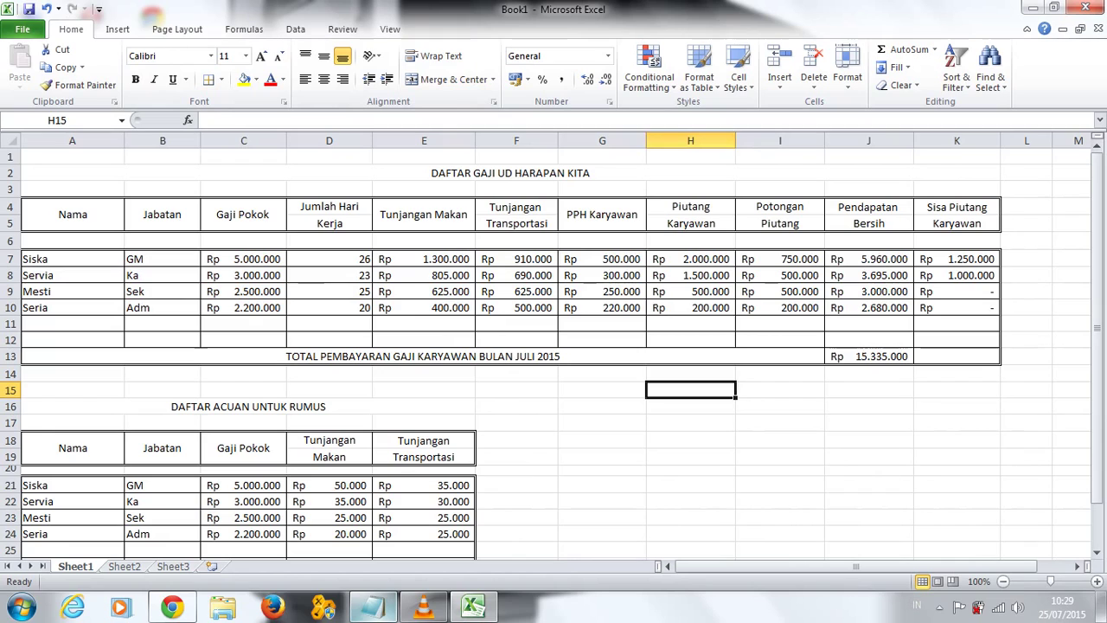
Step: Replace the reference names in A21:A24 with edi, supi, reski and dodi
click(121, 485)
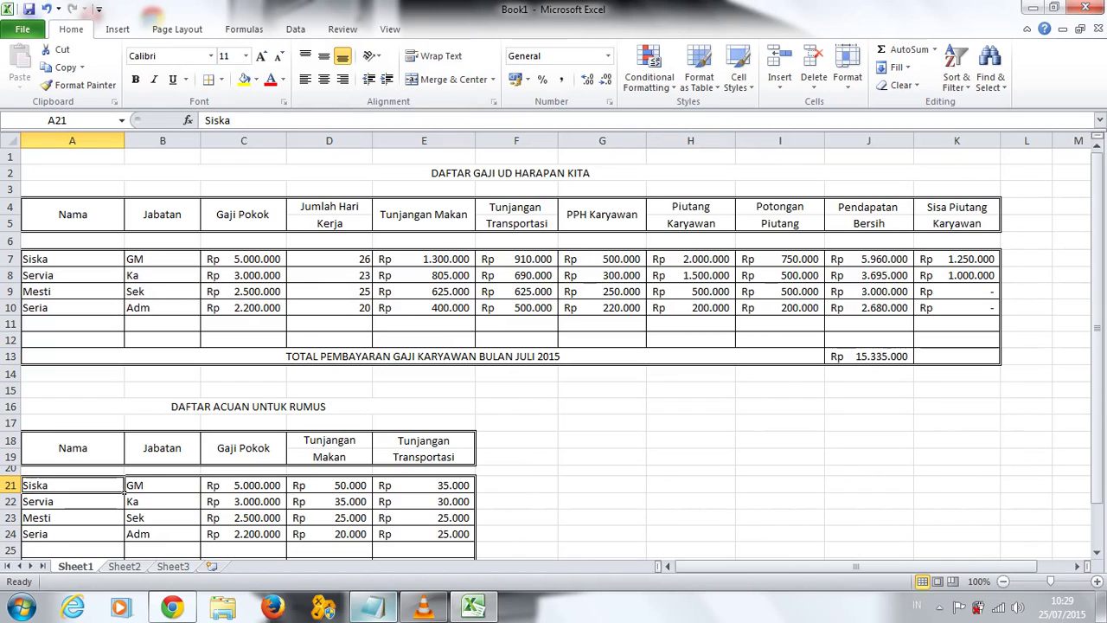
text(edi)
key(Return)
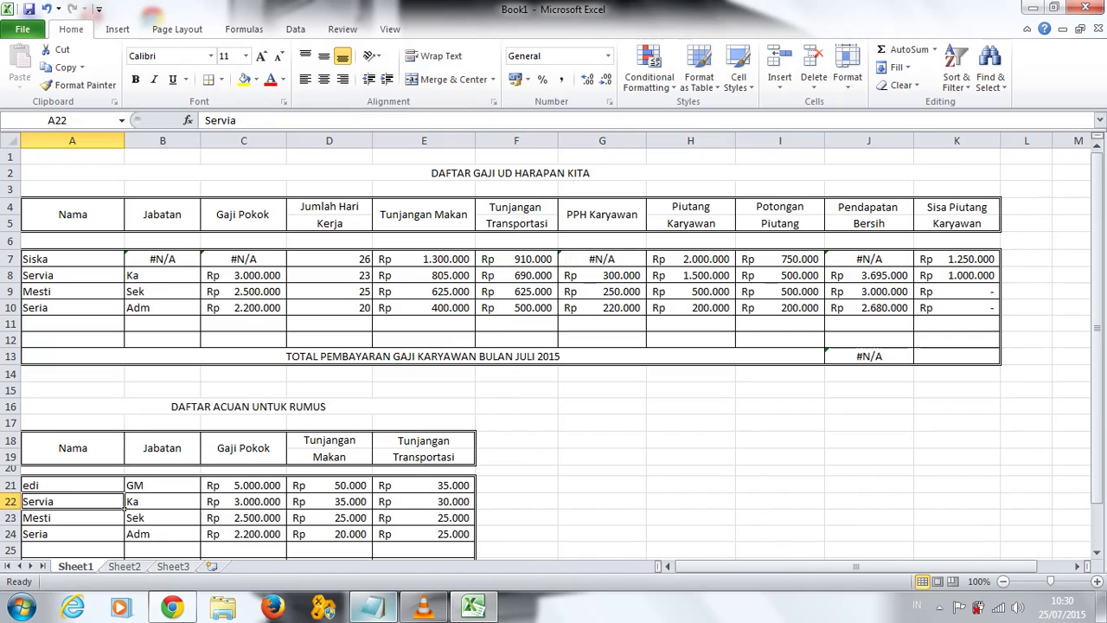
text(supi)
key(Return)
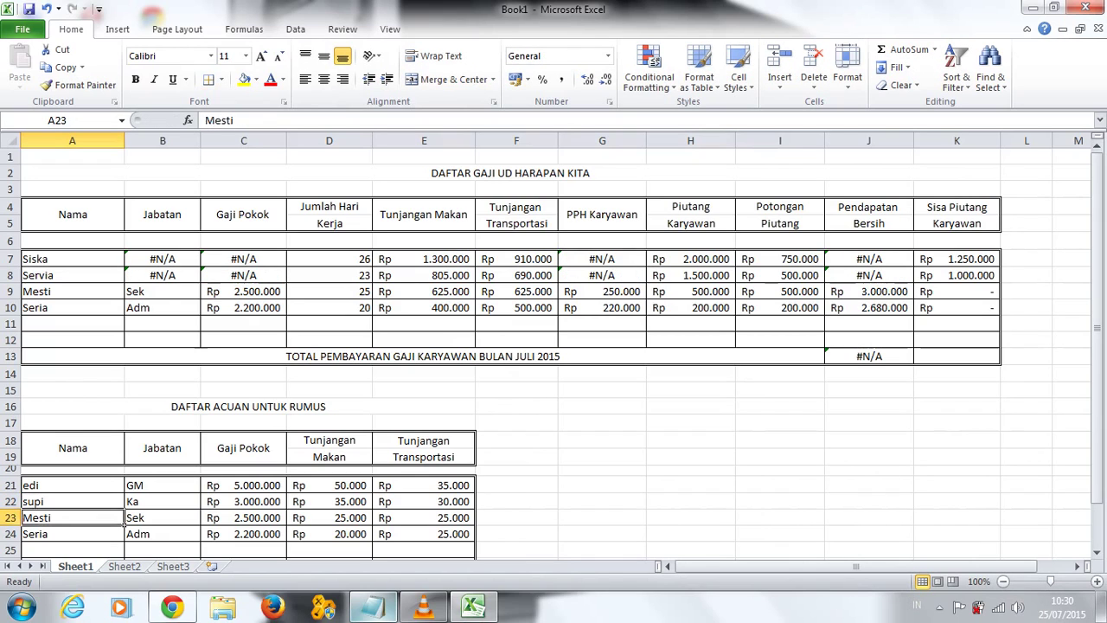
text(reski)
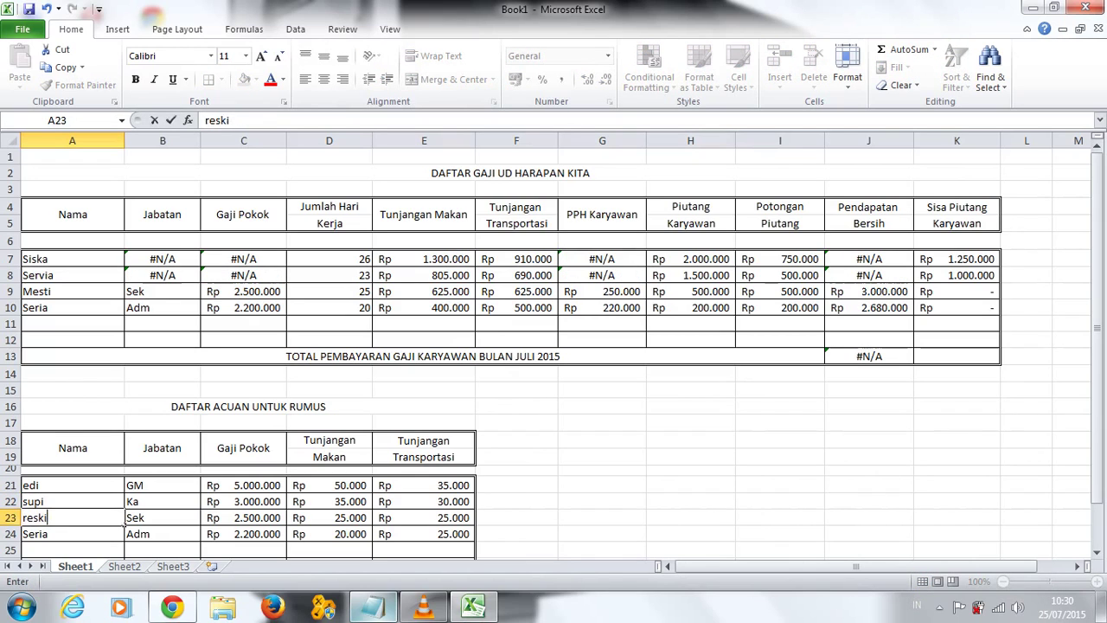
key(Return)
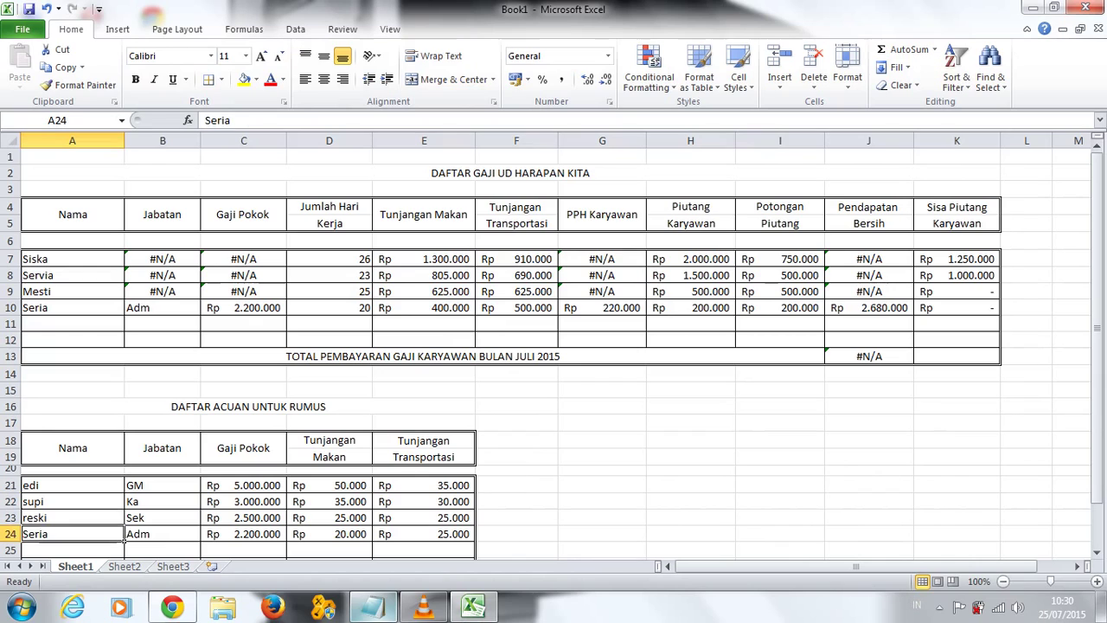
text(dod)
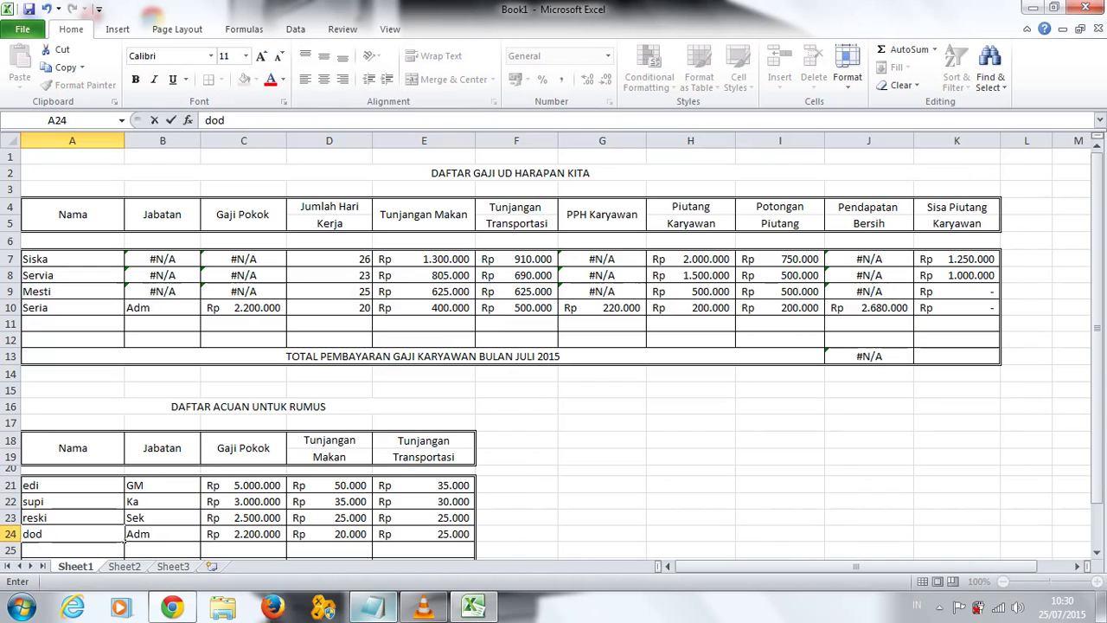
text(i)
click(121, 503)
click(123, 492)
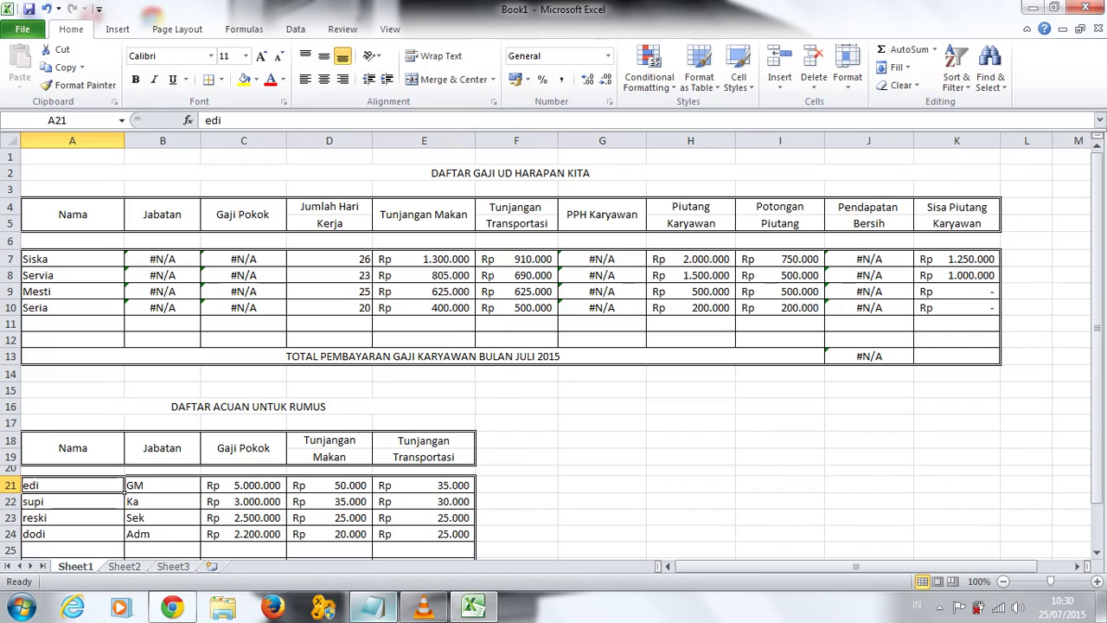
Step: Copy the new names from A21:A24 into the payroll Nama cells A7:A10
drag(123, 492, 124, 540)
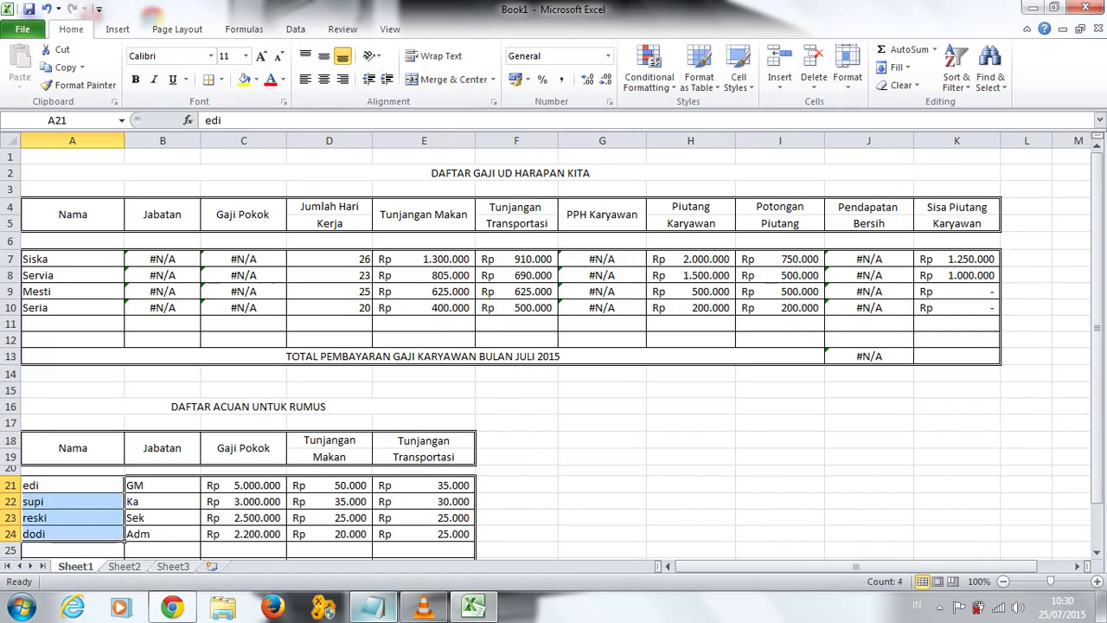
key(ctrl+c)
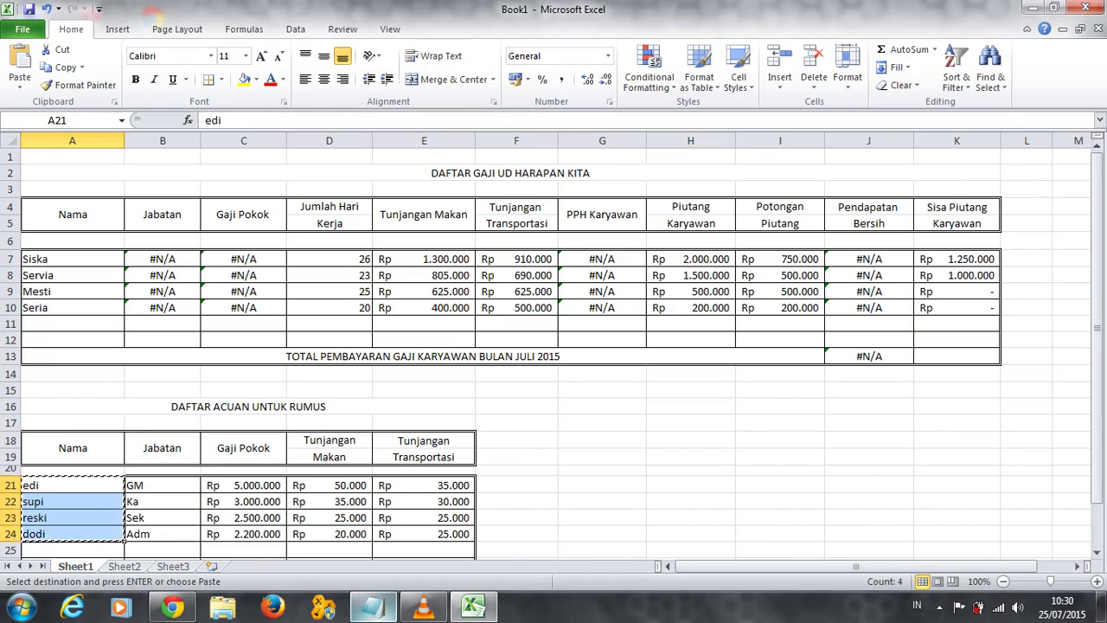
click(72, 258)
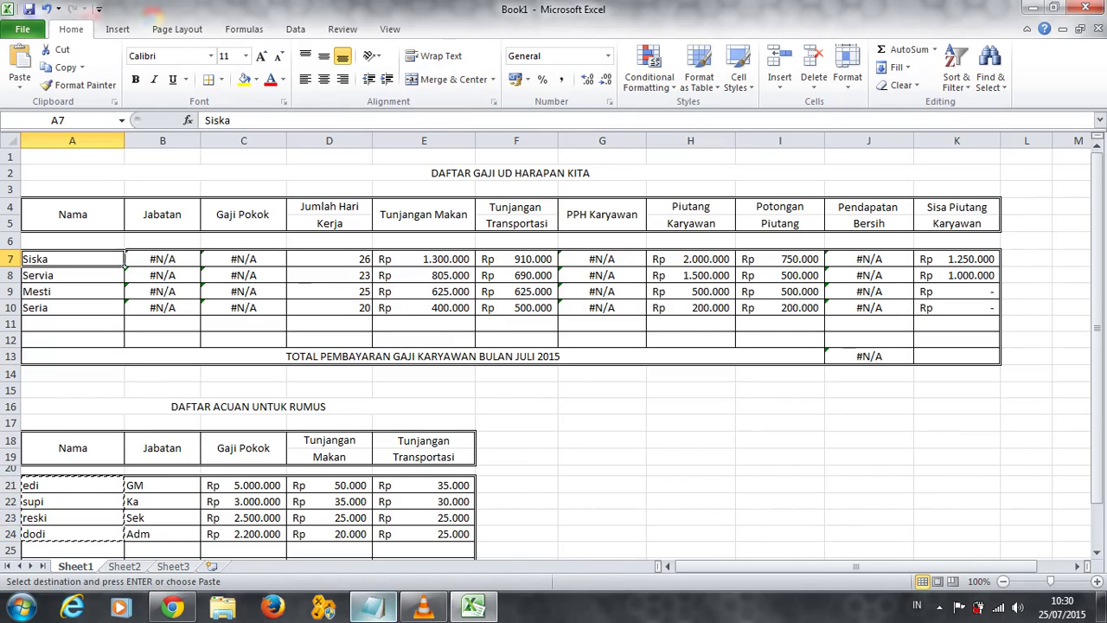
key(ctrl+v)
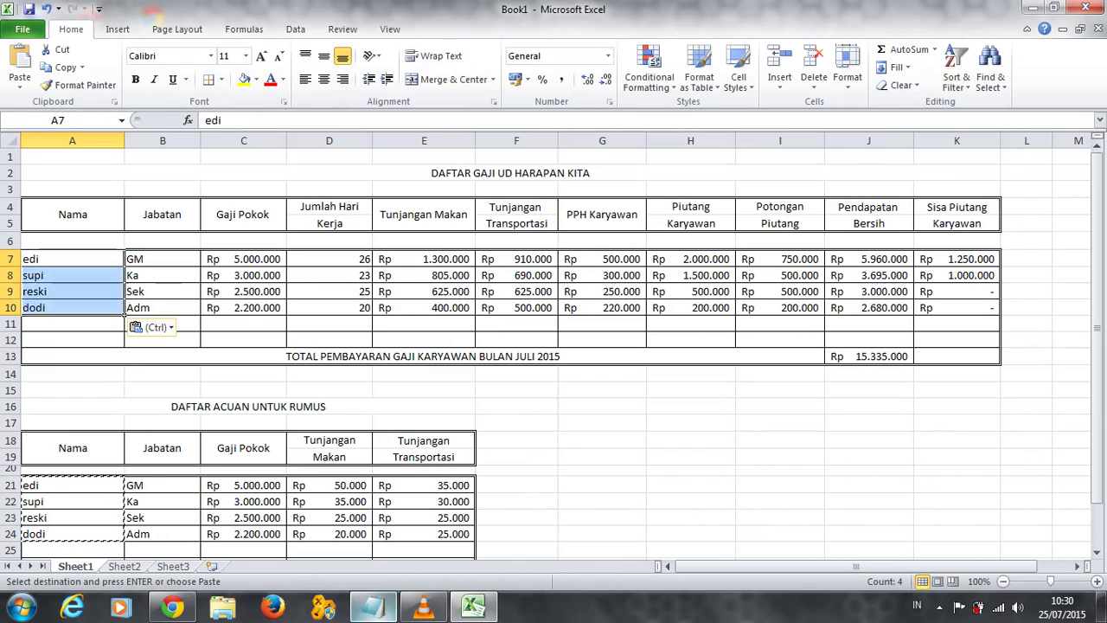
click(162, 259)
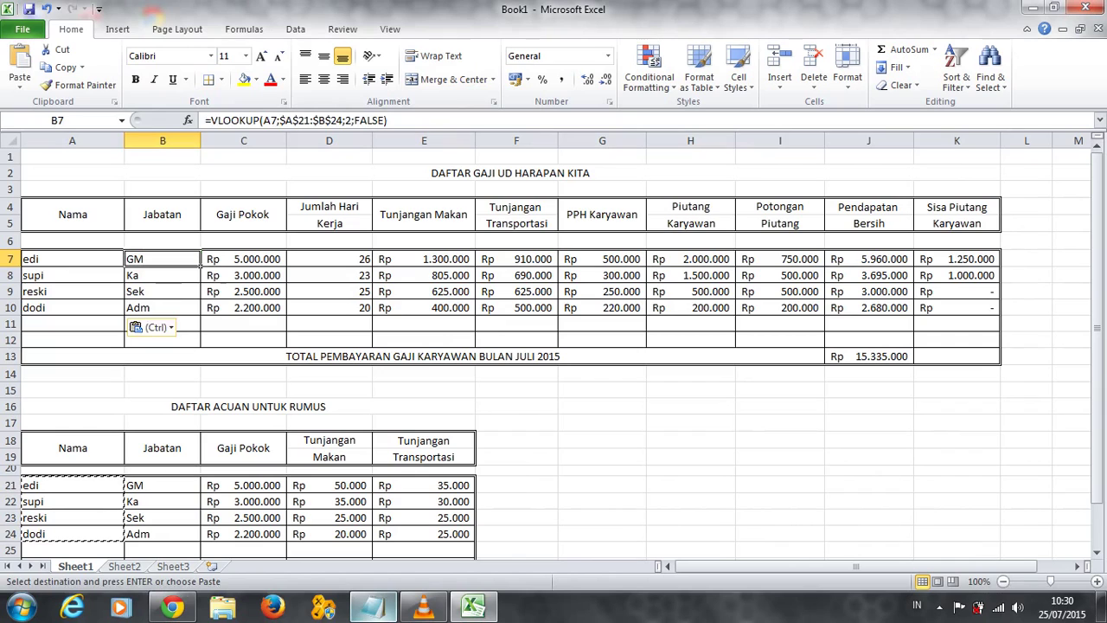
Step: Change the reference job titles in B21:B24 to pembantu, koki, pelayan and ajudan
click(162, 485)
text(pe)
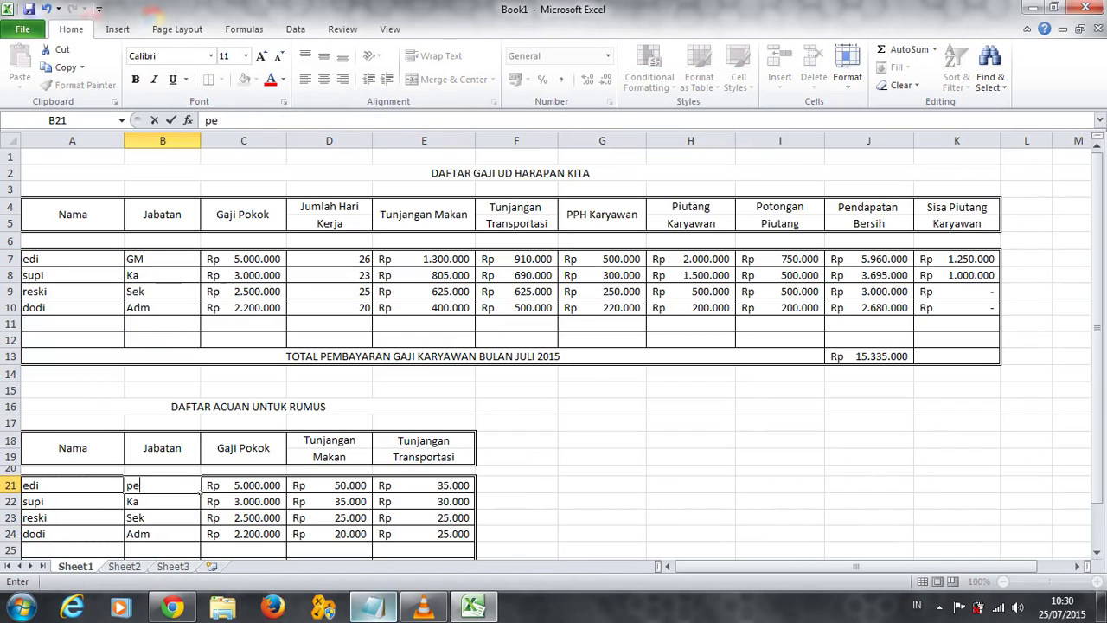
text(mbantu)
key(Return)
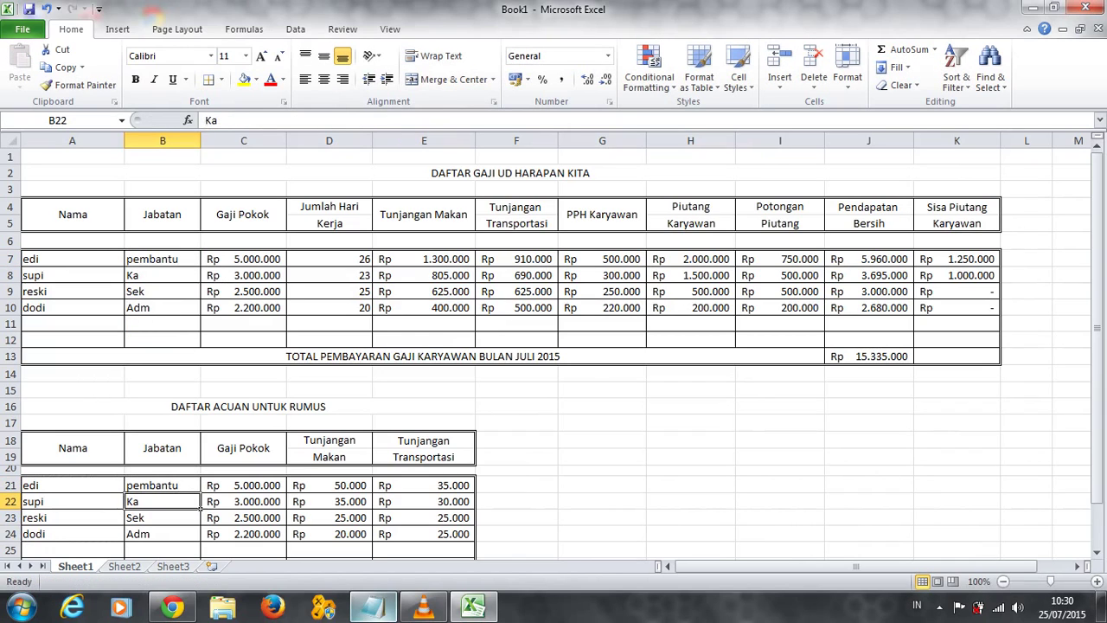
text(p)
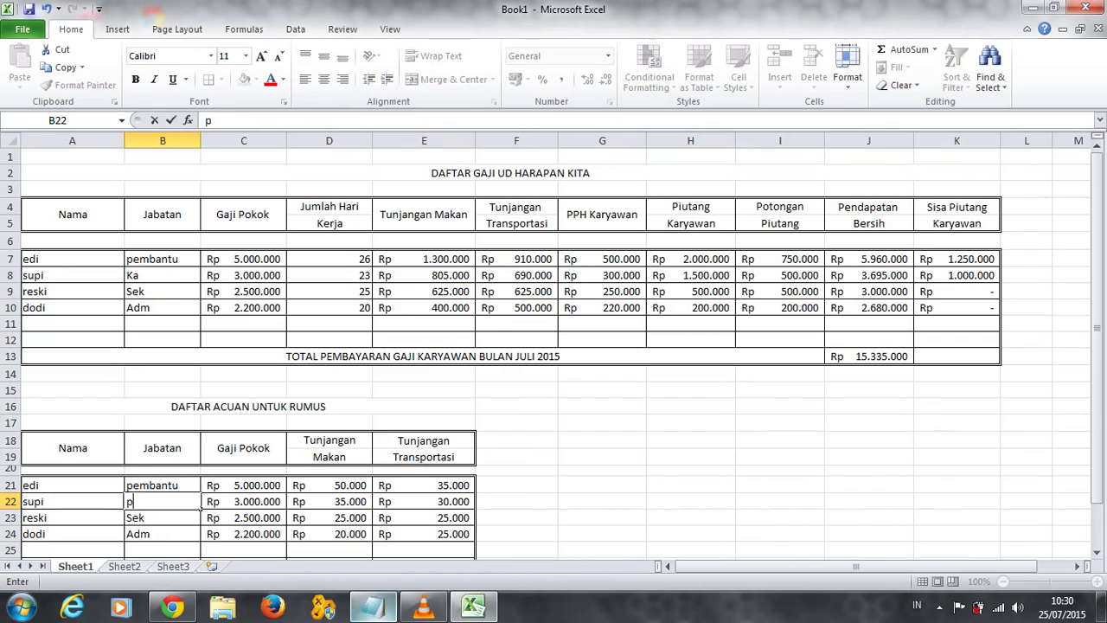
key(BackSpace)
text(koki)
key(Return)
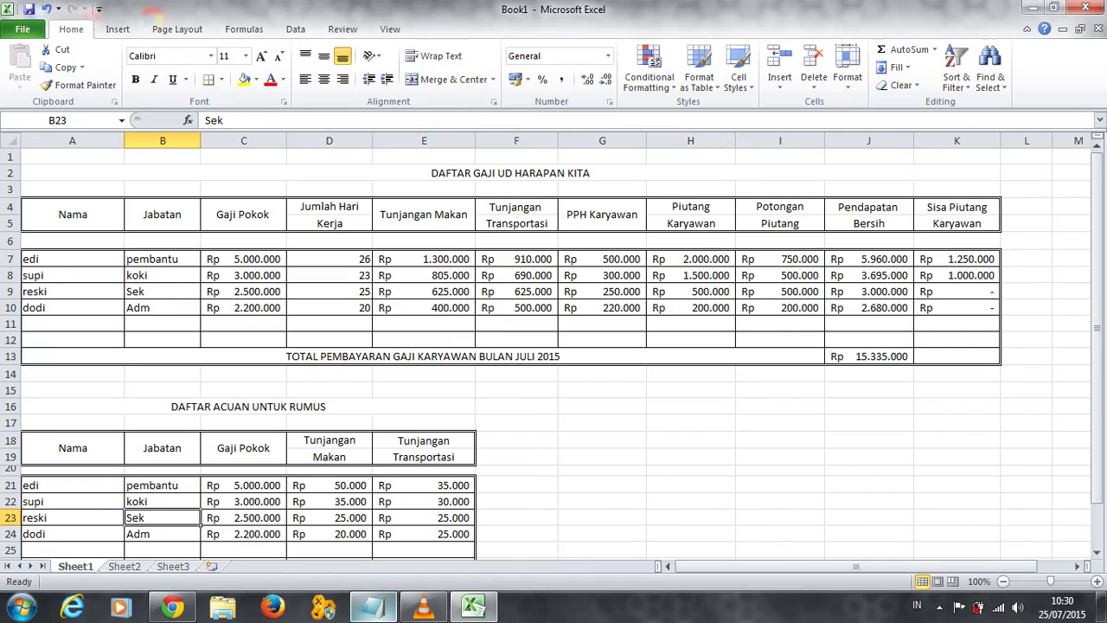
text(pela)
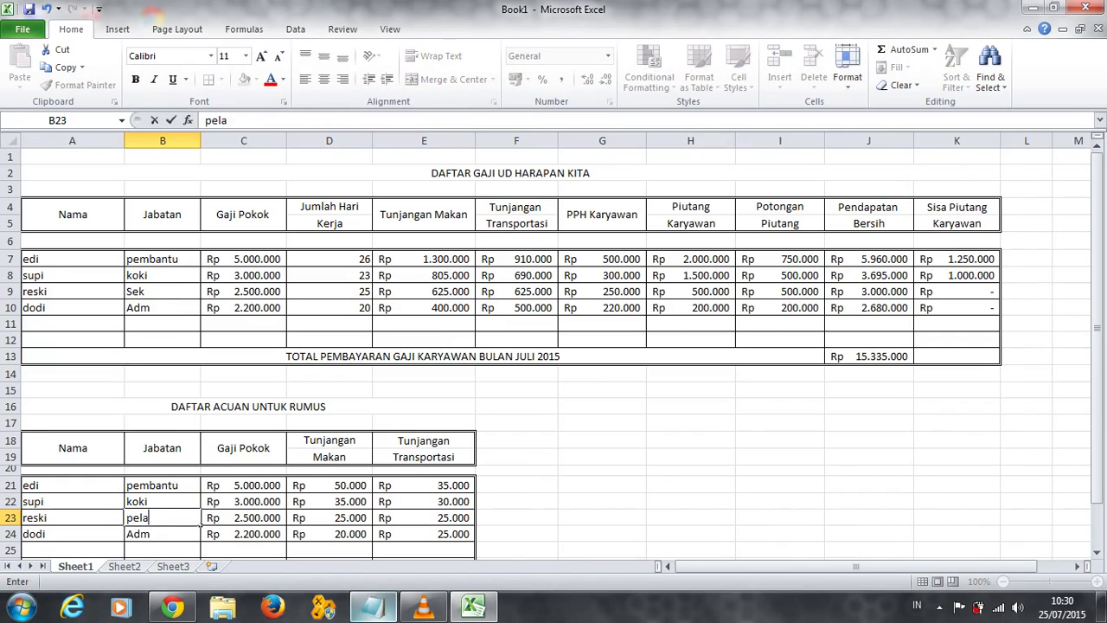
text(yan)
key(Return)
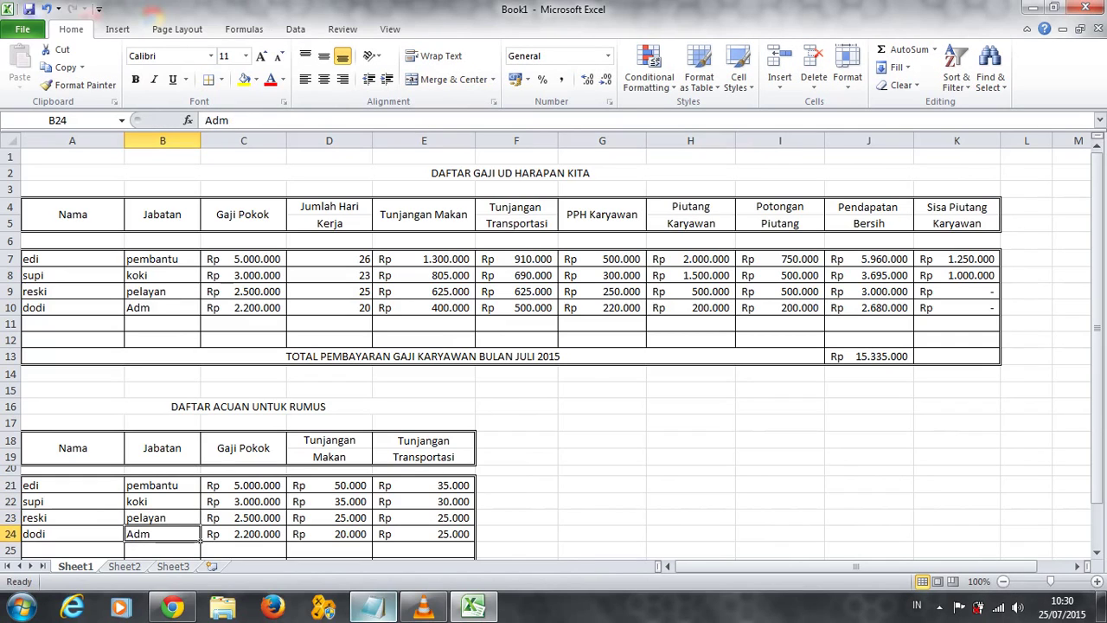
text(a)
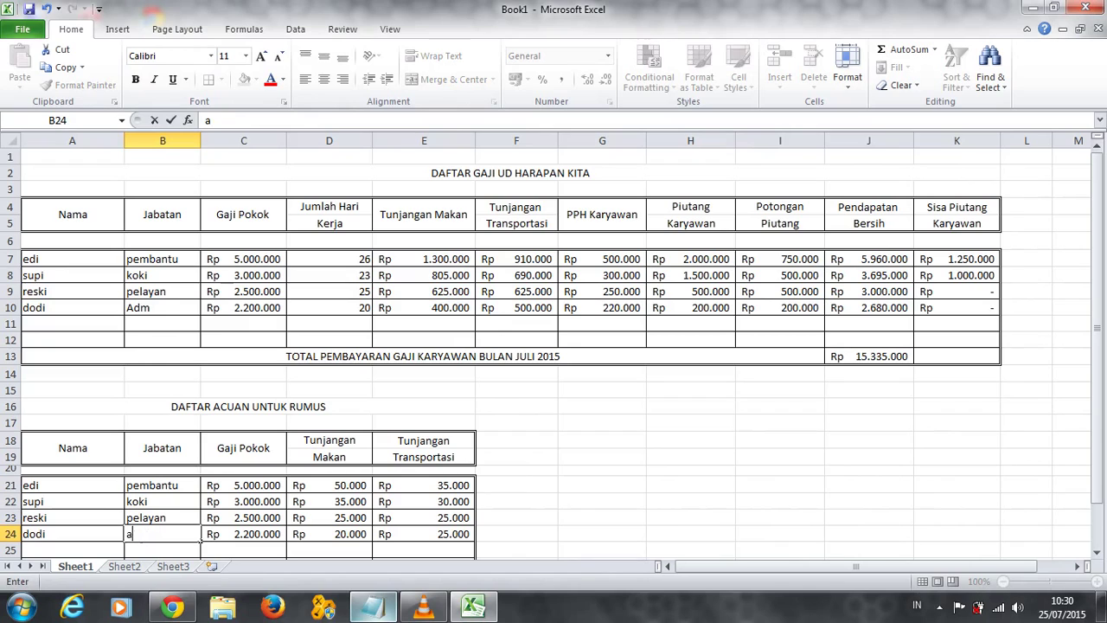
text(judan)
key(Tab)
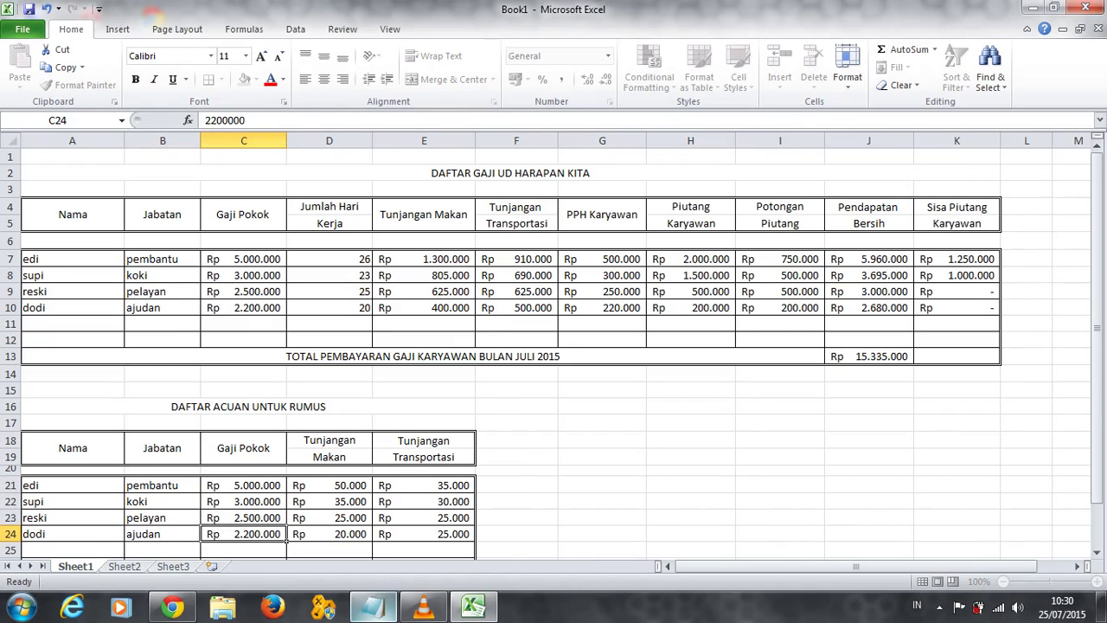
click(285, 490)
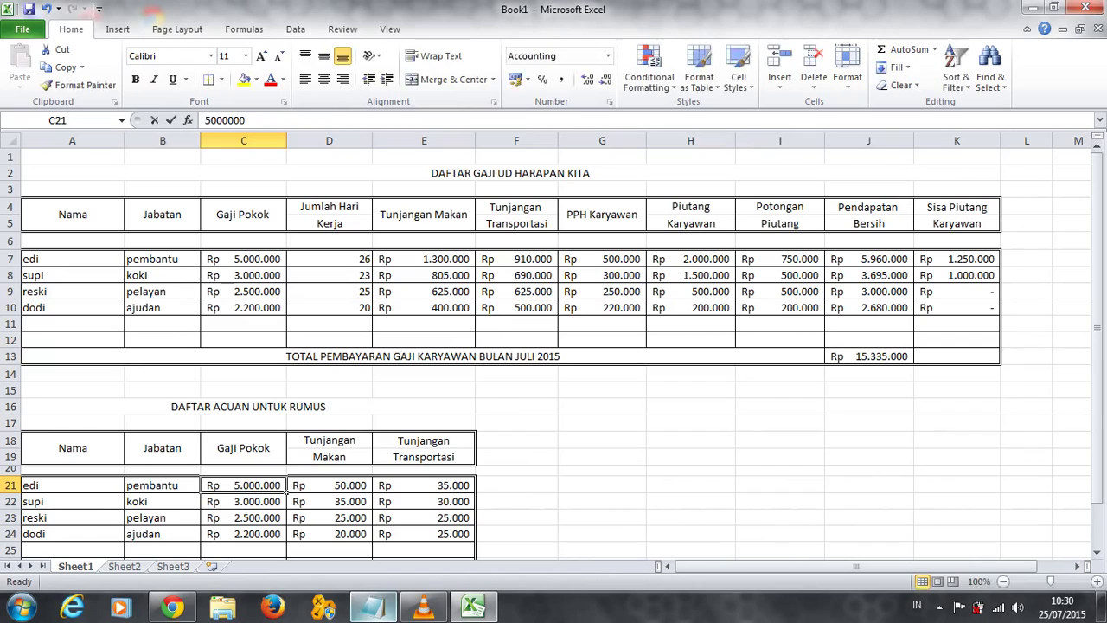
Step: Enter basic salaries 250000, 3000, 500 and 2400 into reference cells C21:C24
text(250000)
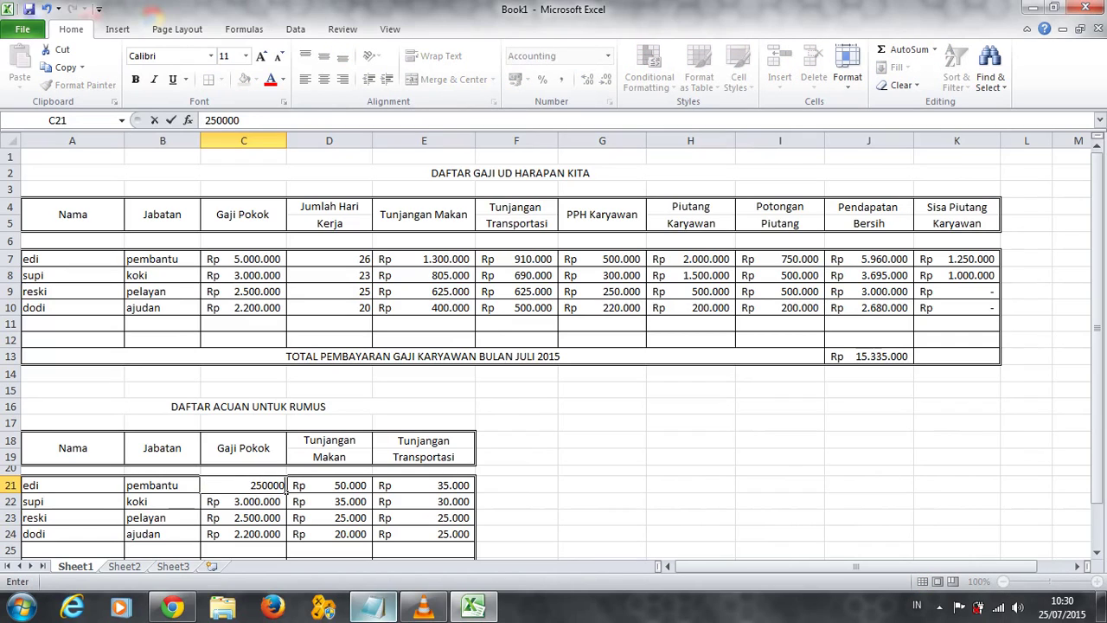
key(ctrl+Return)
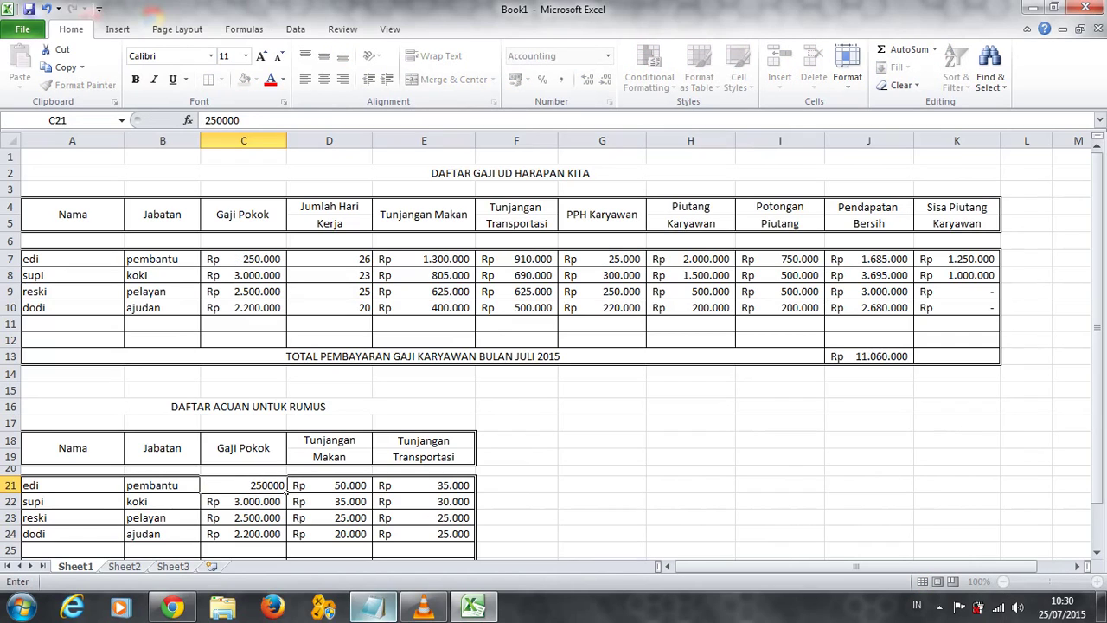
click(286, 517)
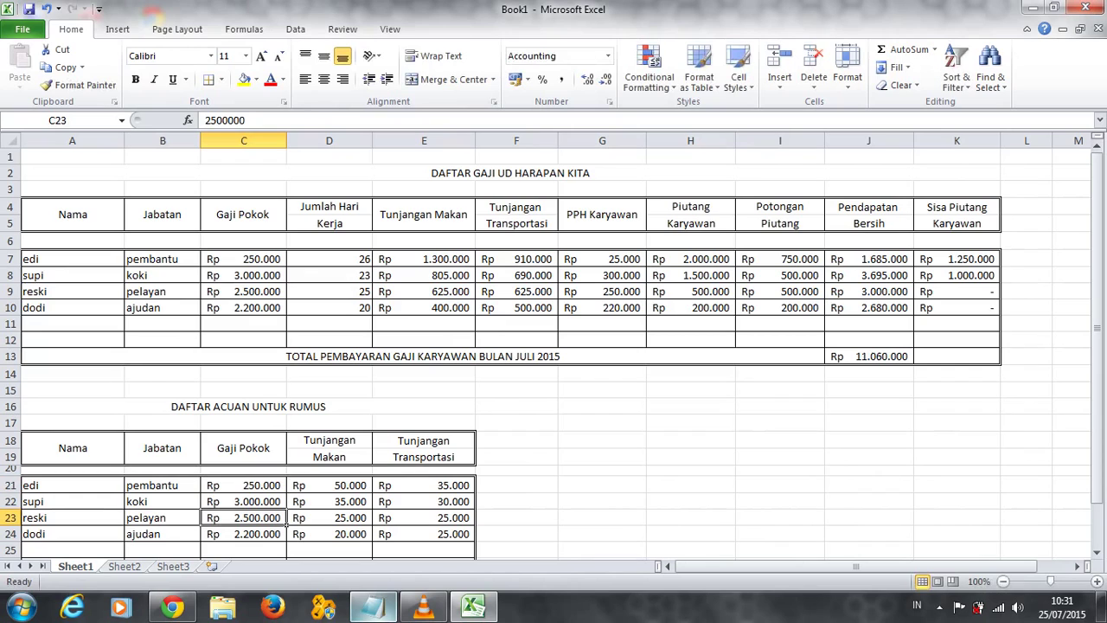
click(286, 501)
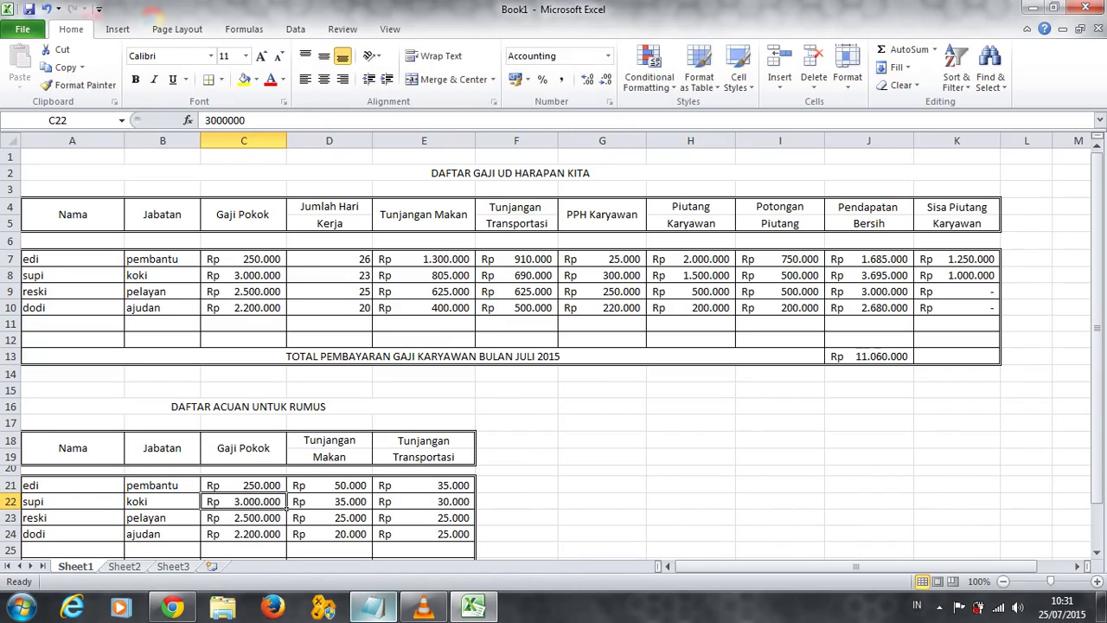
text(3000)
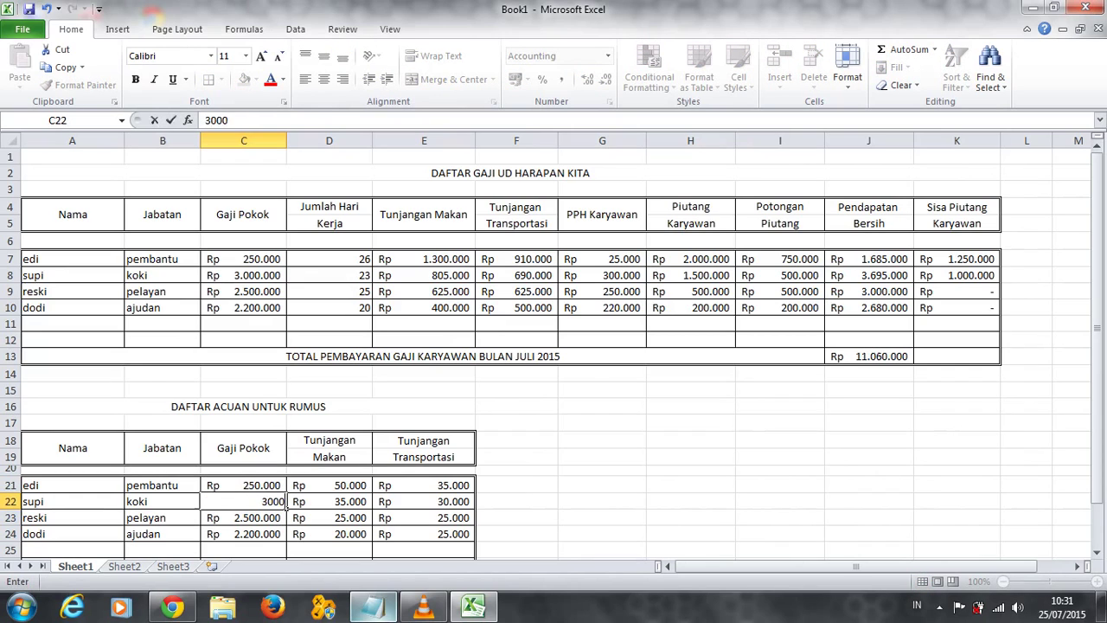
key(Return)
text(5)
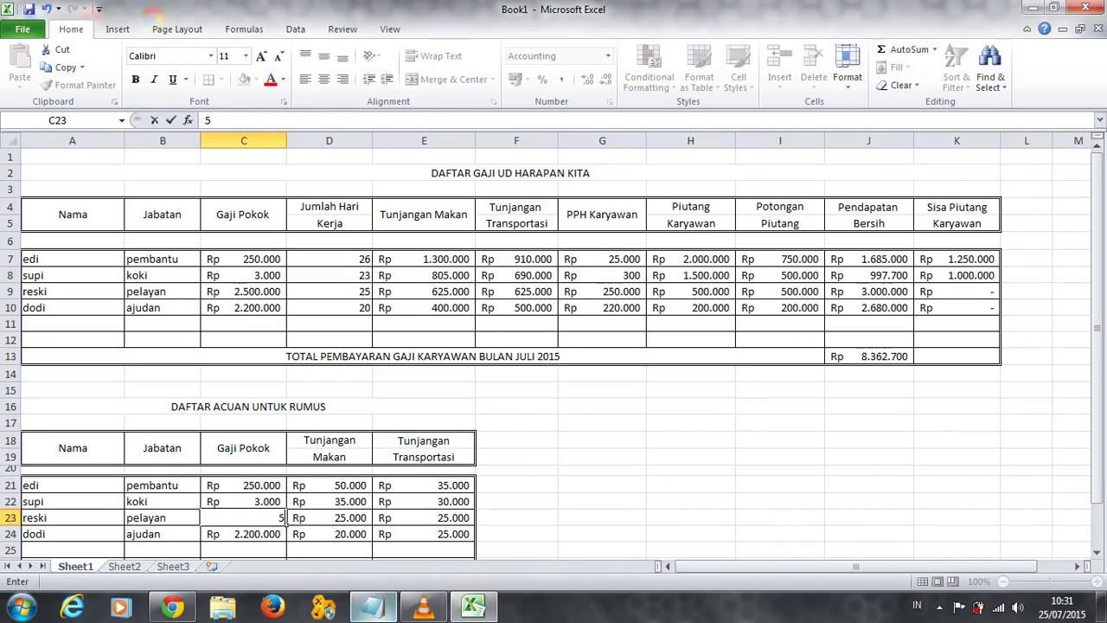
text(00)
key(Return)
text(2)
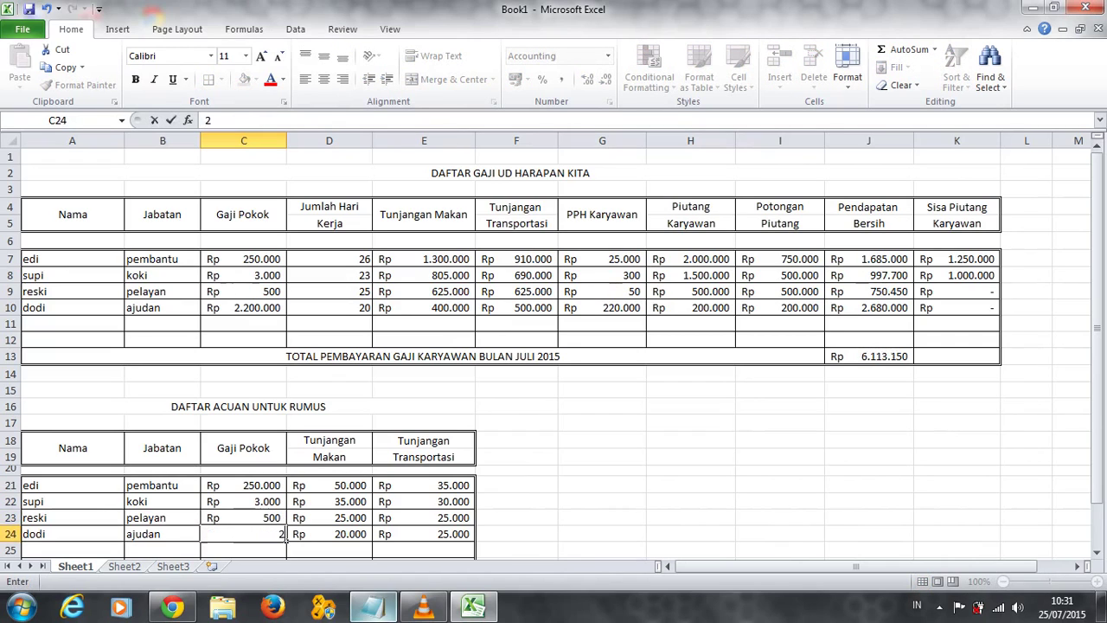
text(400)
key(Return)
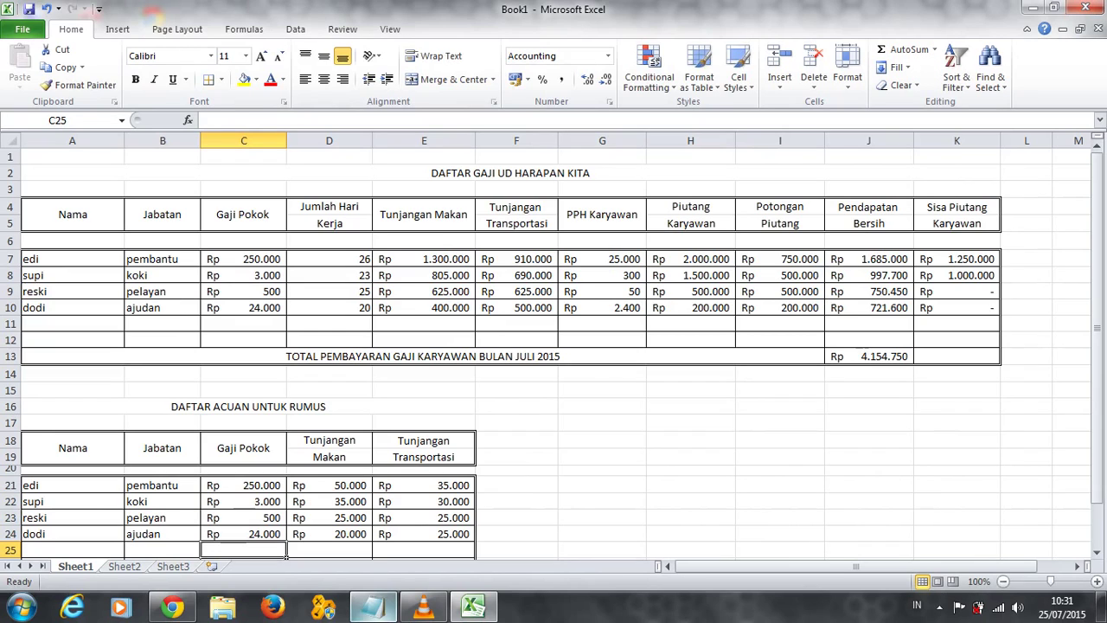
Step: Change the C21 basic salary to 10.000
click(284, 486)
text(1)
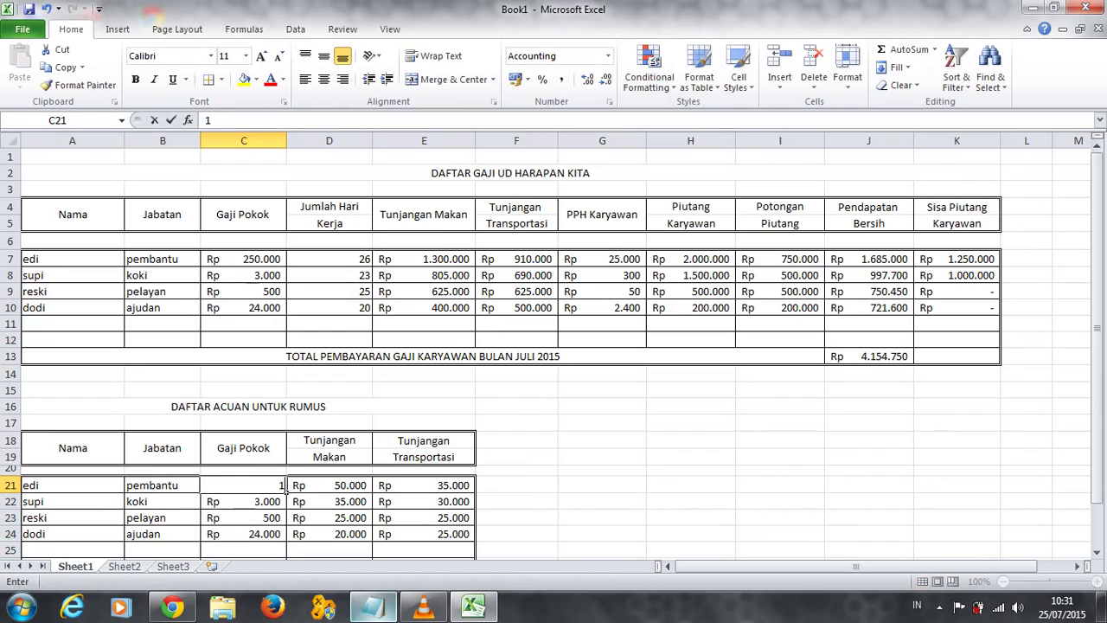
text(0.0)
text(00)
key(Tab)
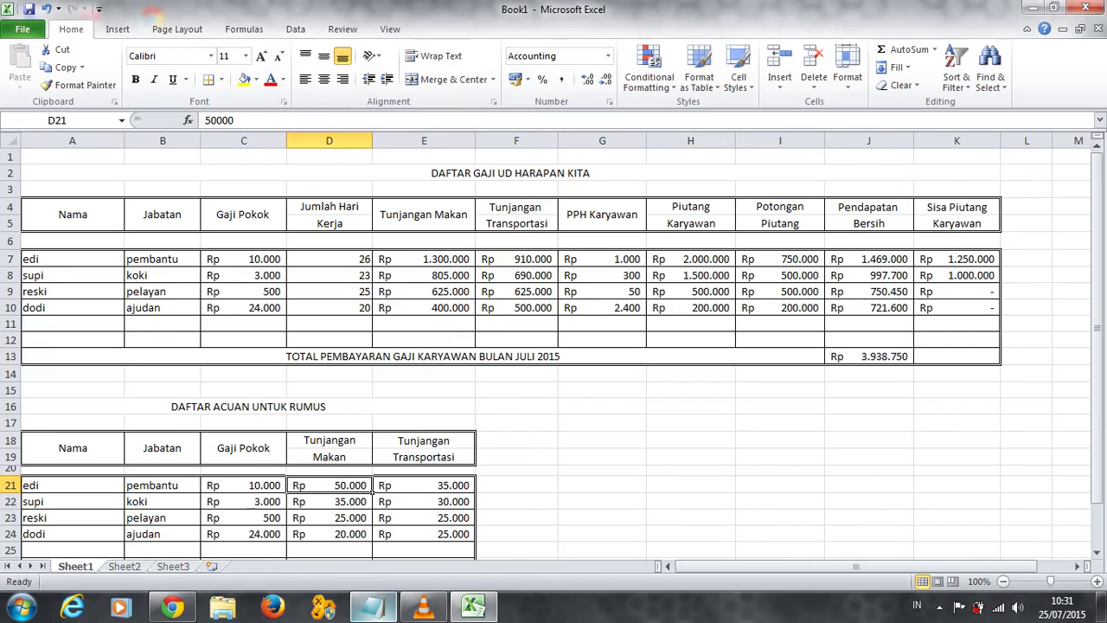
click(908, 264)
click(554, 263)
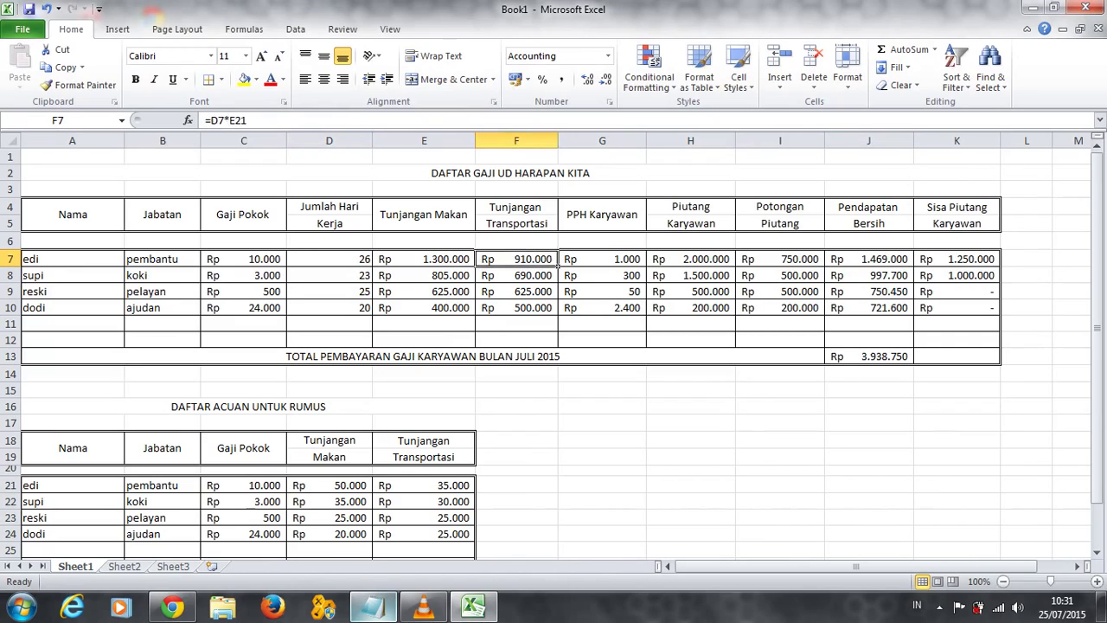
click(472, 263)
click(370, 264)
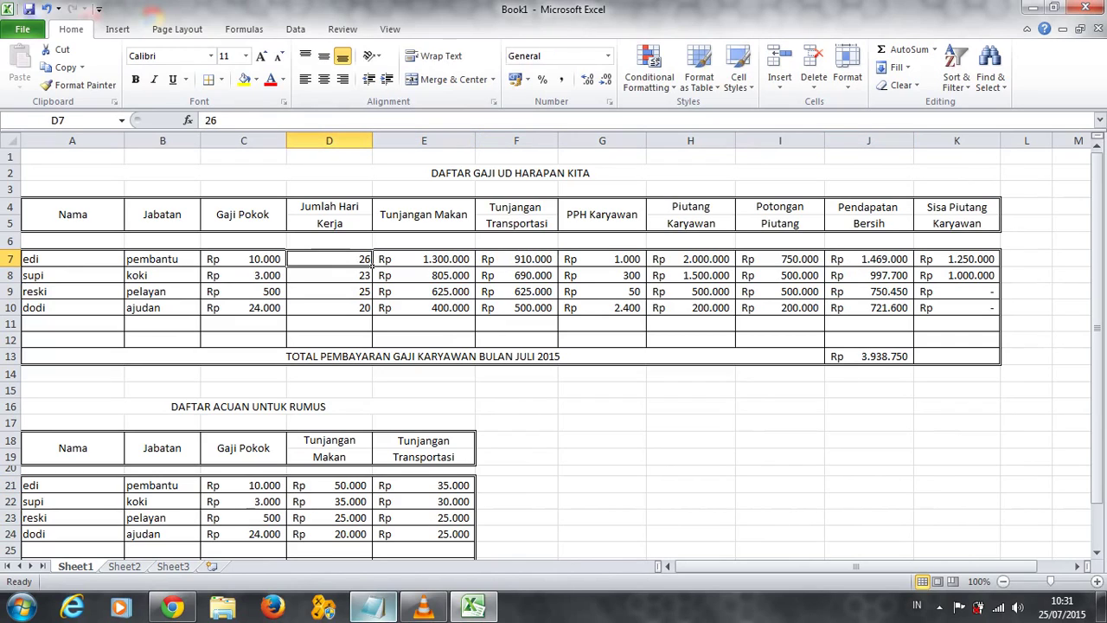
click(472, 264)
click(821, 263)
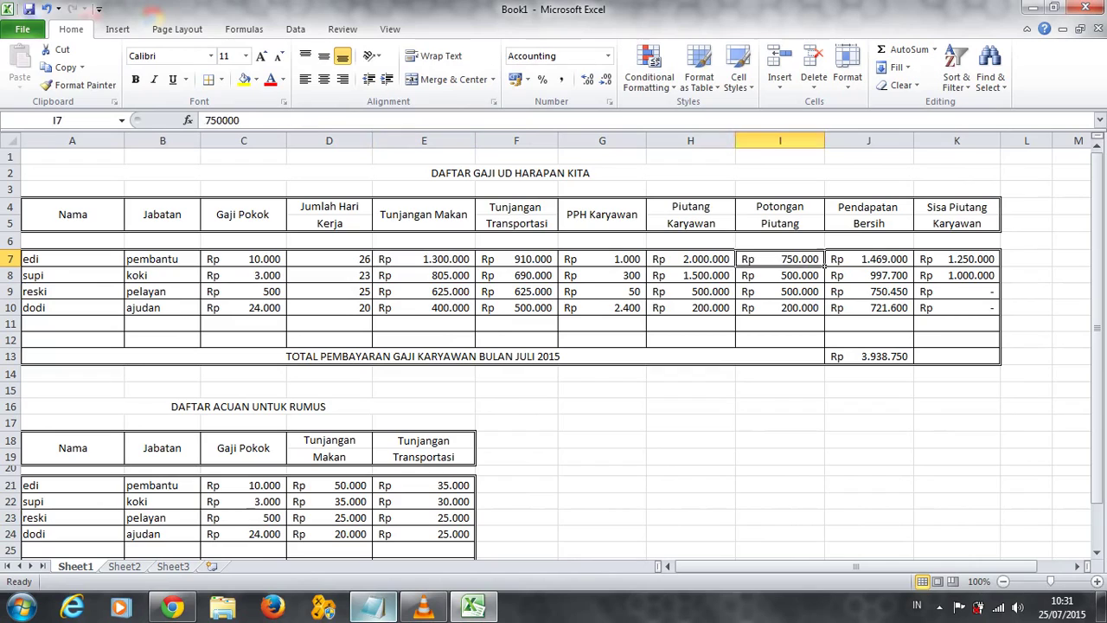
click(997, 264)
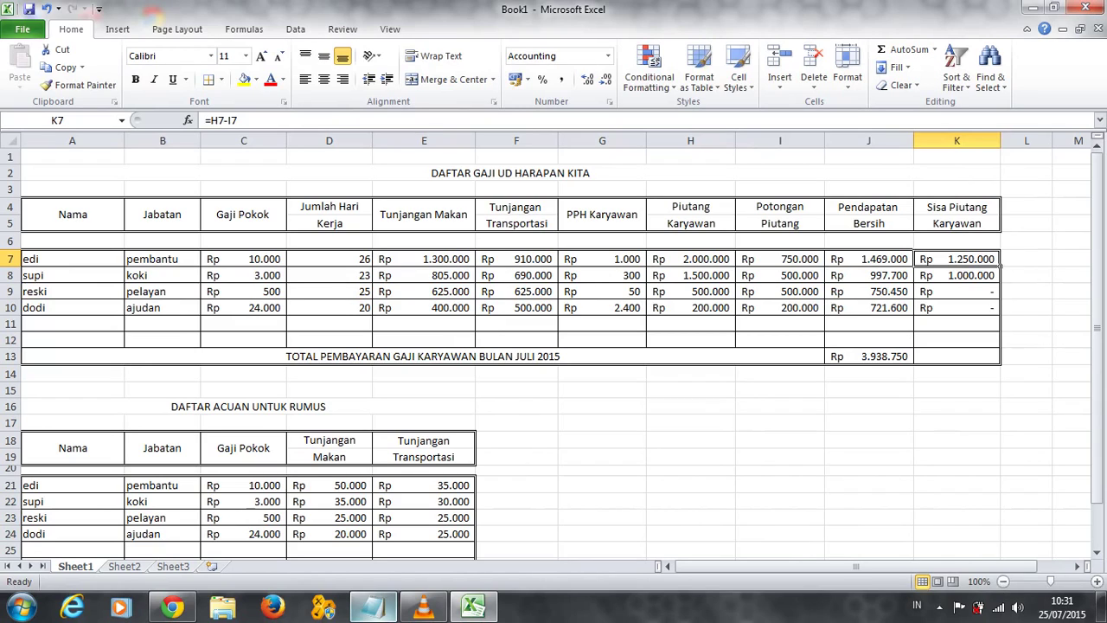
click(779, 258)
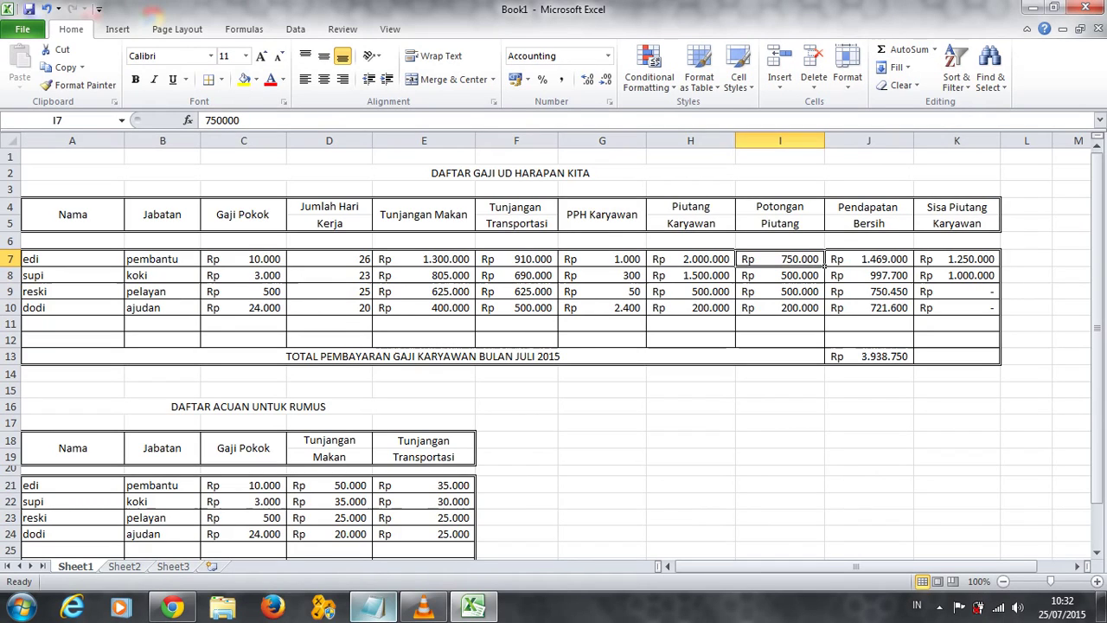
Step: Set the D21 meal allowance to 2.000 and check the net income formula in J7
click(371, 490)
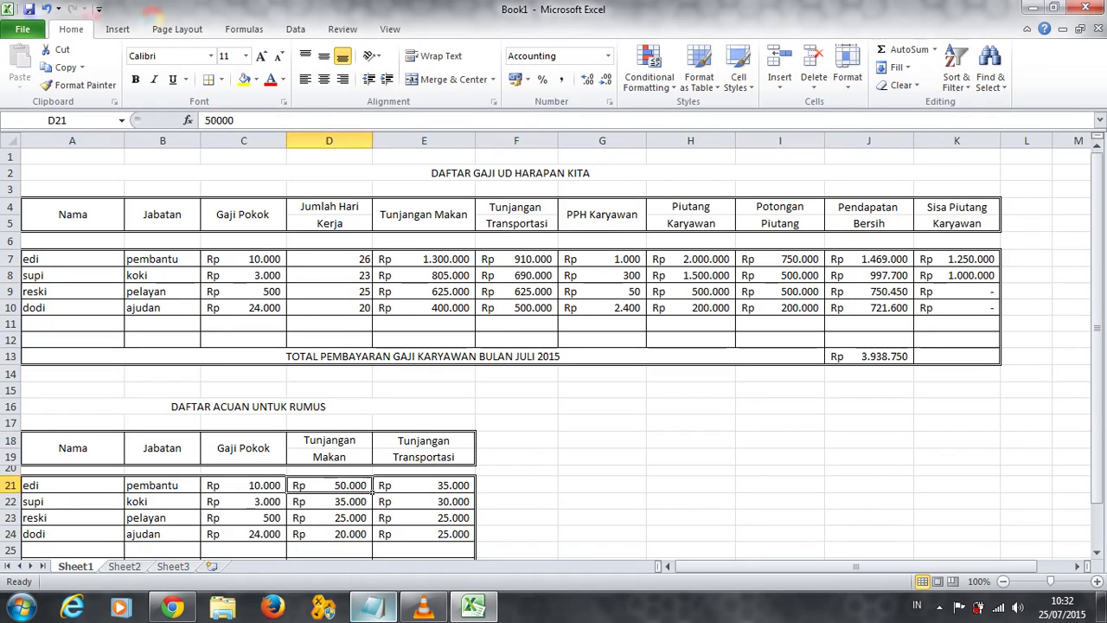
text(2)
key(Tab)
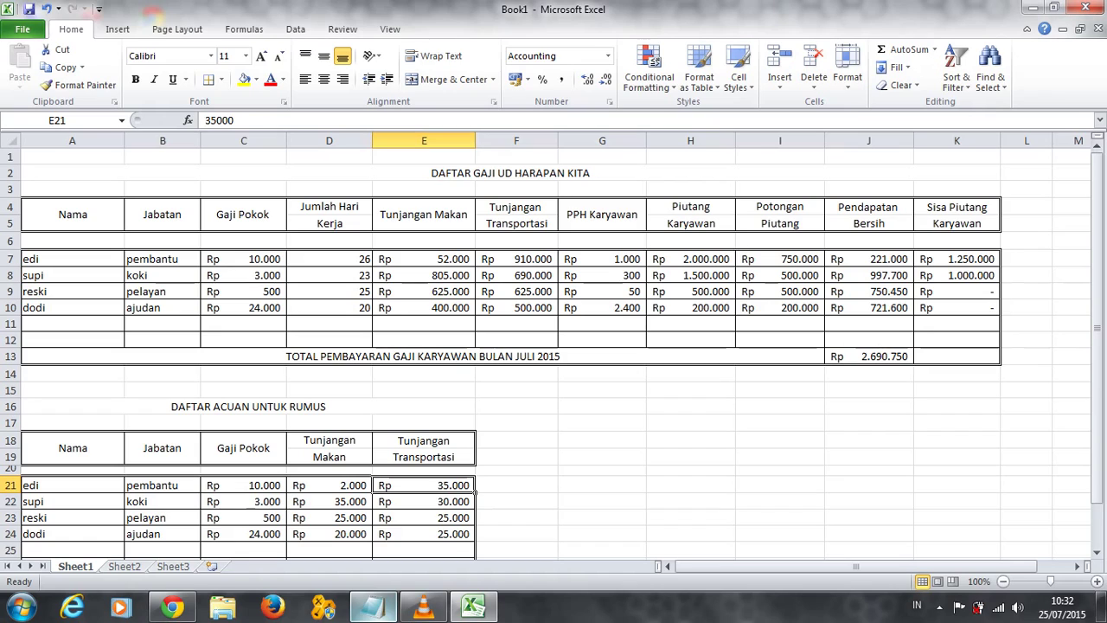
click(908, 261)
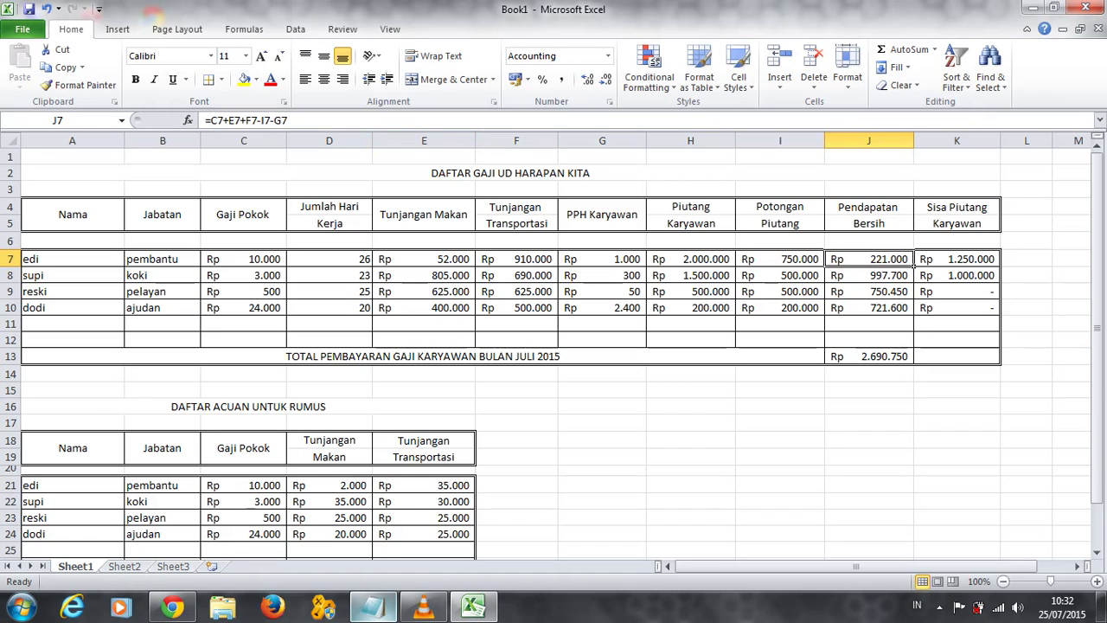
click(999, 263)
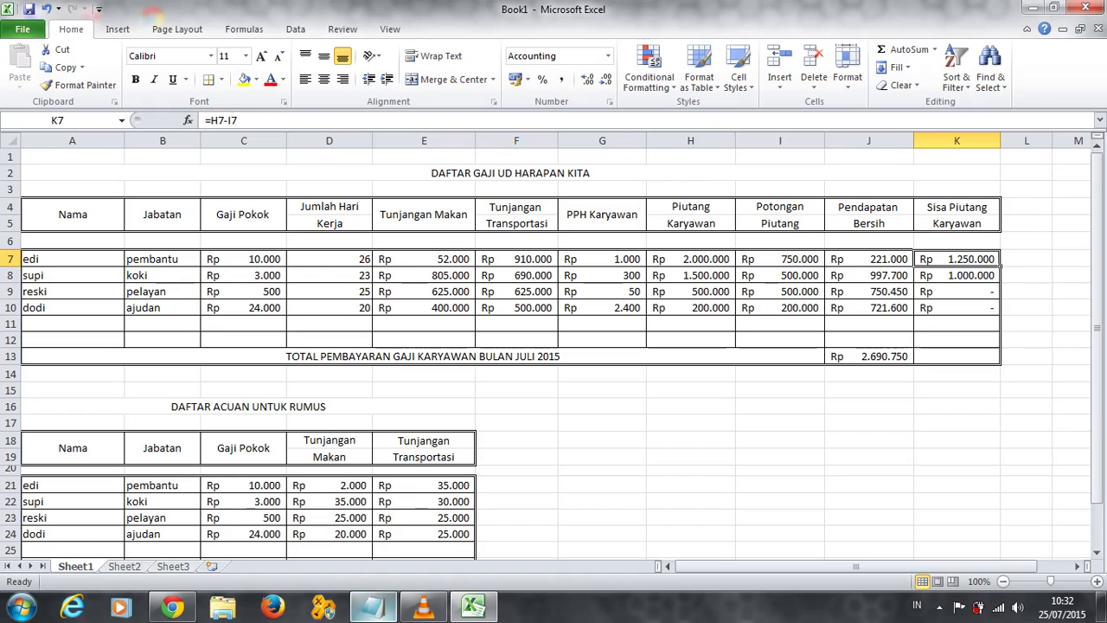
key(F2)
text(=)
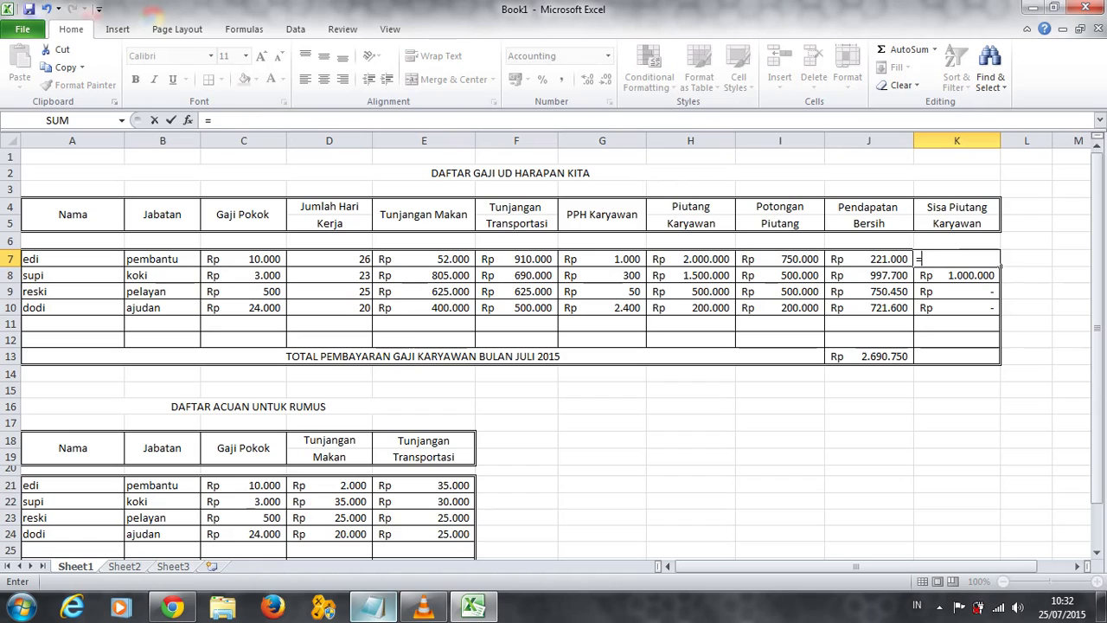
key(Escape)
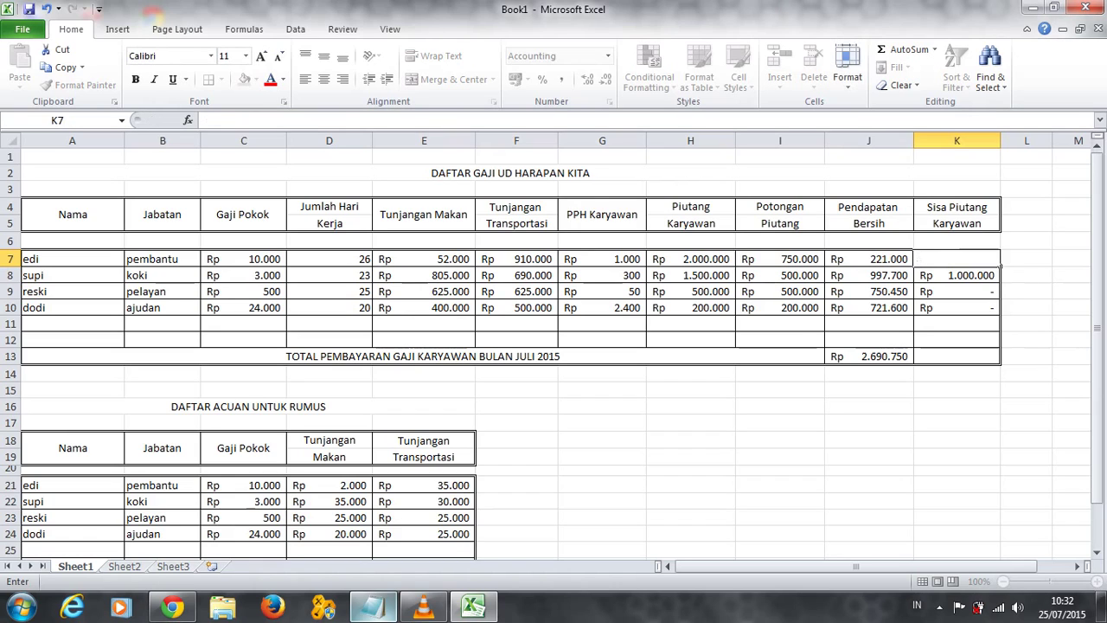
click(1026, 258)
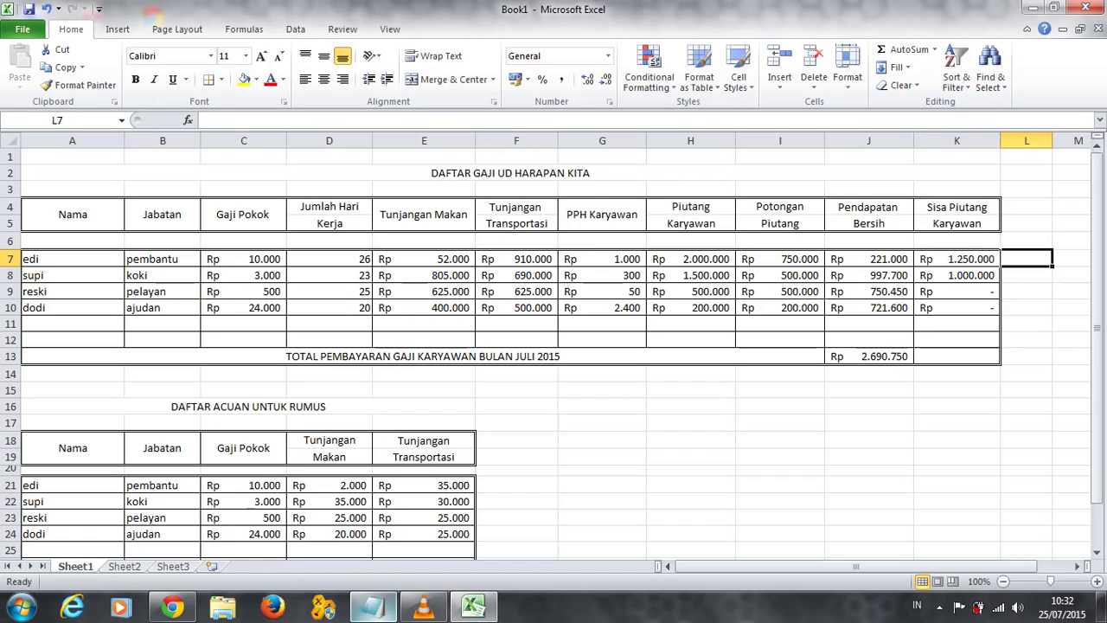
click(956, 258)
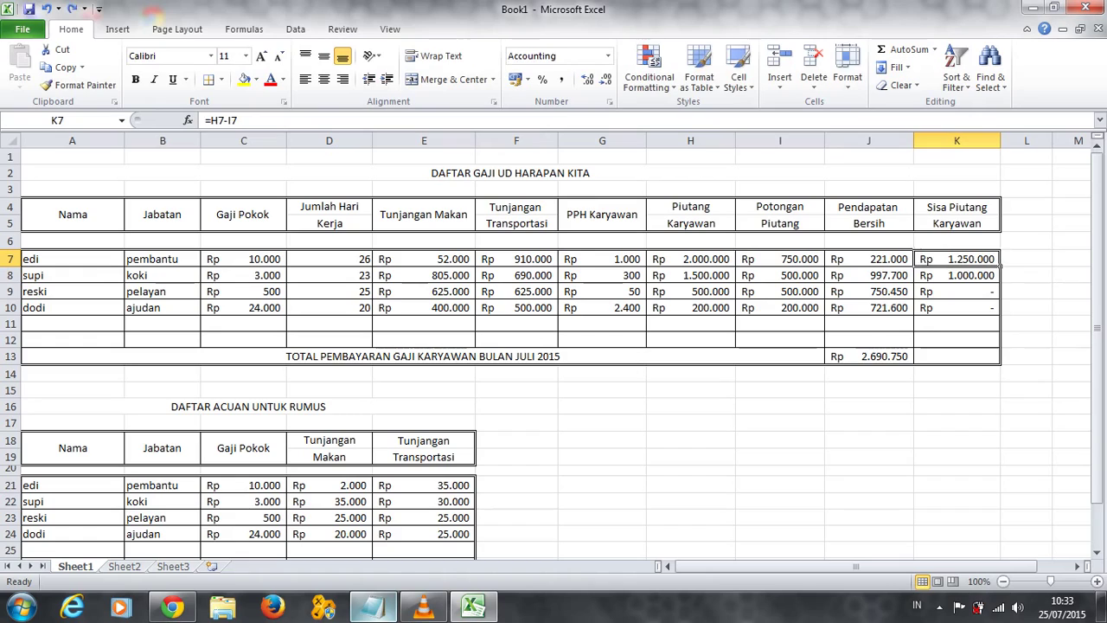
click(779, 258)
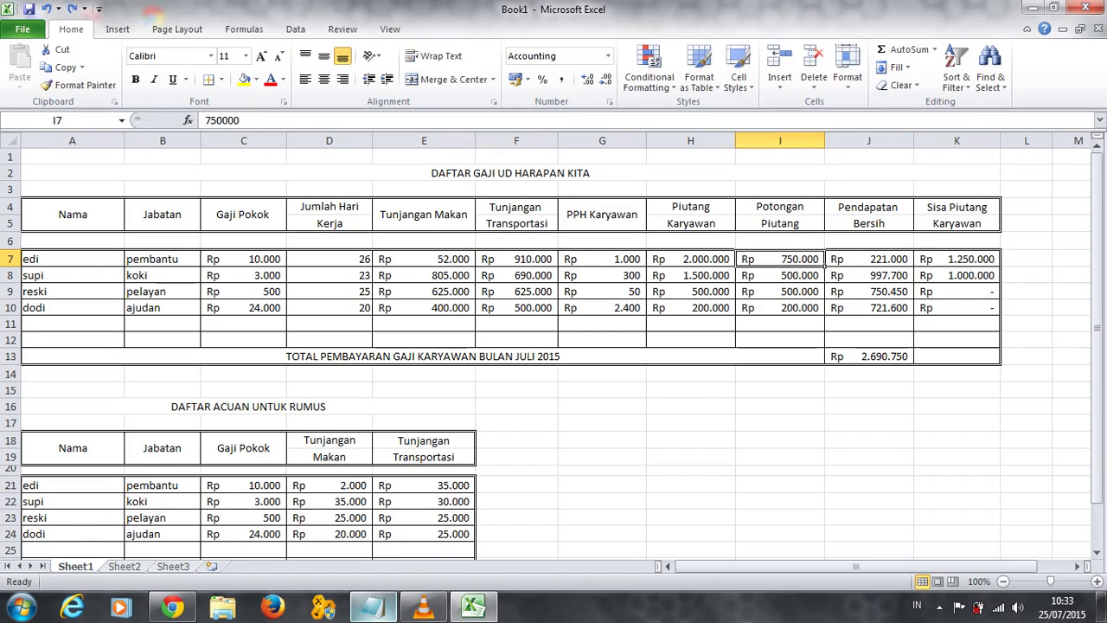
Step: Restore I7 with undo, then enter =J7*50% as the pembantu's Potongan Piutang
text(=)
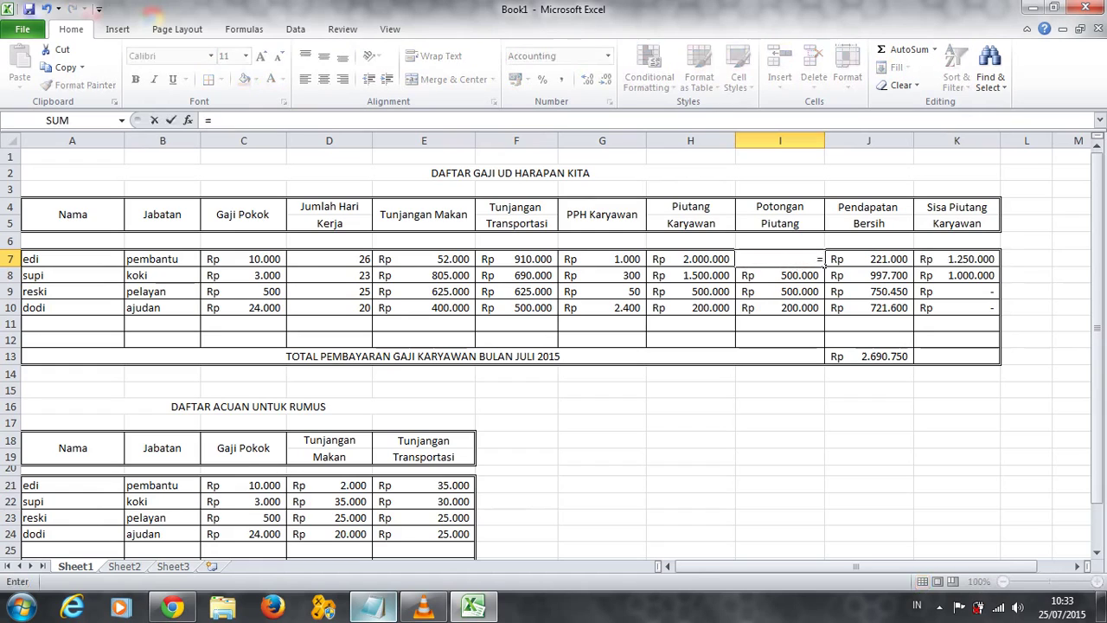
key(BackSpace)
key(Tab)
key(Tab)
key(Tab)
key(Tab)
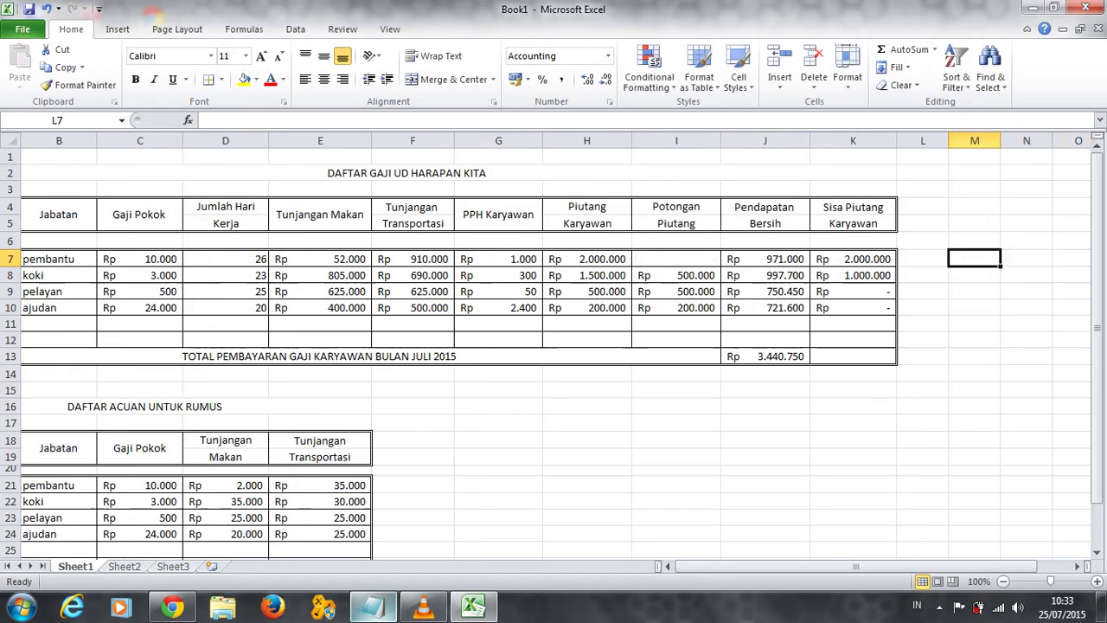
key(ctrl+z)
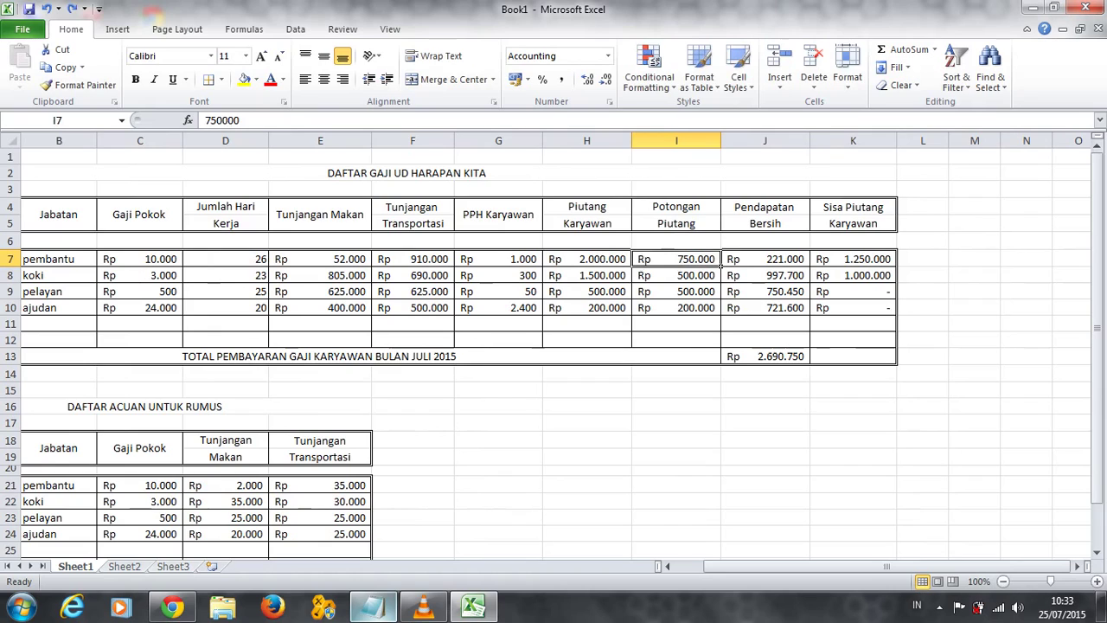
text(=)
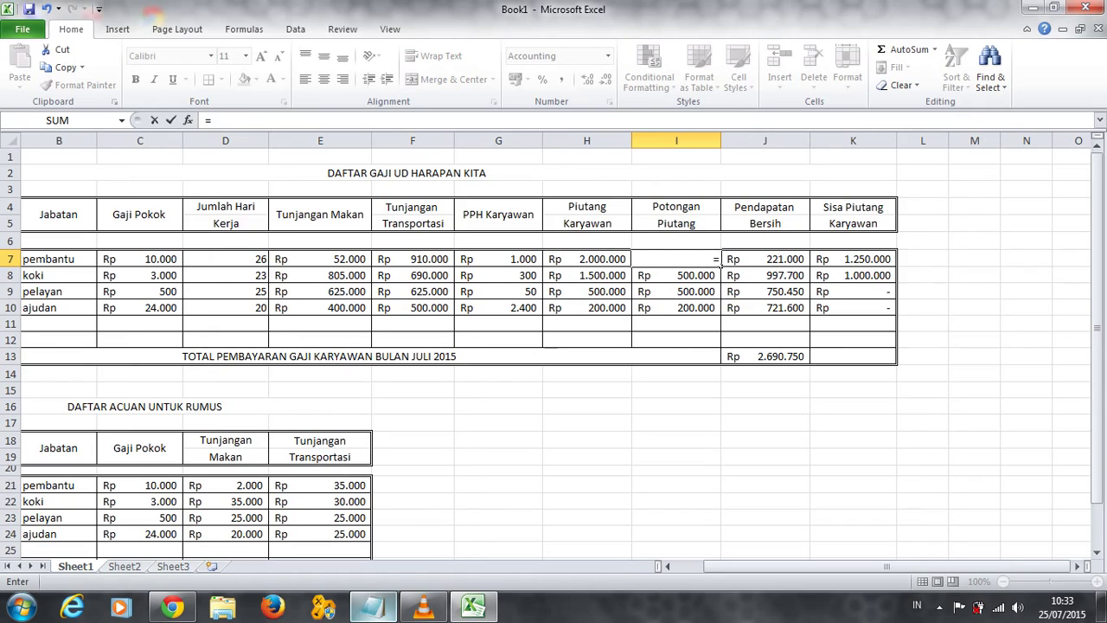
click(723, 263)
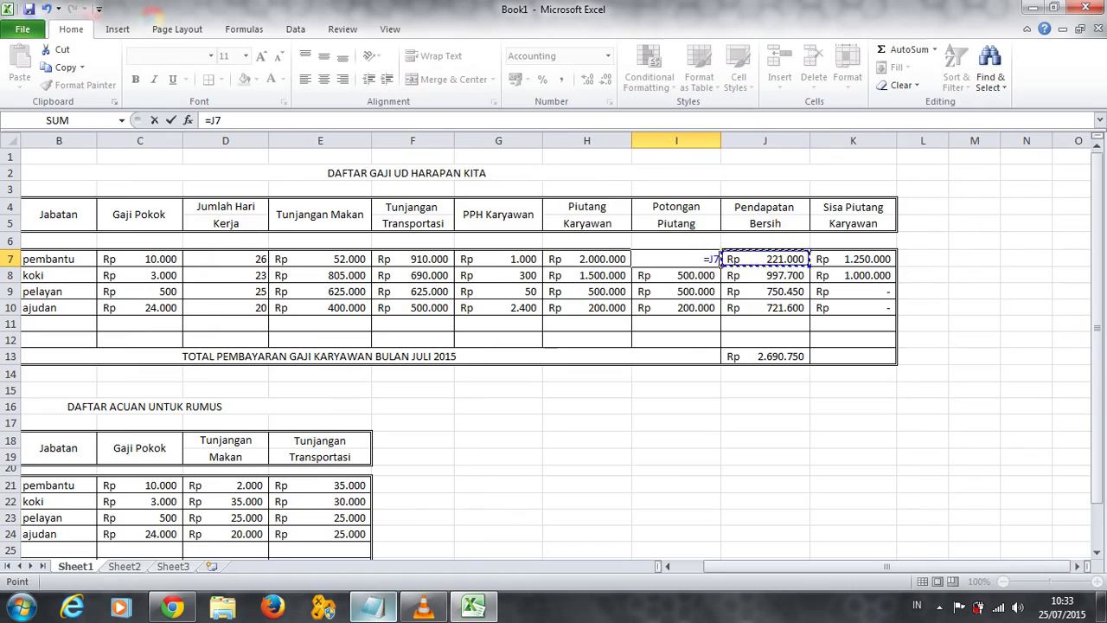
text(*50)
text(%)
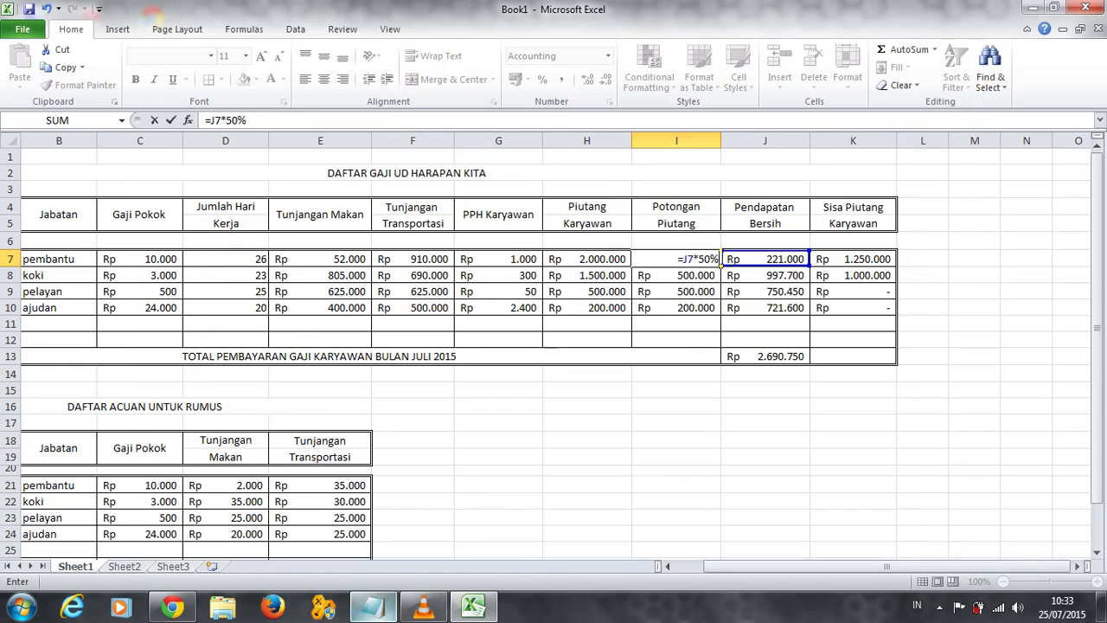
key(Return)
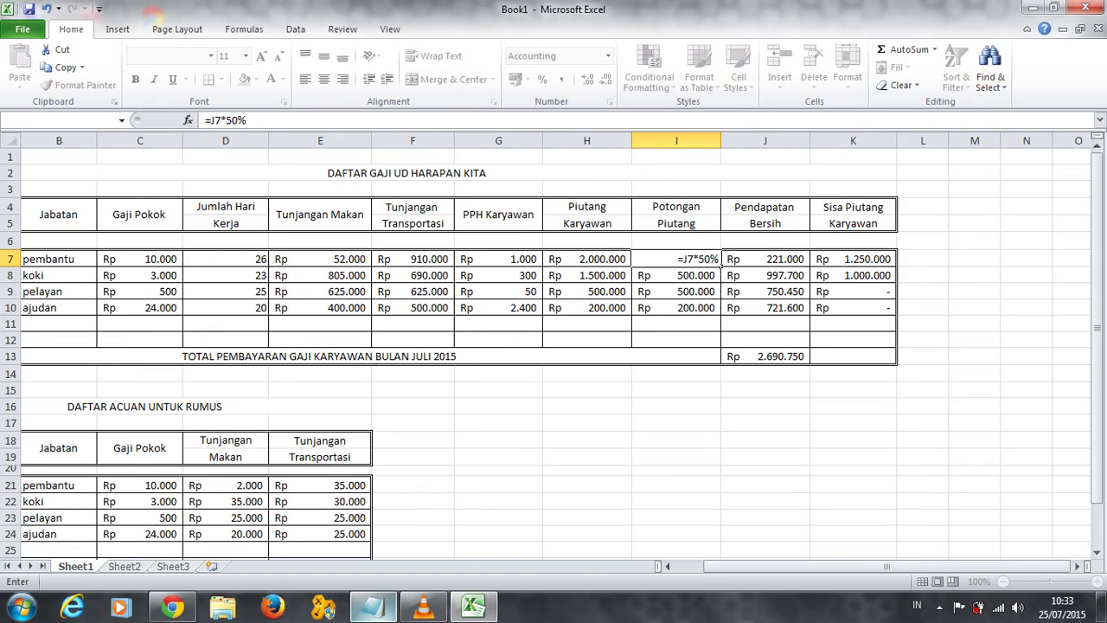
key(ctrl+Return)
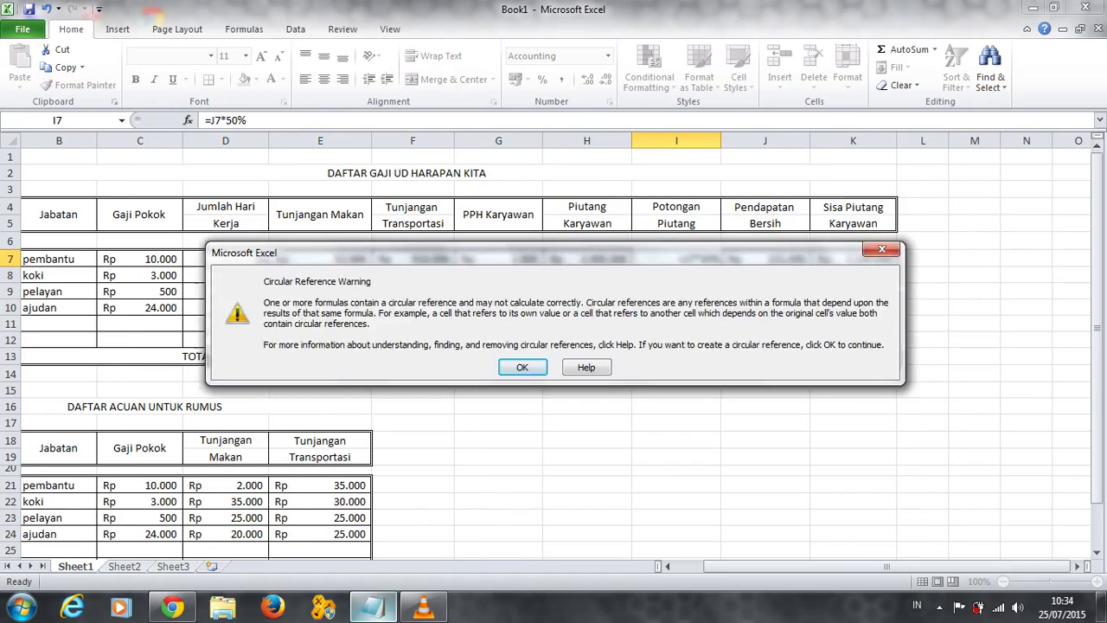
Step: Dismiss the circular warning, undo, and retry the I7 deduction as =50%*J7
key(Return)
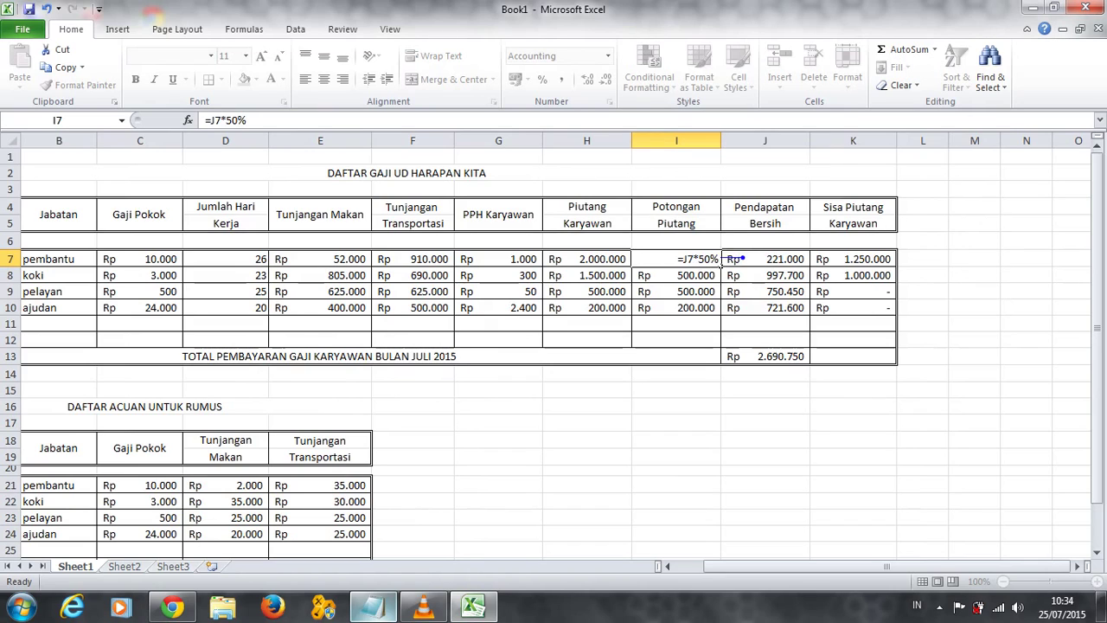
key(Return)
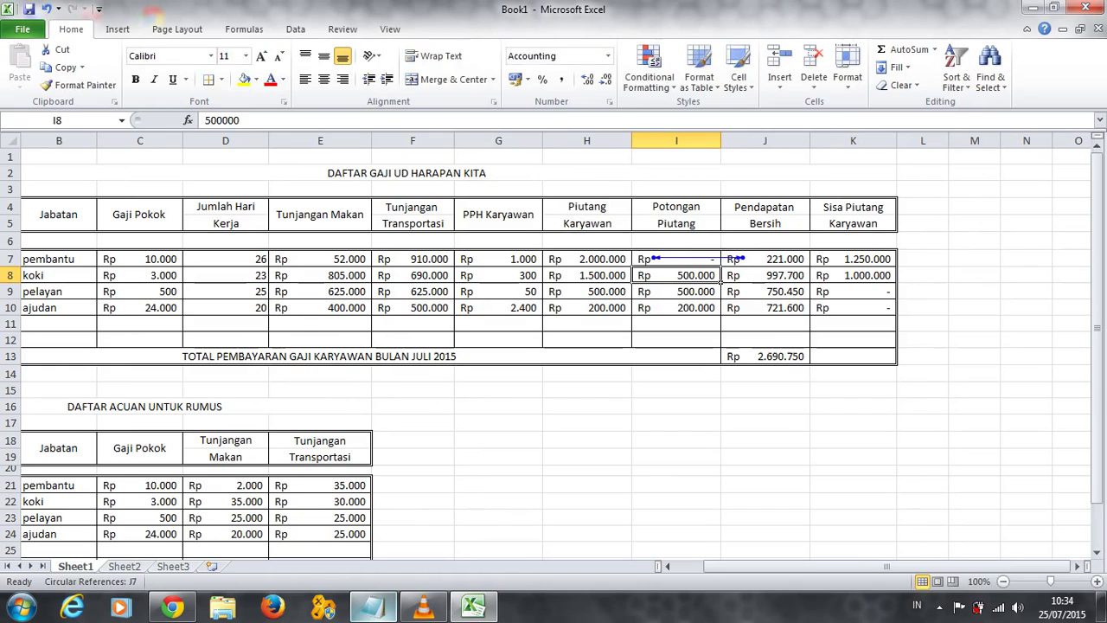
click(853, 470)
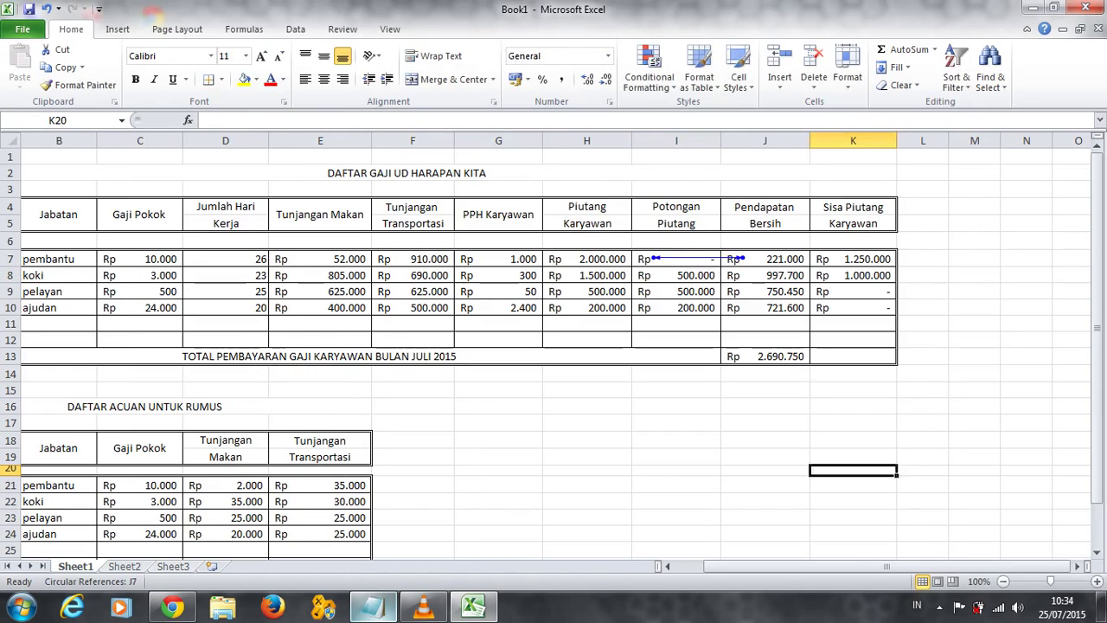
key(ctrl+z)
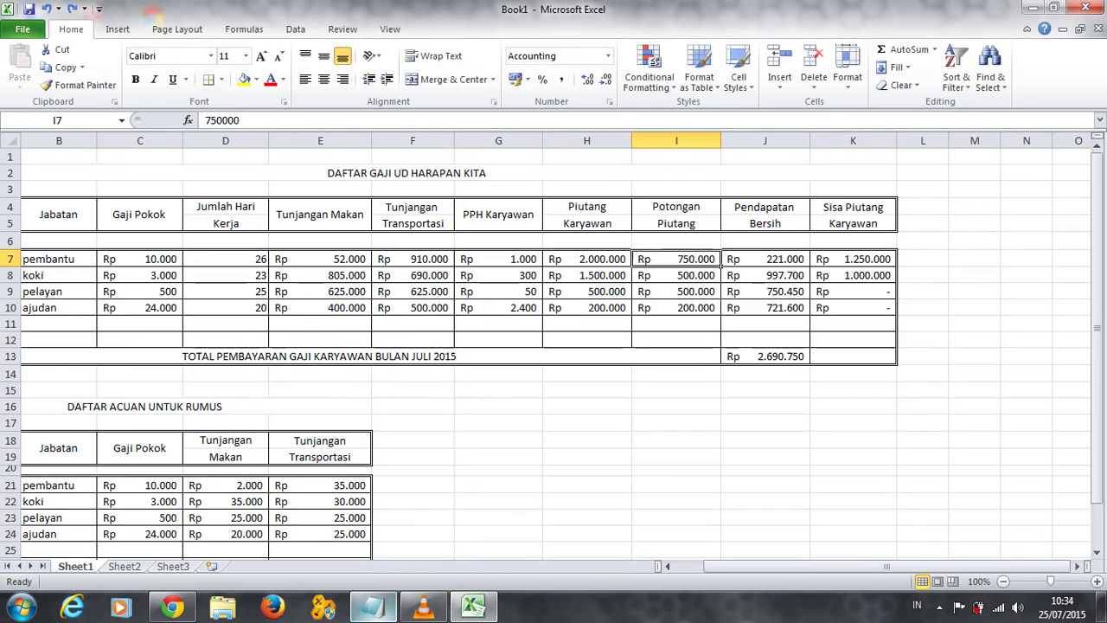
key(Delete)
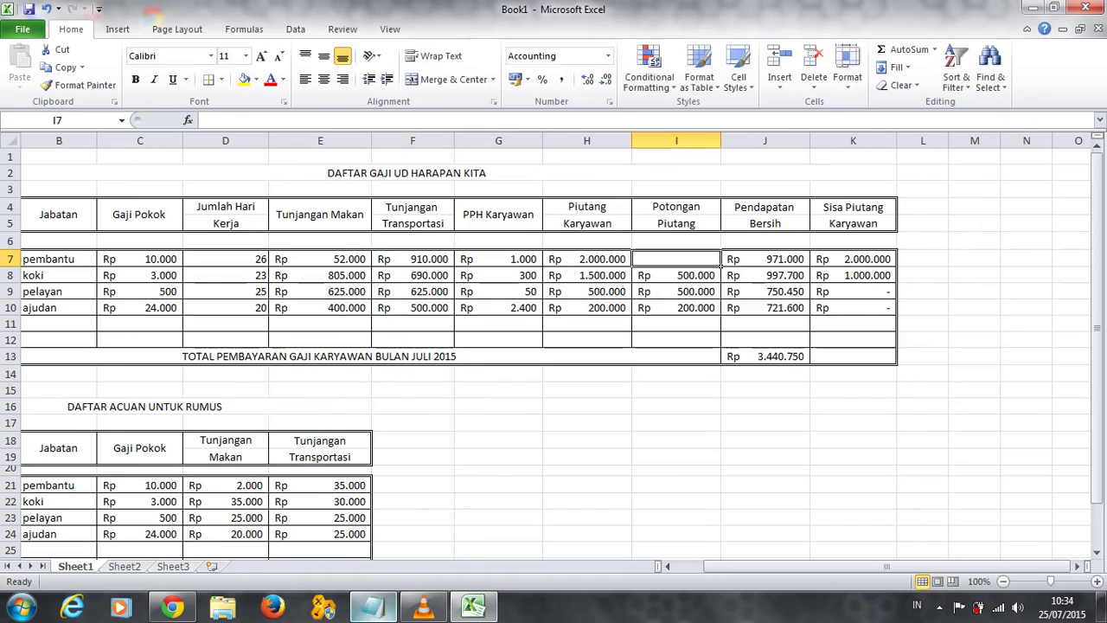
text(=)
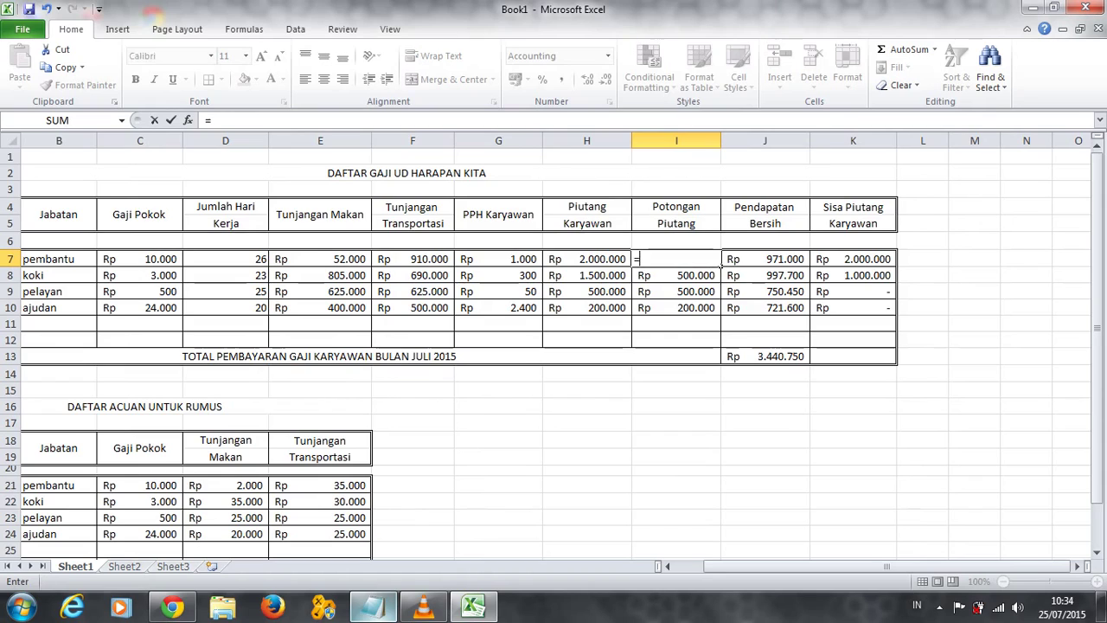
text(50)
text(%)
text(*)
click(726, 261)
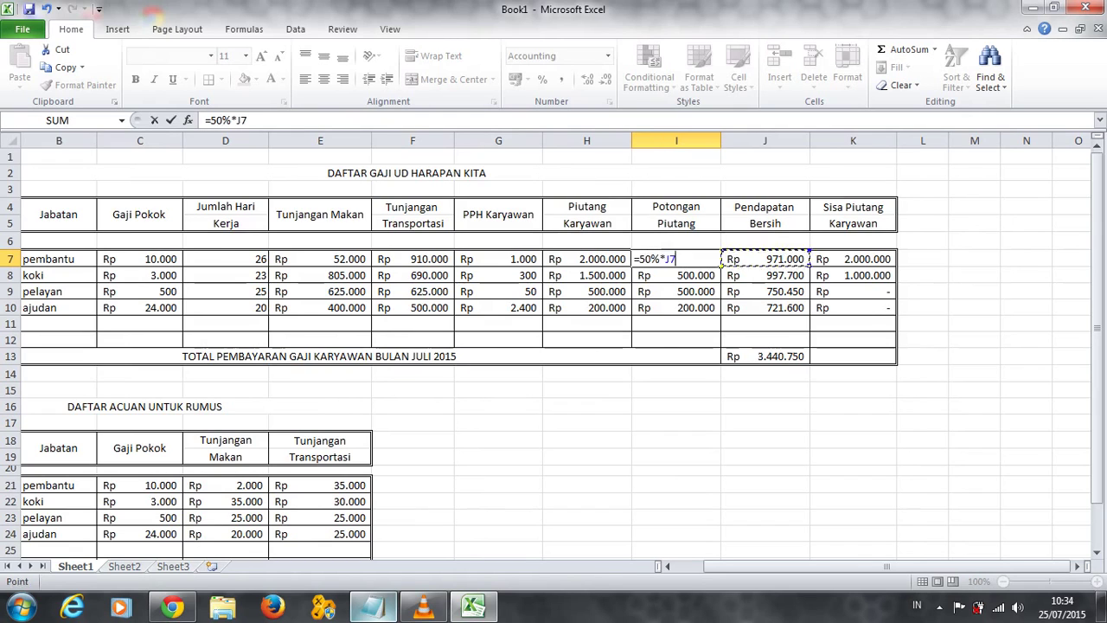
key(Return)
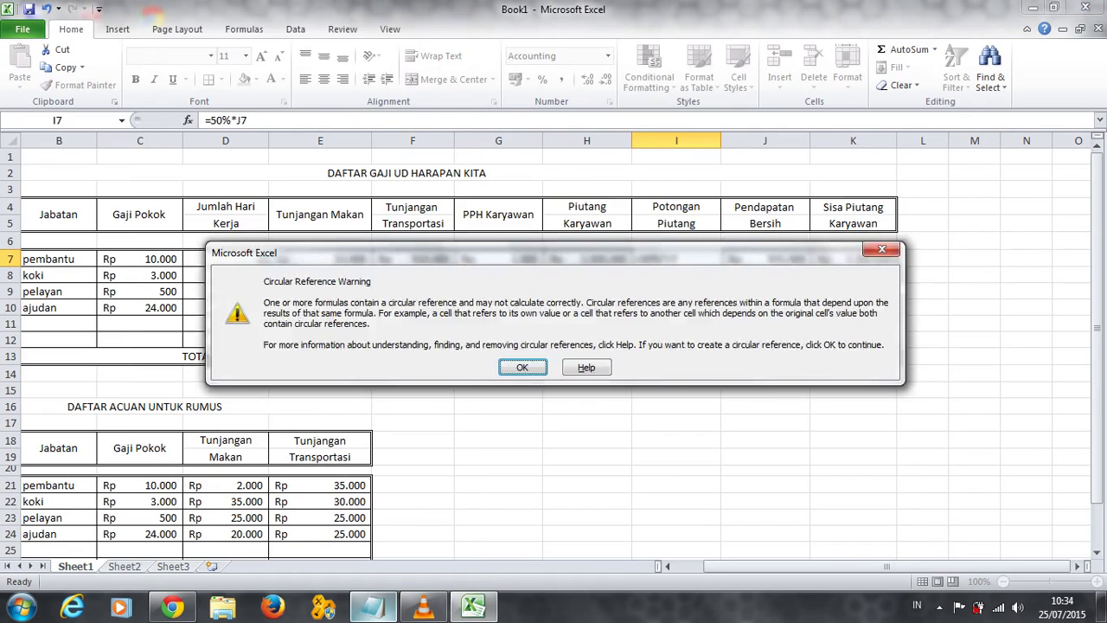
key(Return)
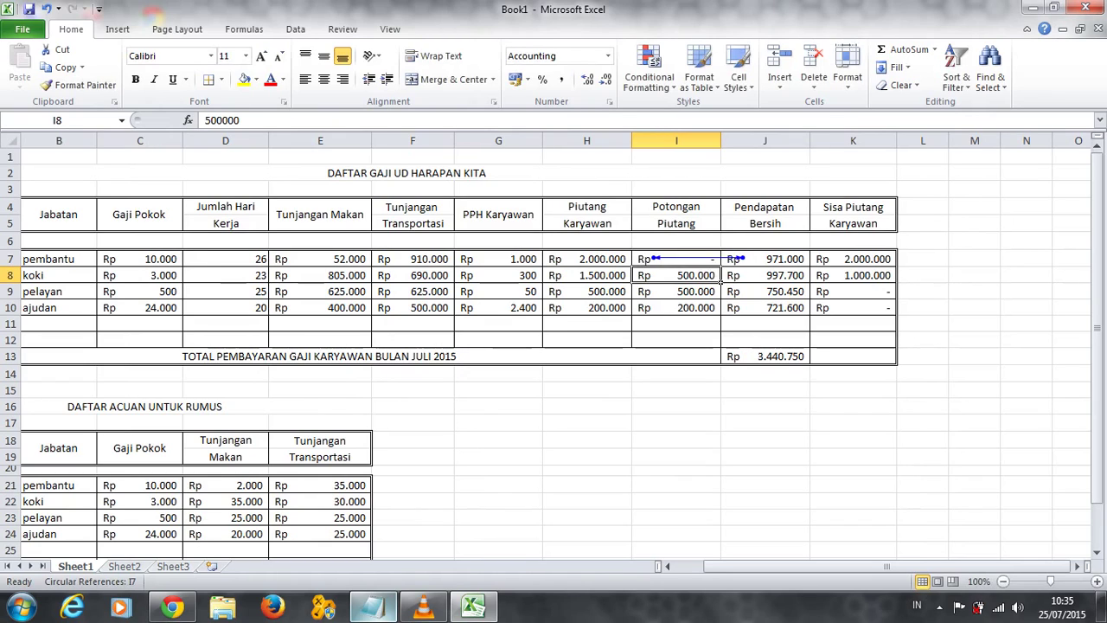
Step: Retry the I7 deduction as =J7*50/100 and dismiss the circular reference warning
click(718, 264)
text(=)
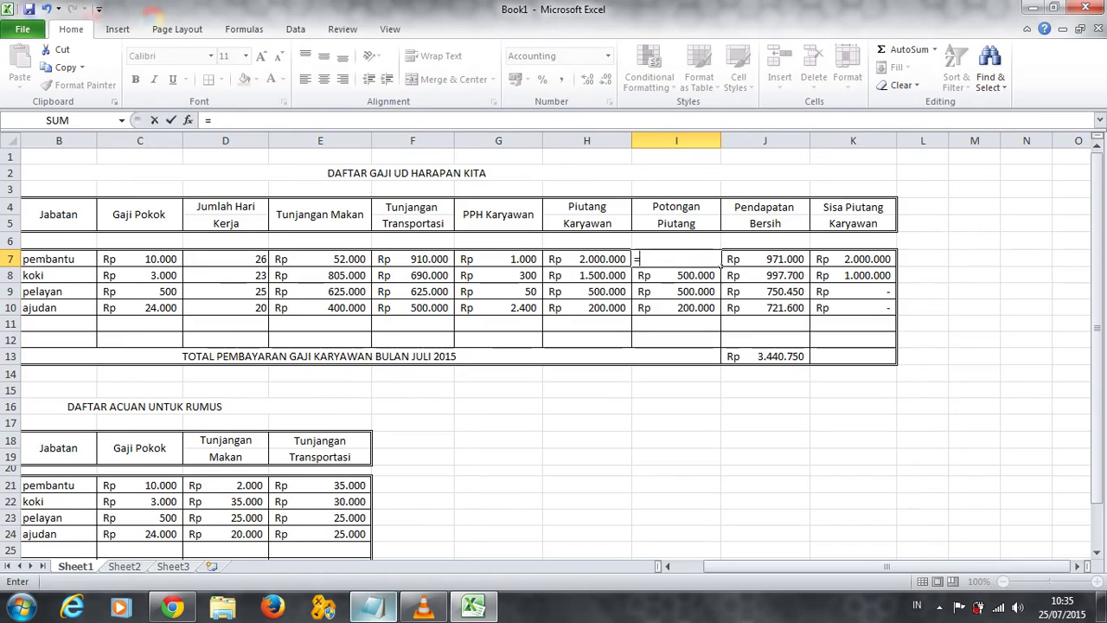
click(721, 265)
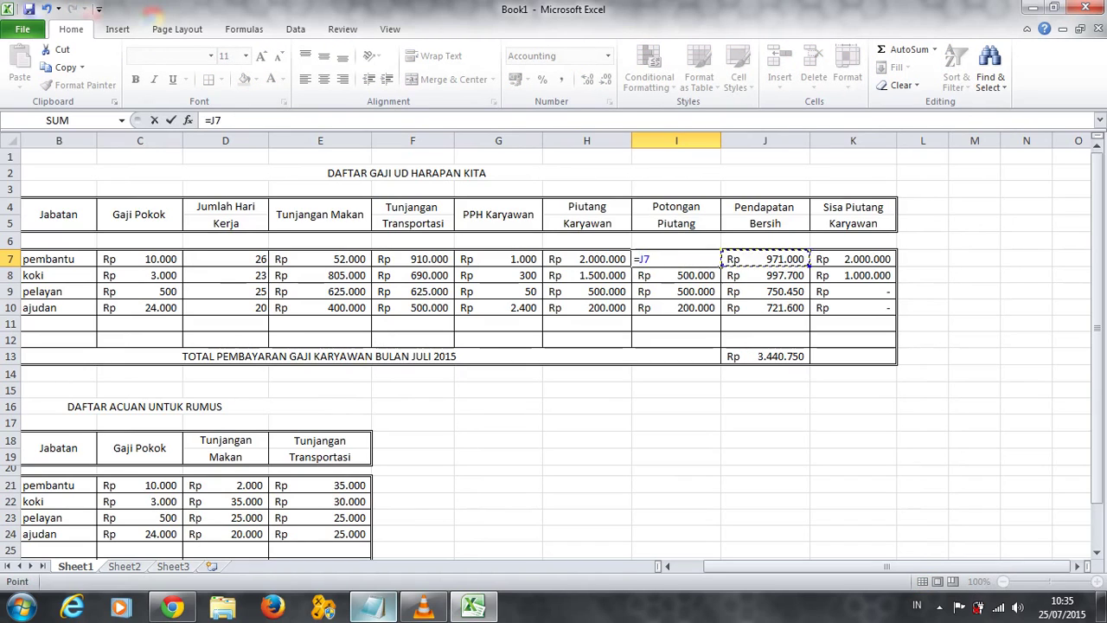
text(*5)
text(0/100)
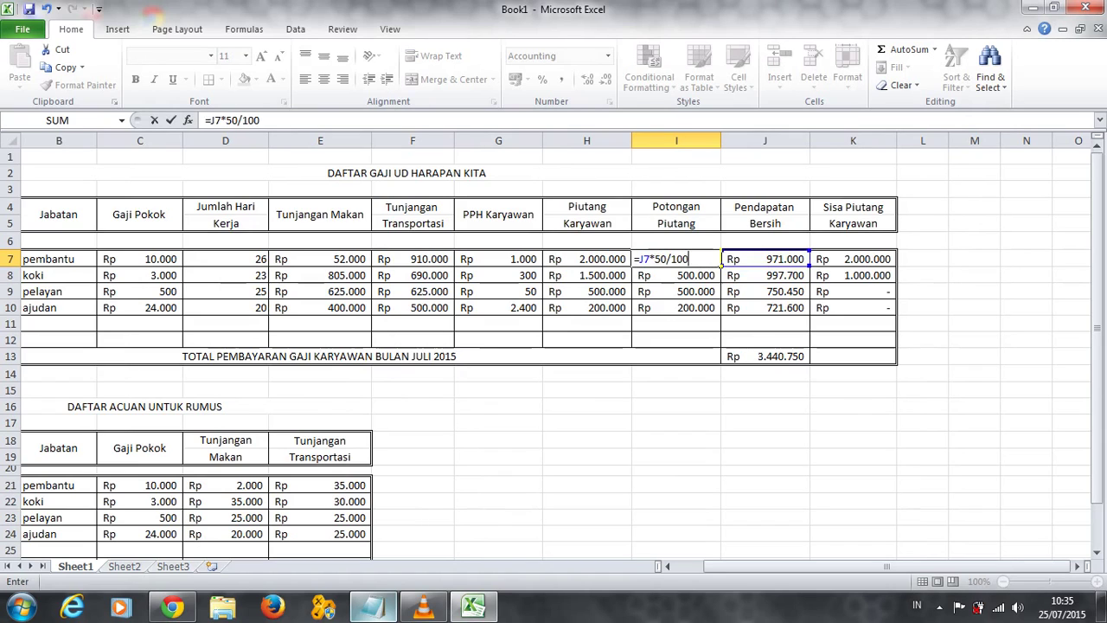
key(Return)
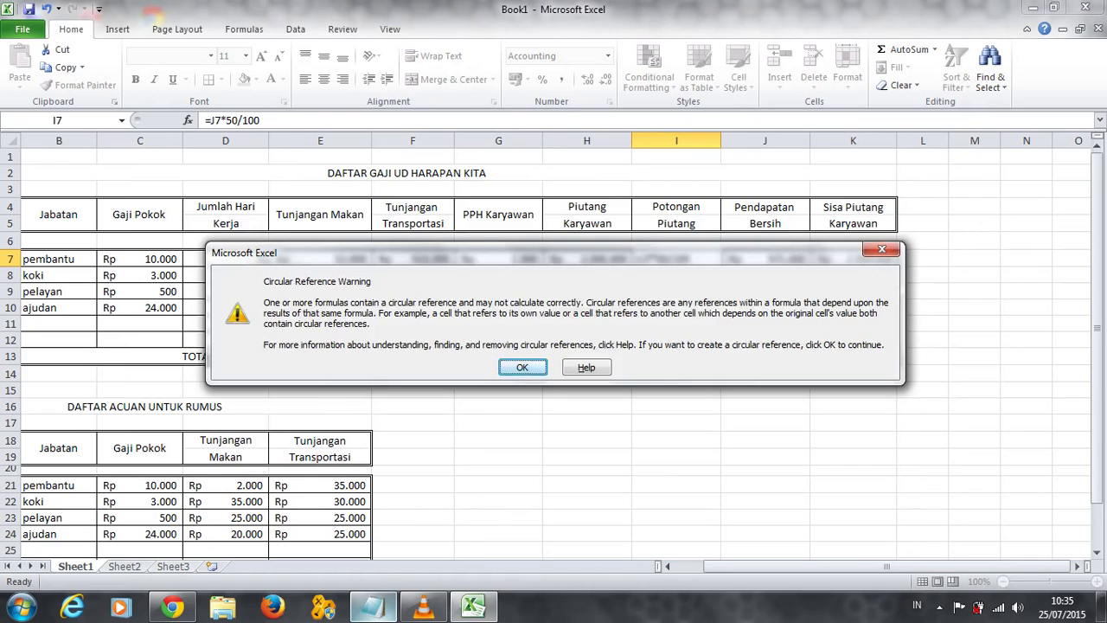
key(Return)
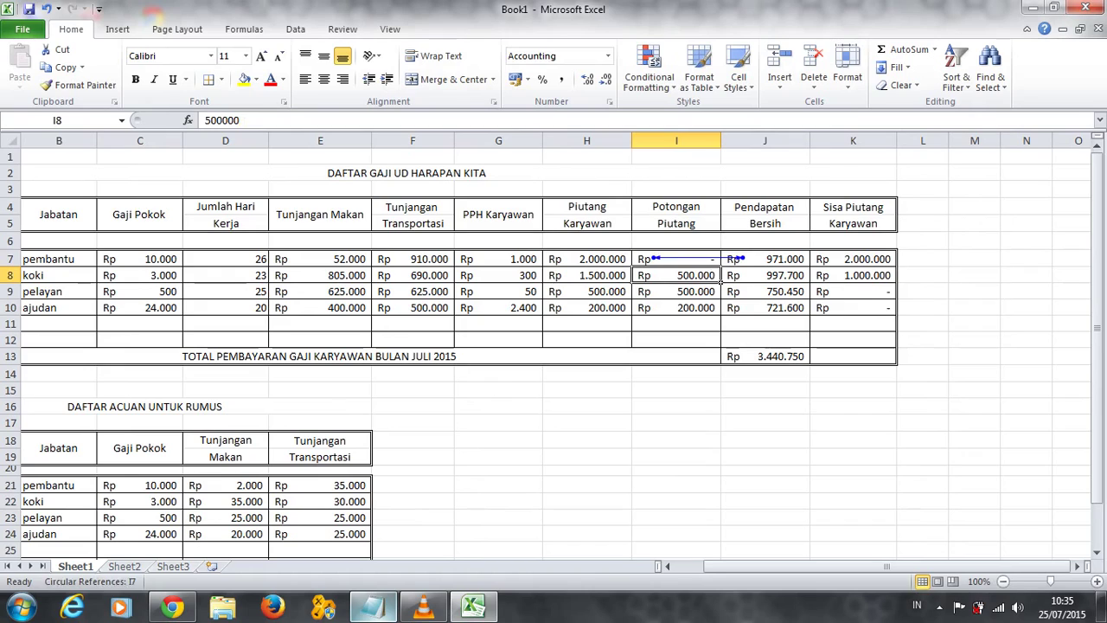
Step: Replace the I7 formula with a fixed 750000 deduction
click(676, 258)
key(Delete)
text(750000)
key(ctrl+Return)
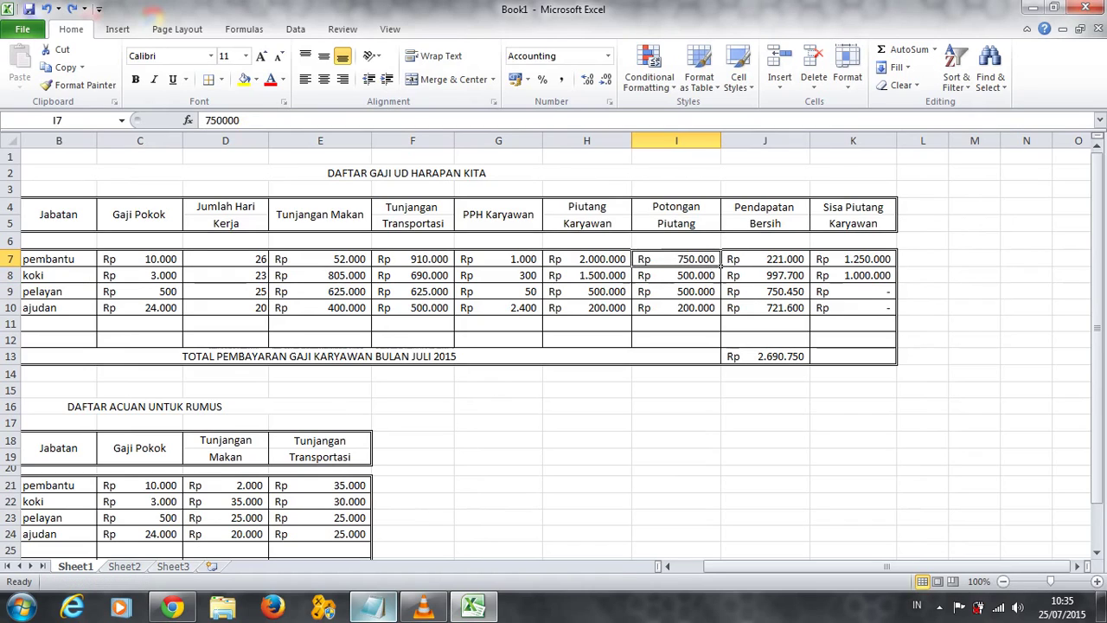
click(853, 455)
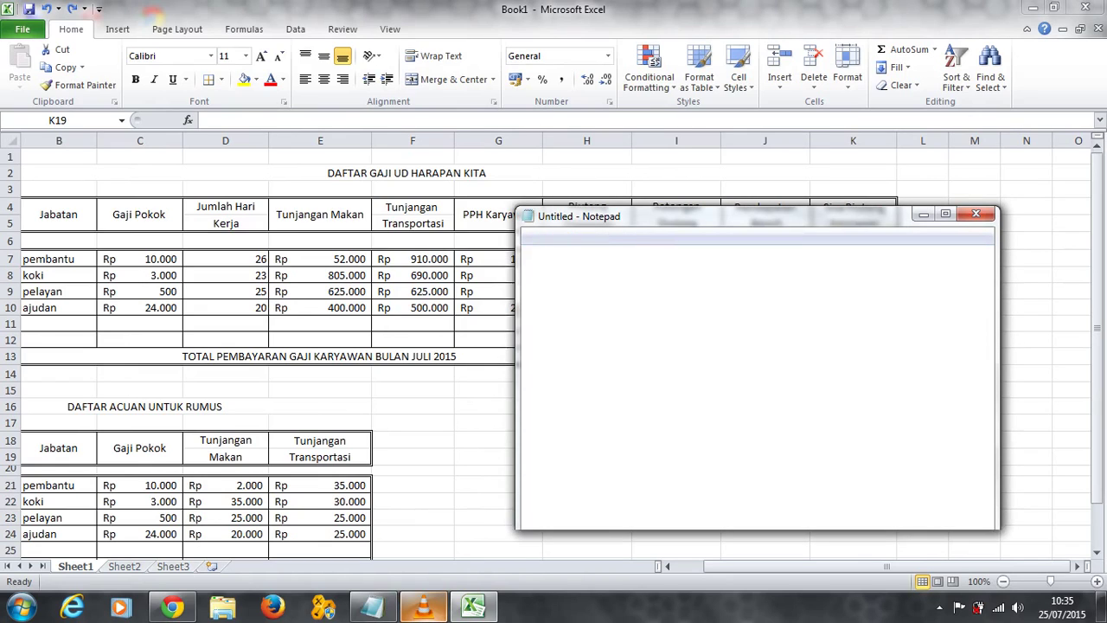
Step: Type 'ok teman sekian dulu pencerahan dari saya smoga bermamfaat buat kita' in Notepad
text(o)
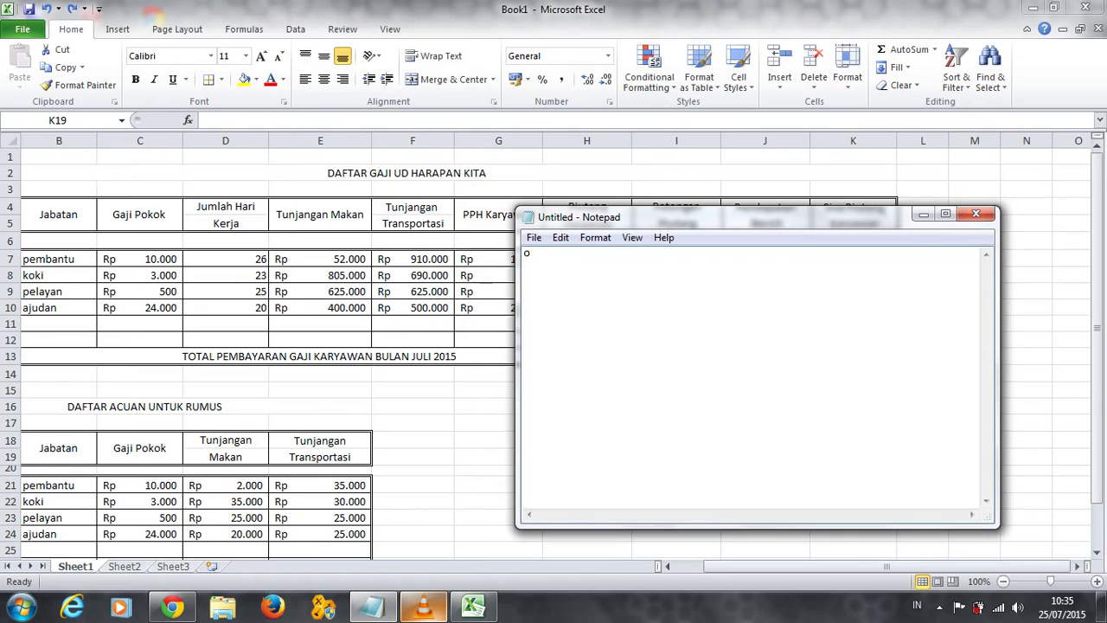
text(k te)
text(man sekian)
text( dulu pen)
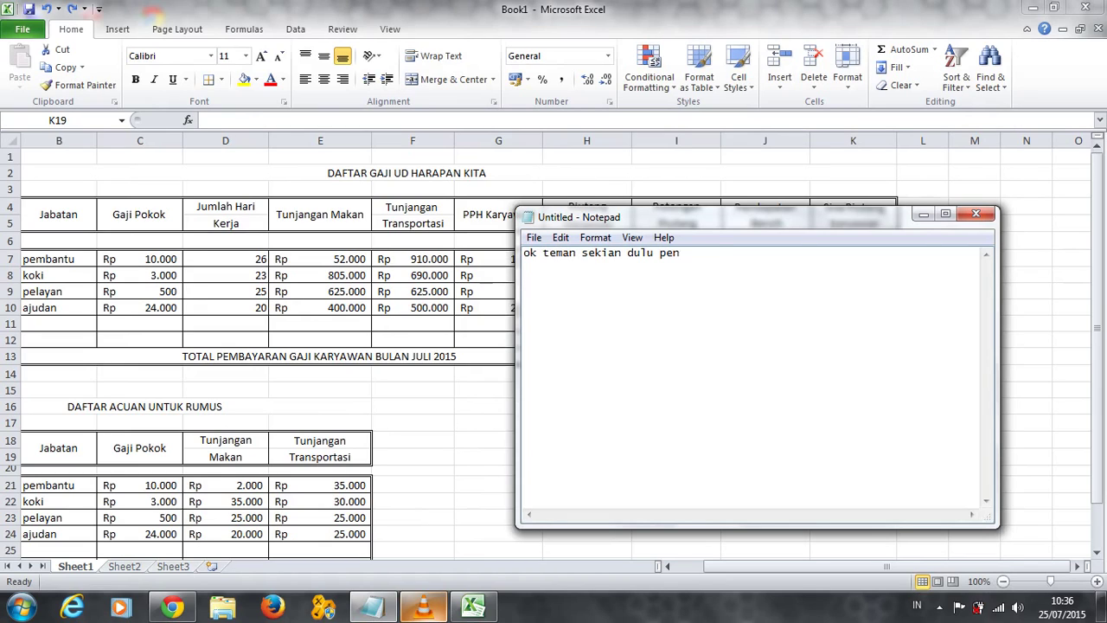
text(cerahan dari saya s)
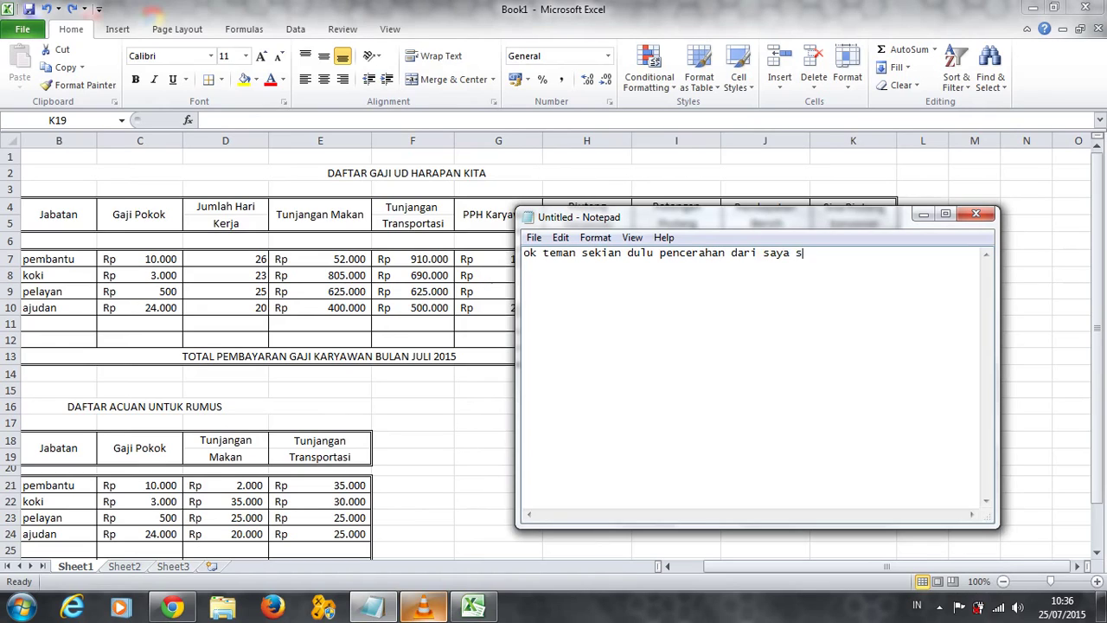
text(moga )
text(mem)
key(BackSpace)
key(BackSpace)
key(BackSpace)
text(bermam)
text(faat bua)
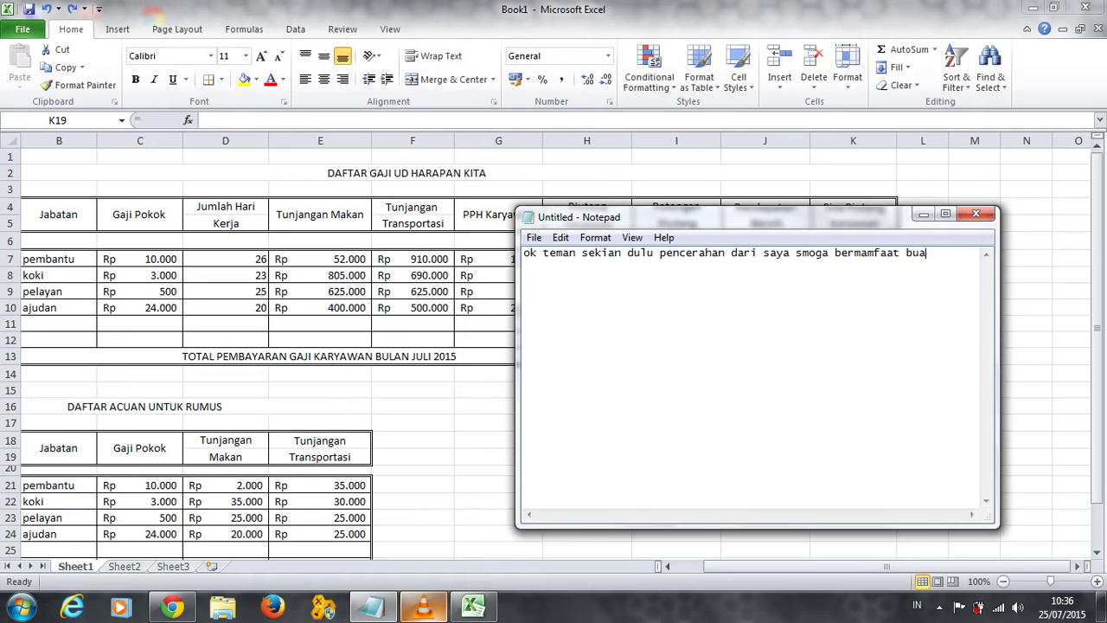
text(t kita)
key(Return)
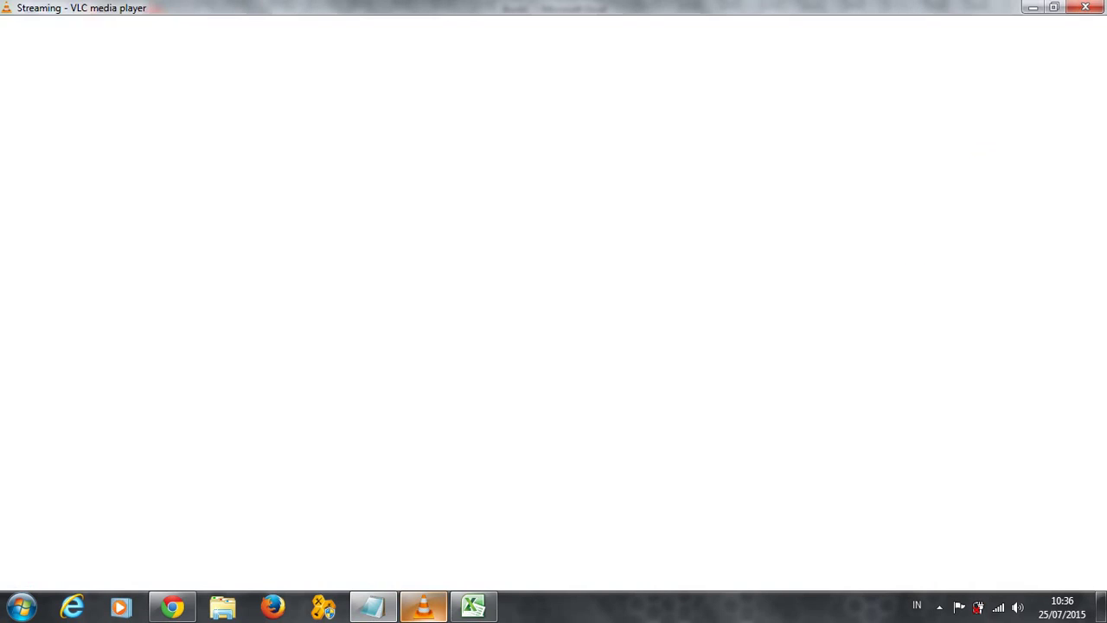